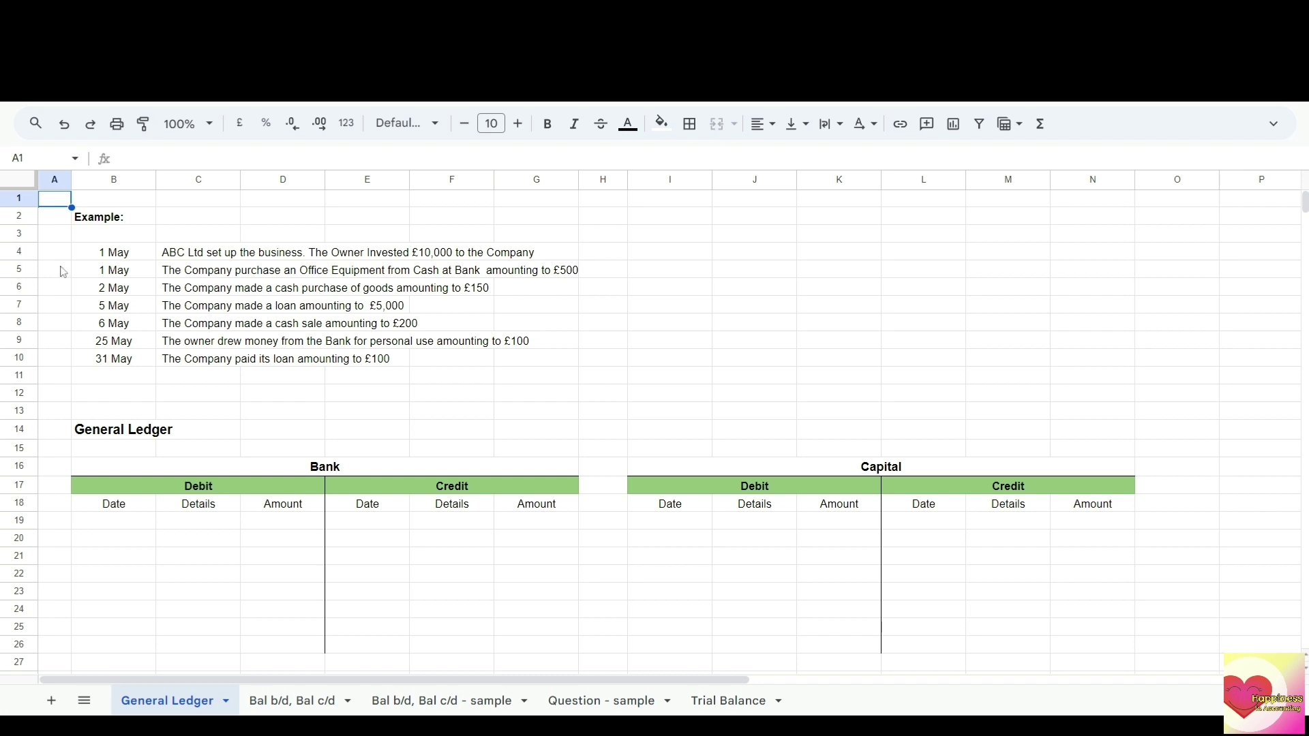
Step: Record the owner's investment on the debit side of the Bank account: date 1 May, details Capital, amount 10000
{"action": "left_click", "coordinate": [82, 254]}
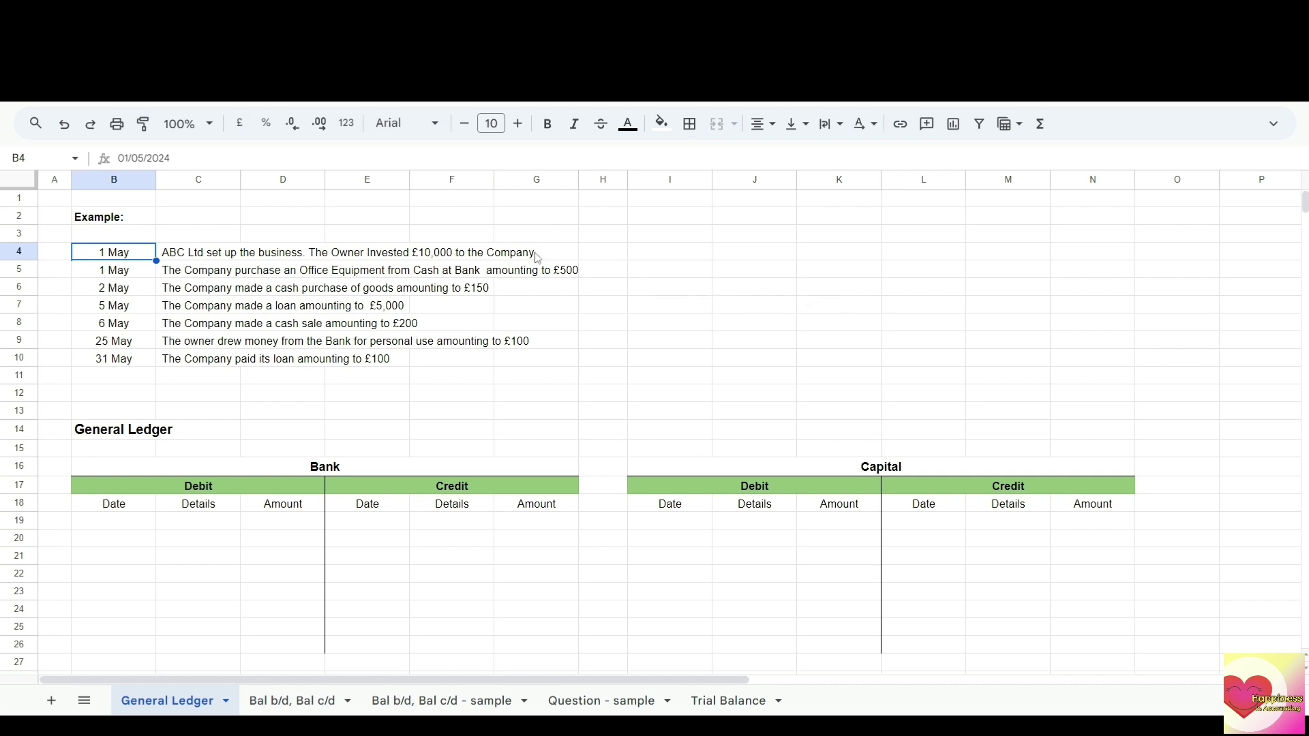
{"action": "left_click", "coordinate": [258, 531]}
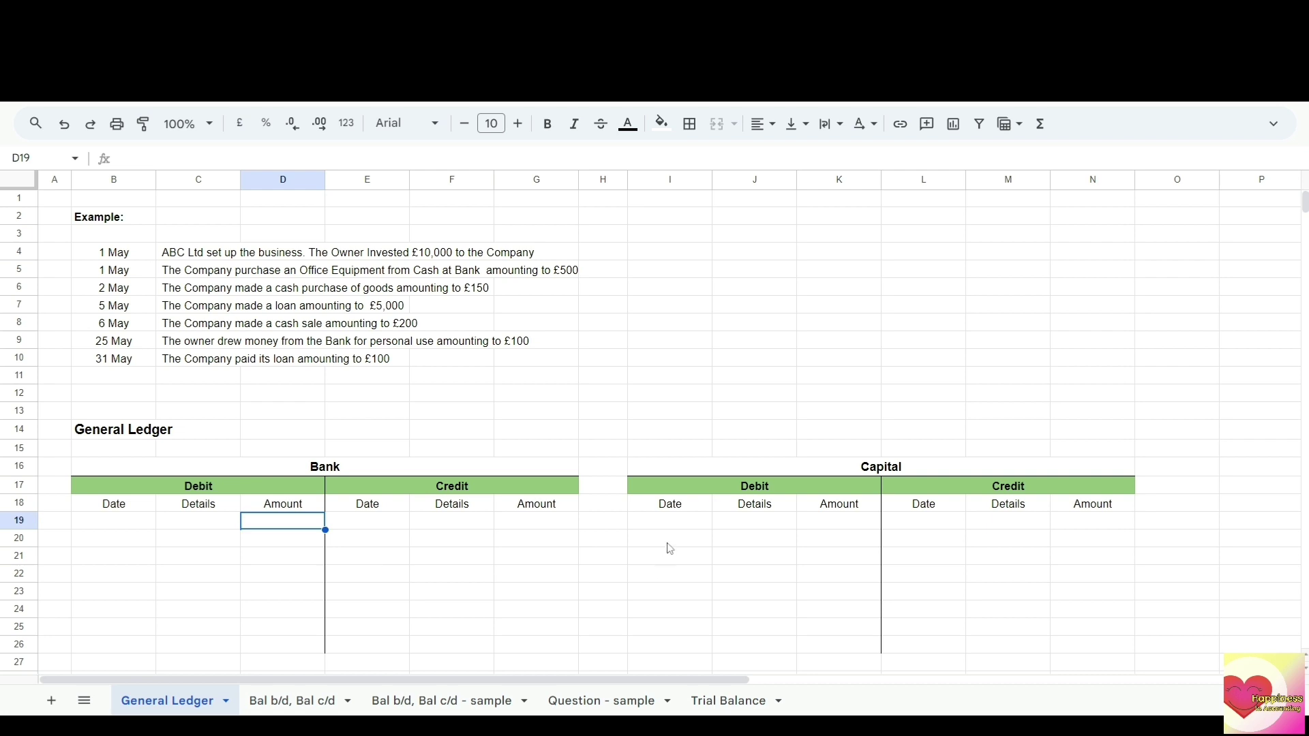
{"action": "type", "text": "10000"}
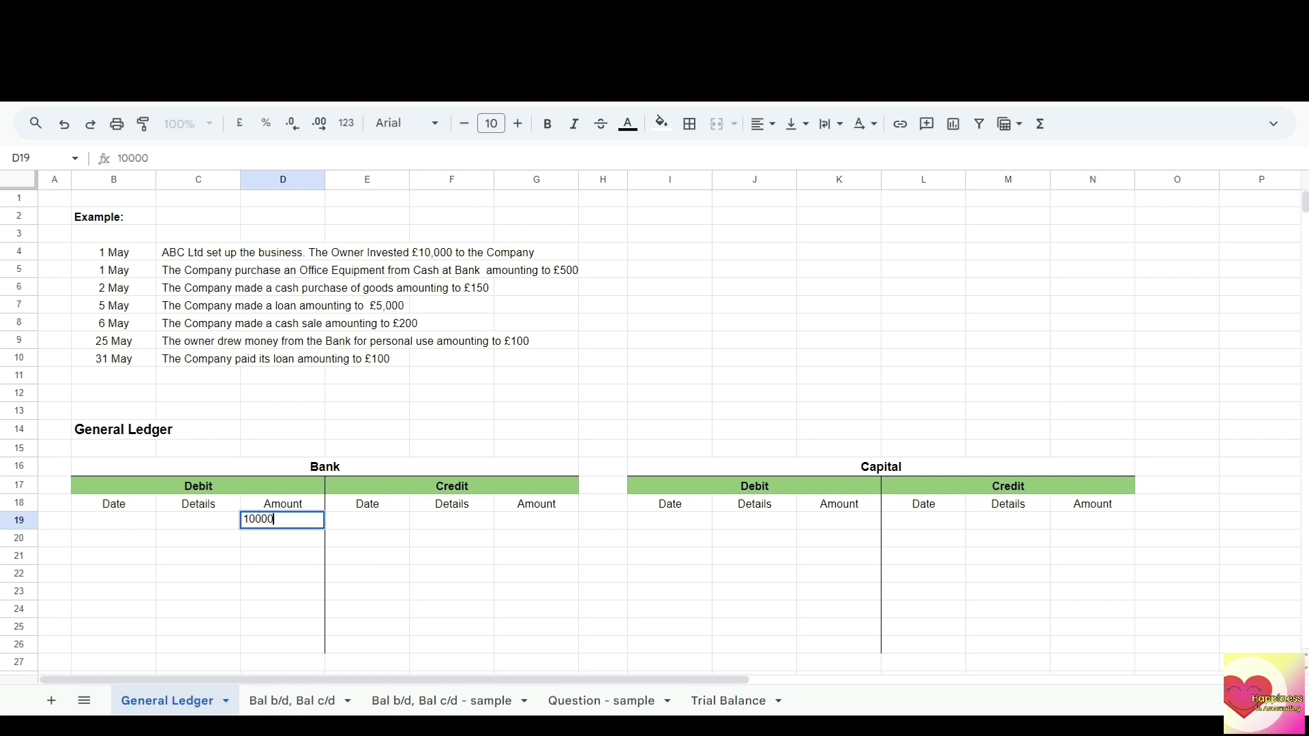
{"action": "key", "text": "Return"}
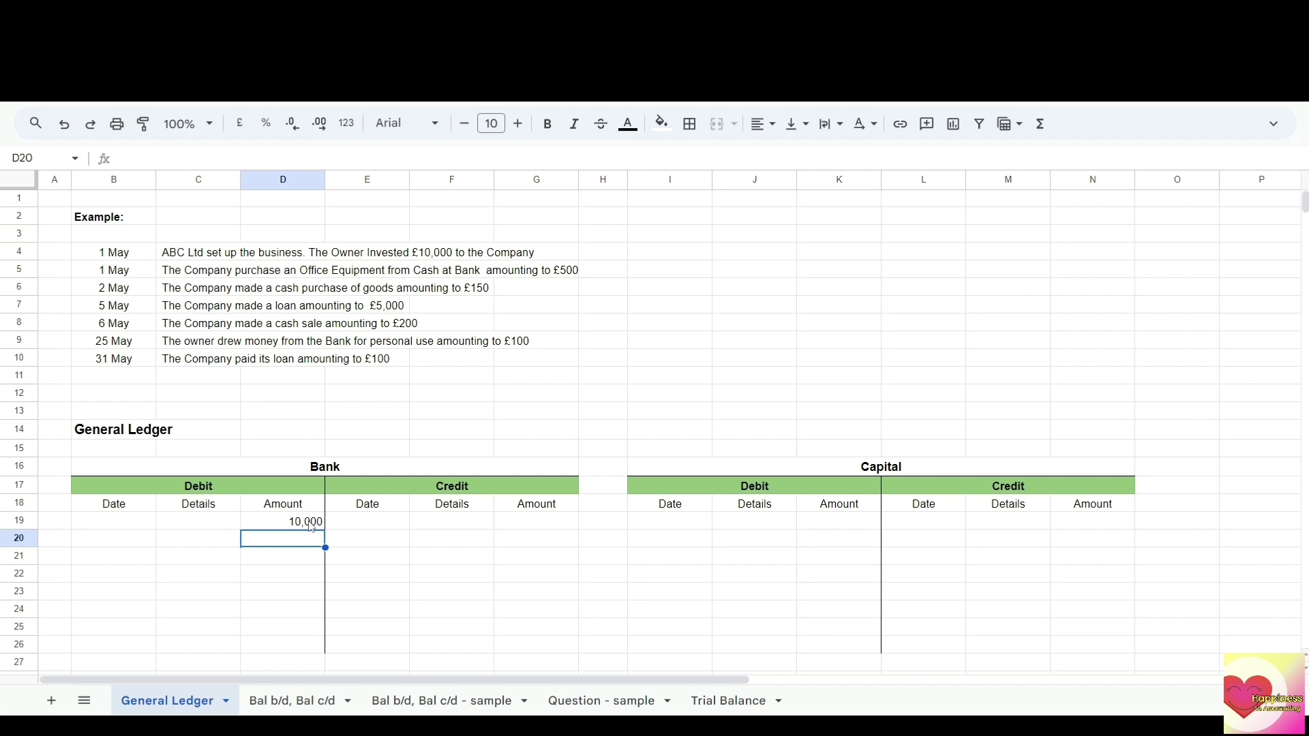
{"action": "left_click", "coordinate": [126, 520]}
{"action": "type", "text": "1 May"}
{"action": "key", "text": "Return"}
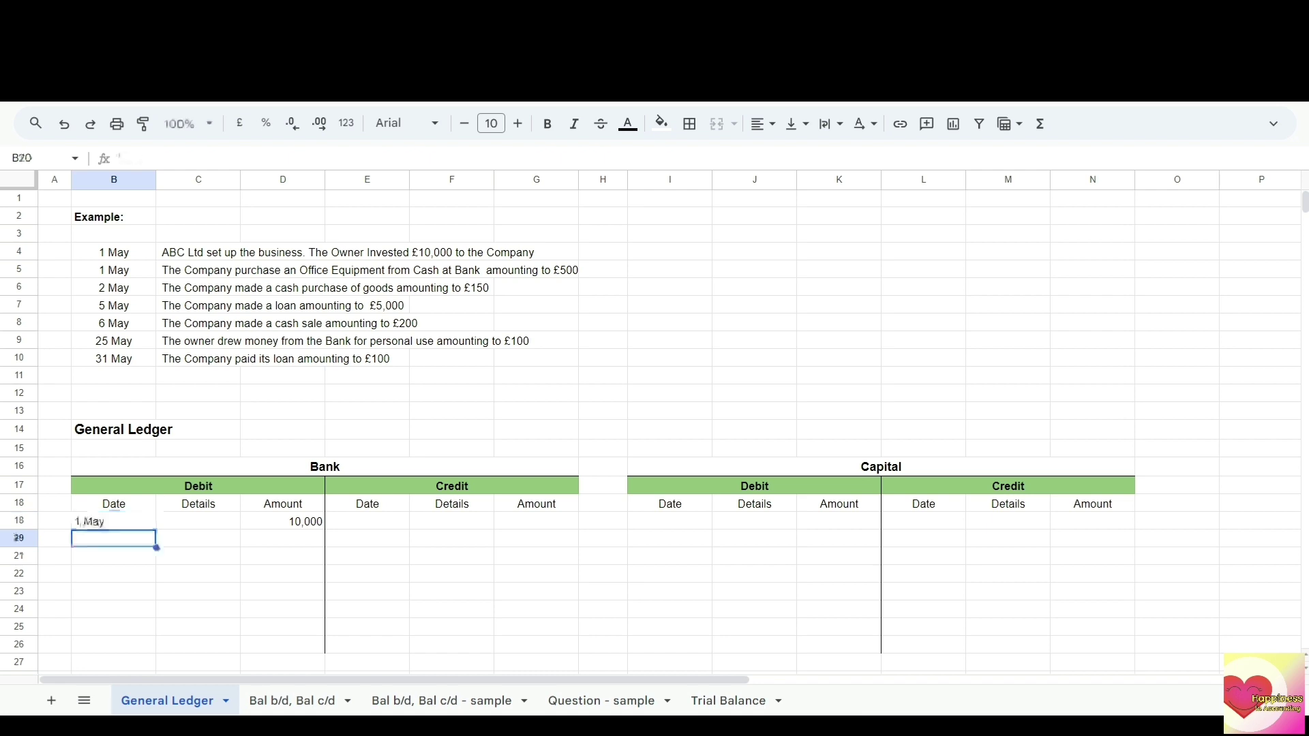
{"action": "left_click", "coordinate": [207, 523]}
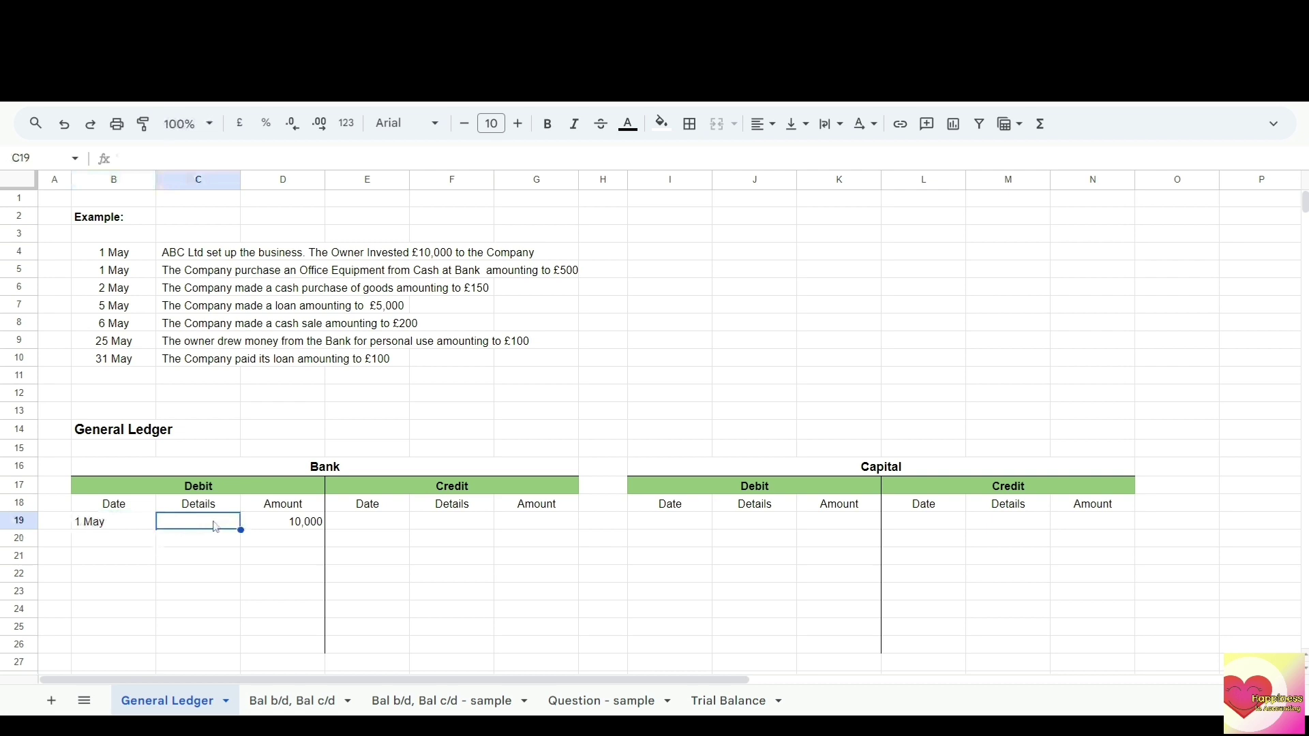
{"action": "type", "text": "Capital"}
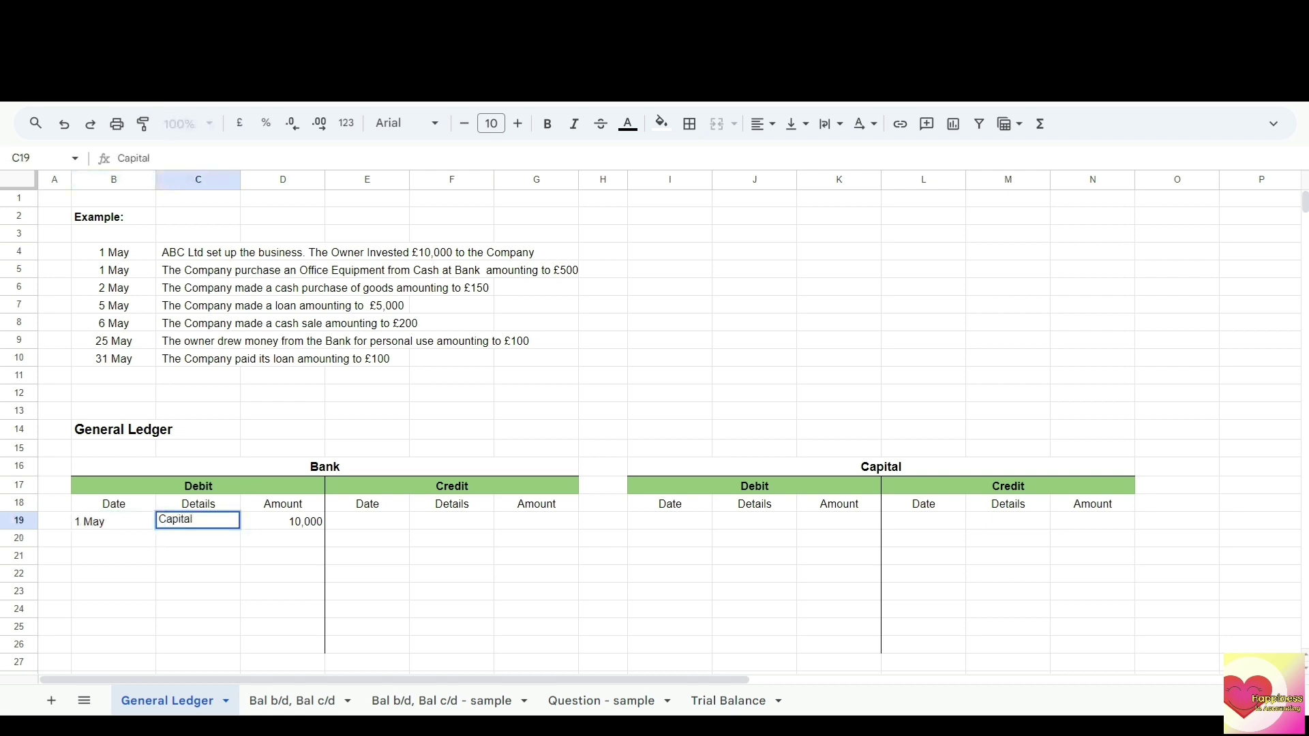
{"action": "key", "text": "Return"}
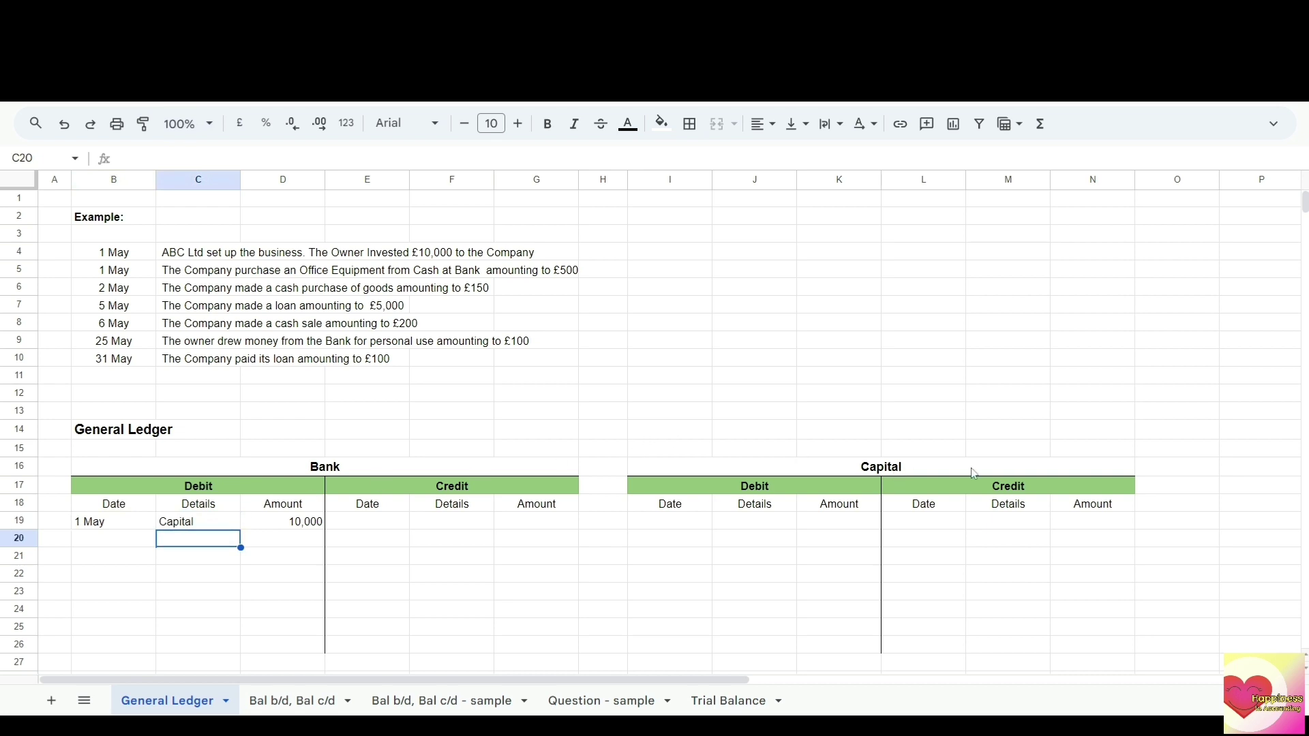
Step: Post the matching credit entry in the Capital account: date 1 May, details Bank, amount 10000
{"action": "left_click", "coordinate": [1109, 527]}
{"action": "type", "text": "10000"}
{"action": "key", "text": "Return"}
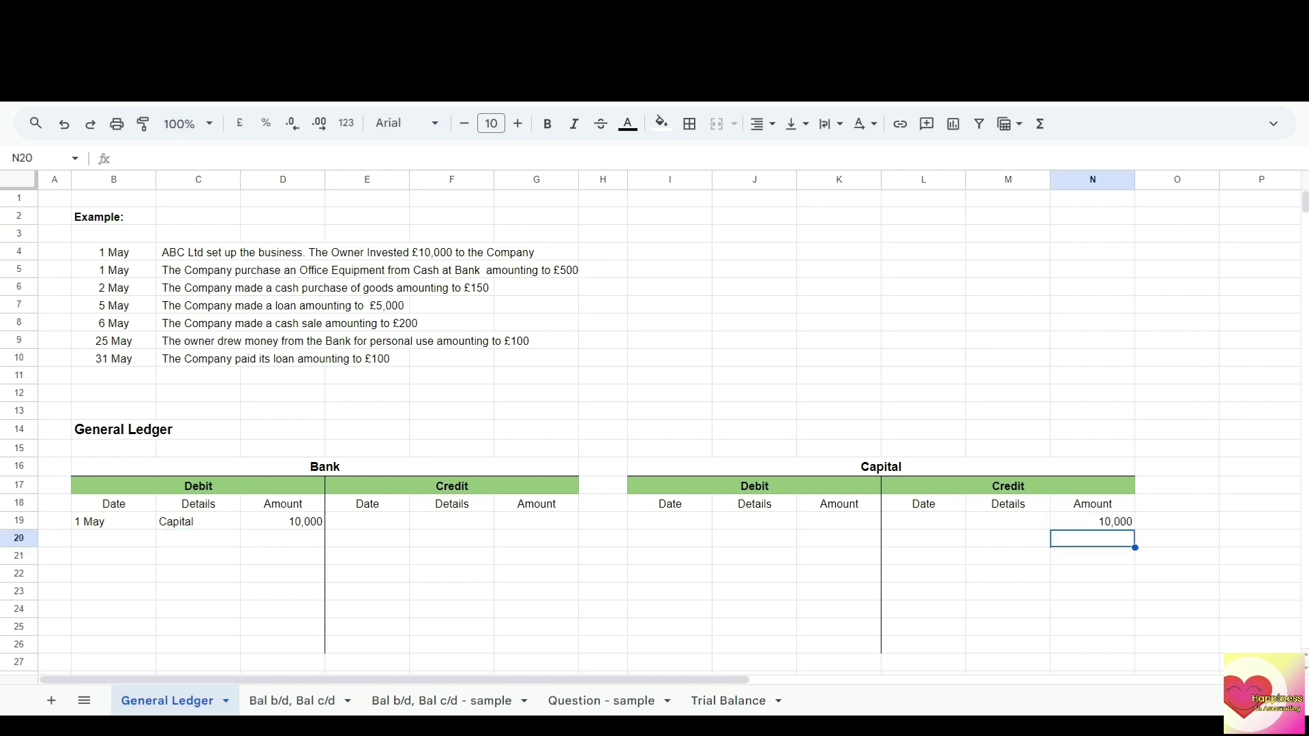
{"action": "left_click", "coordinate": [948, 523]}
{"action": "type", "text": "1 May"}
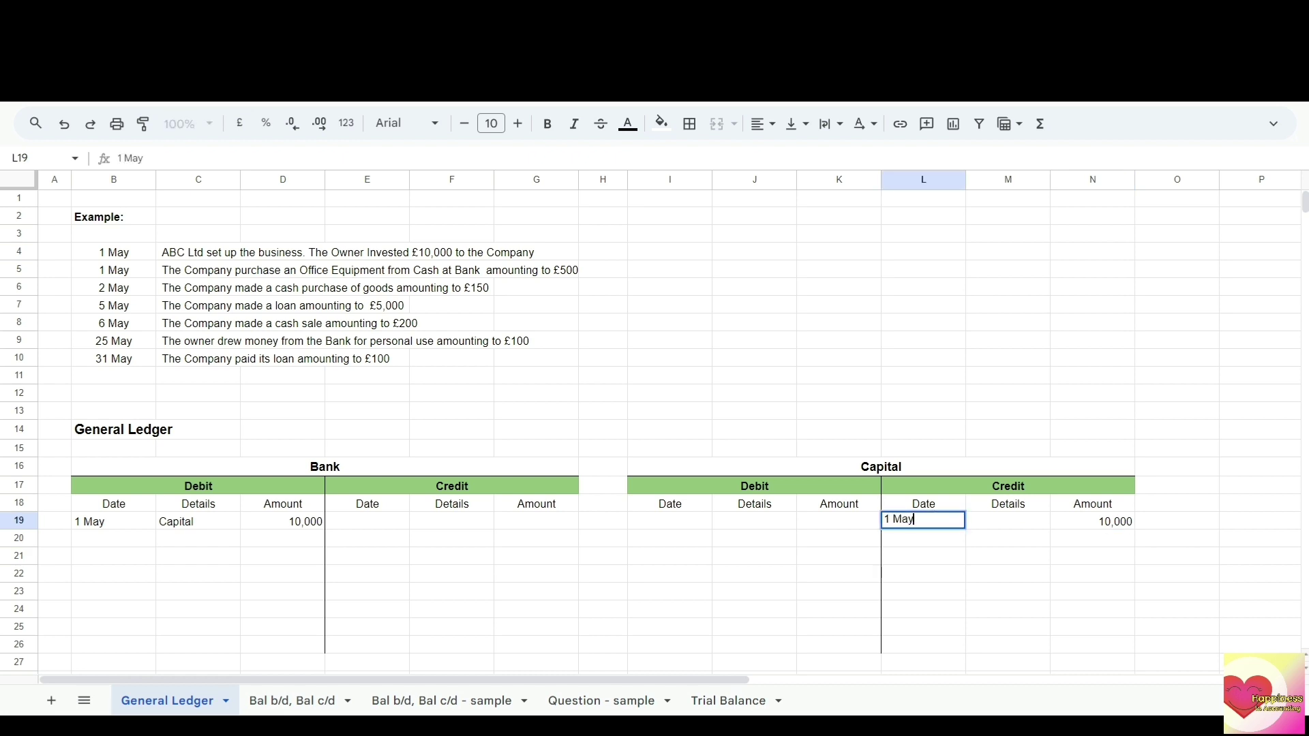
{"action": "key", "text": "Return"}
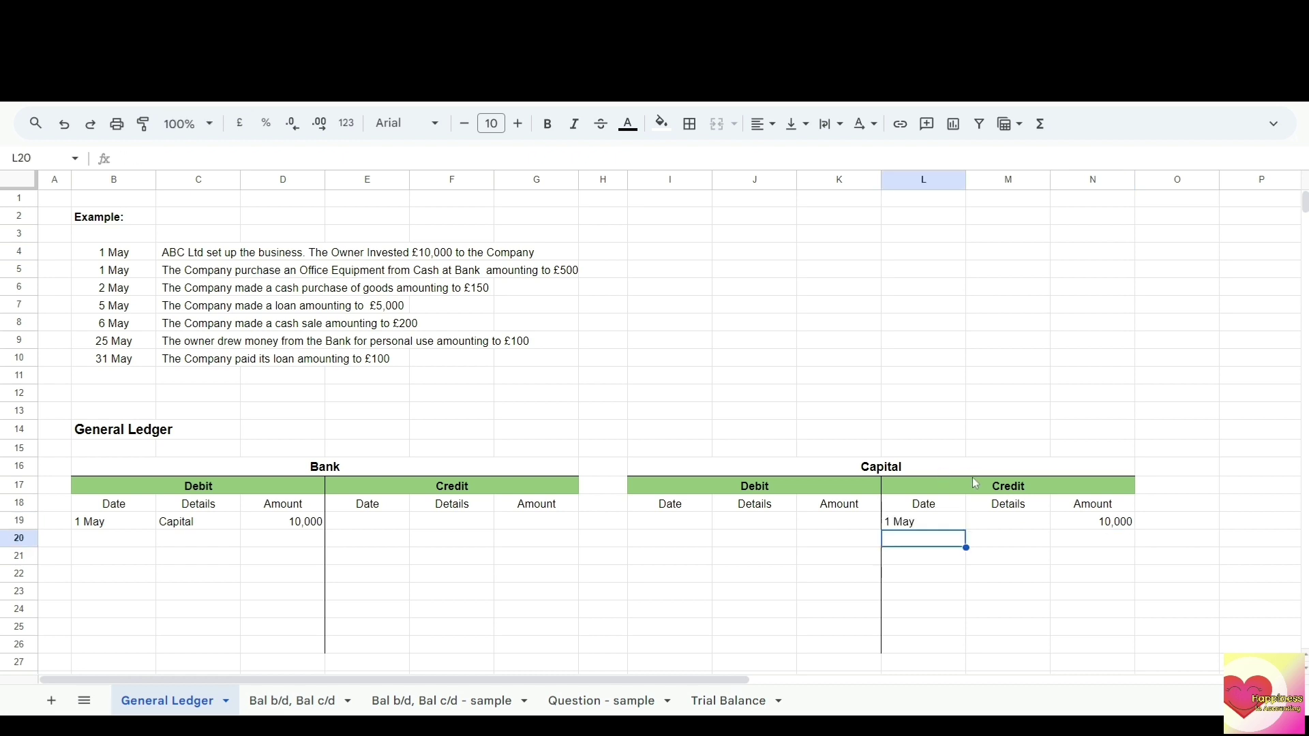
{"action": "left_click", "coordinate": [1012, 523]}
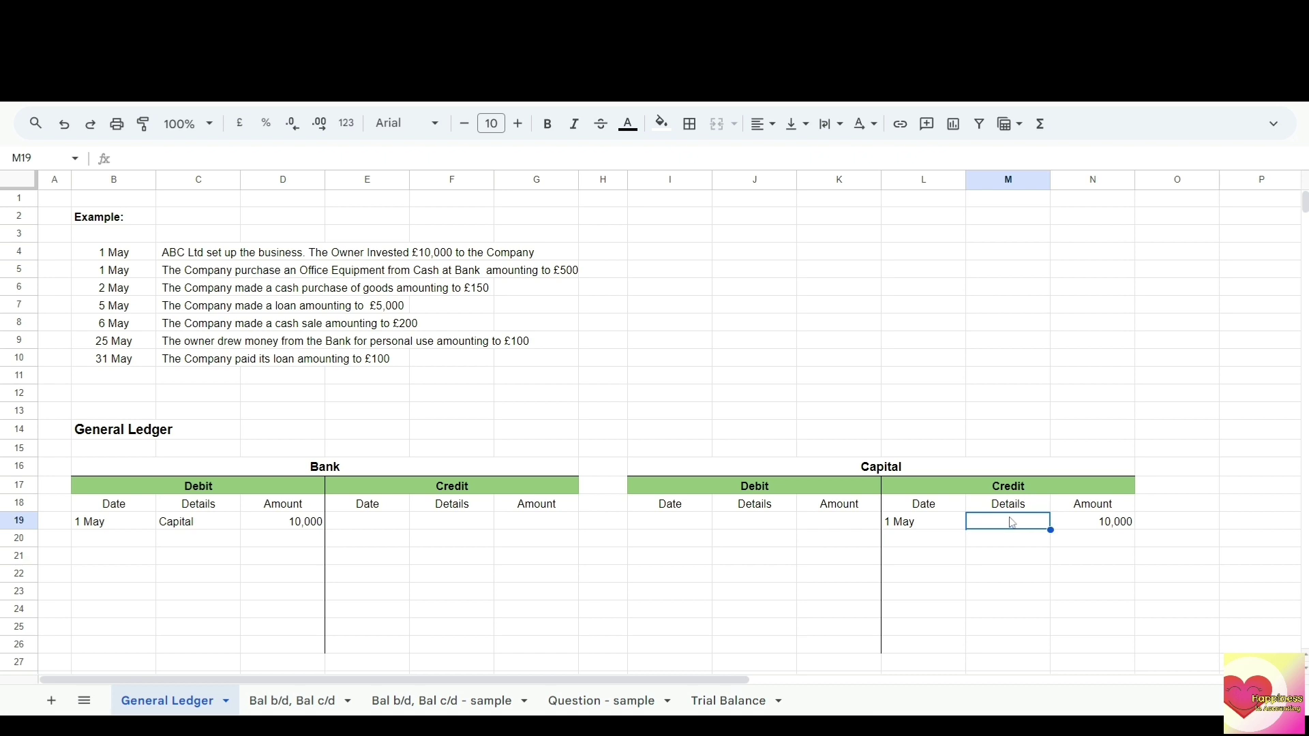
{"action": "type", "text": "Bank"}
{"action": "key", "text": "Return"}
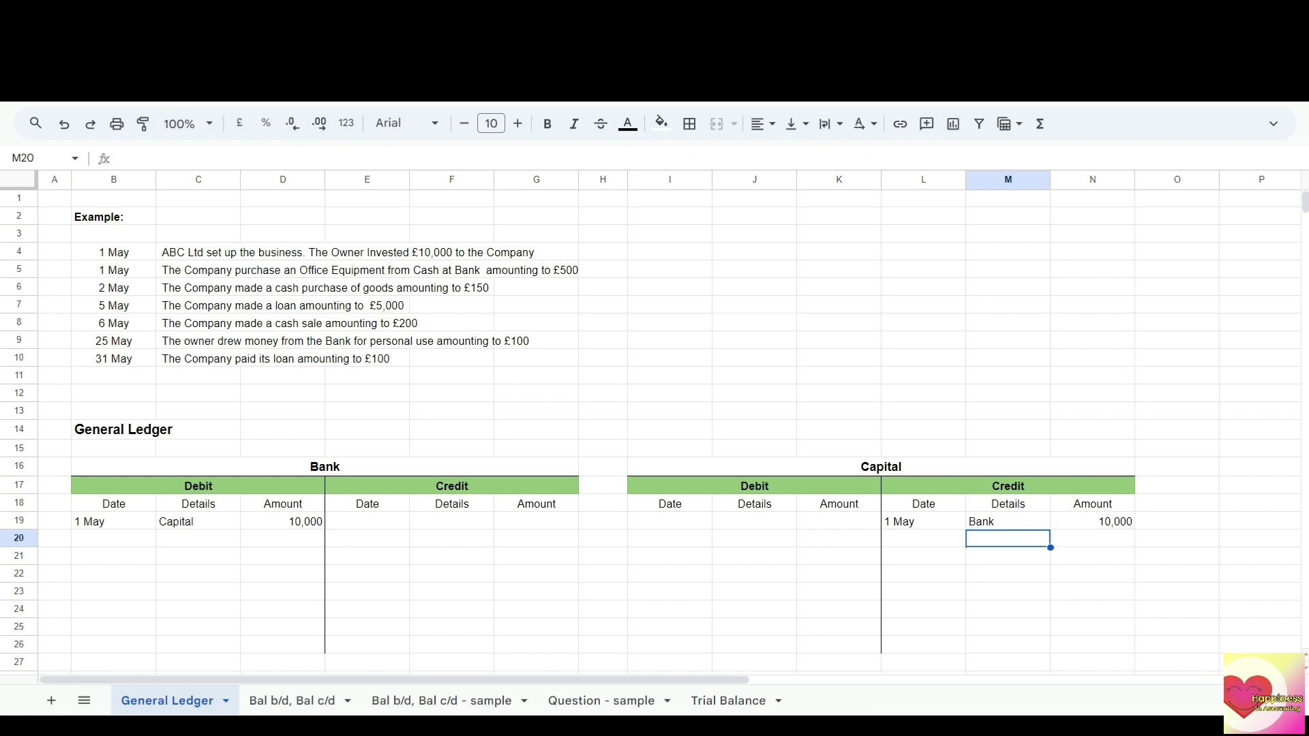
Step: Record the office equipment purchase on the credit side of the Bank account: date 1 May, details Office Equipment, amount 500
{"action": "left_click", "coordinate": [106, 275]}
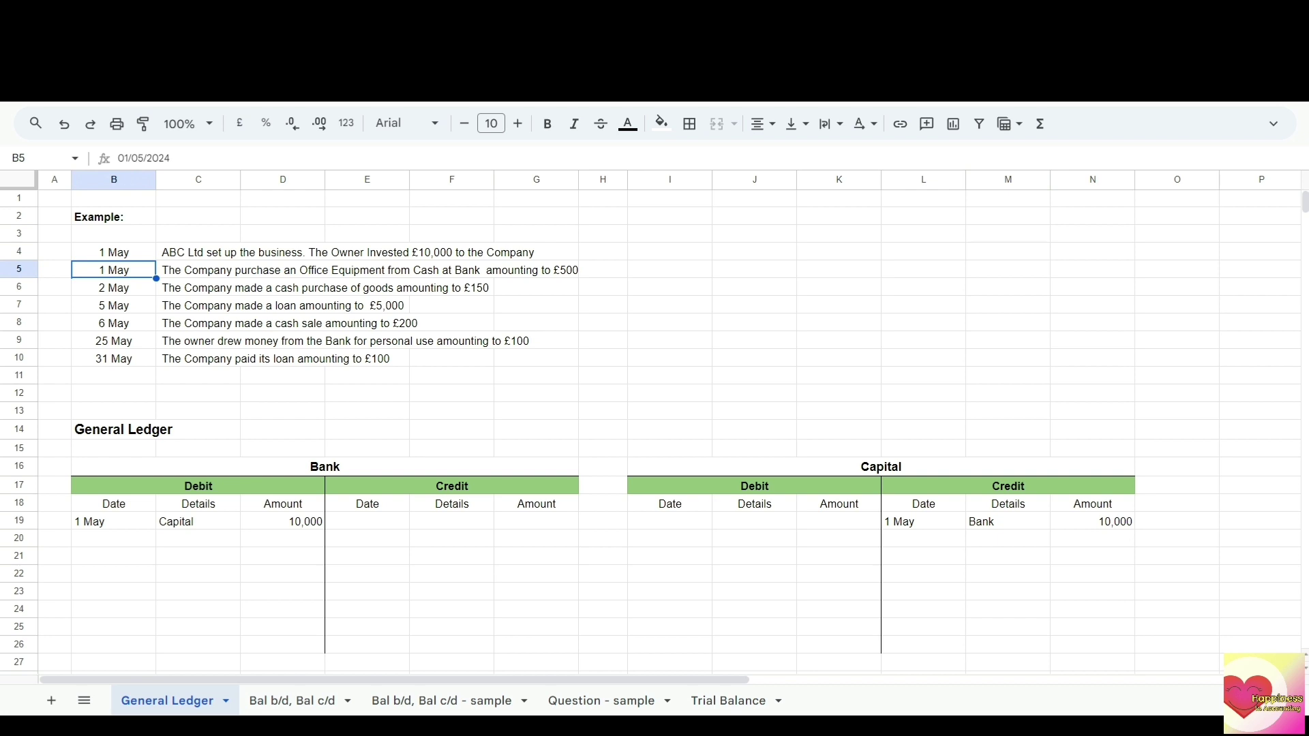
{"action": "left_click", "coordinate": [553, 523]}
{"action": "type", "text": "500"}
{"action": "key", "text": "Return"}
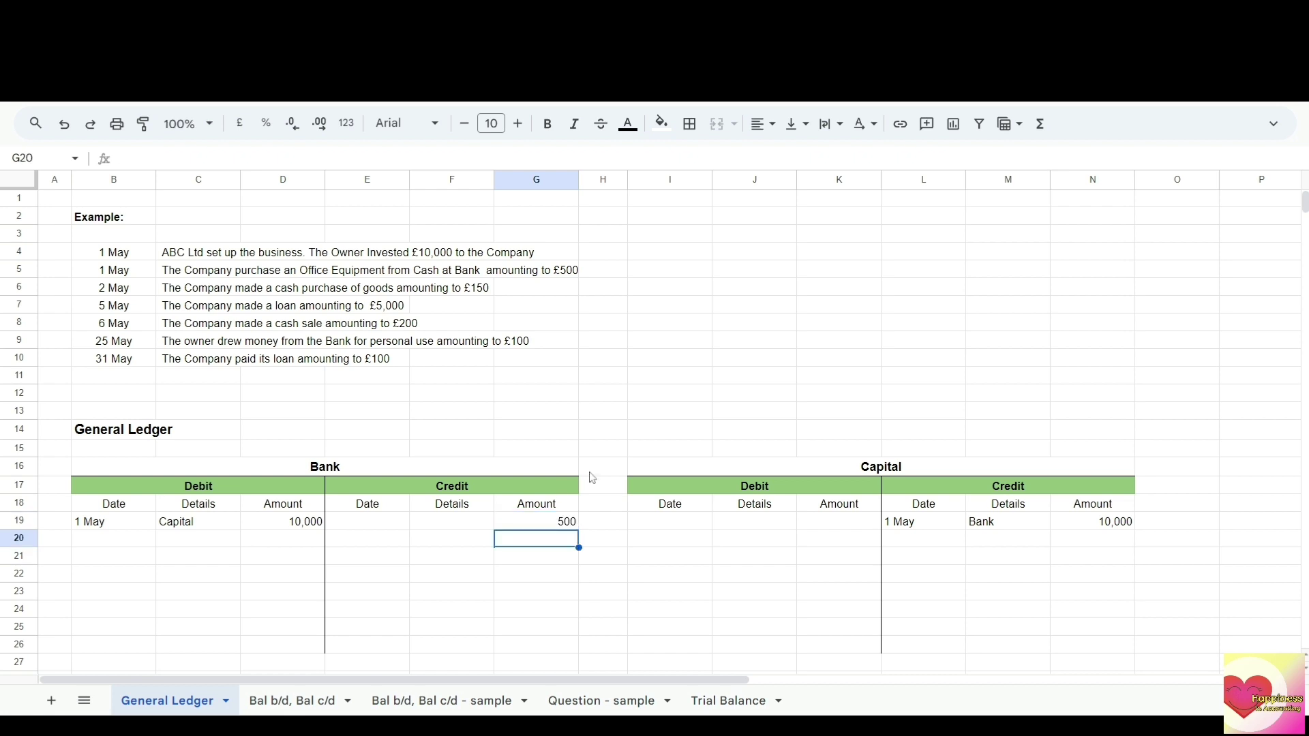
{"action": "left_click", "coordinate": [394, 522]}
{"action": "type", "text": "1"}
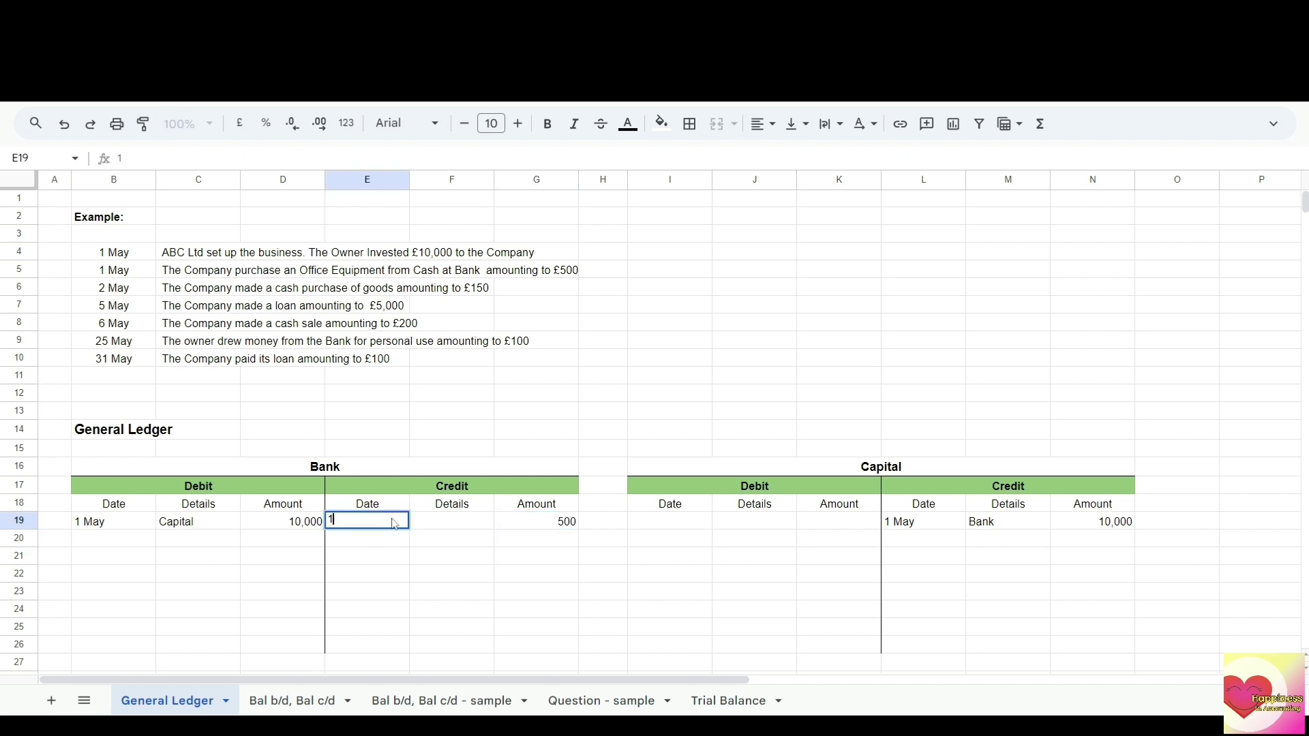
{"action": "type", "text": " May"}
{"action": "key", "text": "Return"}
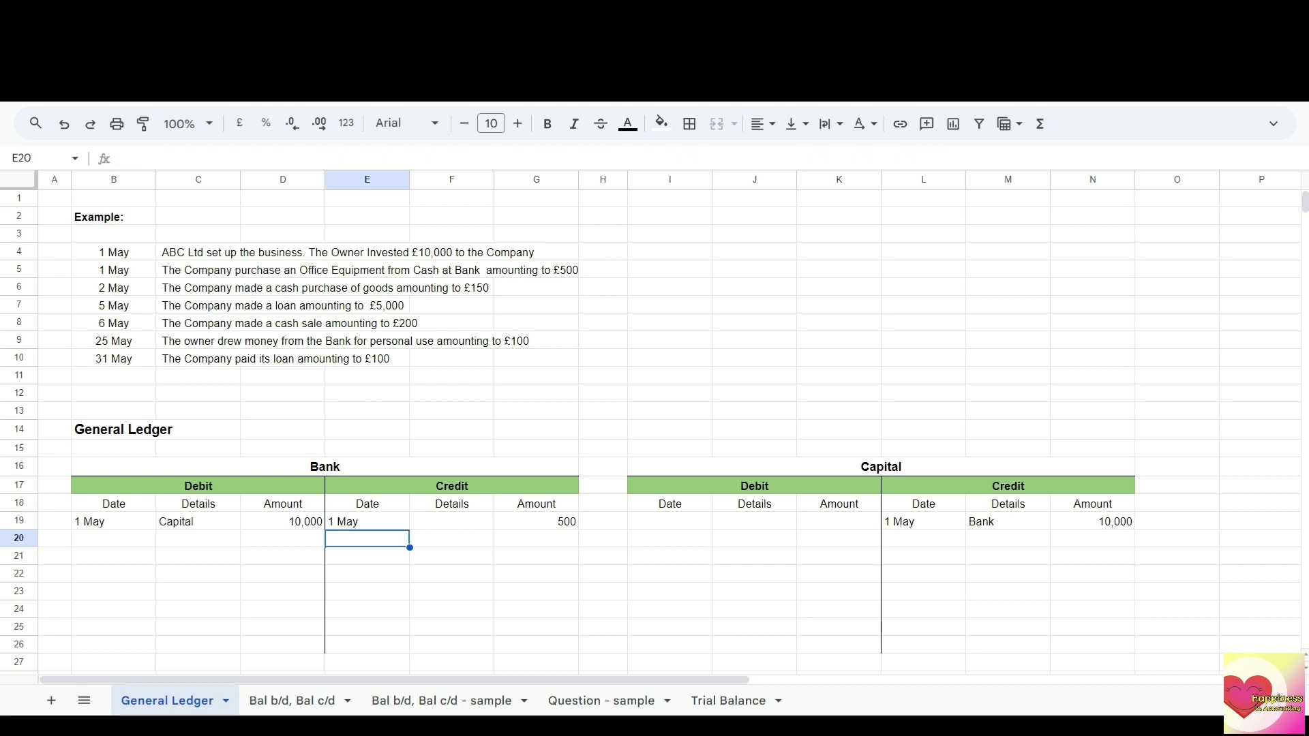
{"action": "left_click", "coordinate": [451, 521]}
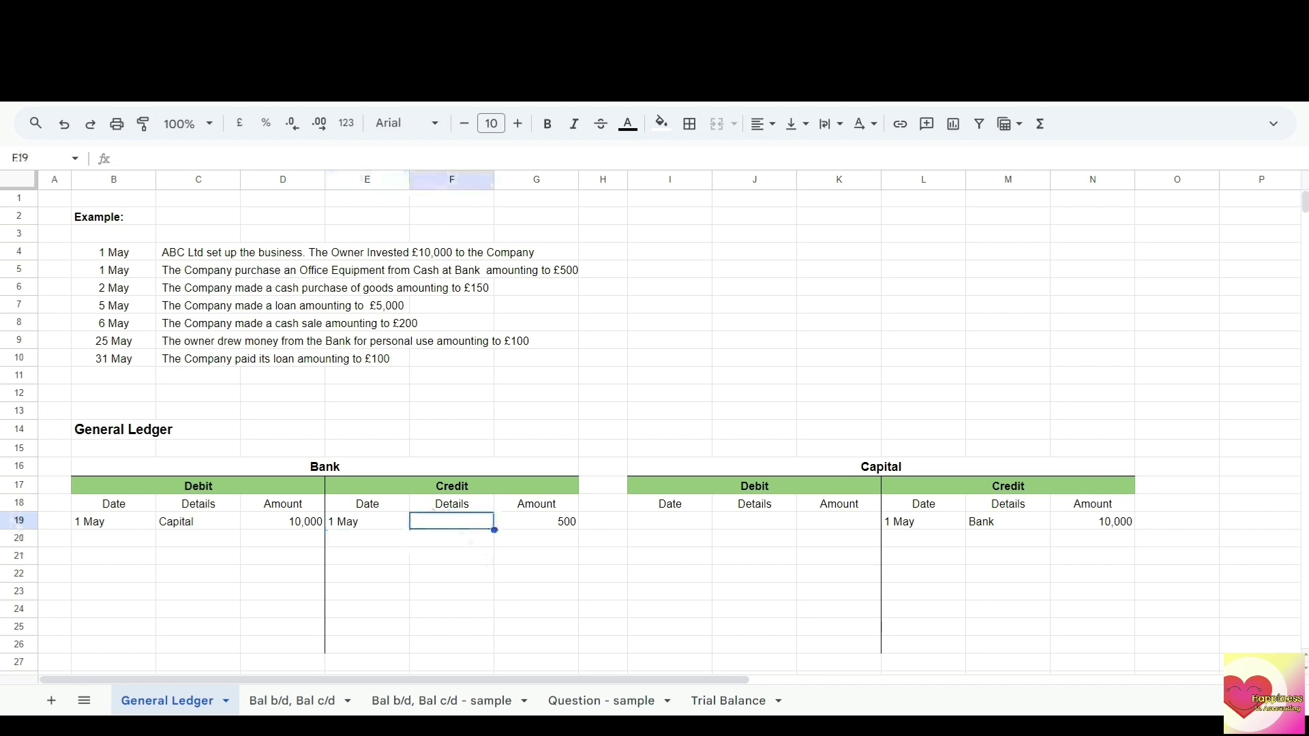
{"action": "type", "text": "Off"}
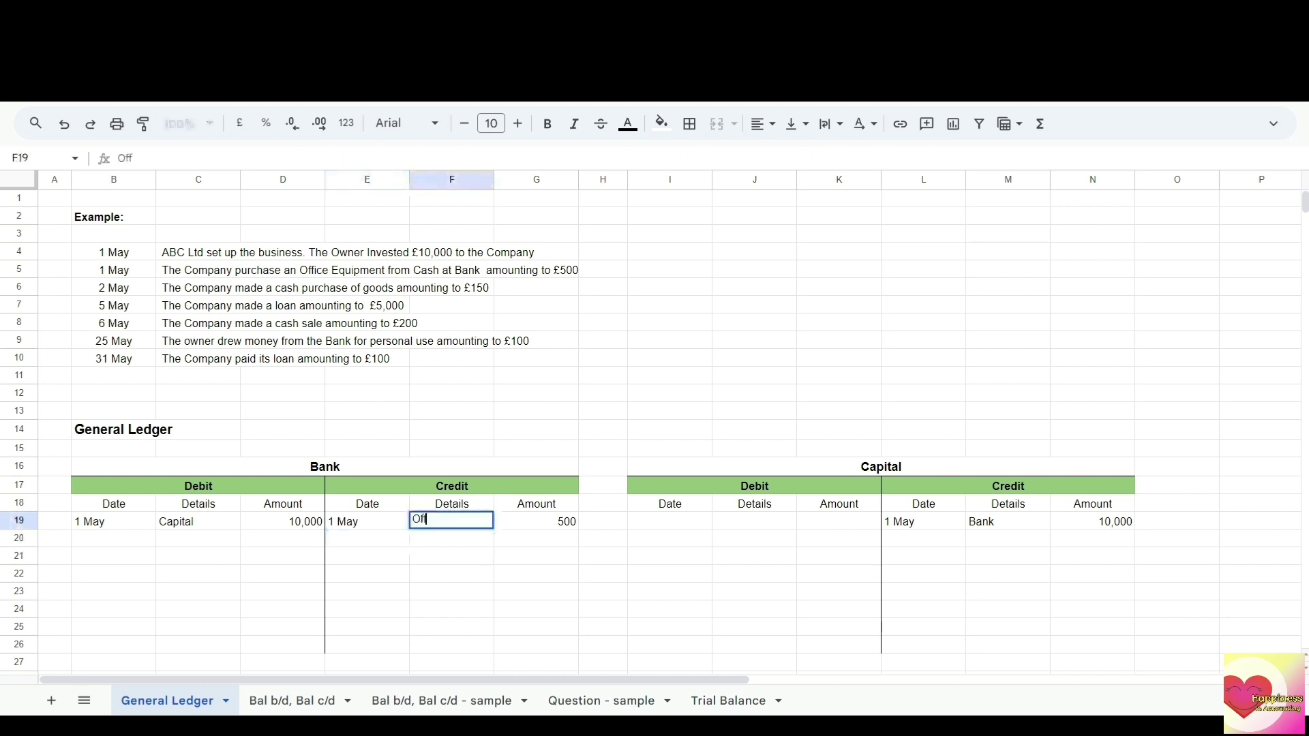
{"action": "type", "text": "ice Equipment"}
{"action": "key", "text": "Return"}
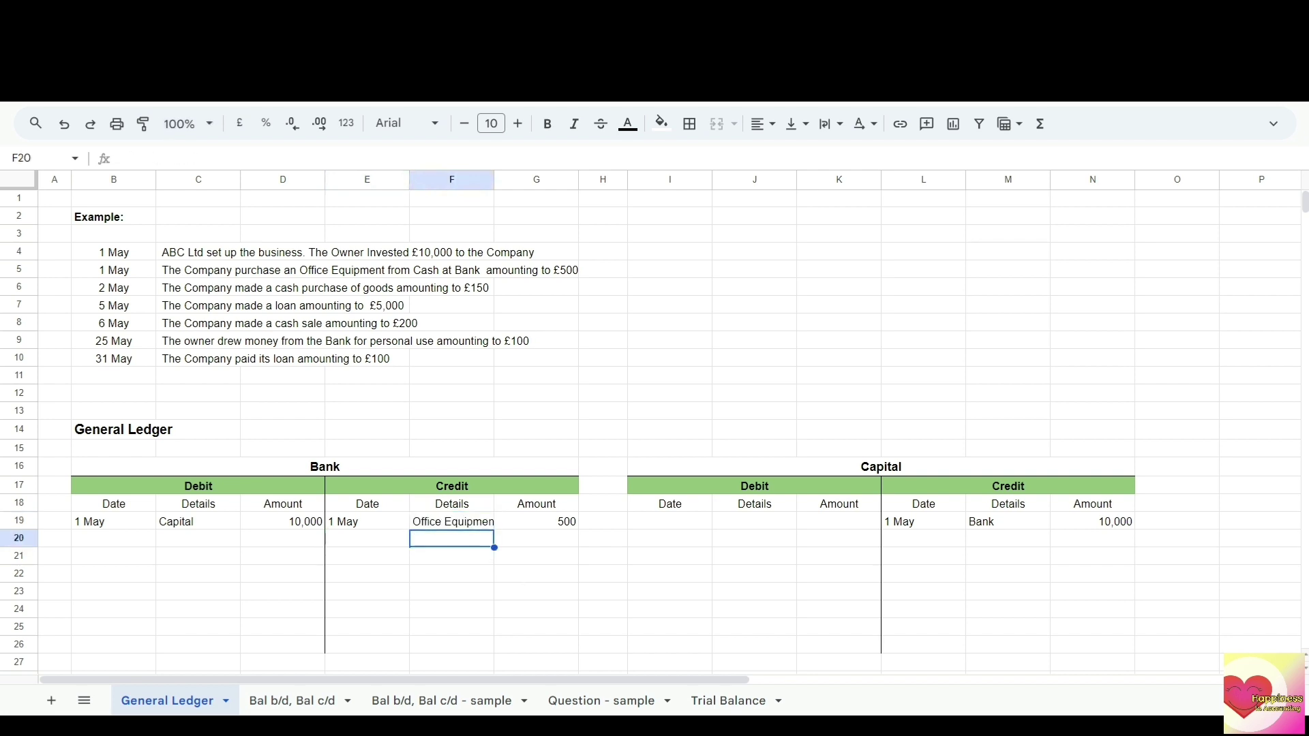
Step: Post the matching debit entry in the Office Equipment account: date 1 May, details Bank, amount 500
{"action": "scroll", "coordinate": [475, 590], "scroll_direction": "down", "scroll_amount": 1}
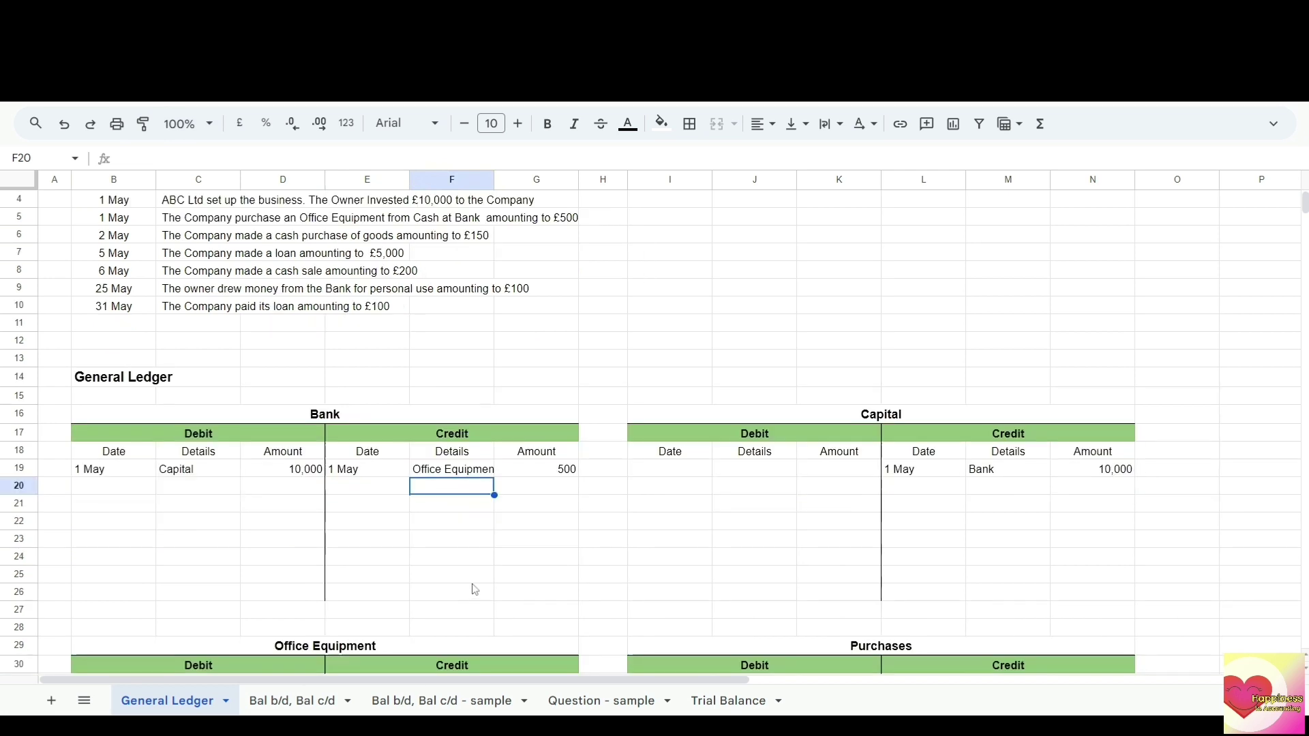
{"action": "scroll", "coordinate": [475, 590], "scroll_direction": "down", "scroll_amount": 5}
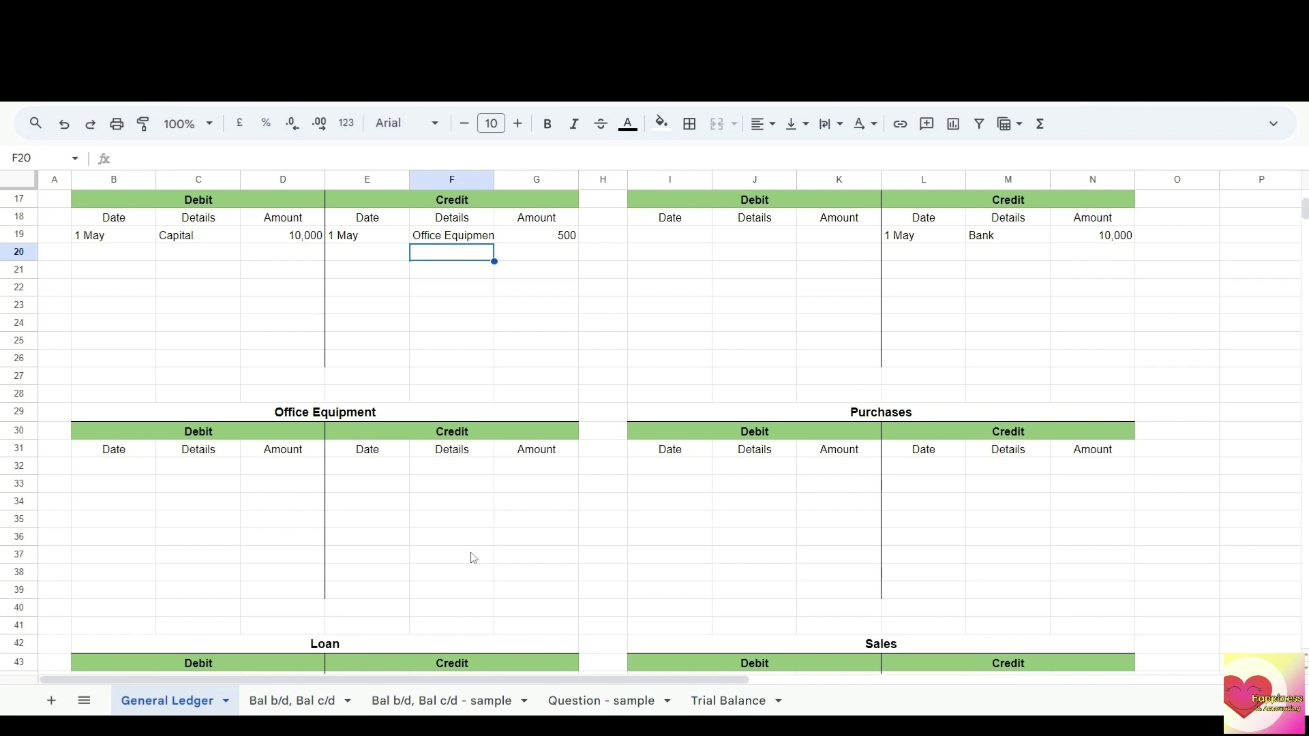
{"action": "left_click", "coordinate": [284, 470]}
{"action": "type", "text": "500"}
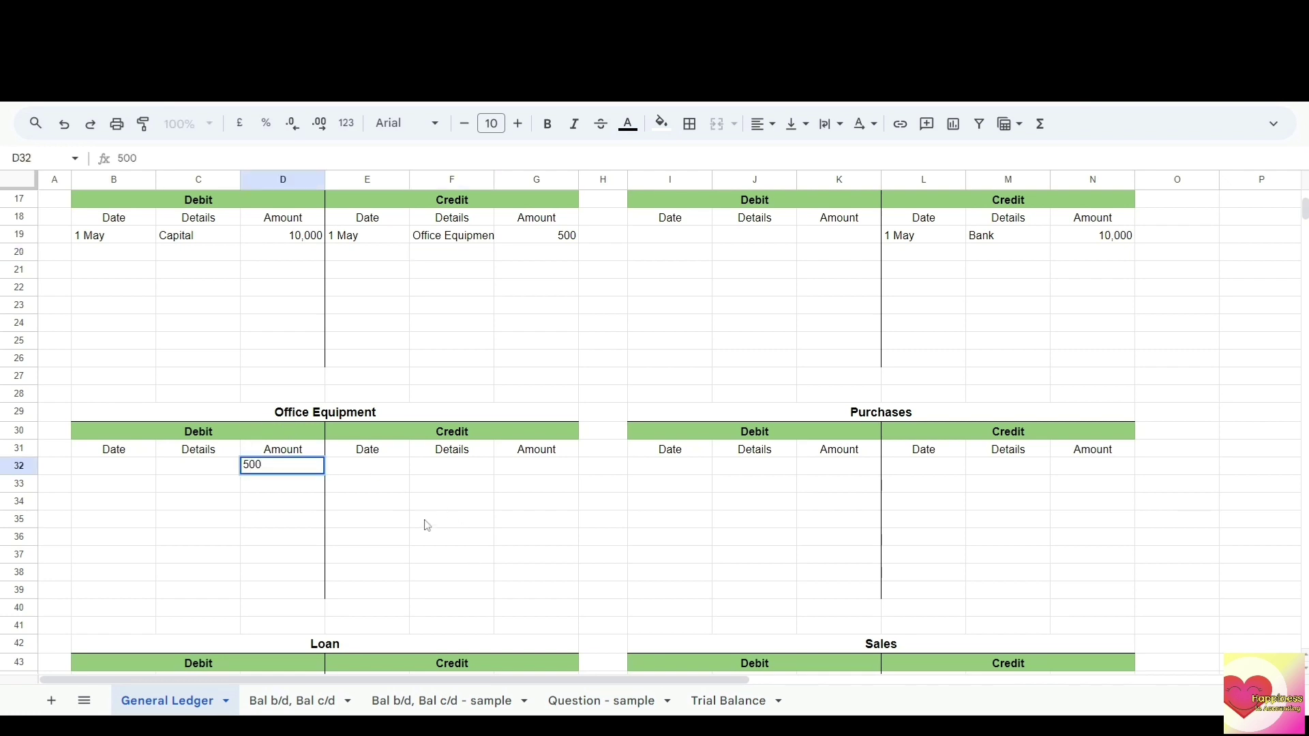
{"action": "key", "text": "Return"}
{"action": "left_click", "coordinate": [96, 467]}
{"action": "type", "text": "1 May"}
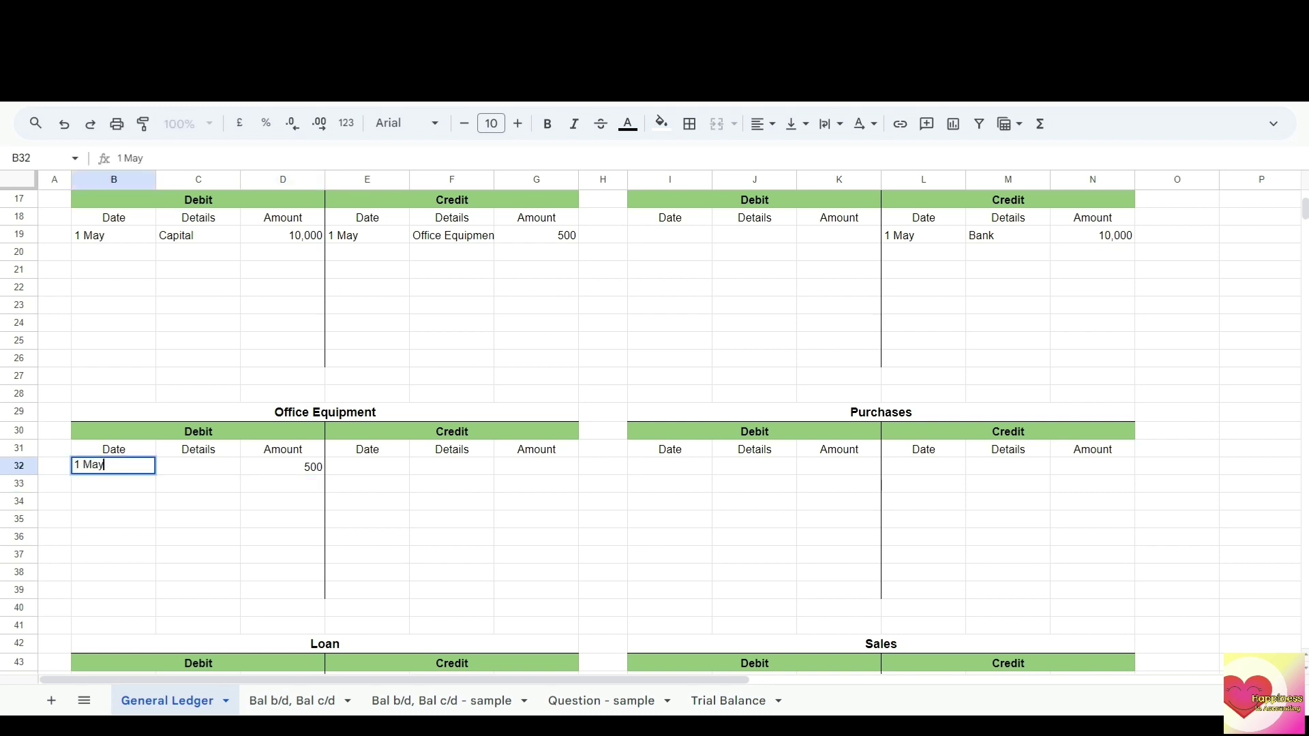
{"action": "key", "text": "Return"}
{"action": "left_click", "coordinate": [176, 471]}
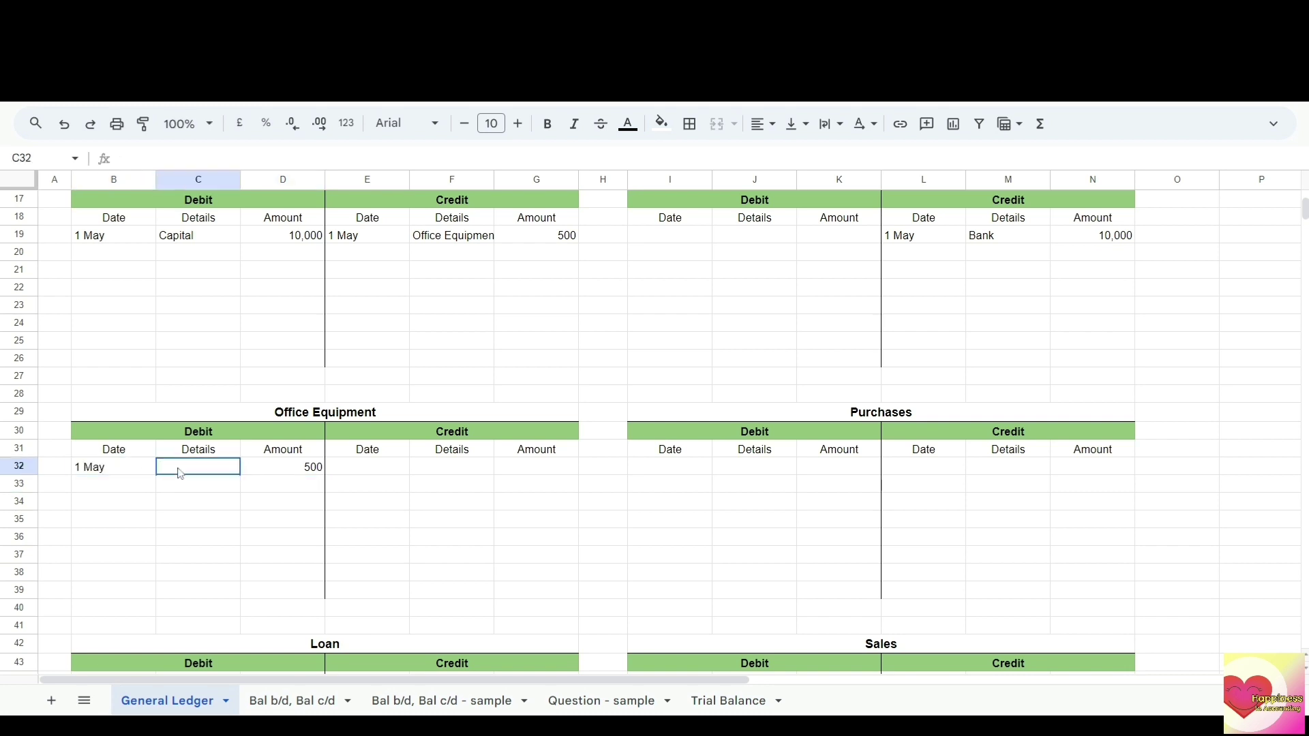
{"action": "type", "text": "Bank"}
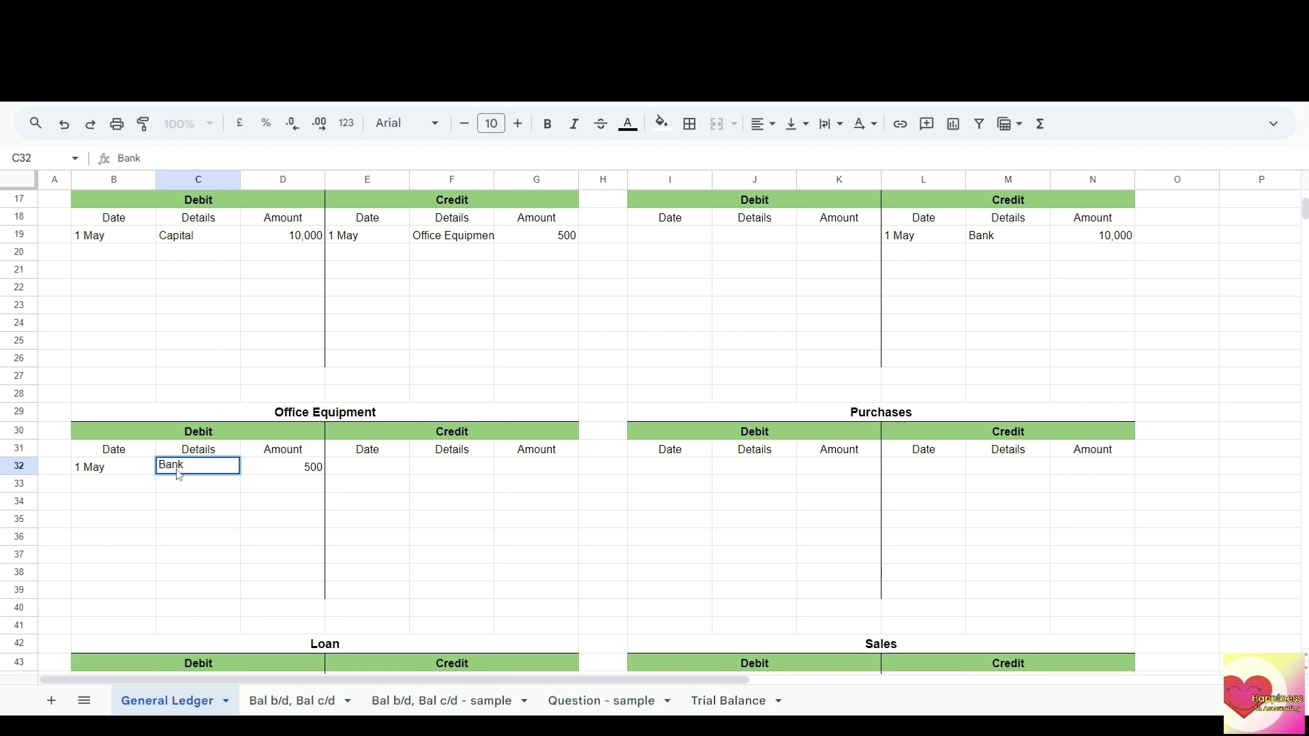
{"action": "key", "text": "Return"}
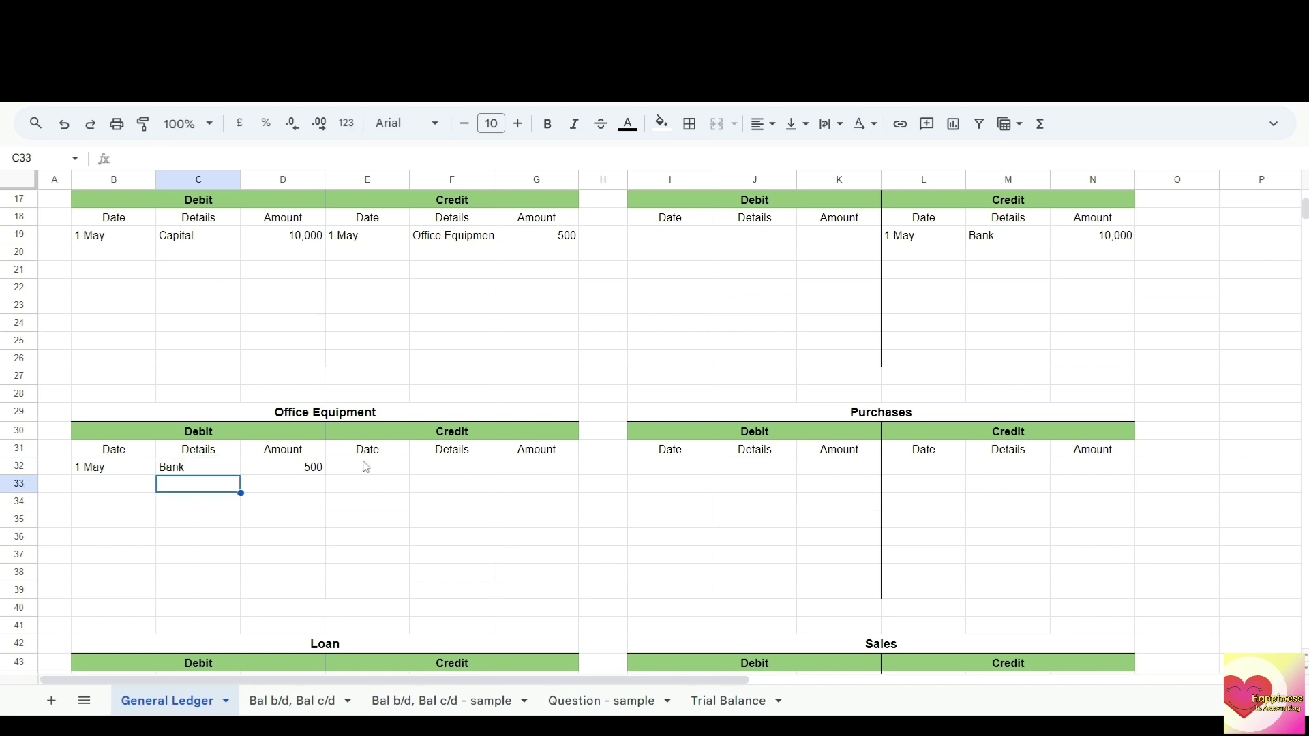
Step: Record the cash purchase of goods as the second credit entry in the Bank account: date 2 May, details Purchases, amount 150
{"action": "scroll", "coordinate": [465, 518], "scroll_direction": "up", "scroll_amount": 3}
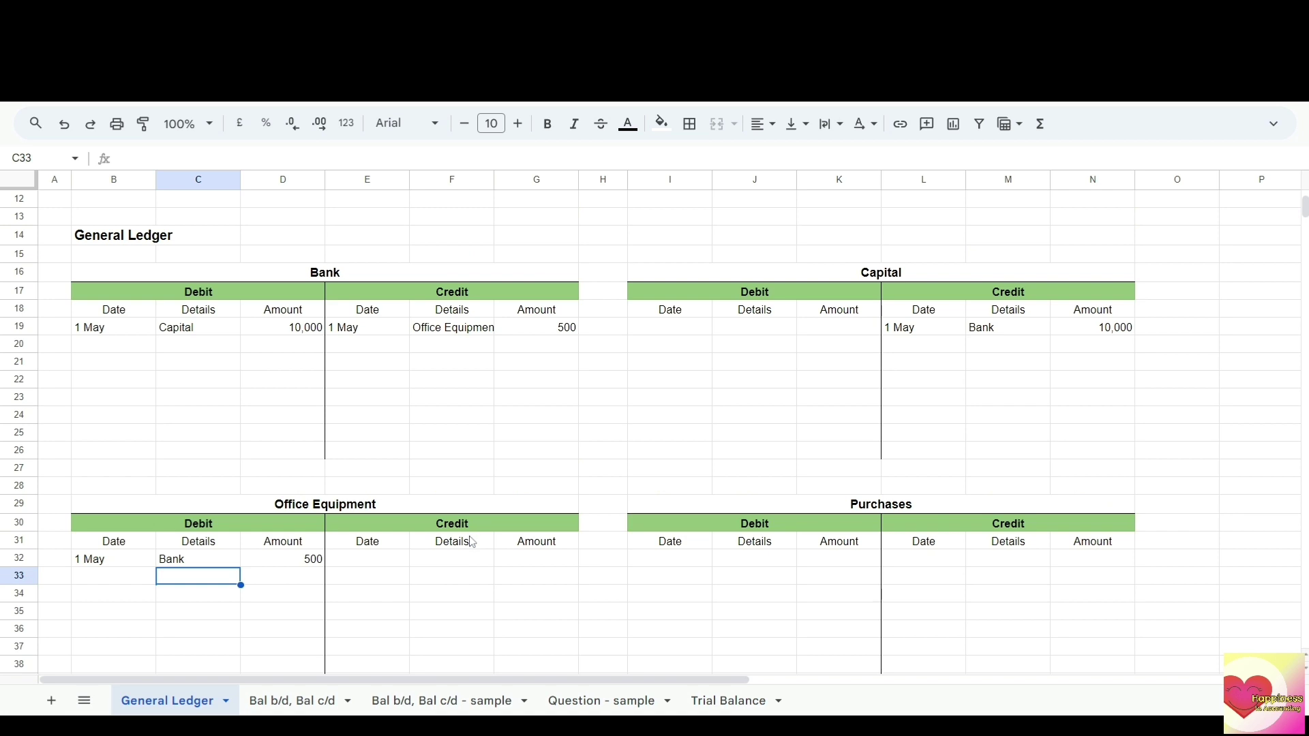
{"action": "scroll", "coordinate": [481, 543], "scroll_direction": "up", "scroll_amount": 5}
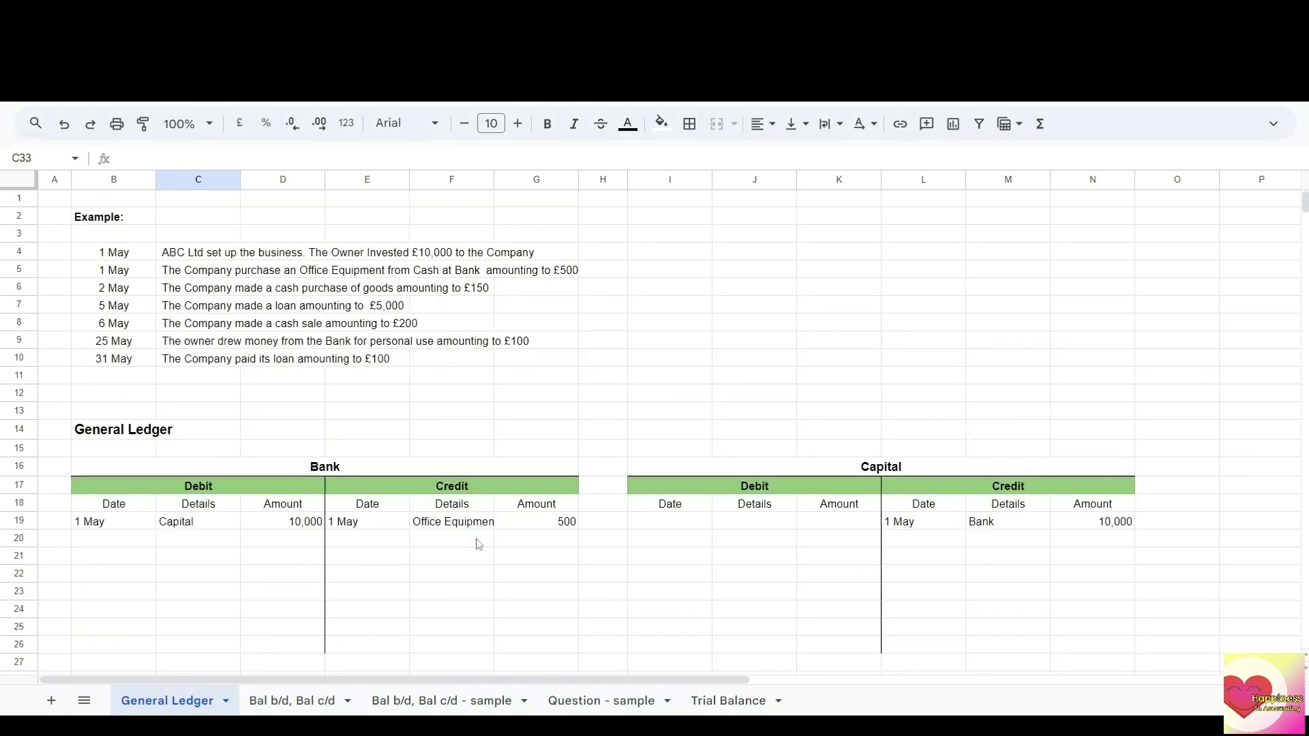
{"action": "left_click", "coordinate": [131, 295]}
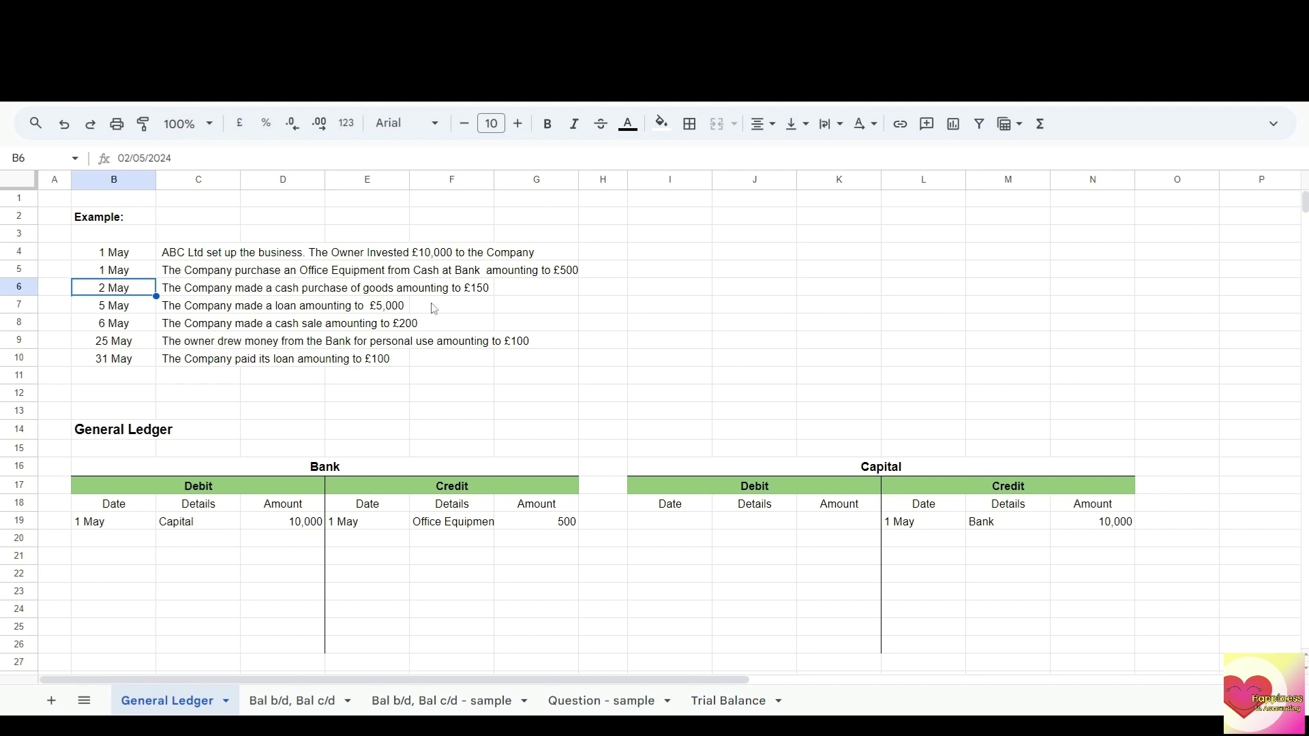
{"action": "left_click", "coordinate": [542, 546]}
{"action": "type", "text": "150"}
{"action": "key", "text": "Return"}
{"action": "left_click", "coordinate": [373, 540]}
{"action": "type", "text": "2 May"}
{"action": "key", "text": "Return"}
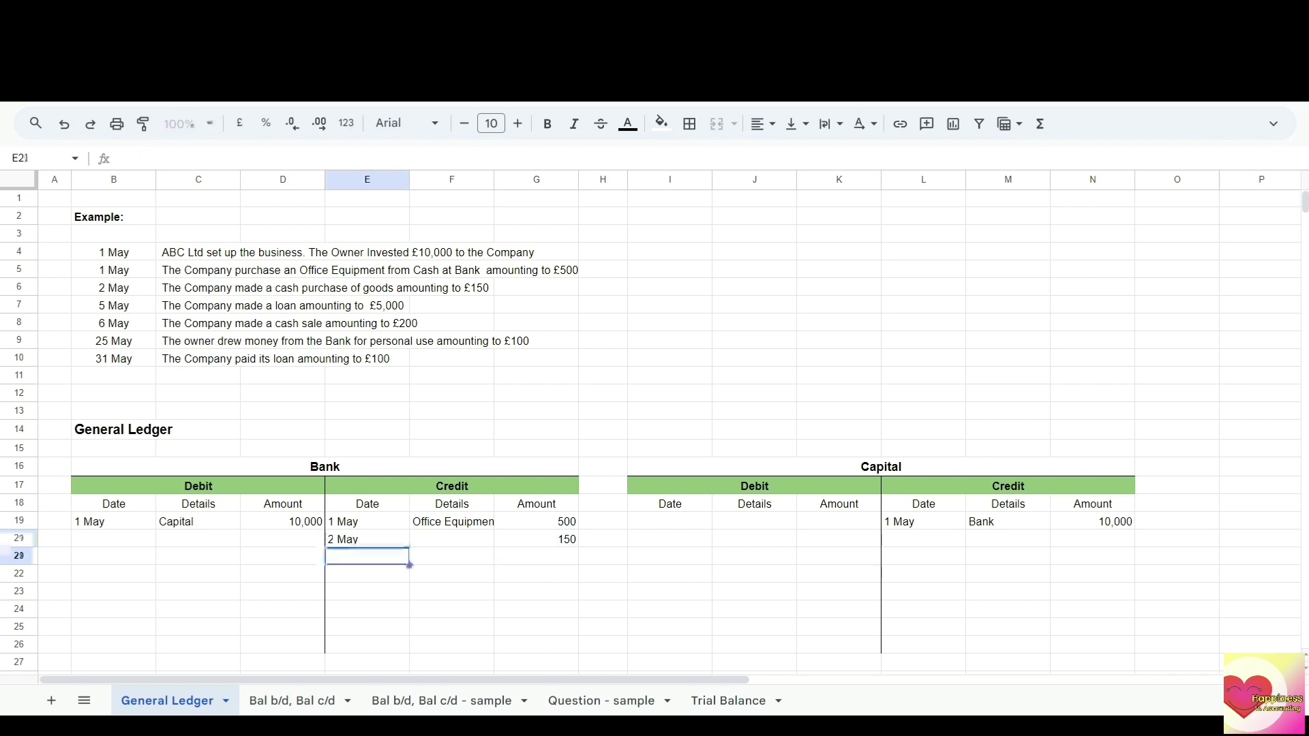
{"action": "left_click", "coordinate": [460, 544]}
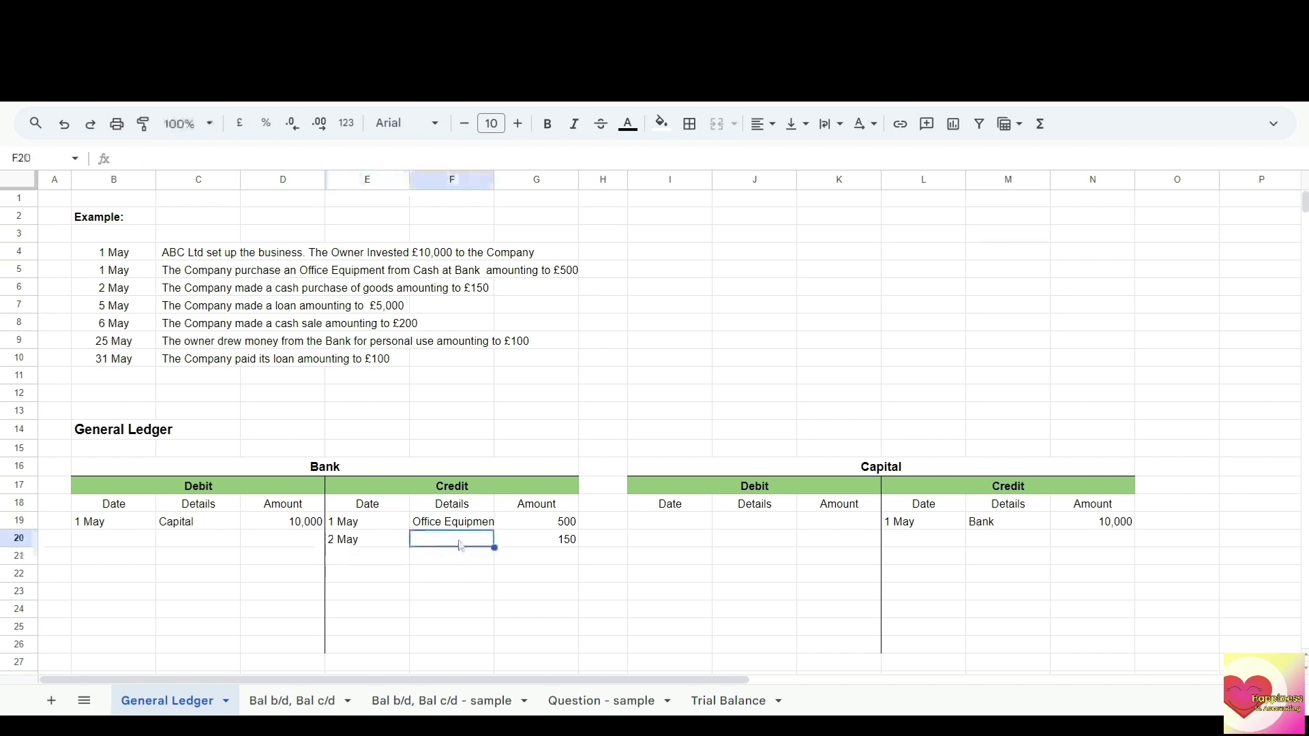
{"action": "type", "text": "urchases"}
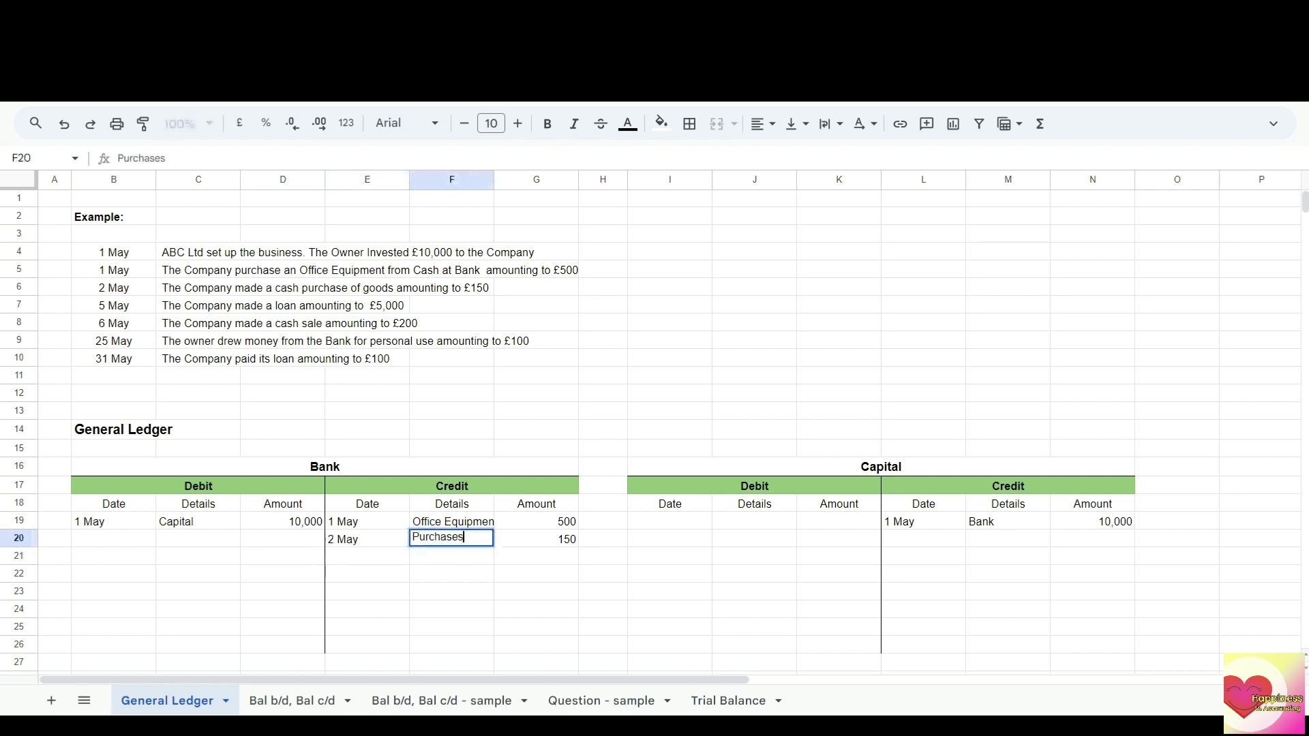
{"action": "key", "text": "Return"}
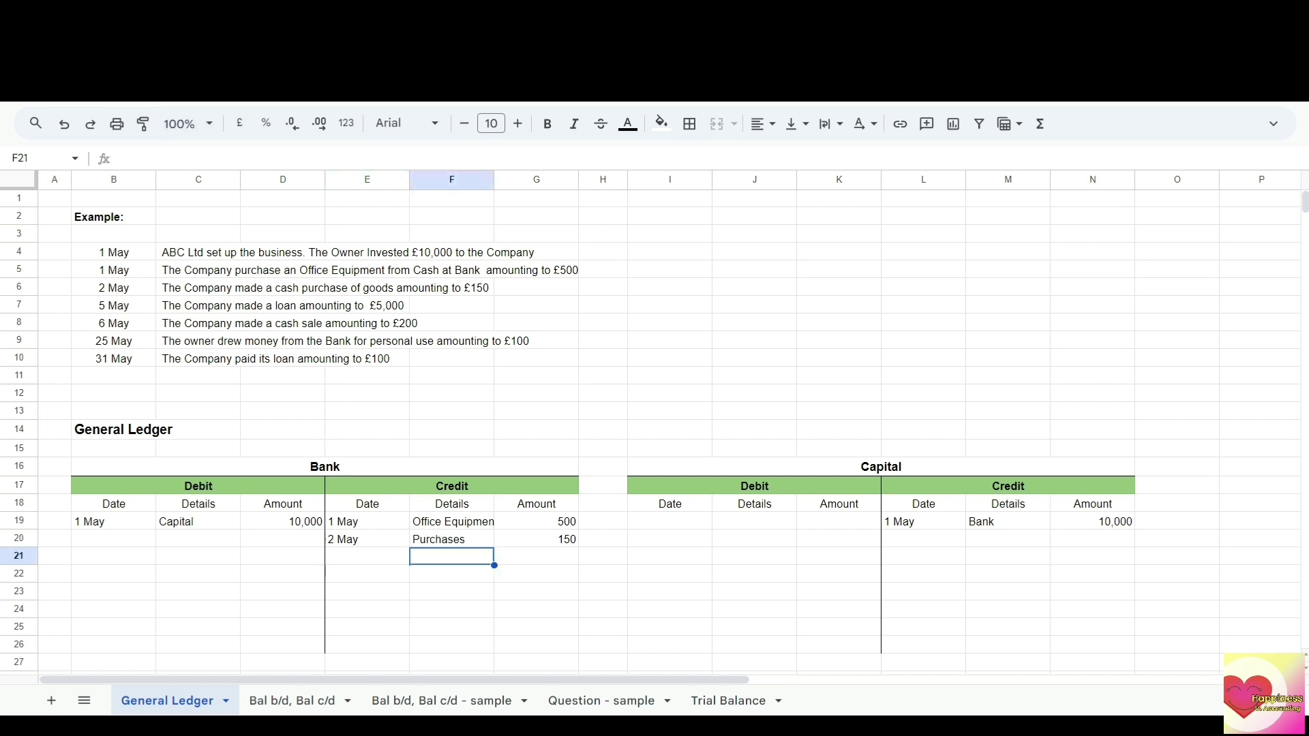
Step: Post the matching debit entry in the Purchases account: date 2 May, details Bank, amount 150
{"action": "scroll", "coordinate": [459, 545], "scroll_direction": "down", "scroll_amount": 5}
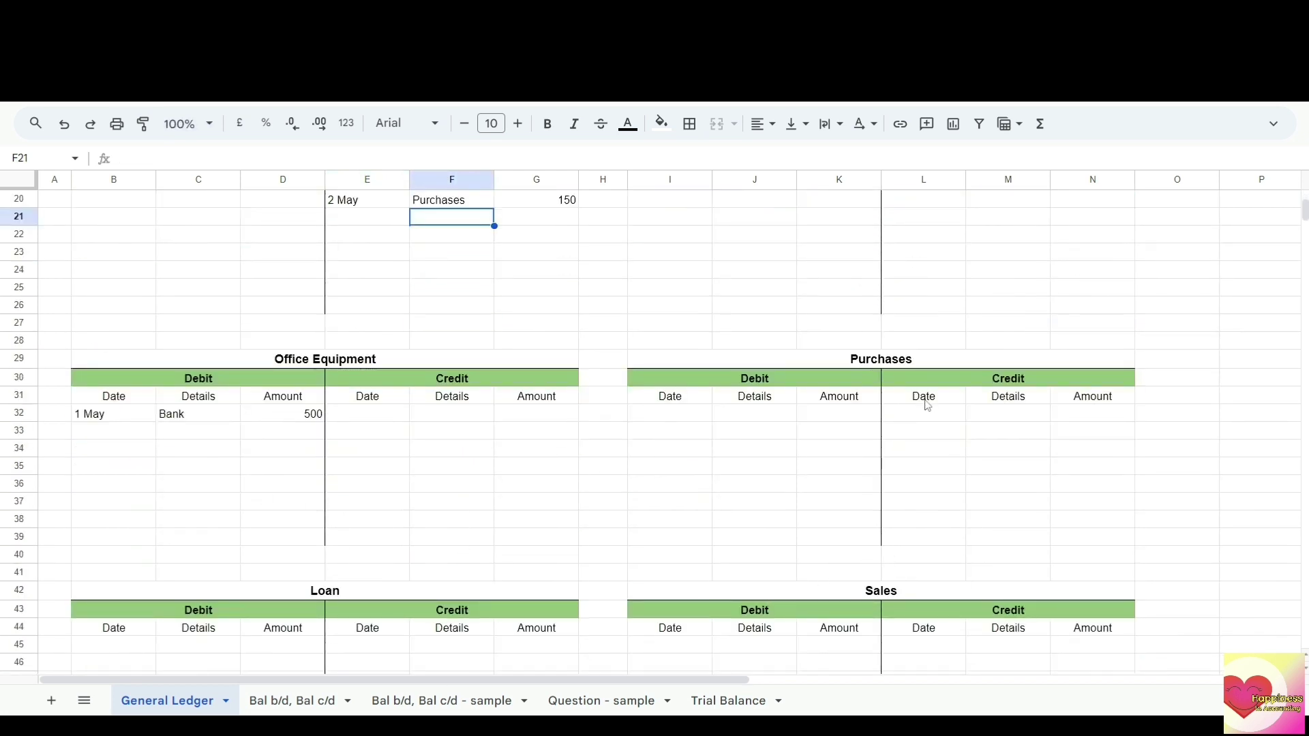
{"action": "left_click", "coordinate": [833, 414]}
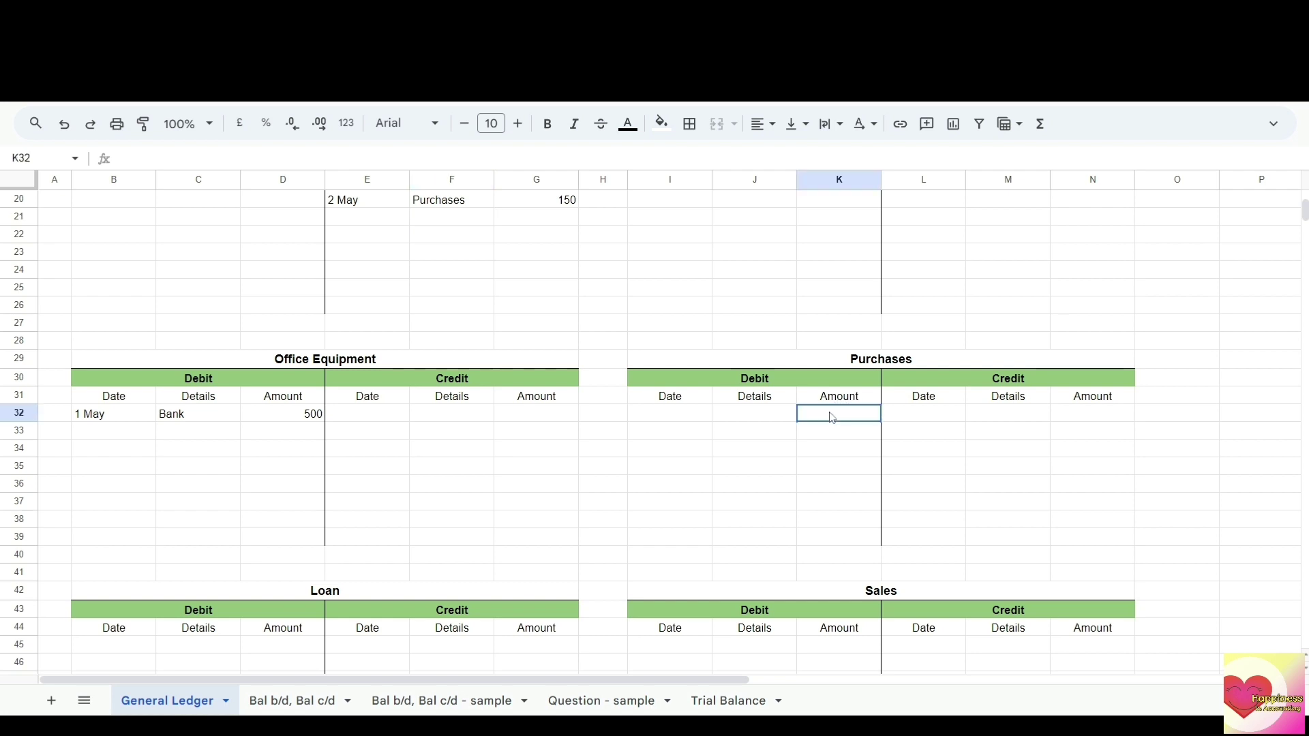
{"action": "type", "text": "150"}
{"action": "key", "text": "Return"}
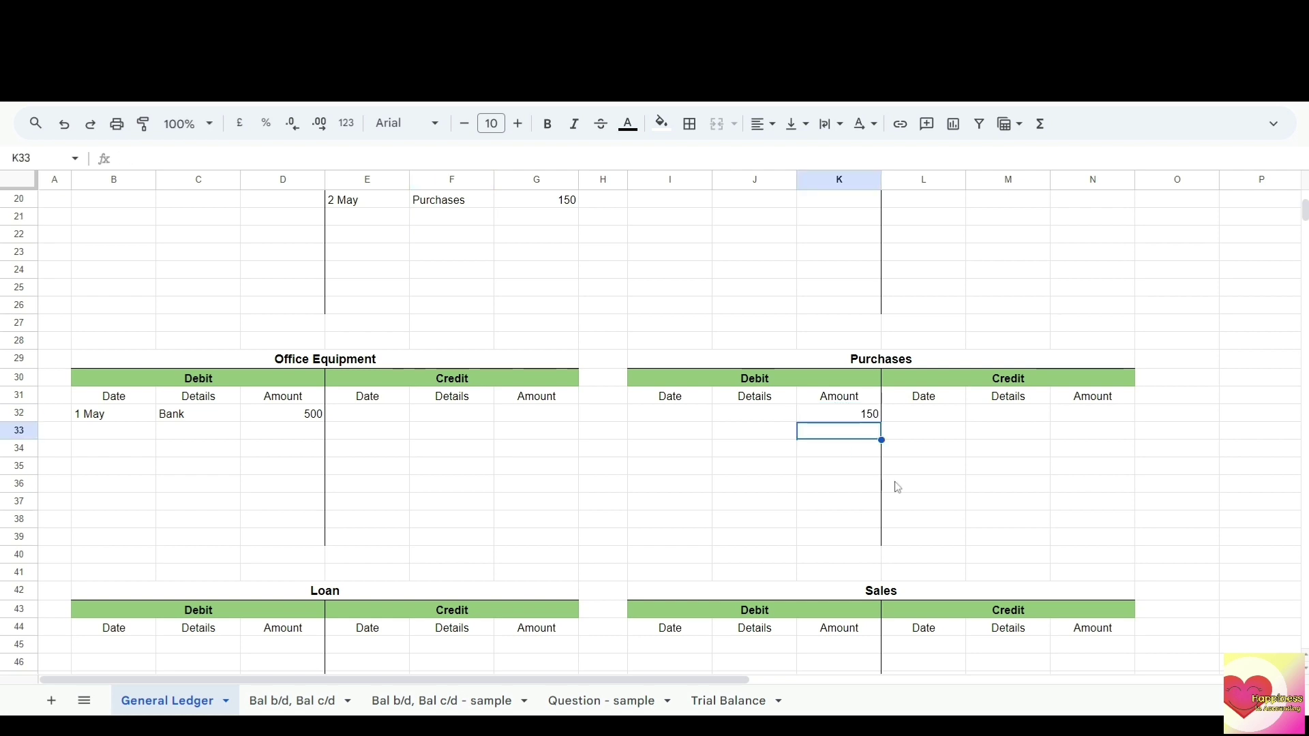
{"action": "left_click", "coordinate": [677, 416]}
{"action": "type", "text": "2 May"}
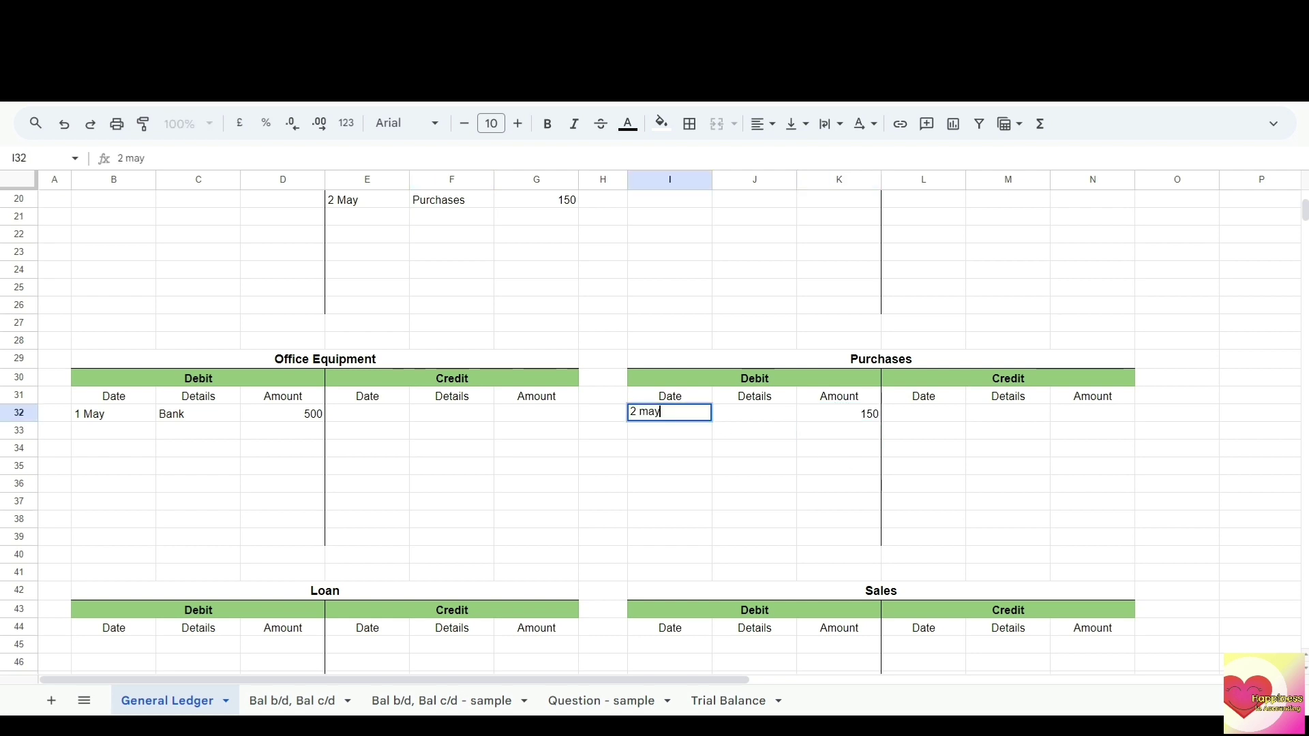
{"action": "key", "text": "BackSpace"}
{"action": "key", "text": "BackSpace"}
{"action": "key", "text": "BackSpace"}
{"action": "key", "text": "BackSpace"}
{"action": "type", "text": "May"}
{"action": "key", "text": "Return"}
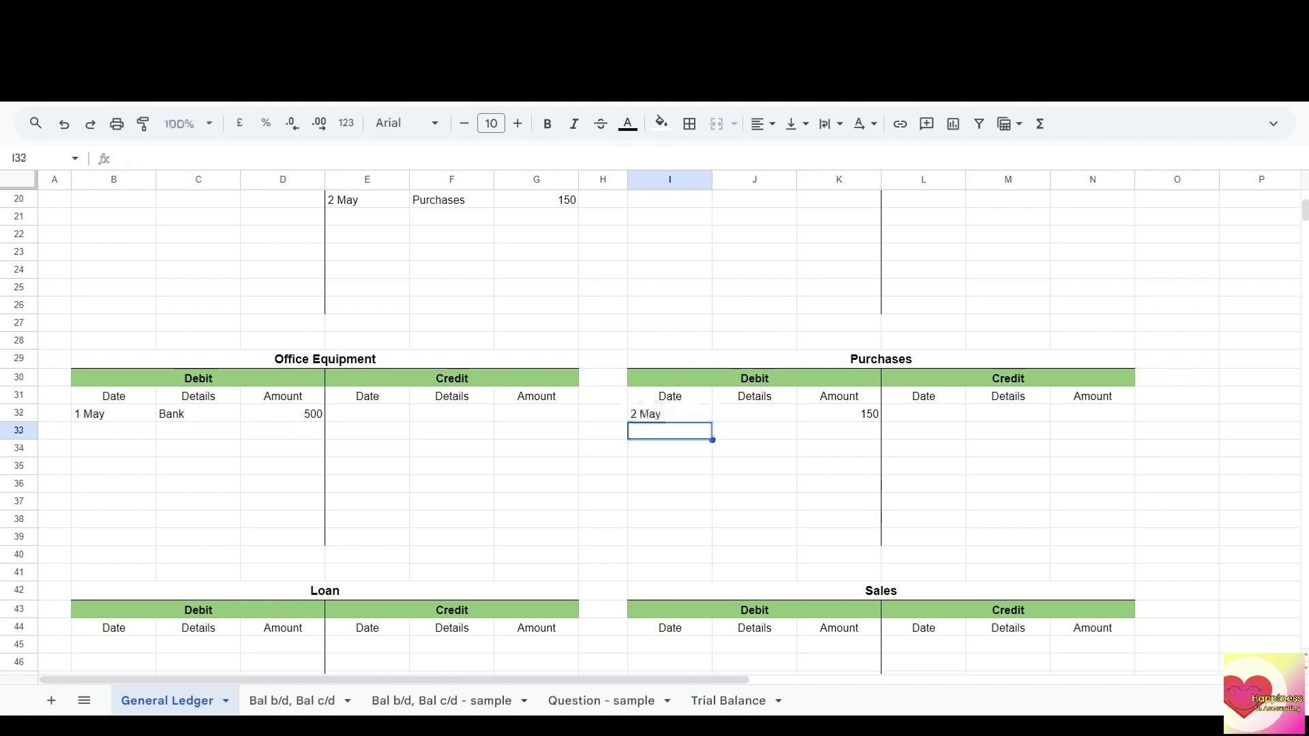
{"action": "left_click", "coordinate": [756, 424]}
{"action": "type", "text": "Bank"}
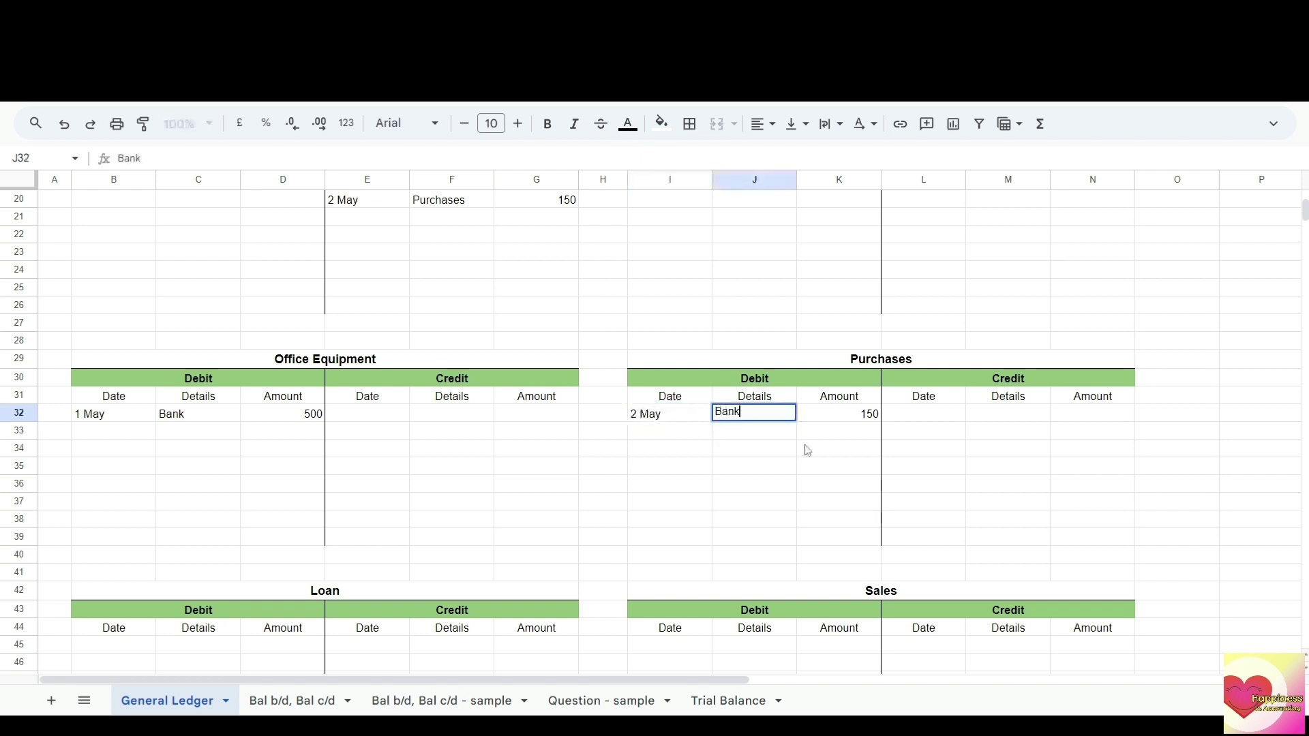
{"action": "key", "text": "Return"}
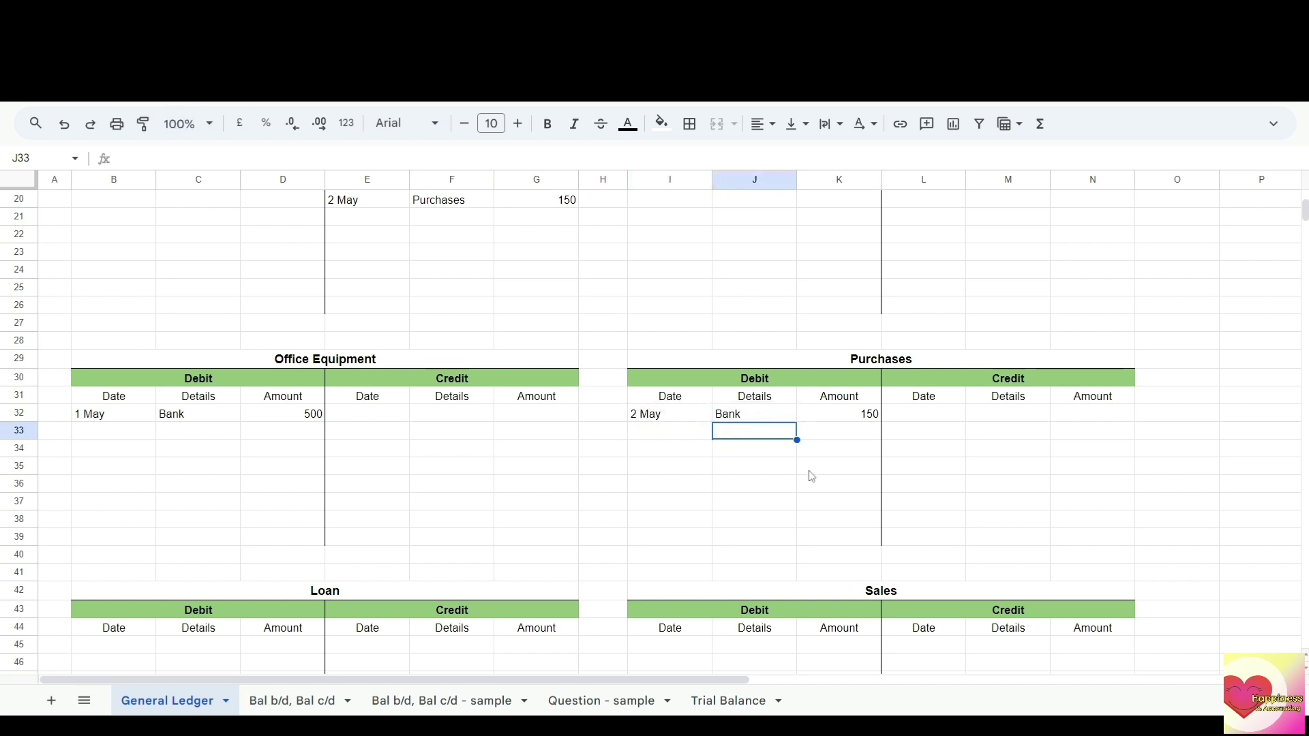
Step: Record the loan received as the second debit entry in the Bank account: date 5 May, details Loan, amount 5000
{"action": "scroll", "coordinate": [951, 362], "scroll_direction": "up", "scroll_amount": 4}
{"action": "scroll", "coordinate": [948, 361], "scroll_direction": "up", "scroll_amount": 3}
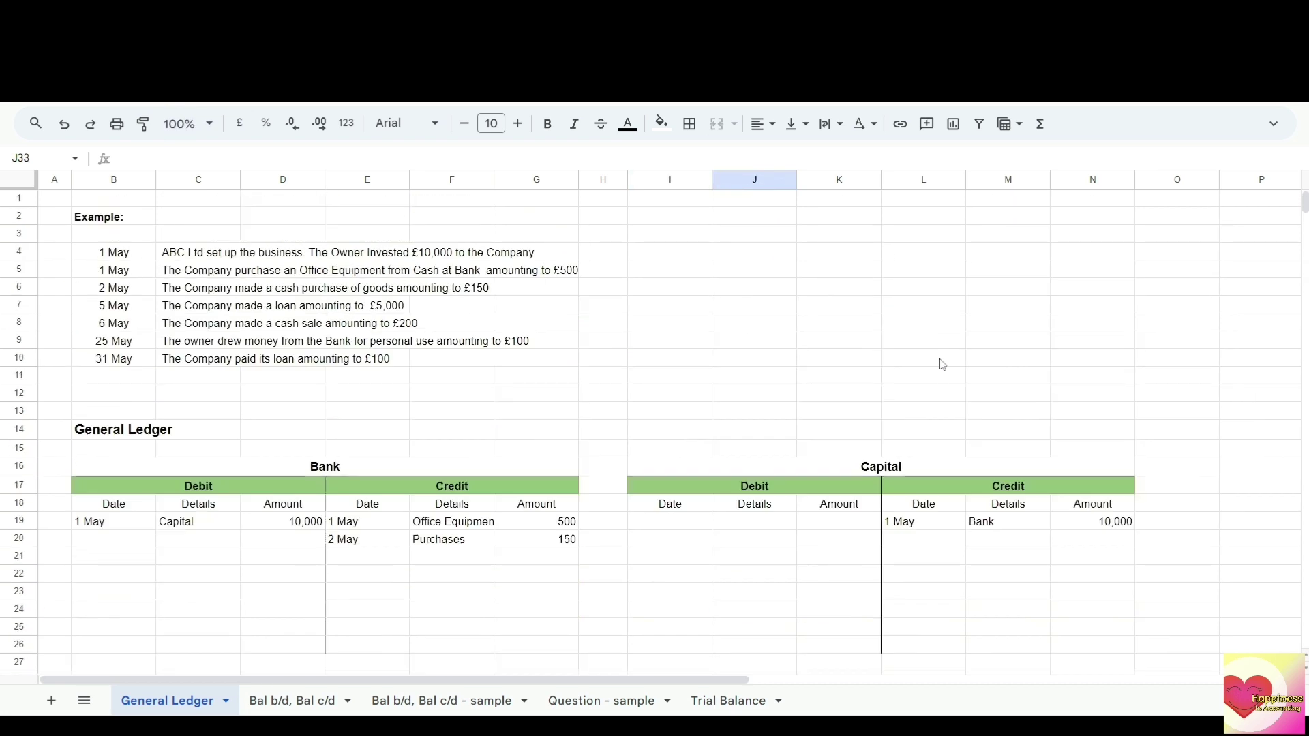
{"action": "left_click", "coordinate": [113, 305]}
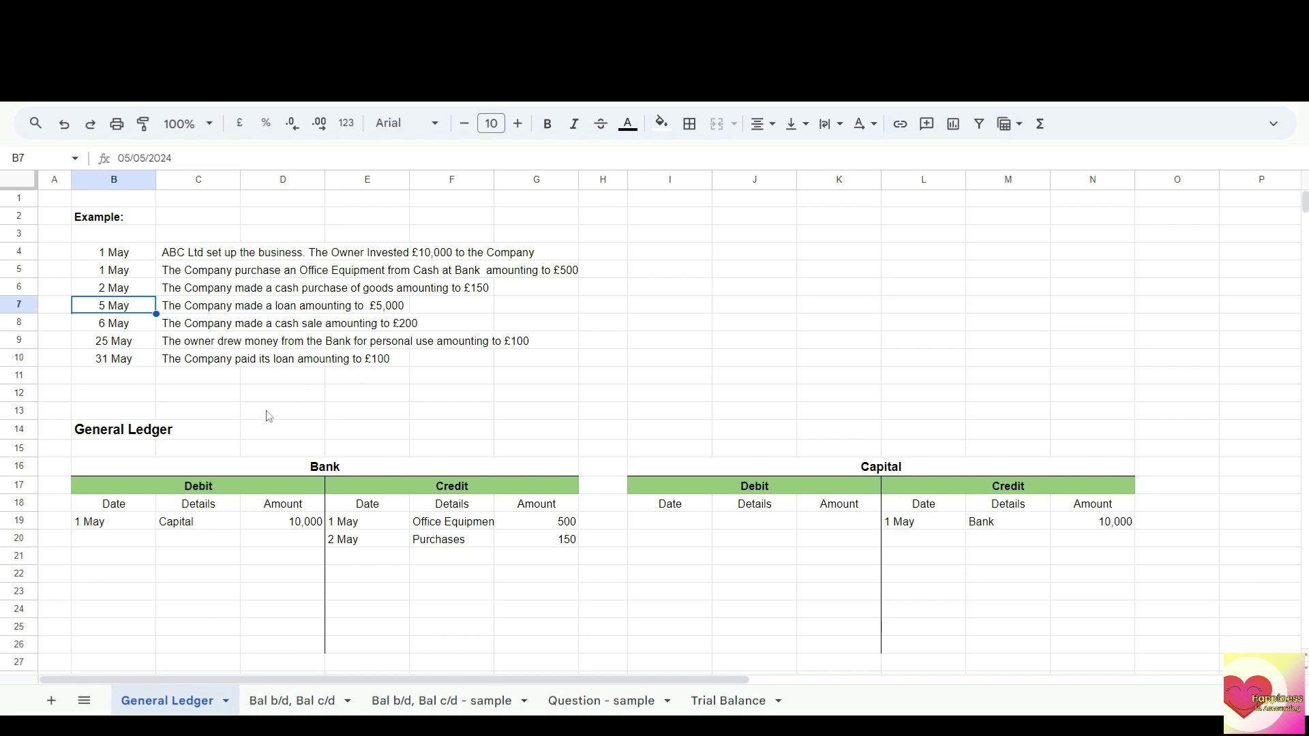
{"action": "left_click", "coordinate": [291, 541]}
{"action": "type", "text": "5000"}
{"action": "key", "text": "Return"}
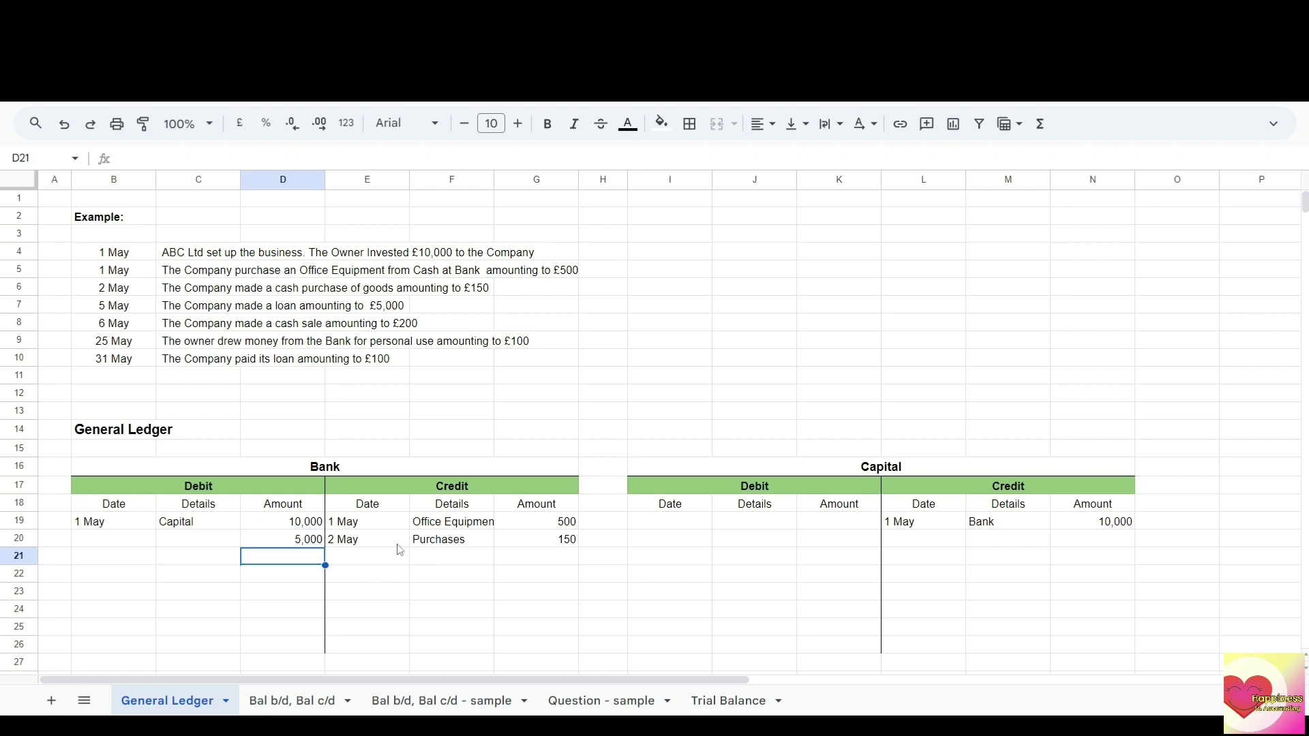
{"action": "left_click", "coordinate": [117, 538]}
{"action": "type", "text": "5 May"}
{"action": "key", "text": "Tab"}
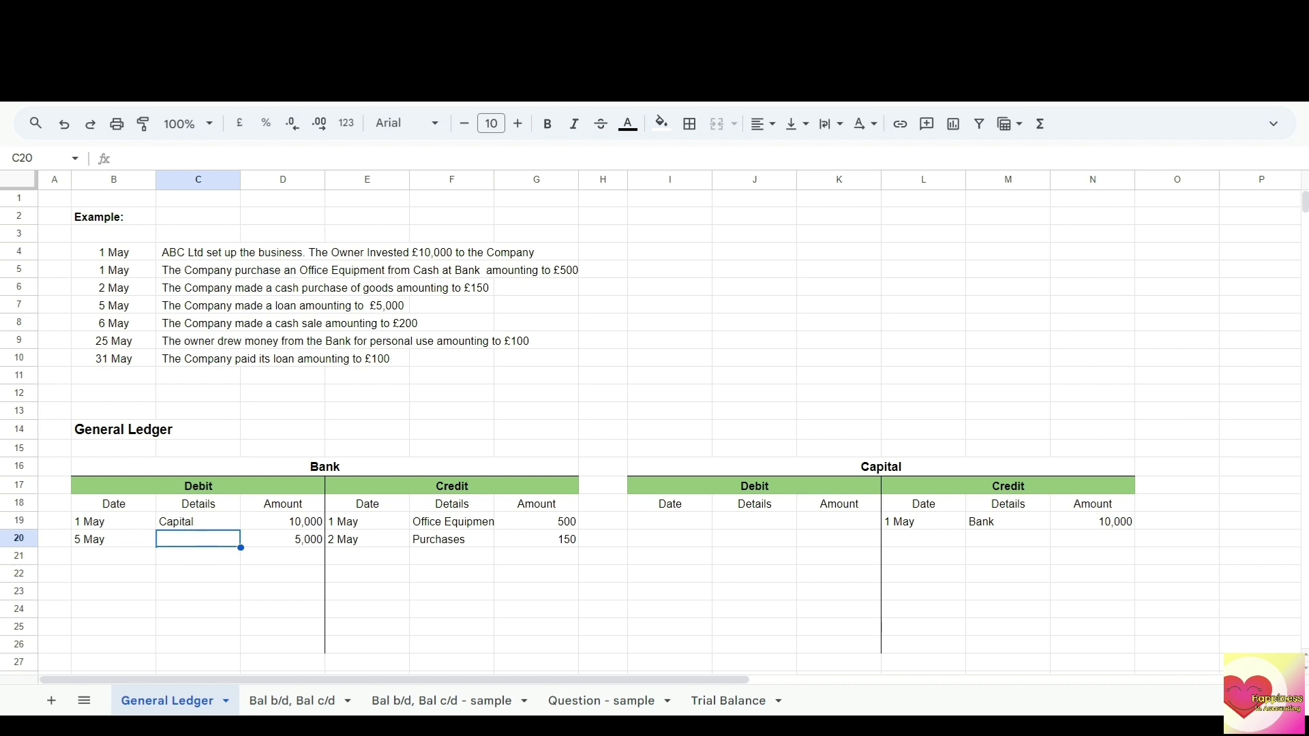
{"action": "type", "text": "Loan"}
{"action": "key", "text": "Return"}
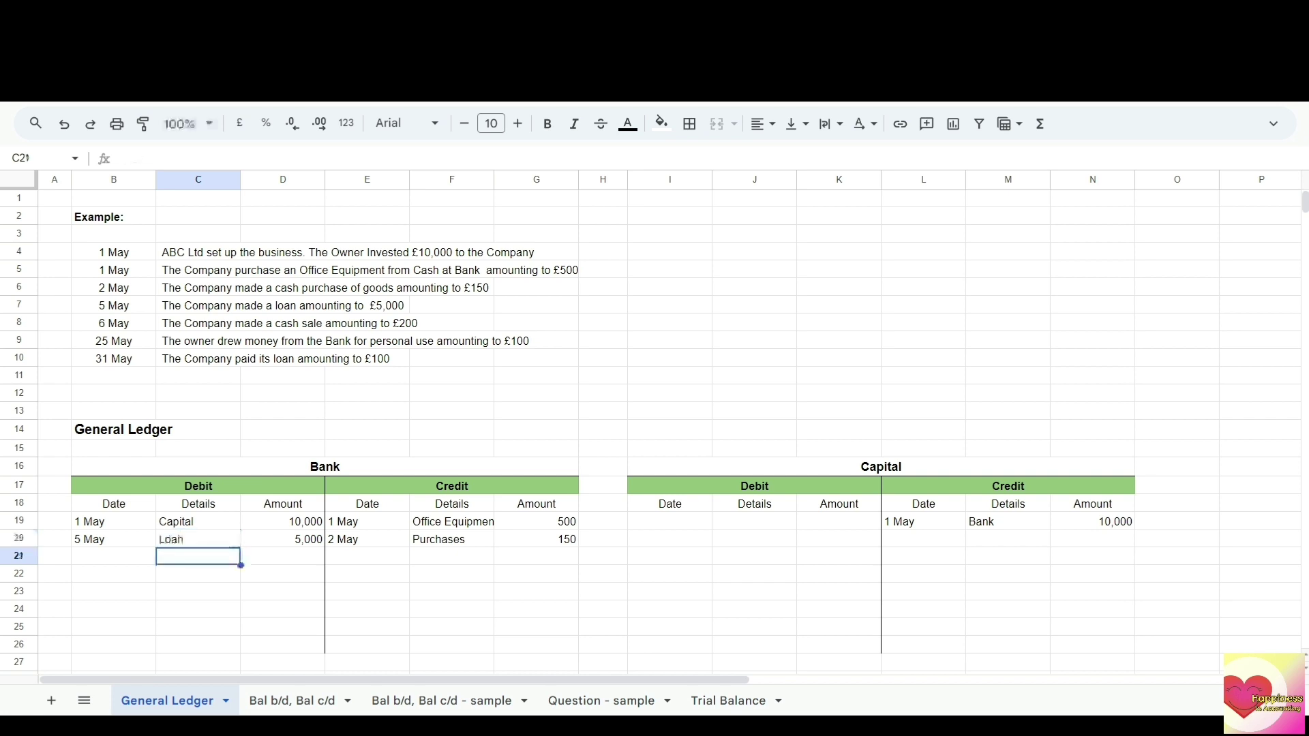
Step: Post the matching credit entry in the Loan account: date 5 May, details Bank, amount 5000
{"action": "scroll", "coordinate": [285, 516], "scroll_direction": "down", "scroll_amount": 10}
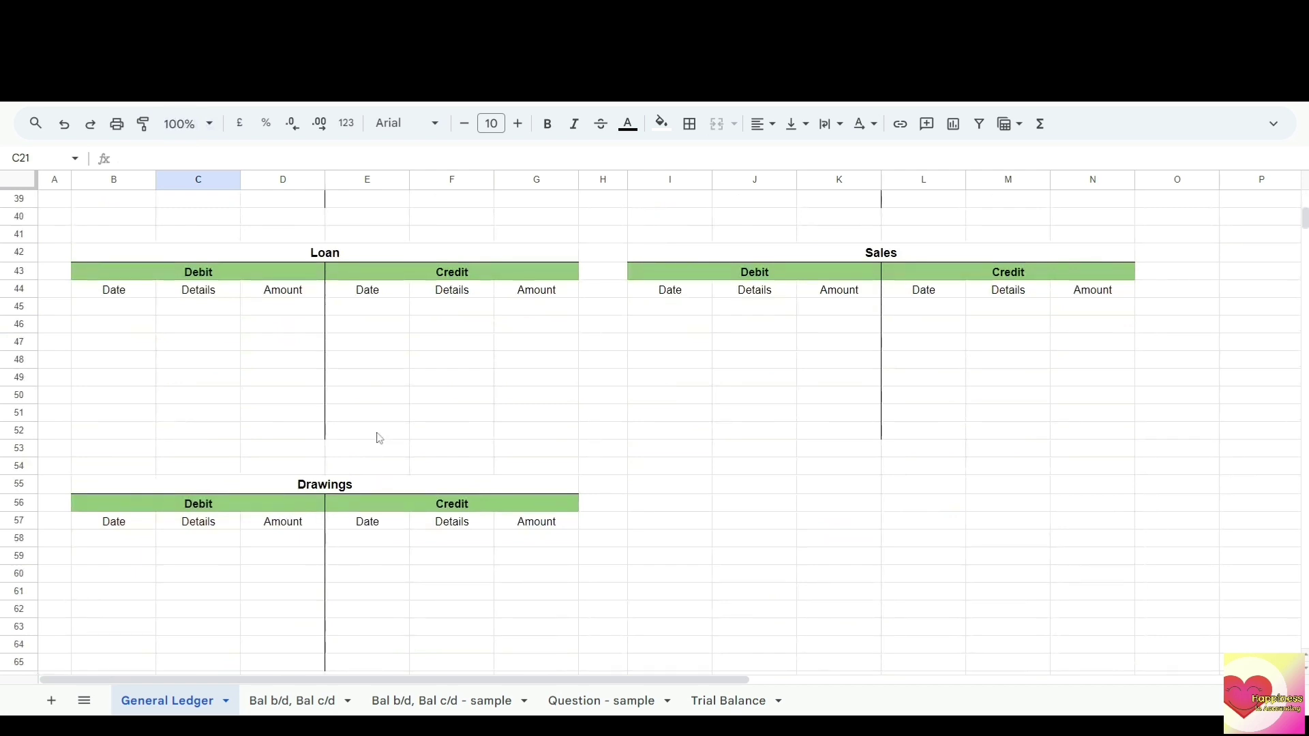
{"action": "left_click", "coordinate": [522, 308]}
{"action": "type", "text": "5000"}
{"action": "key", "text": "Return"}
{"action": "left_click", "coordinate": [405, 310]}
{"action": "type", "text": "5 May"}
{"action": "key", "text": "Return"}
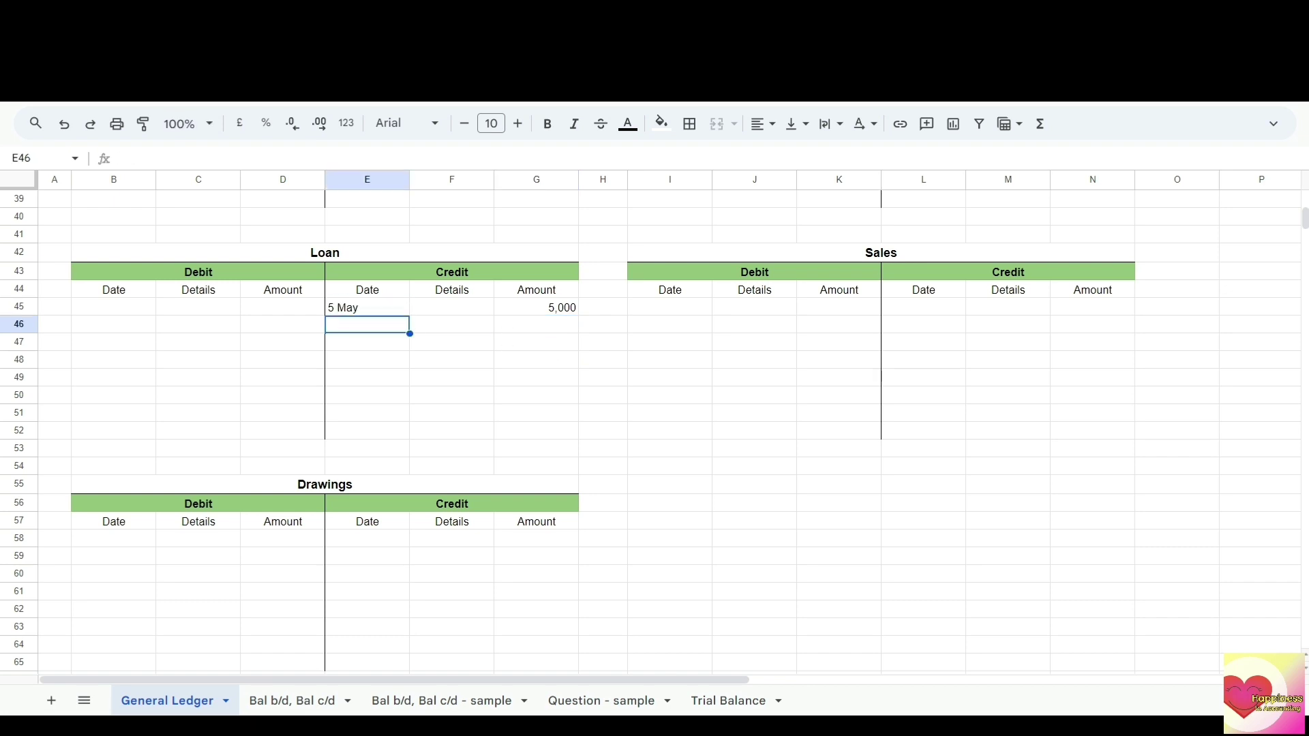
{"action": "left_click", "coordinate": [451, 308]}
{"action": "type", "text": "Bank"}
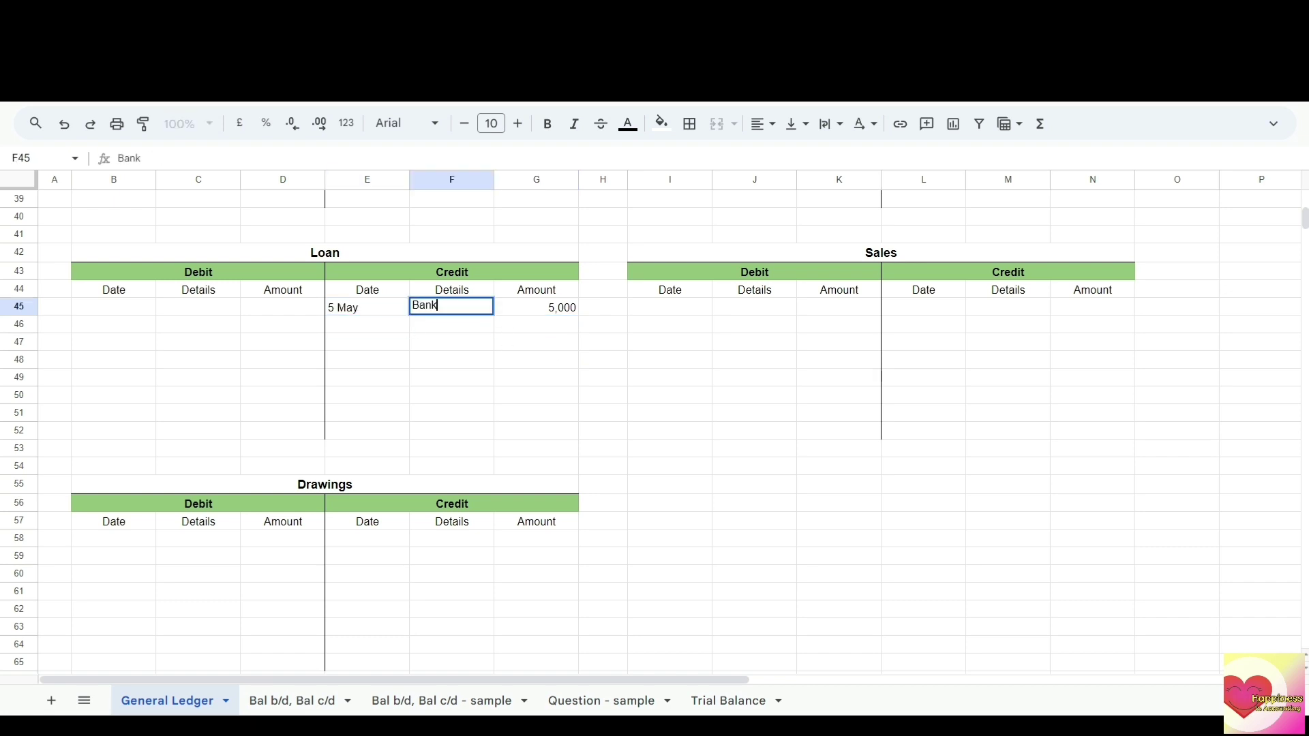
{"action": "key", "text": "Return"}
Step: Record the cash sale as the third debit entry in the Bank account: date 6 May, details Sale, amount 200
{"action": "scroll", "coordinate": [411, 342], "scroll_direction": "up", "scroll_amount": 10}
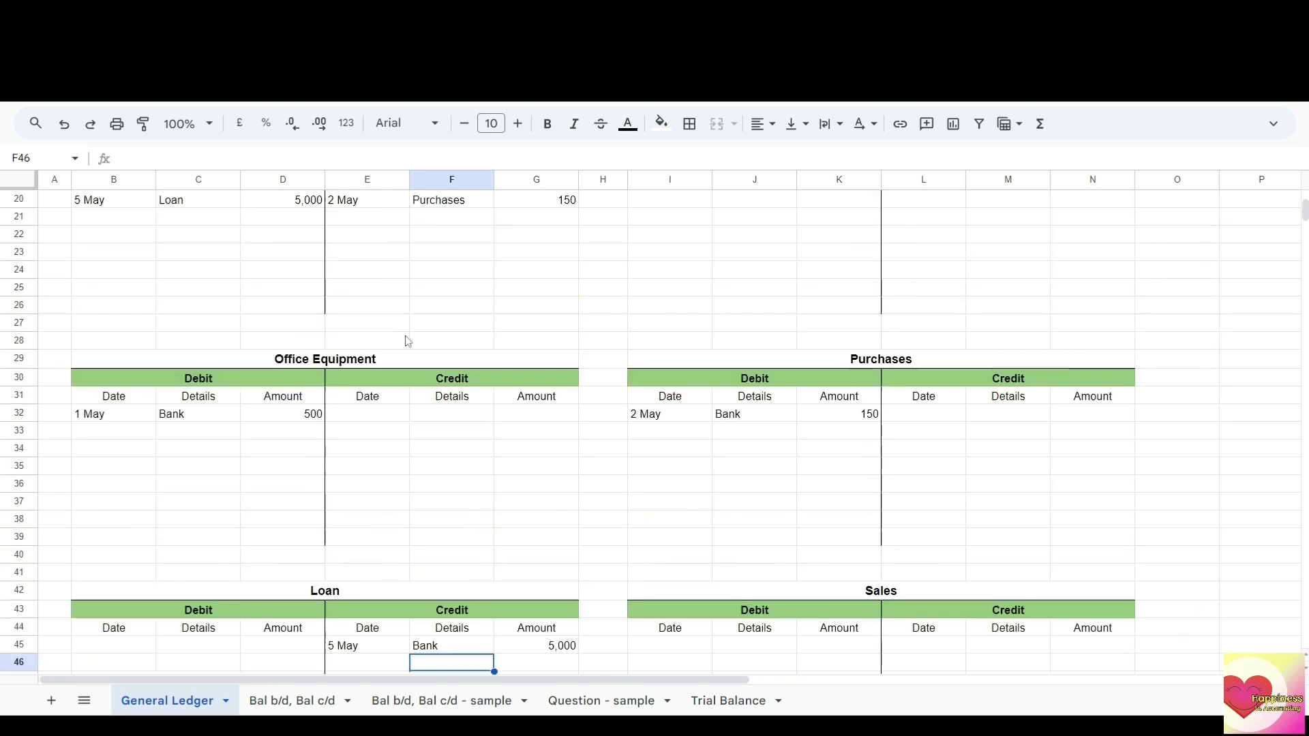
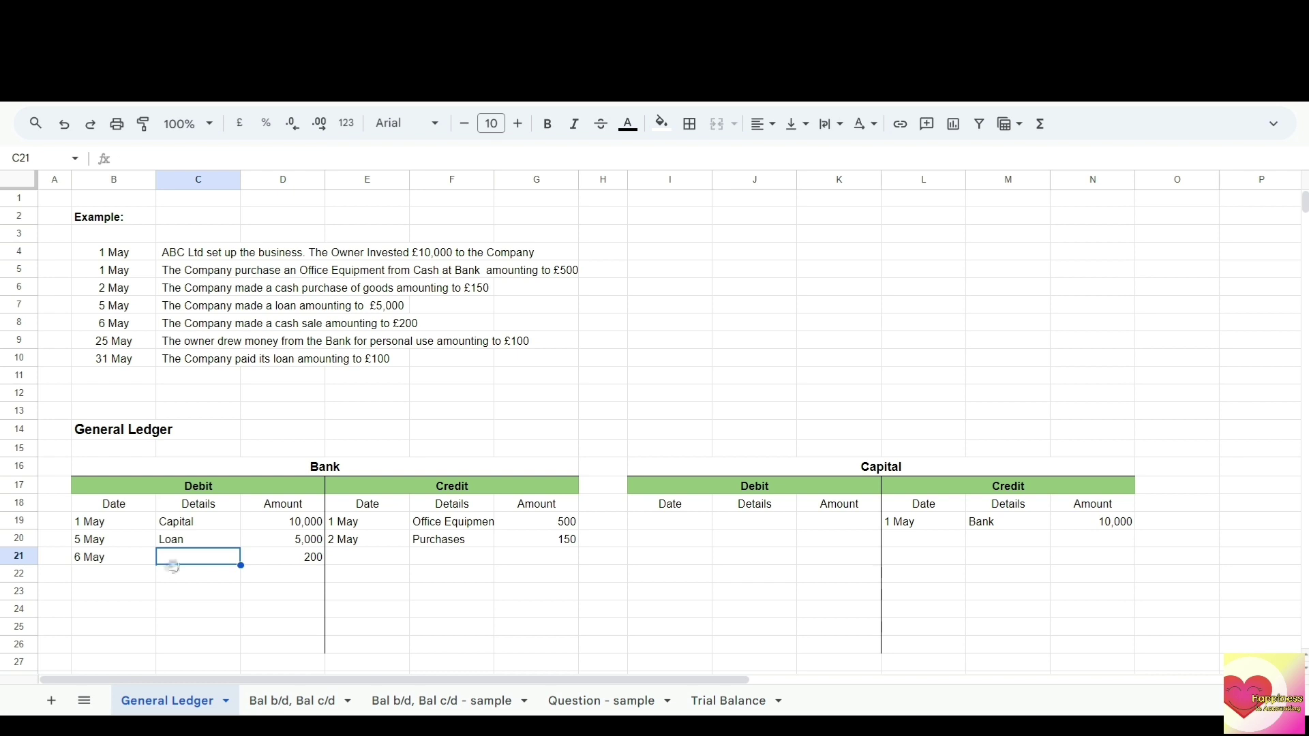
{"action": "type", "text": "Sale"}
{"action": "key", "text": "Return"}
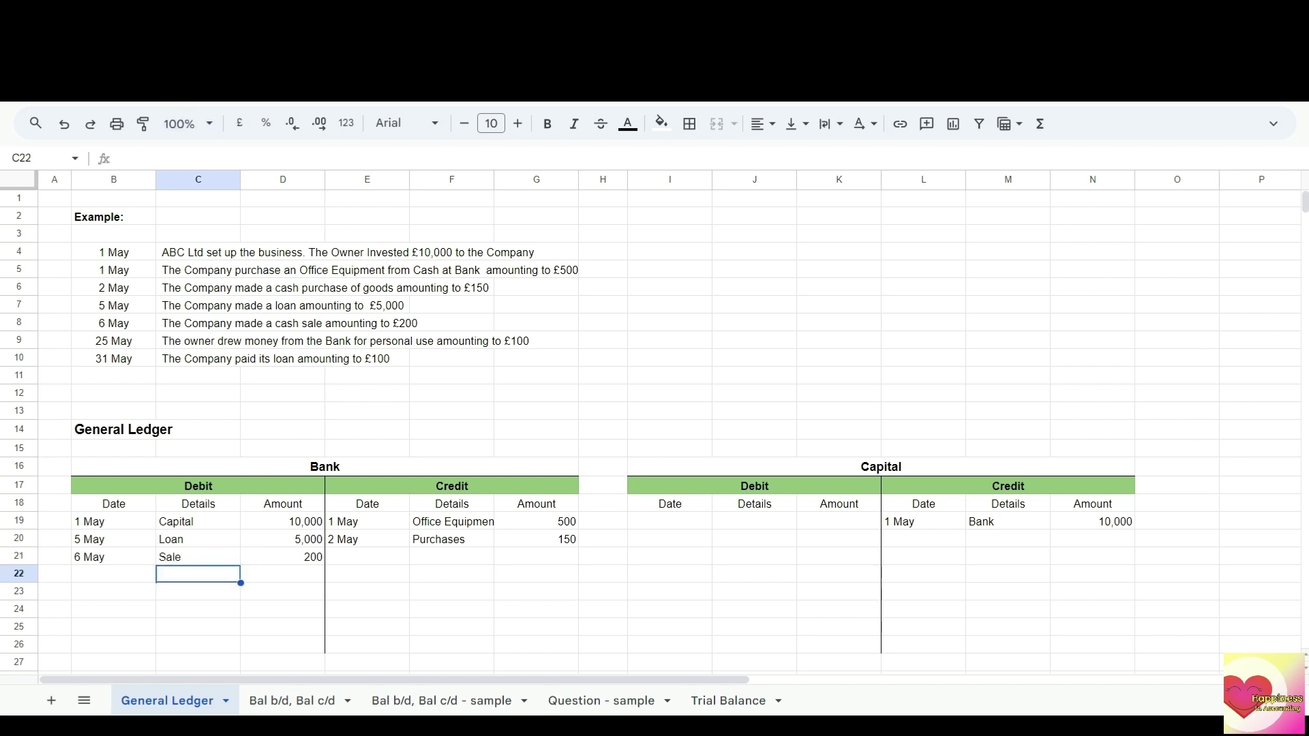
Step: Post the matching credit entry in the Sales account: date 6 May, details Bank, amount 200
{"action": "scroll", "coordinate": [257, 529], "scroll_direction": "down", "scroll_amount": 13}
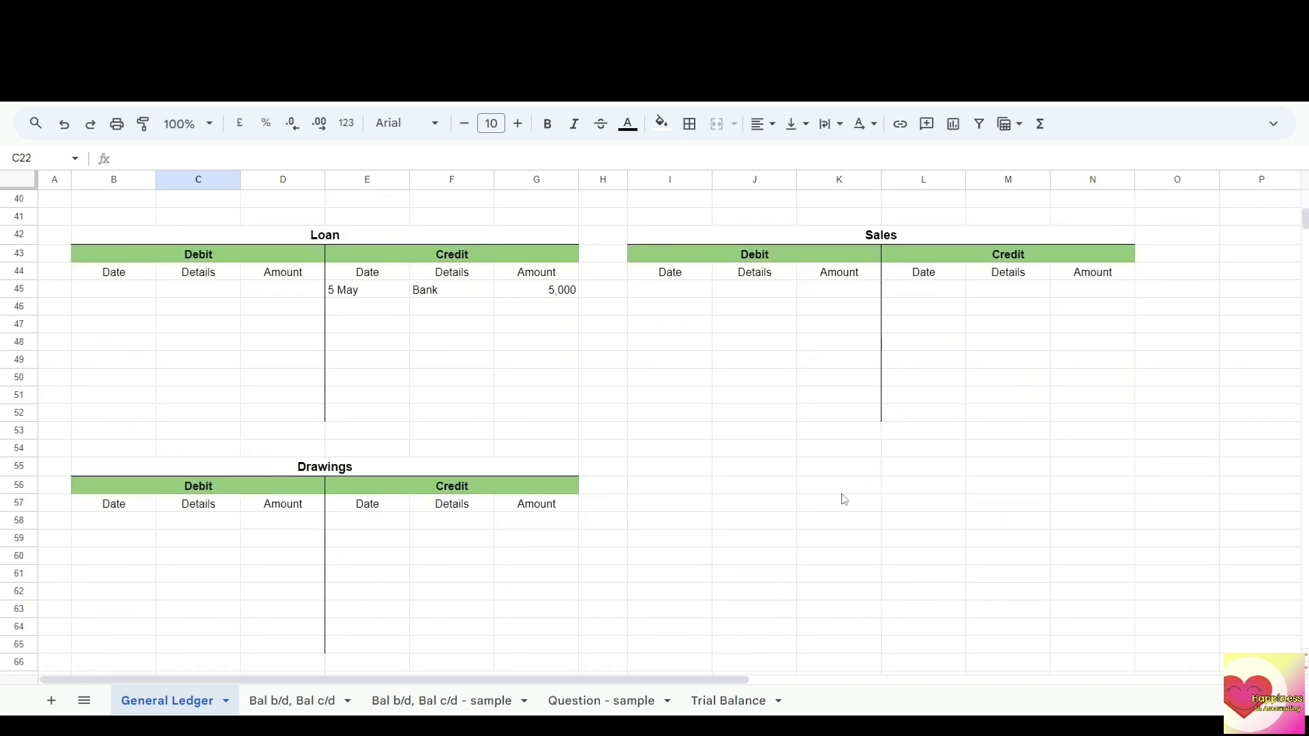
{"action": "left_click", "coordinate": [1100, 292]}
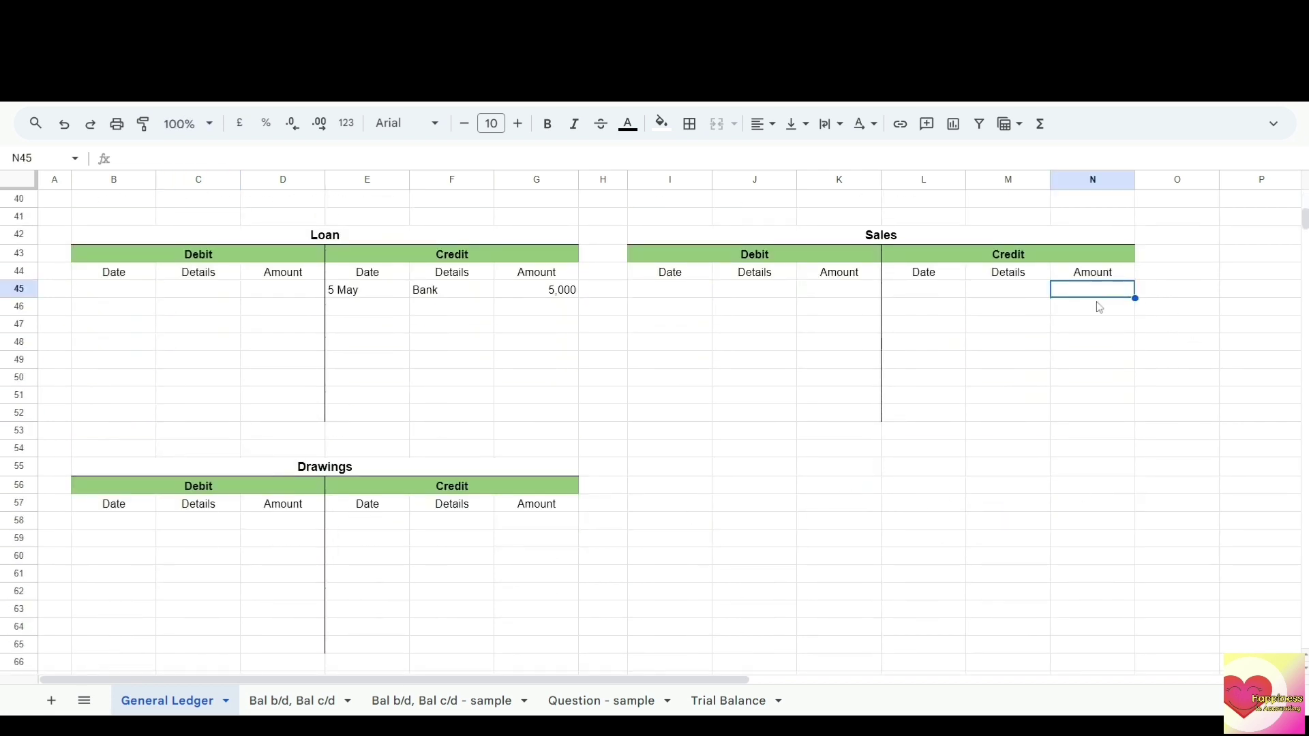
{"action": "type", "text": "200"}
{"action": "key", "text": "Return"}
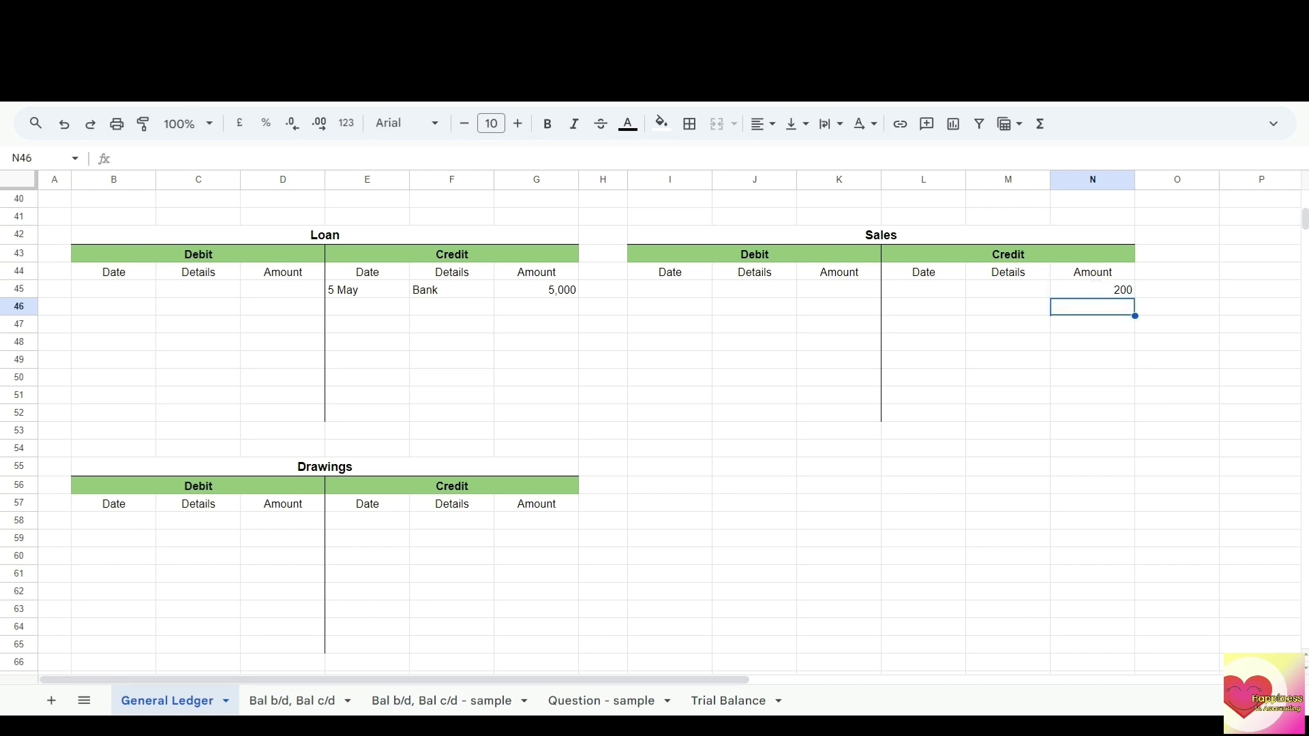
{"action": "left_click", "coordinate": [935, 294]}
{"action": "type", "text": "6 May"}
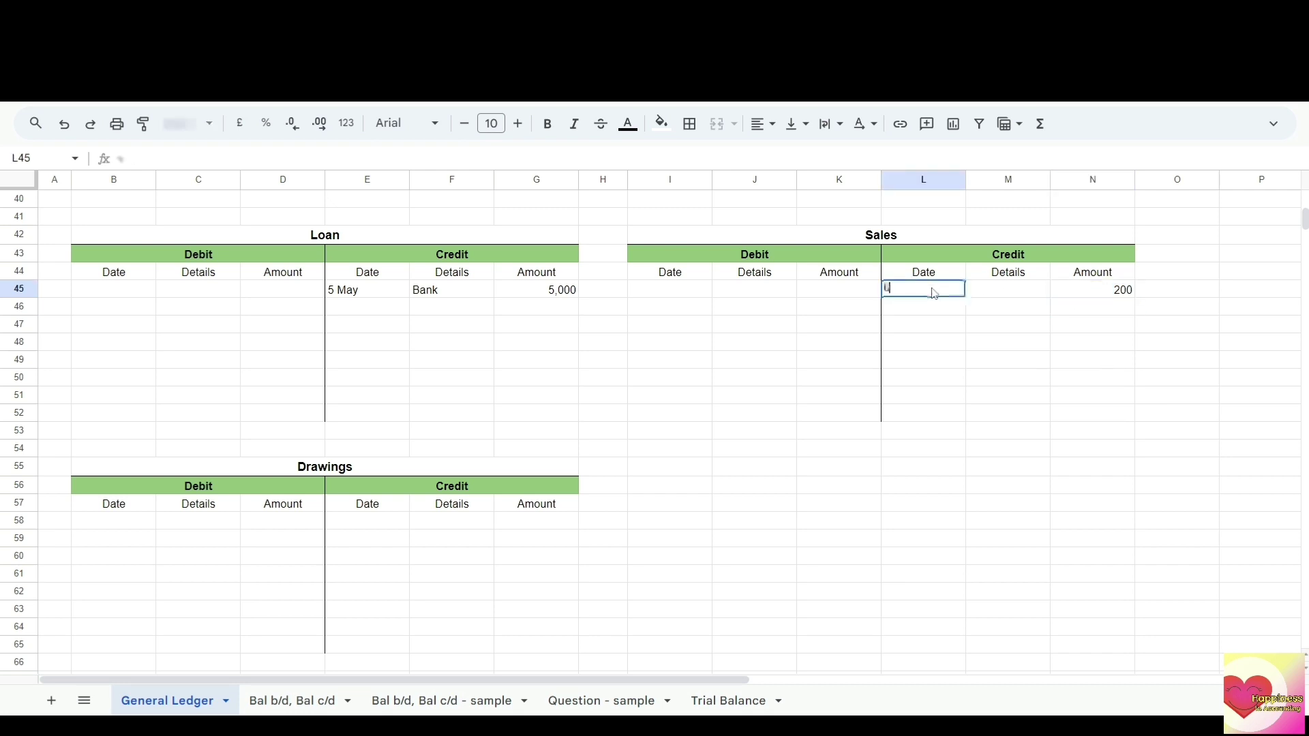
{"action": "key", "text": "Tab"}
{"action": "type", "text": "Bank"}
{"action": "key", "text": "Return"}
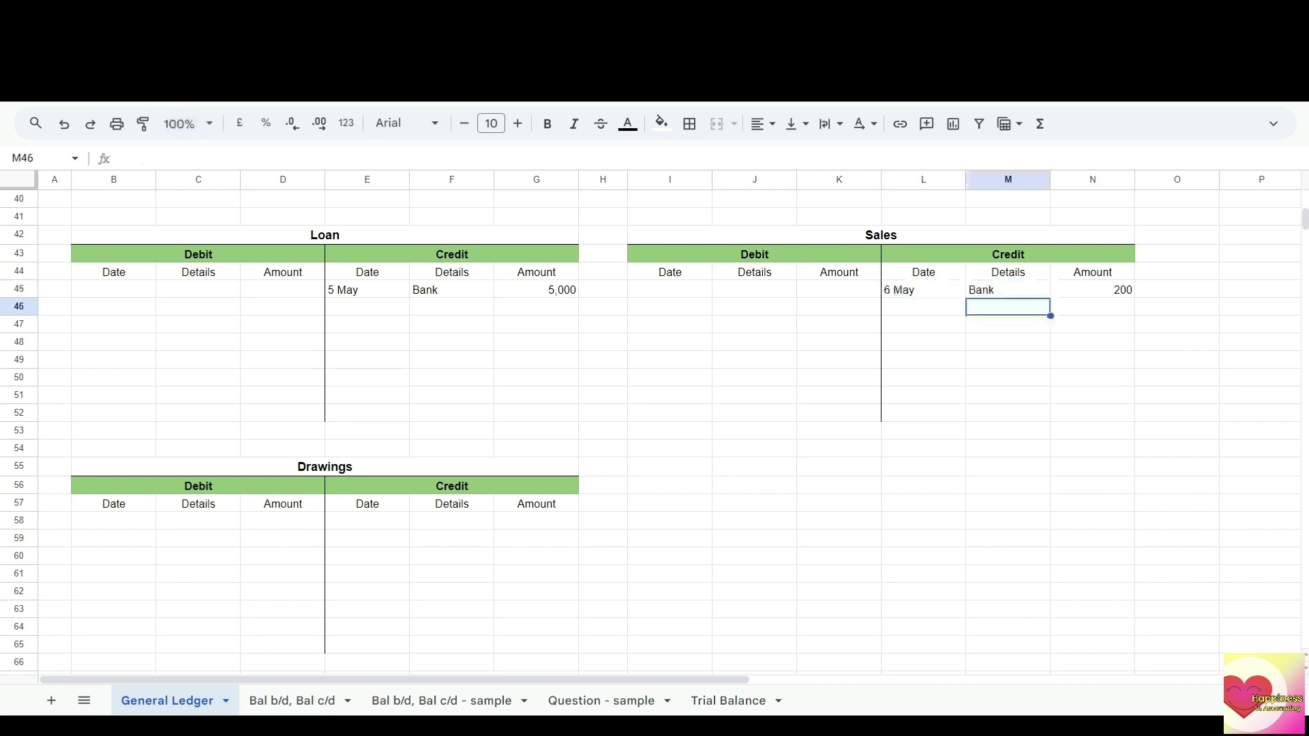
Step: Record the owner's withdrawal as the third credit entry in the Bank account: date 25 May, details Drawings, amount 100
{"action": "scroll", "coordinate": [957, 387], "scroll_direction": "up", "scroll_amount": 10}
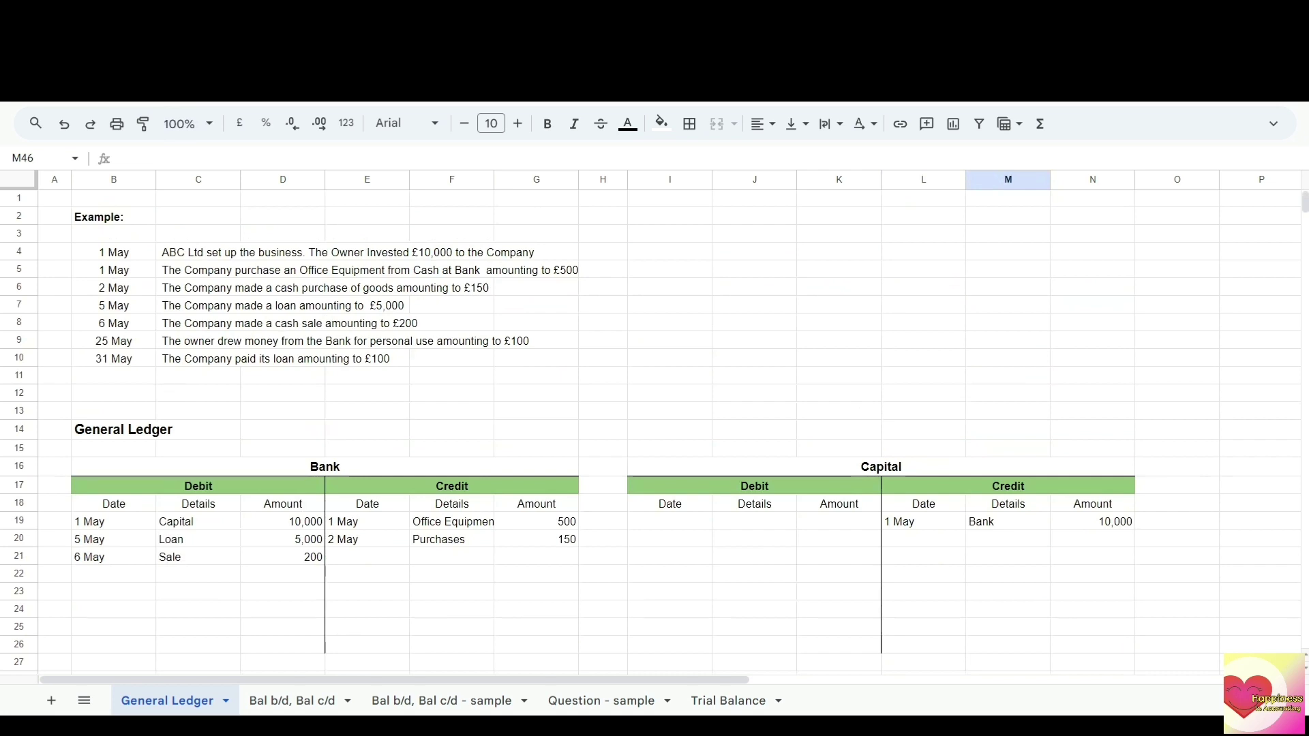
{"action": "left_click", "coordinate": [112, 341]}
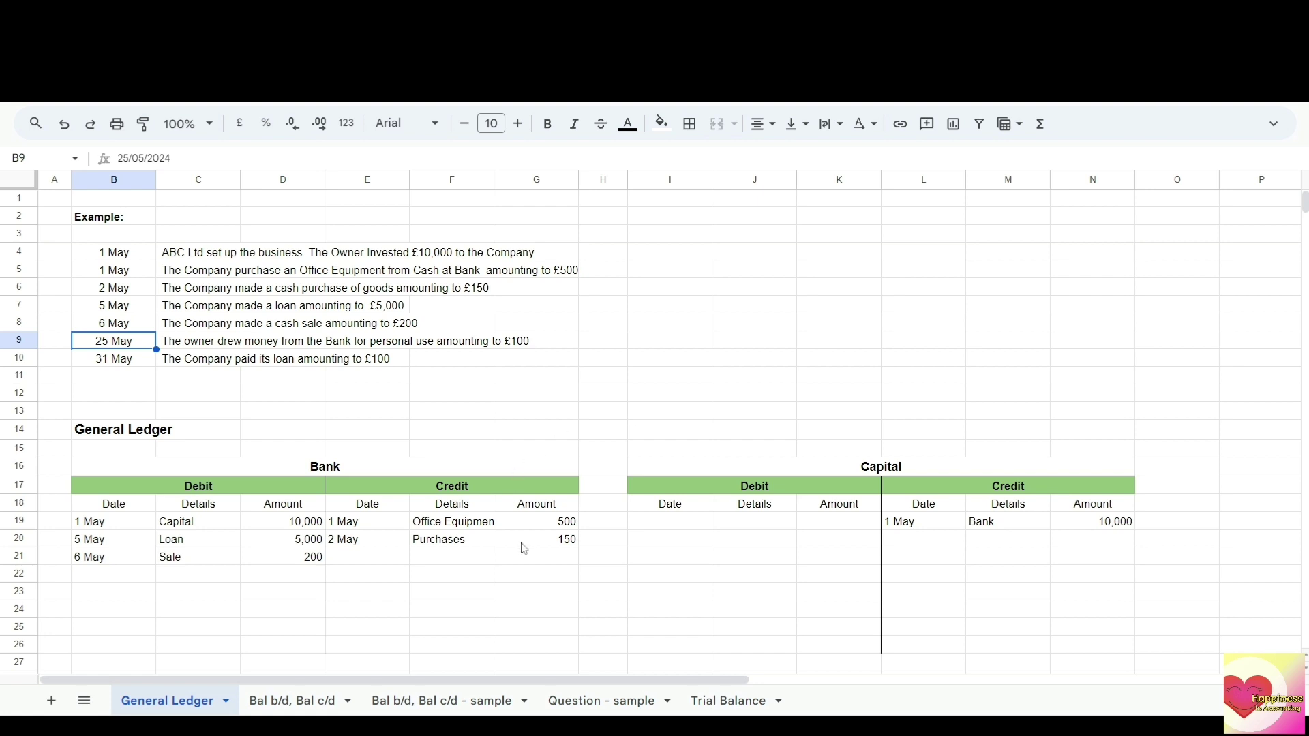
{"action": "left_click", "coordinate": [528, 563]}
{"action": "type", "text": "100"}
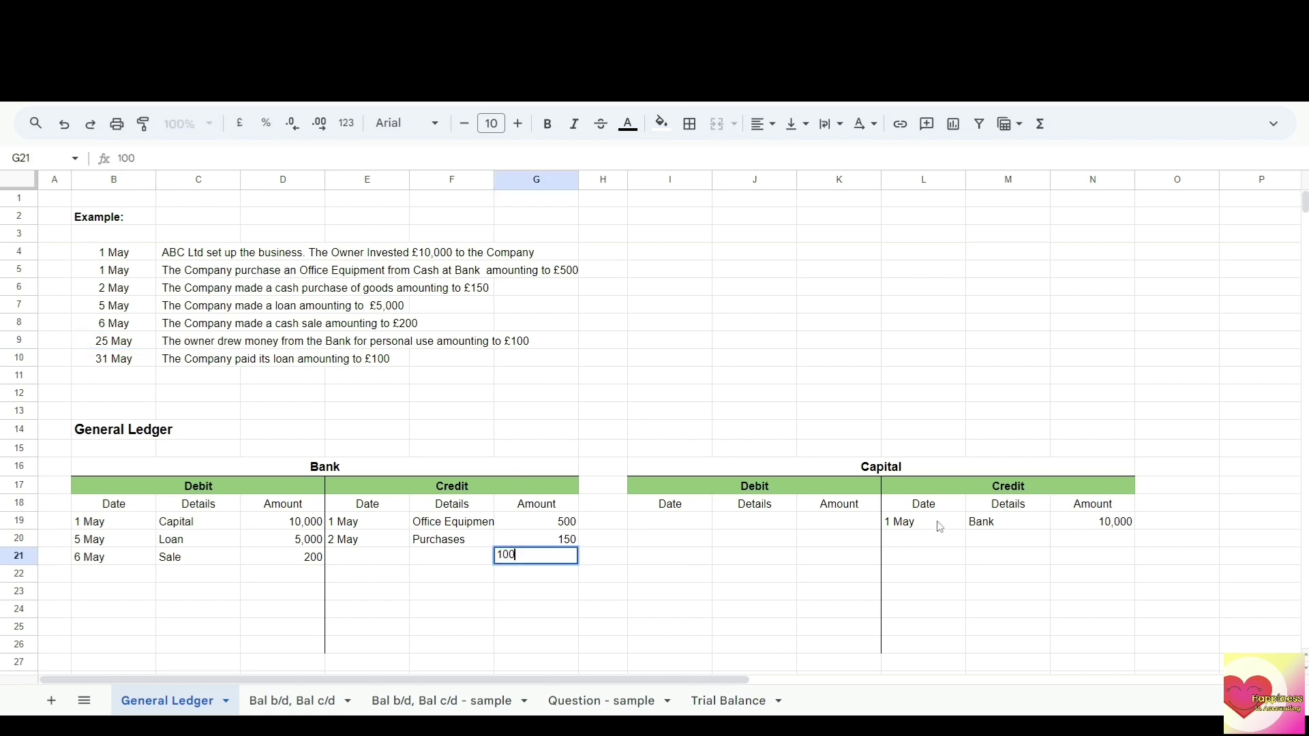
{"action": "key", "text": "Return"}
{"action": "left_click", "coordinate": [393, 557]}
{"action": "type", "text": "25 May"}
{"action": "key", "text": "Tab"}
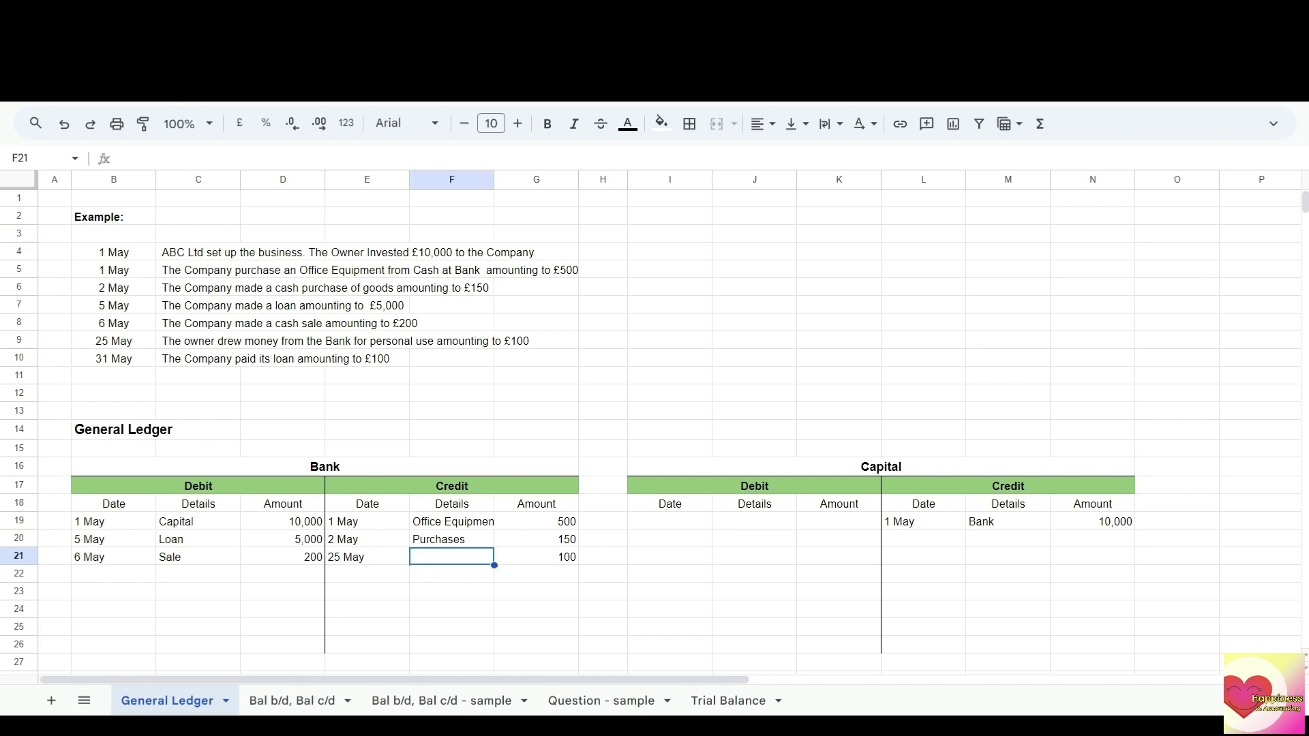
{"action": "type", "text": "Dr"}
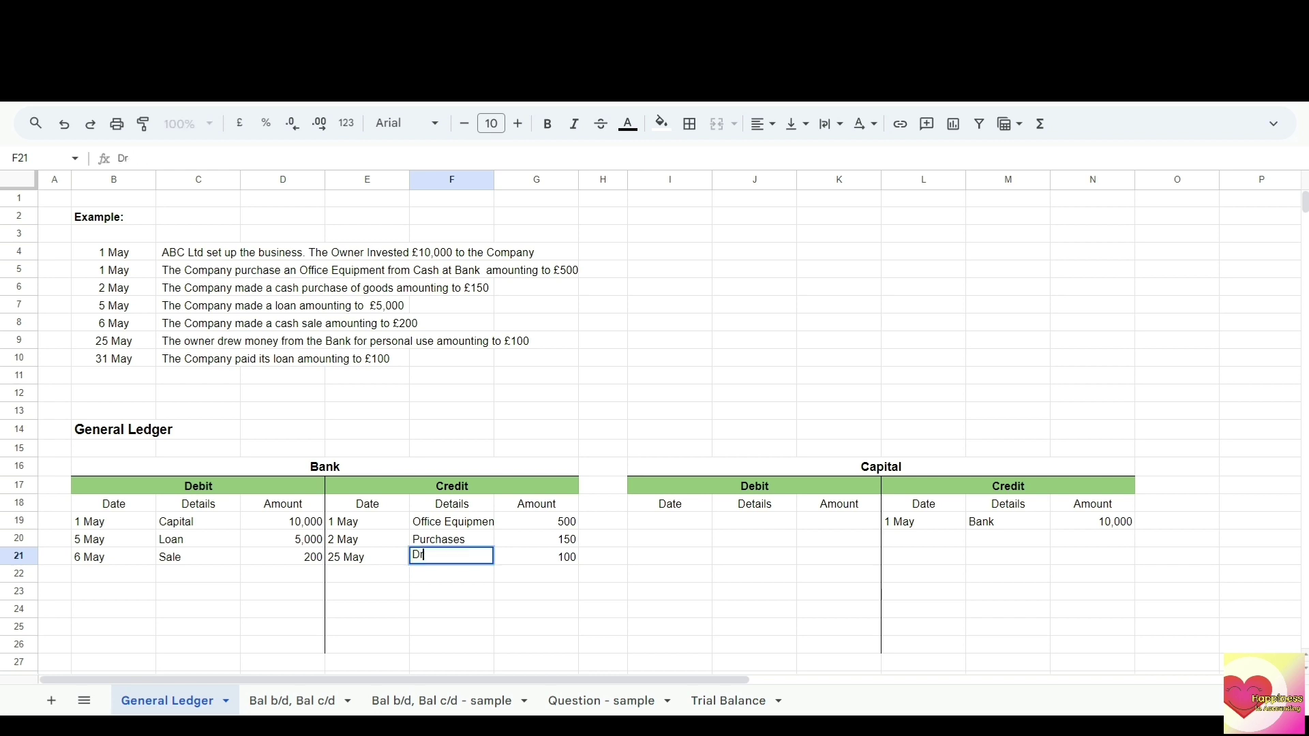
{"action": "type", "text": "awinsgs"}
{"action": "key", "text": "Return"}
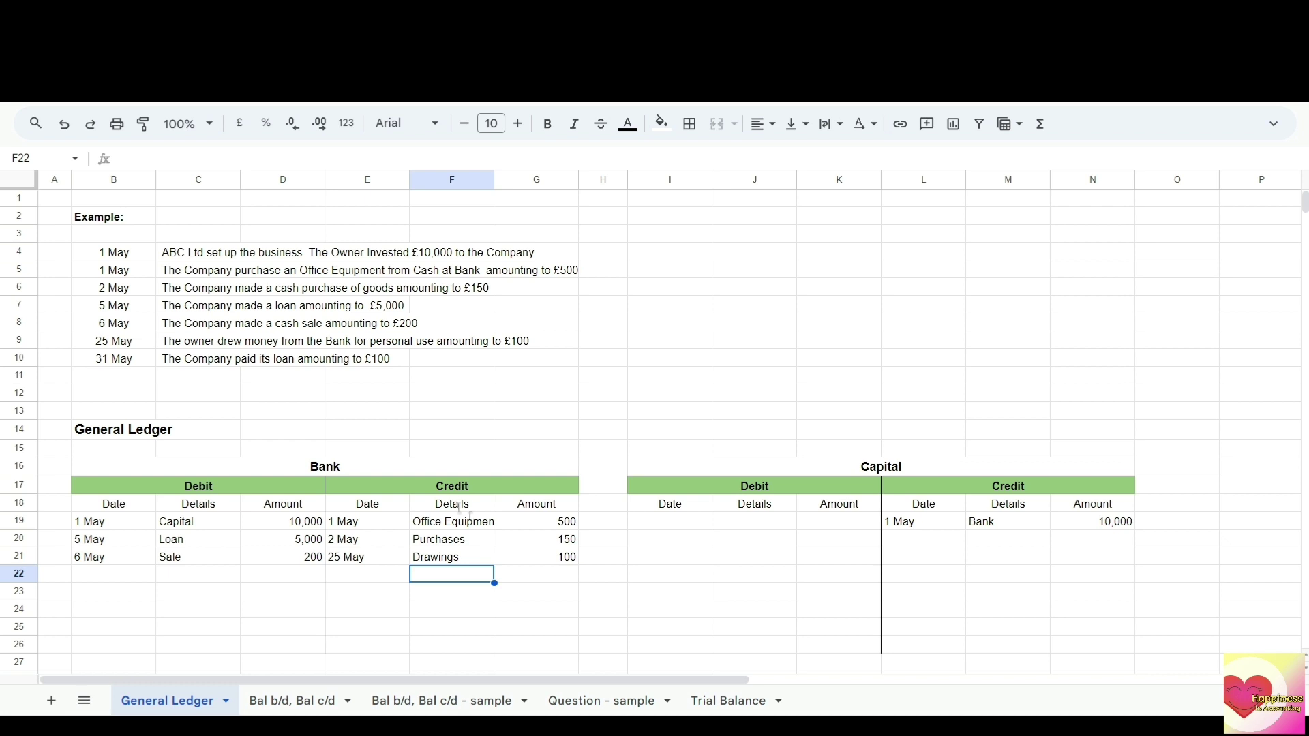
Step: Post the matching debit entry in the Drawings account: date 25 May, details Bank, amount 100
{"action": "scroll", "coordinate": [450, 499], "scroll_direction": "down", "scroll_amount": 12}
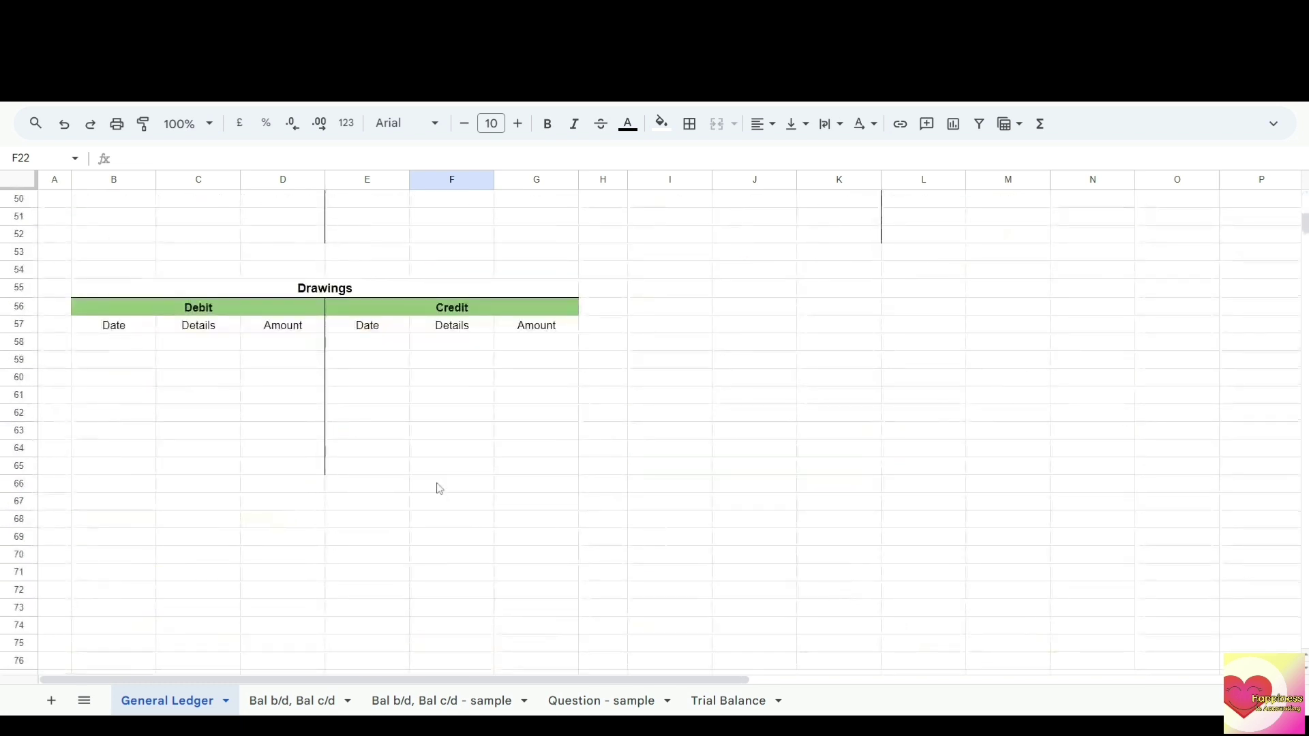
{"action": "left_click", "coordinate": [287, 346]}
{"action": "type", "text": "100"}
{"action": "key", "text": "Return"}
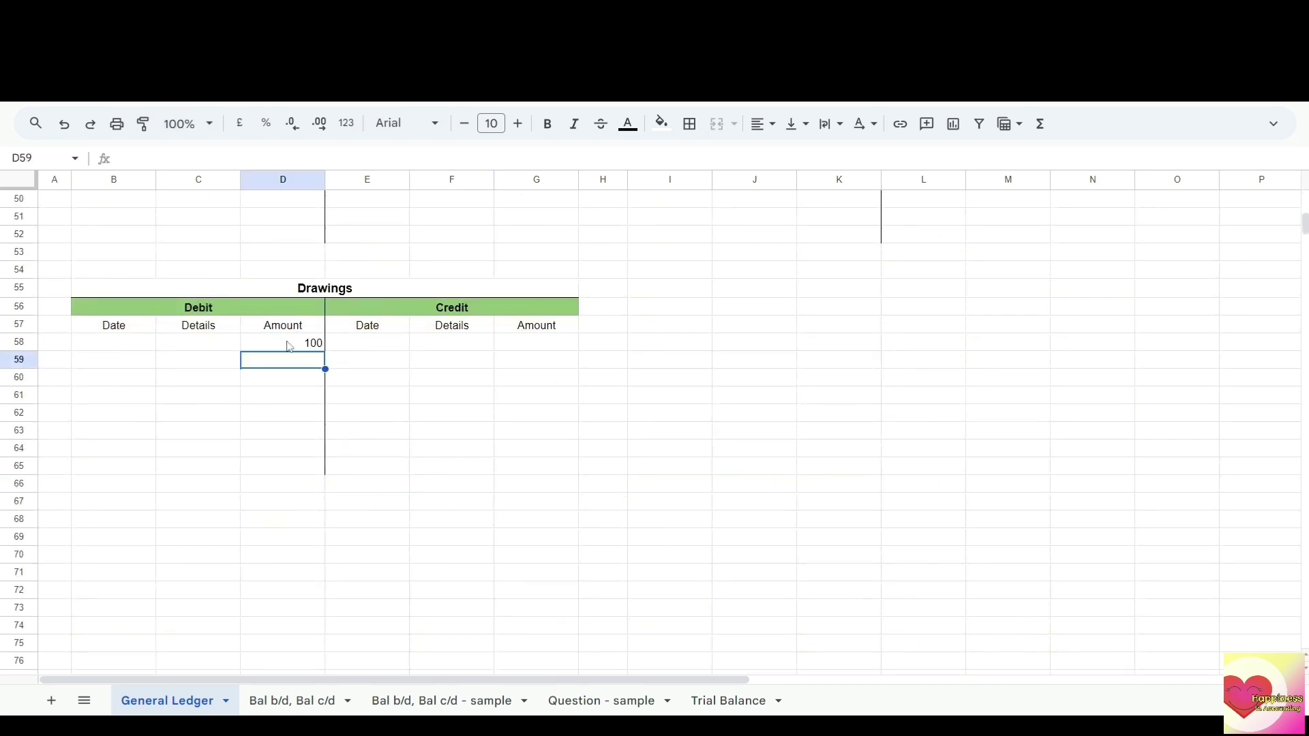
{"action": "left_click", "coordinate": [121, 348]}
{"action": "type", "text": "25 May"}
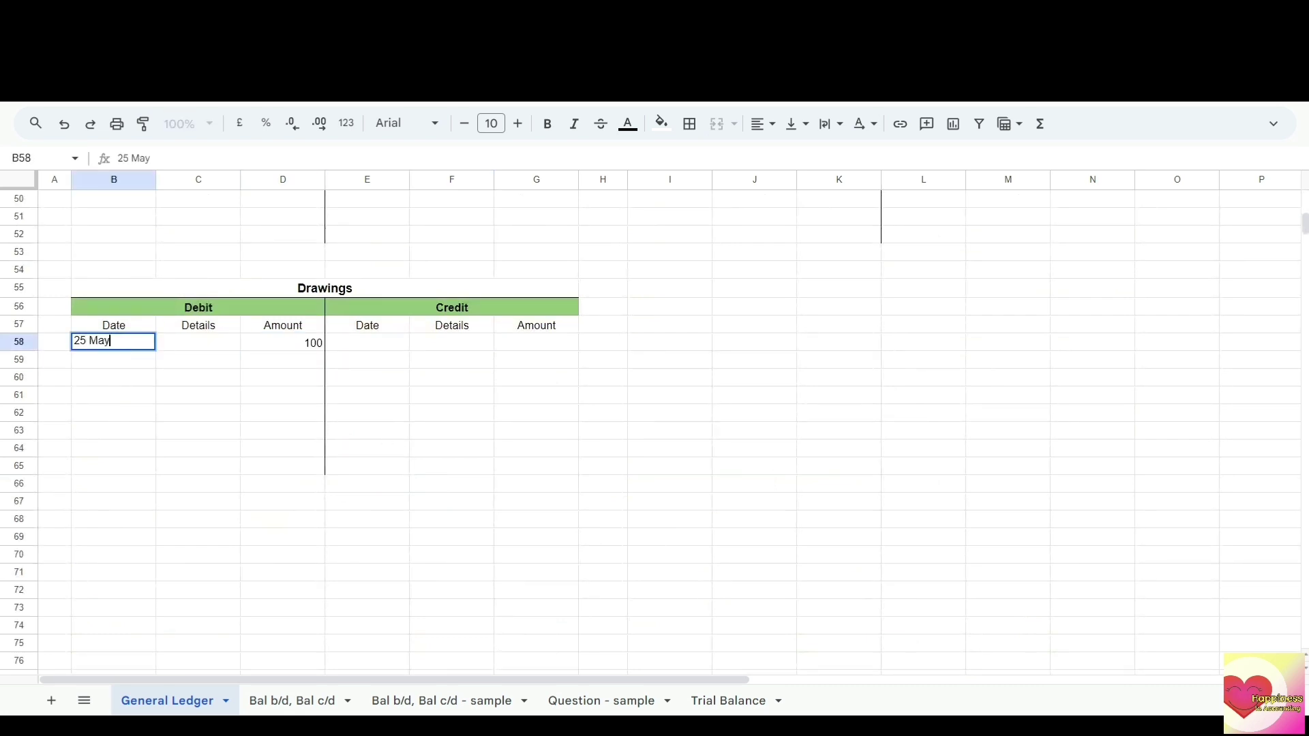
{"action": "key", "text": "Tab"}
{"action": "type", "text": "Bank"}
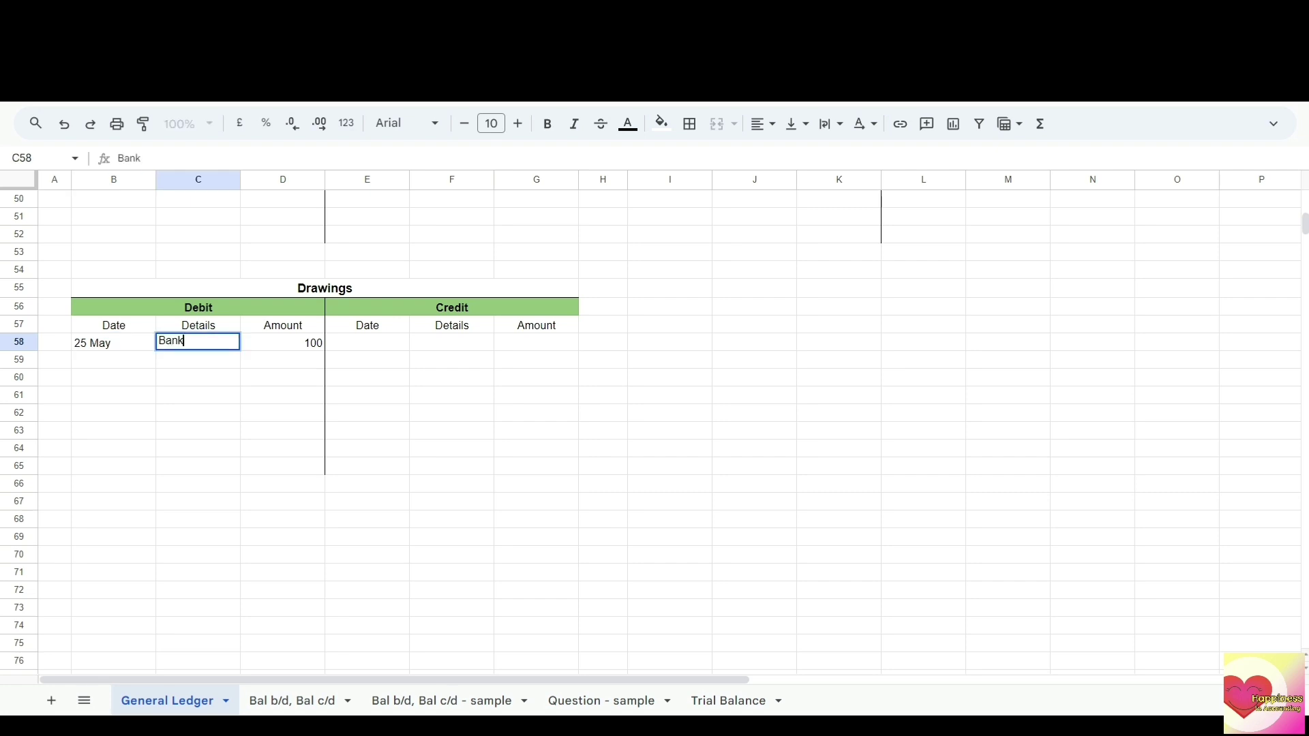
{"action": "key", "text": "Return"}
Step: Record the loan repayment as the fourth credit entry in the Bank account: date 31 May, details Loan, amount 100
{"action": "scroll", "coordinate": [705, 332], "scroll_direction": "up", "scroll_amount": 12}
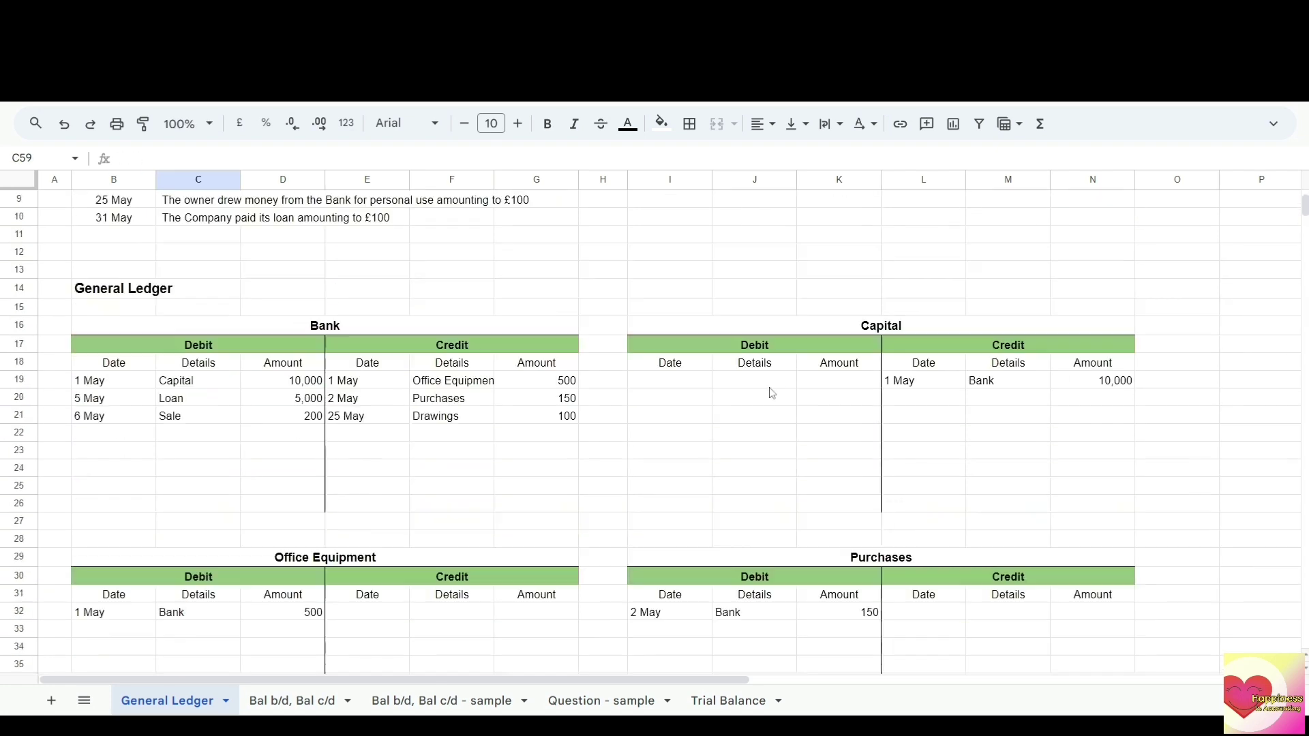
{"action": "left_click", "coordinate": [116, 358]}
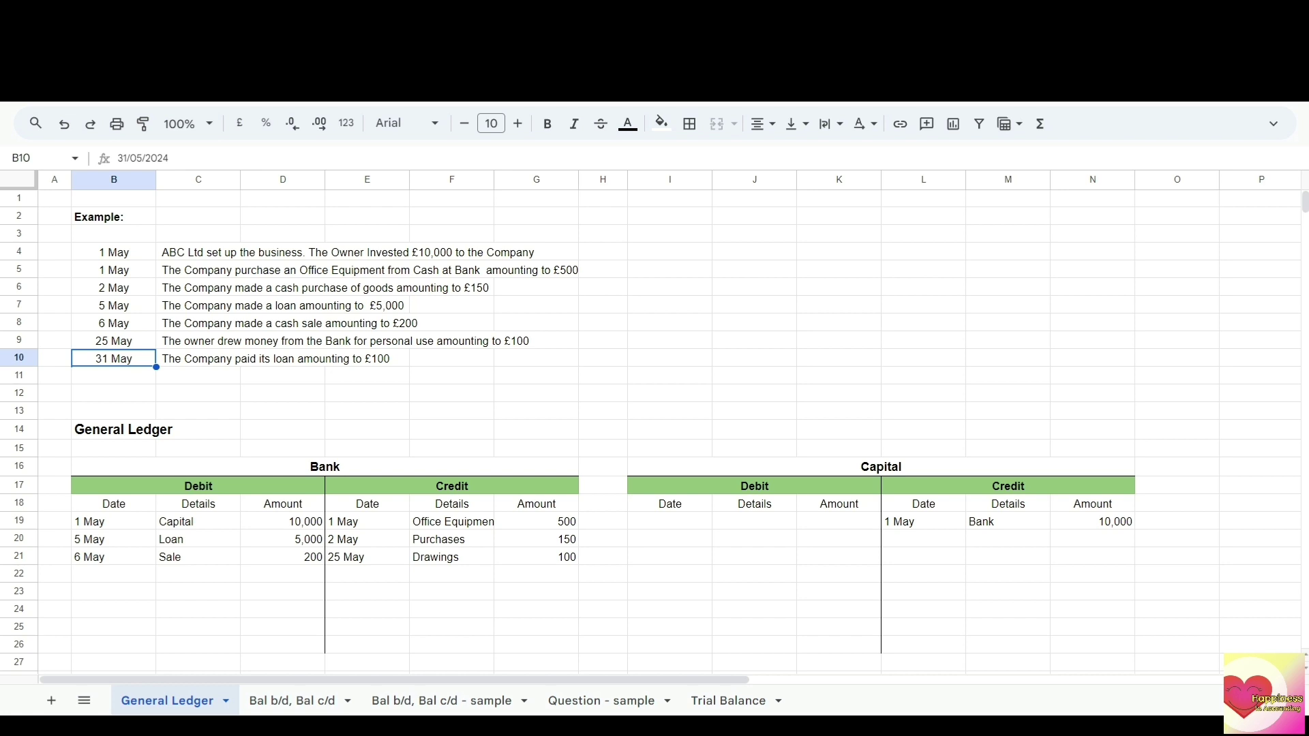
{"action": "left_click", "coordinate": [523, 576]}
{"action": "type", "text": "100"}
{"action": "key", "text": "Return"}
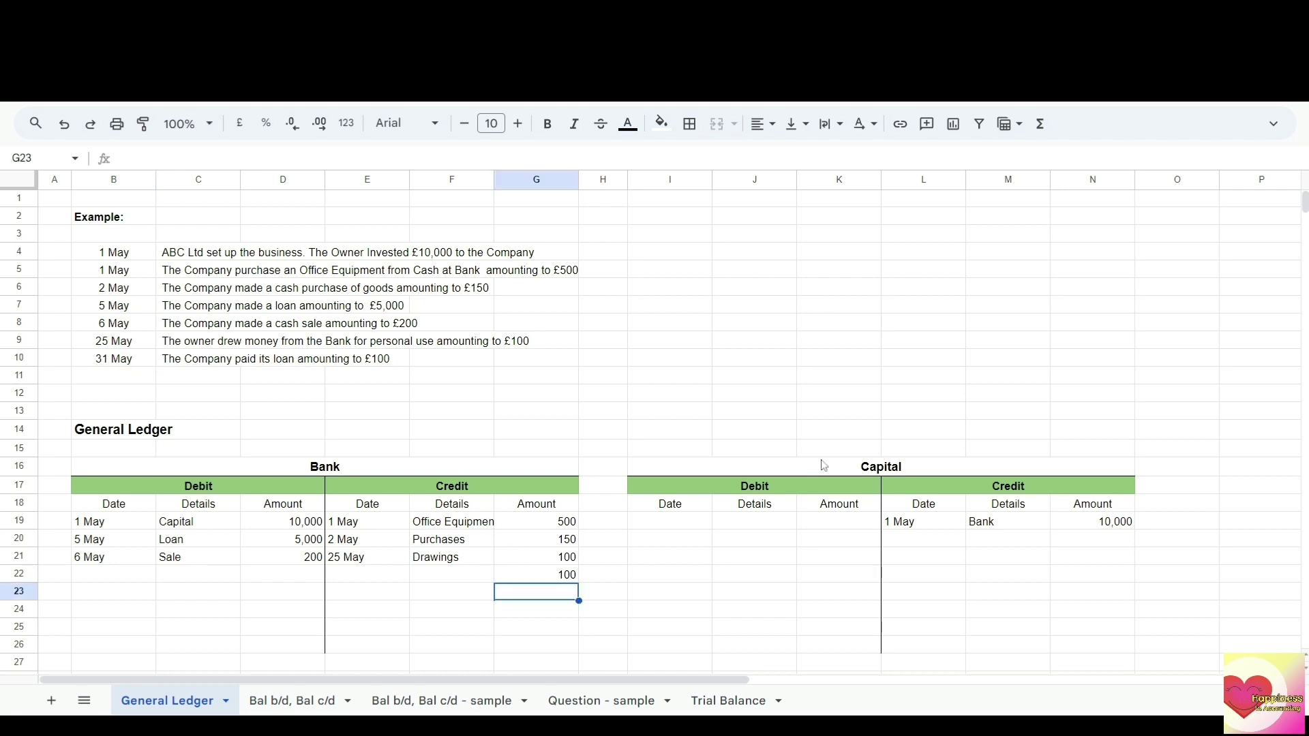
{"action": "left_click", "coordinate": [373, 580]}
{"action": "type", "text": "31 May"}
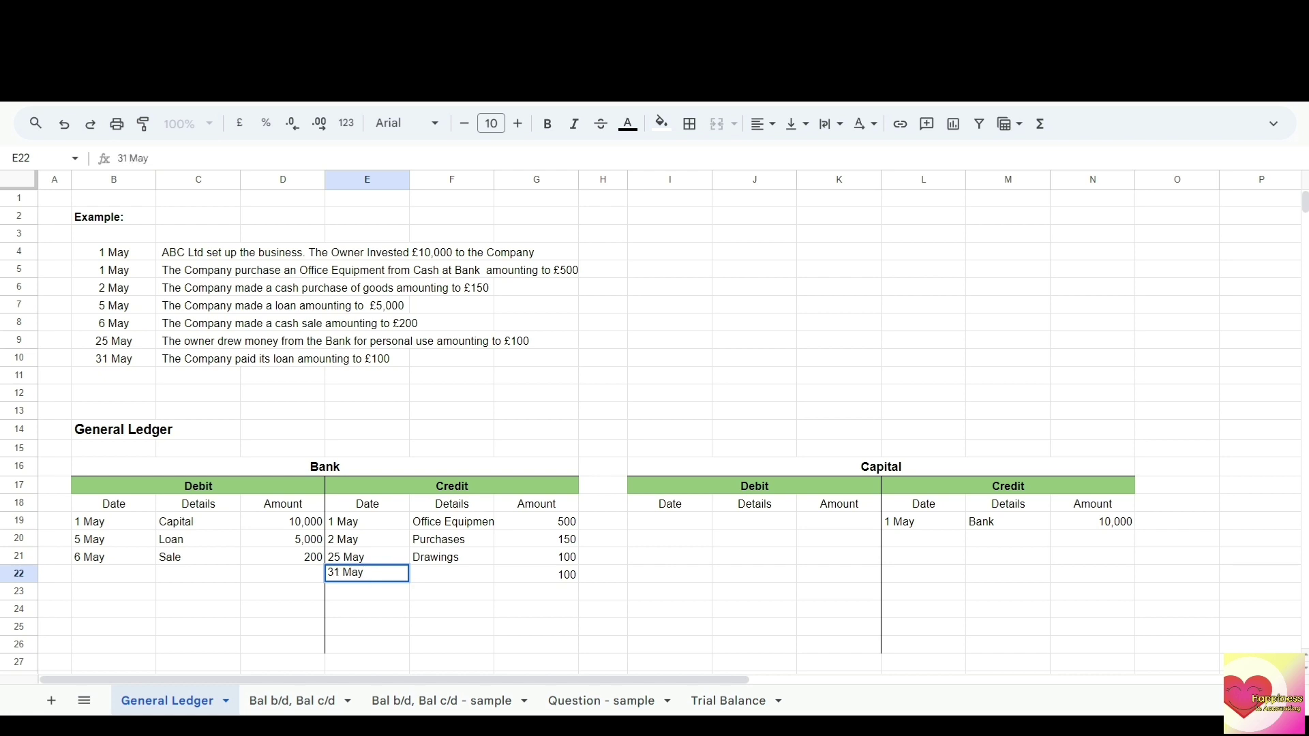
{"action": "key", "text": "Tab"}
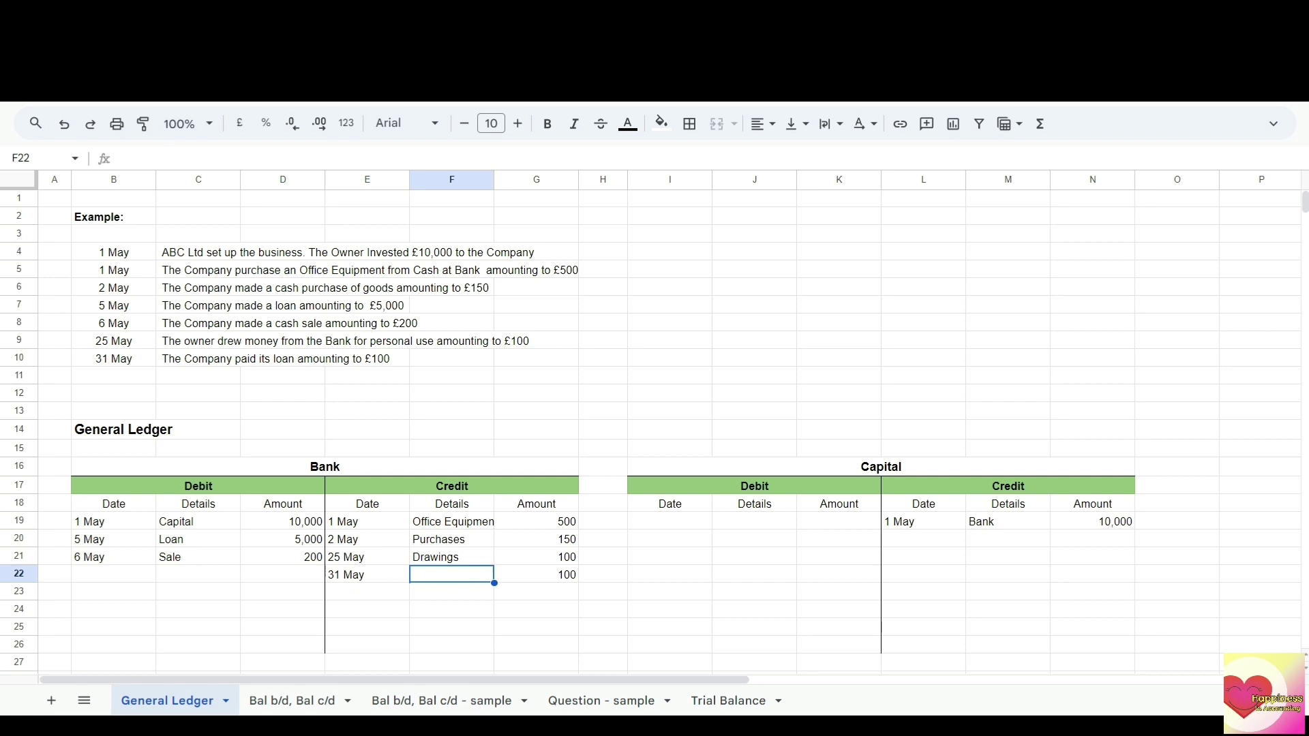
{"action": "type", "text": "Loan"}
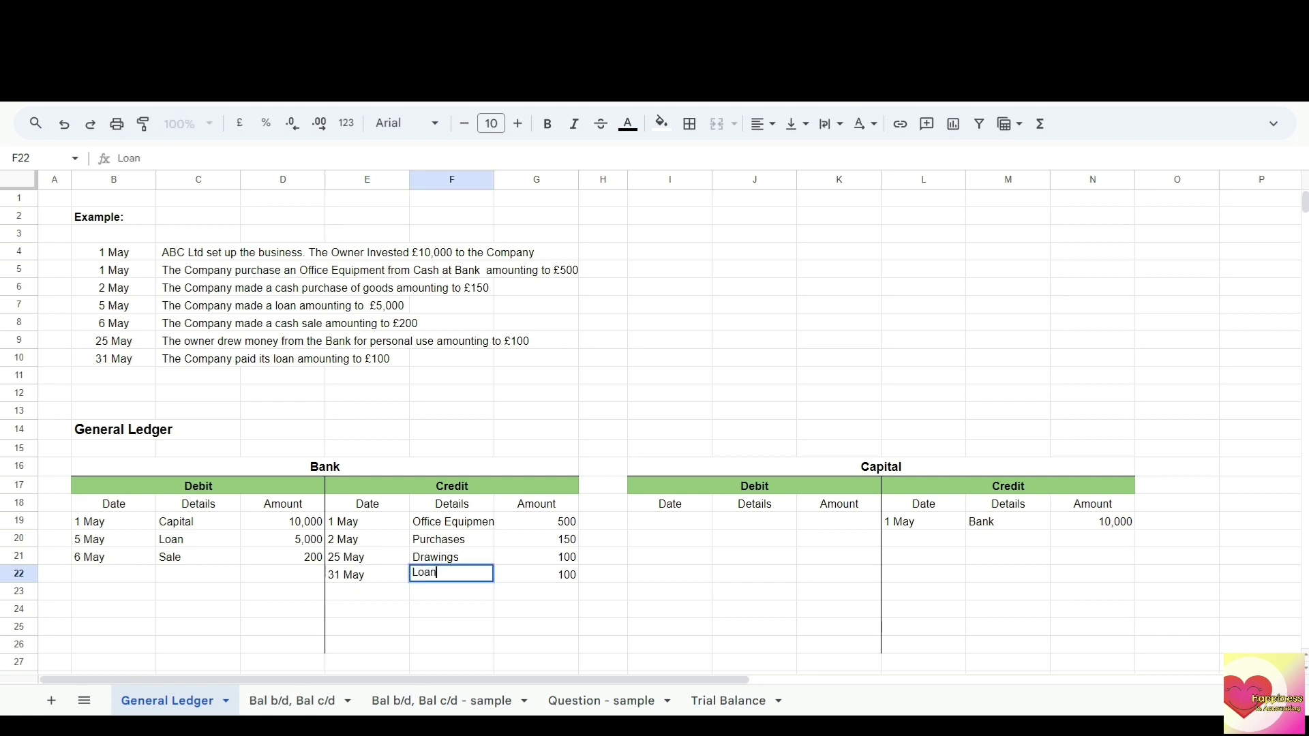
{"action": "key", "text": "Return"}
Step: Post the matching debit entry in the Loan account: date 31 May, details Bank, amount 100
{"action": "scroll", "coordinate": [373, 586], "scroll_direction": "down", "scroll_amount": 10}
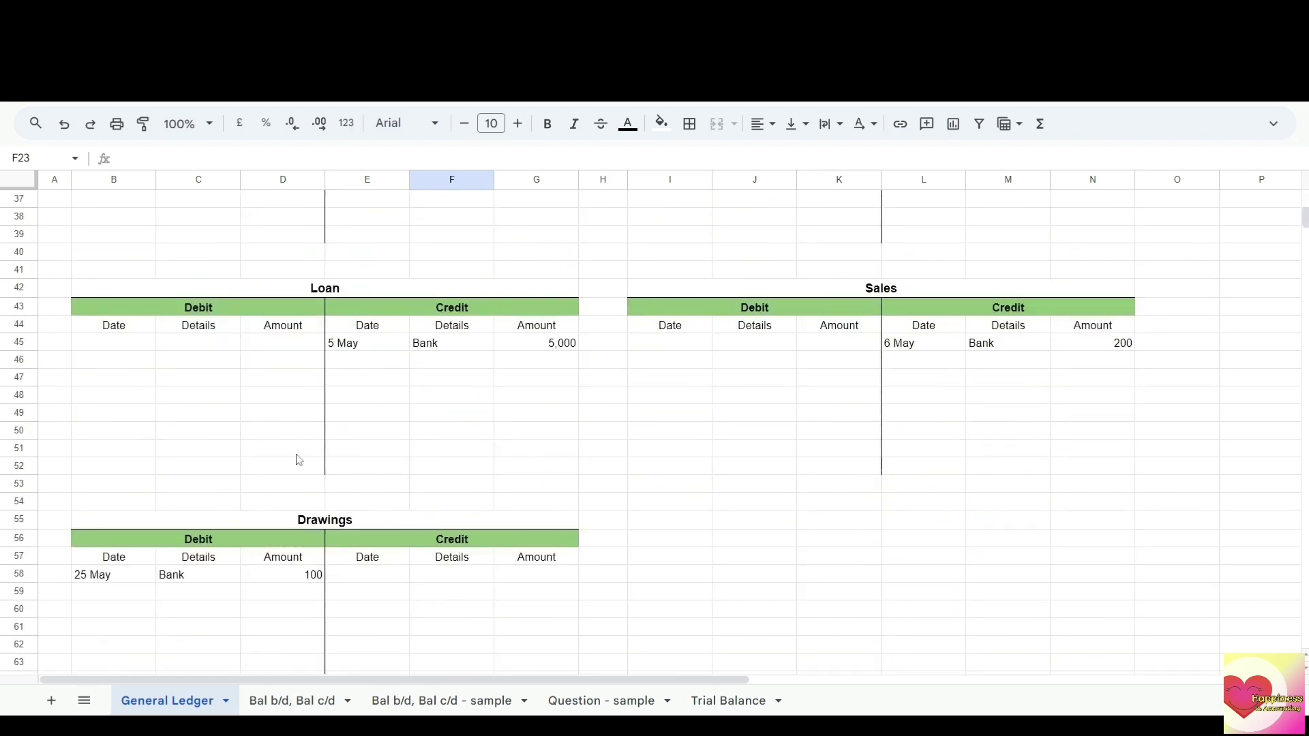
{"action": "scroll", "coordinate": [307, 452], "scroll_direction": "down", "scroll_amount": 2}
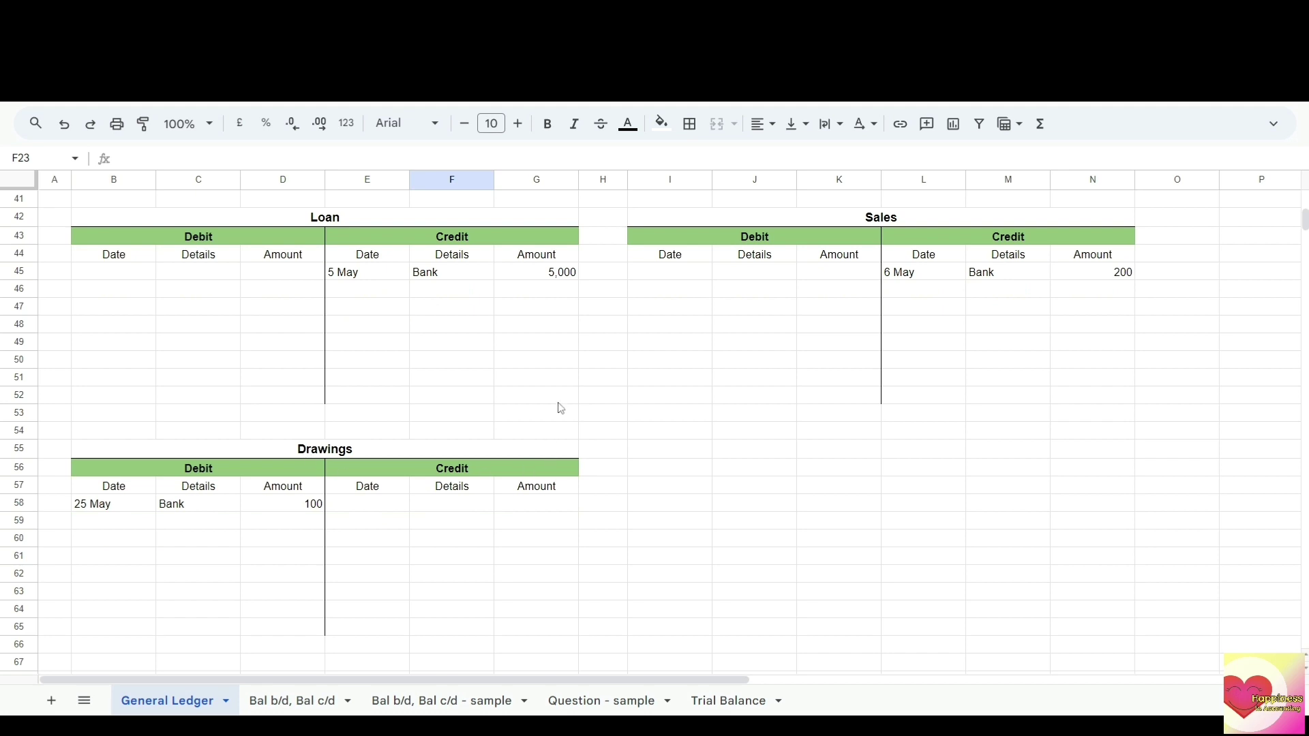
{"action": "left_click", "coordinate": [457, 220]}
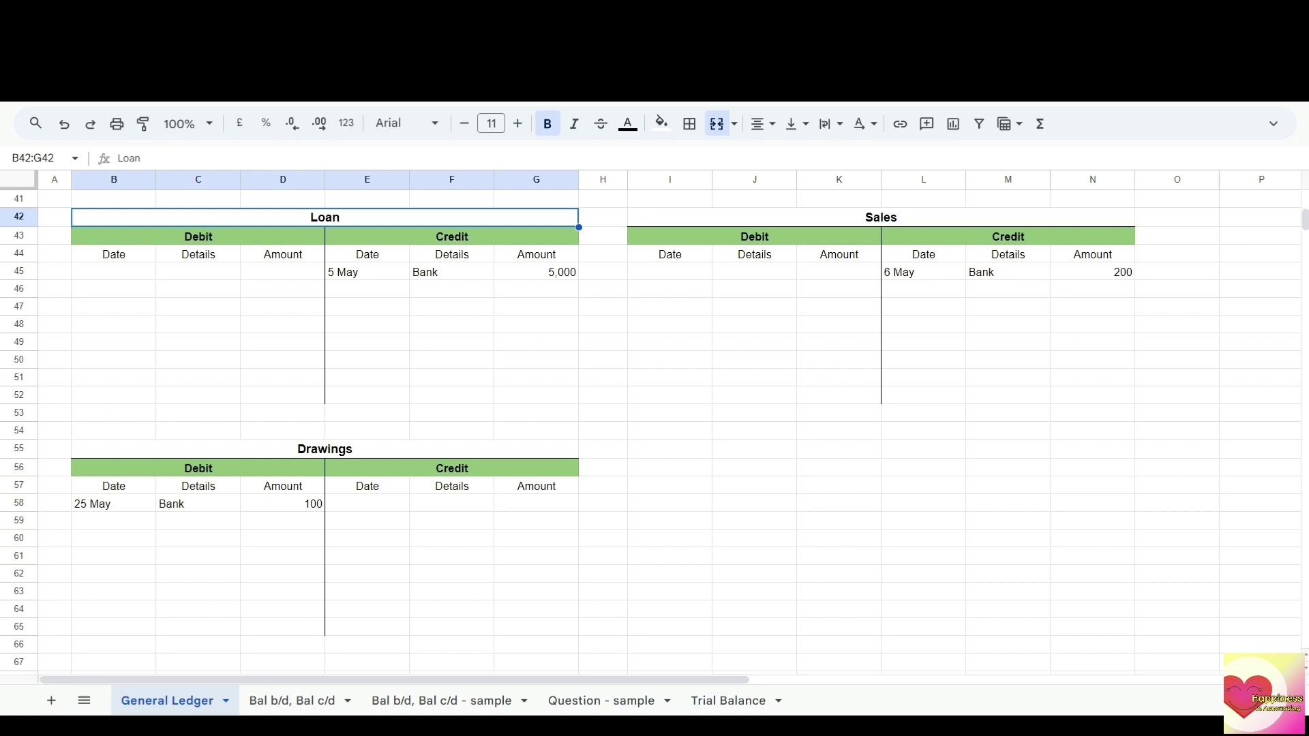
{"action": "left_click", "coordinate": [282, 275]}
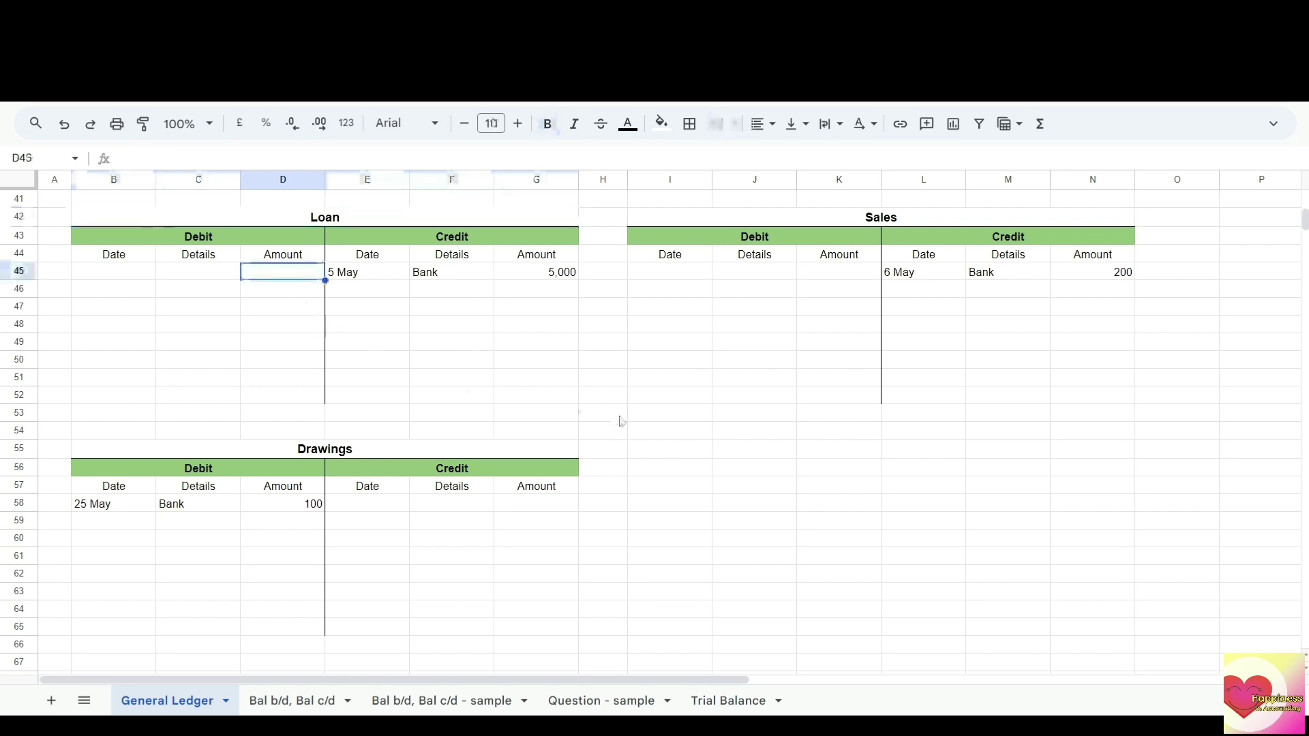
{"action": "type", "text": "100"}
{"action": "key", "text": "Return"}
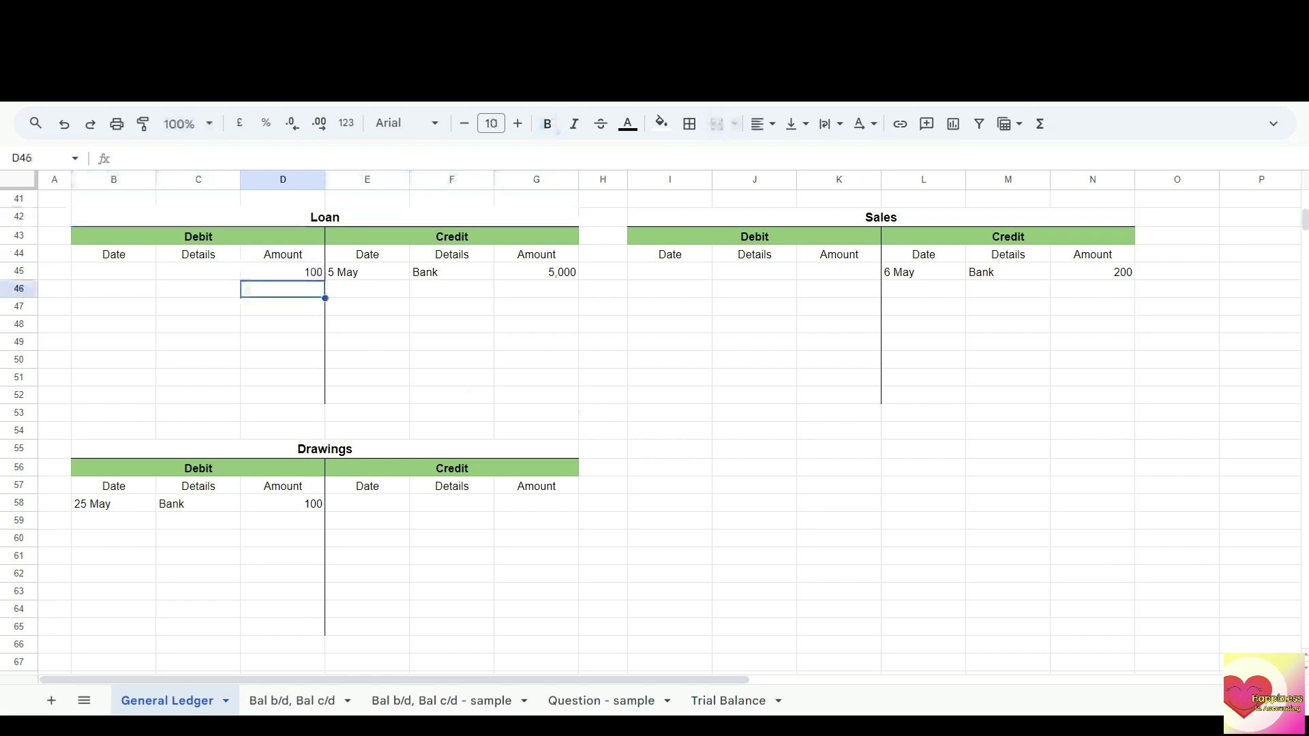
{"action": "left_click", "coordinate": [106, 276]}
{"action": "type", "text": "31"}
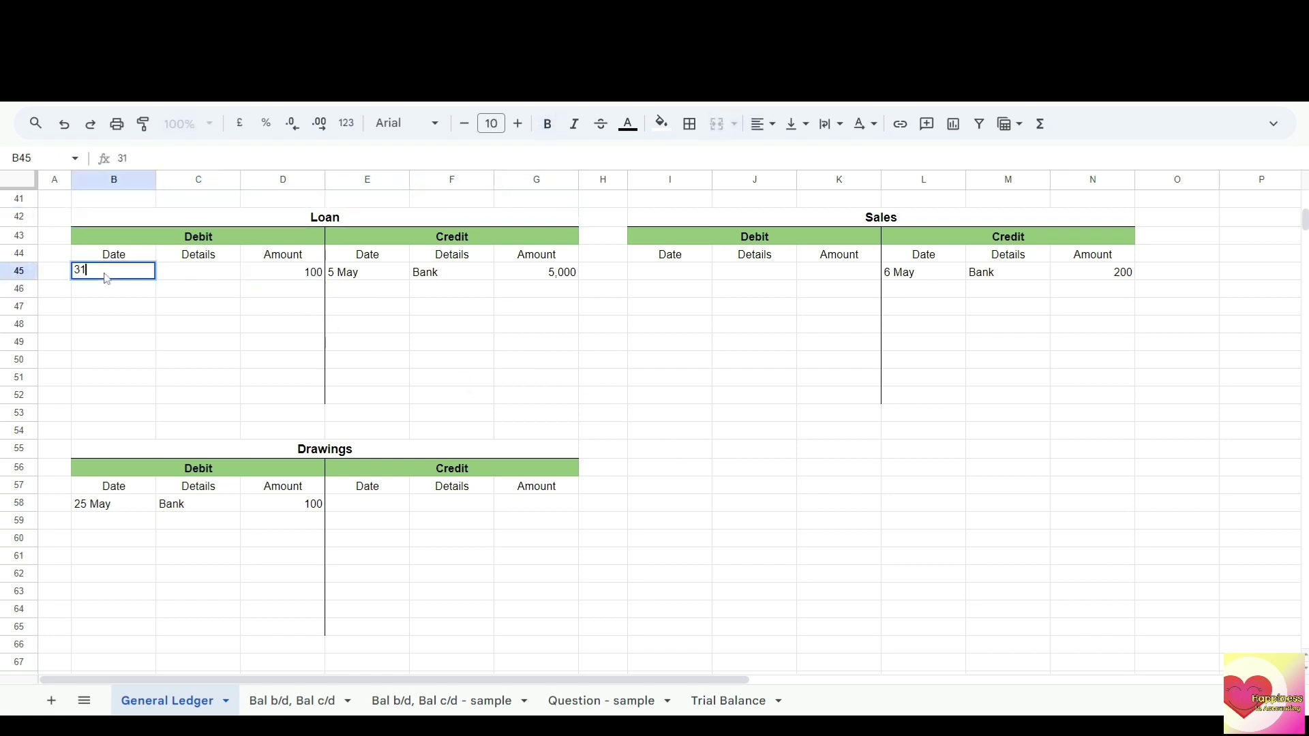
{"action": "type", "text": " May"}
{"action": "key", "text": "Tab"}
{"action": "type", "text": "Bank"}
{"action": "key", "text": "Return"}
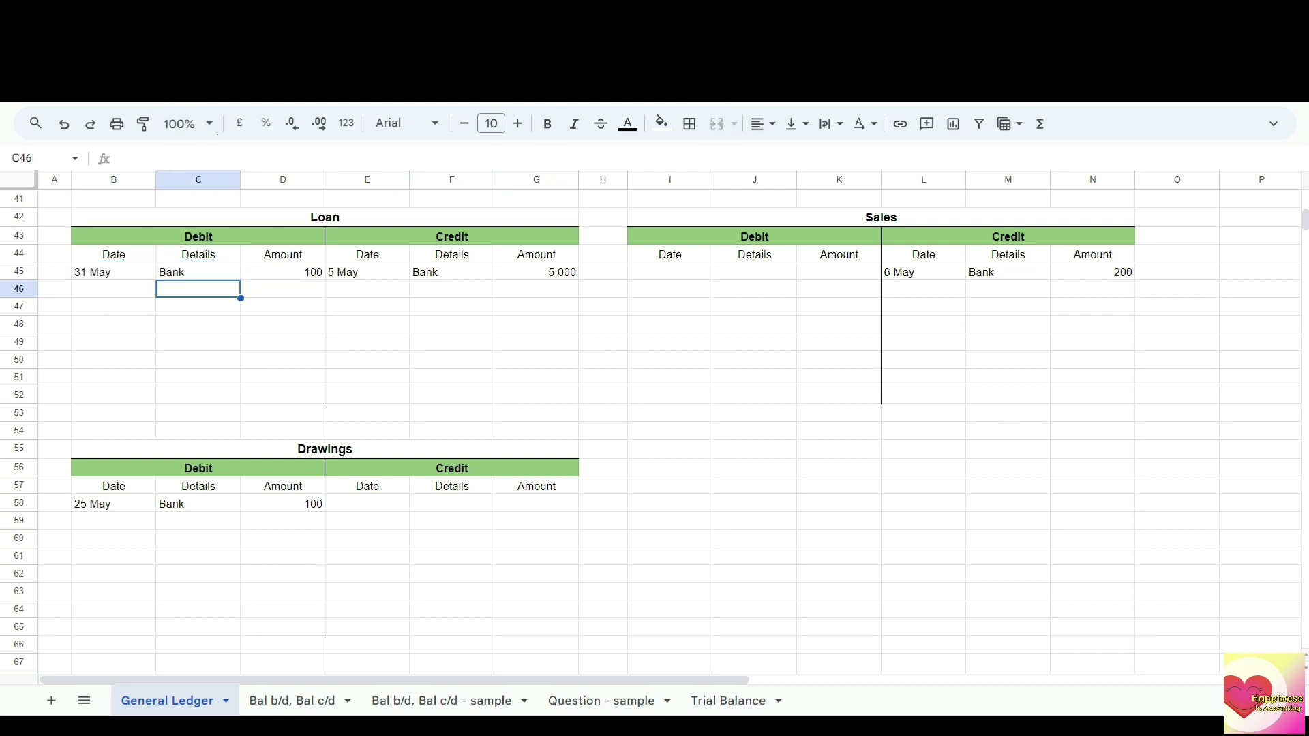
Step: Add the Bank account's debit amounts 10000, 5000 and 200 in Calculator and enter 15200 as the debit total in row 26
{"action": "scroll", "coordinate": [682, 483], "scroll_direction": "up", "scroll_amount": 10}
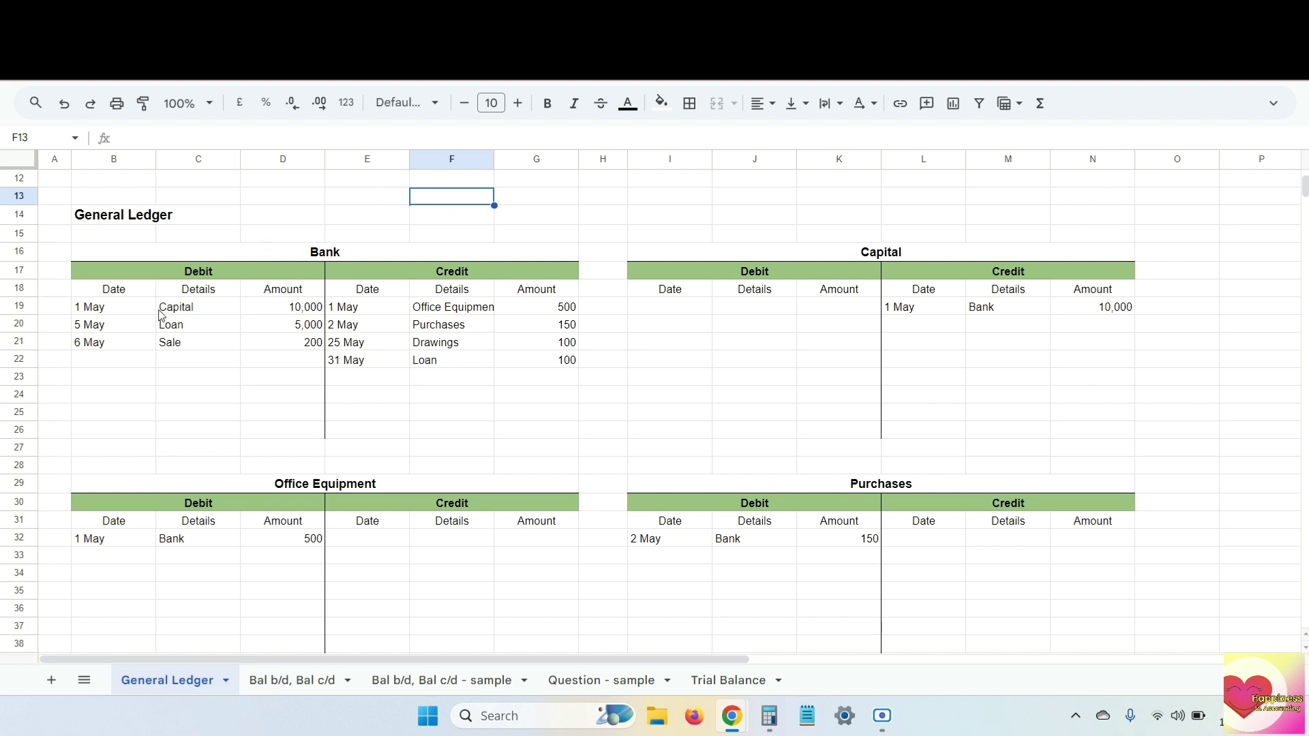
{"action": "left_click", "coordinate": [467, 258]}
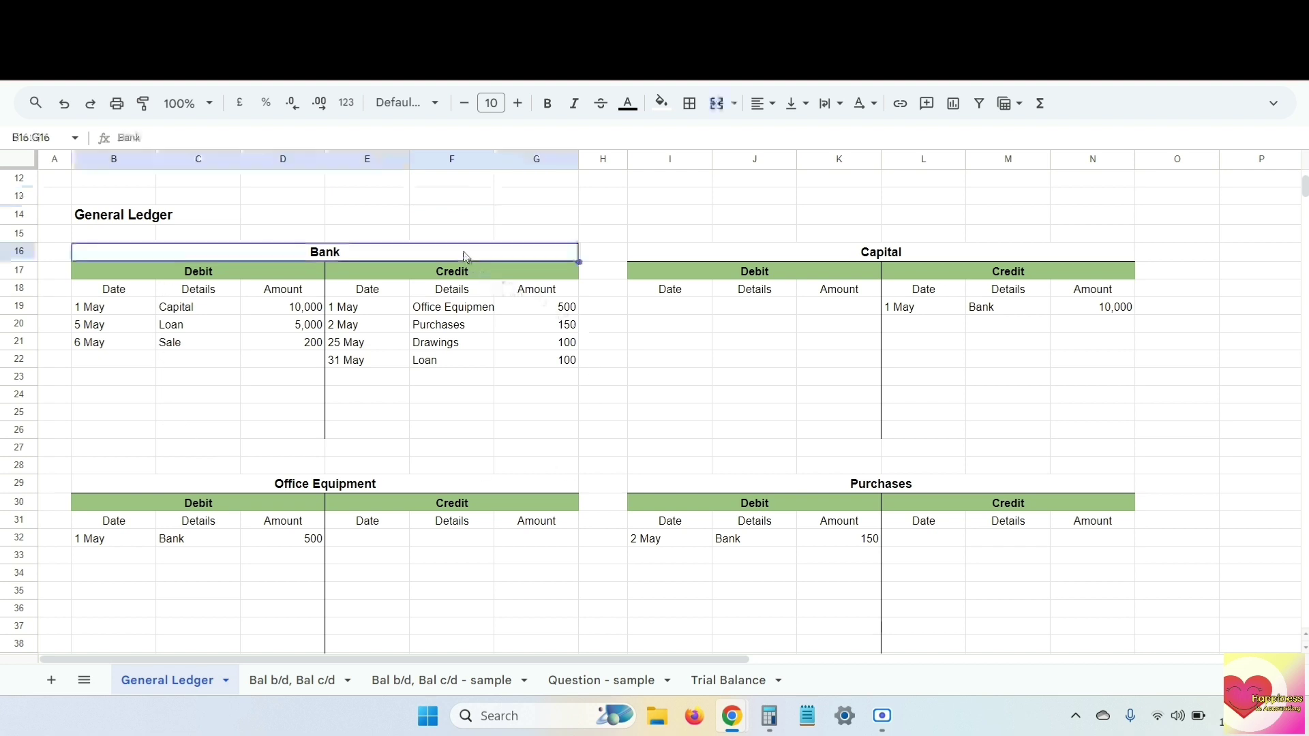
{"action": "left_click", "coordinate": [276, 312]}
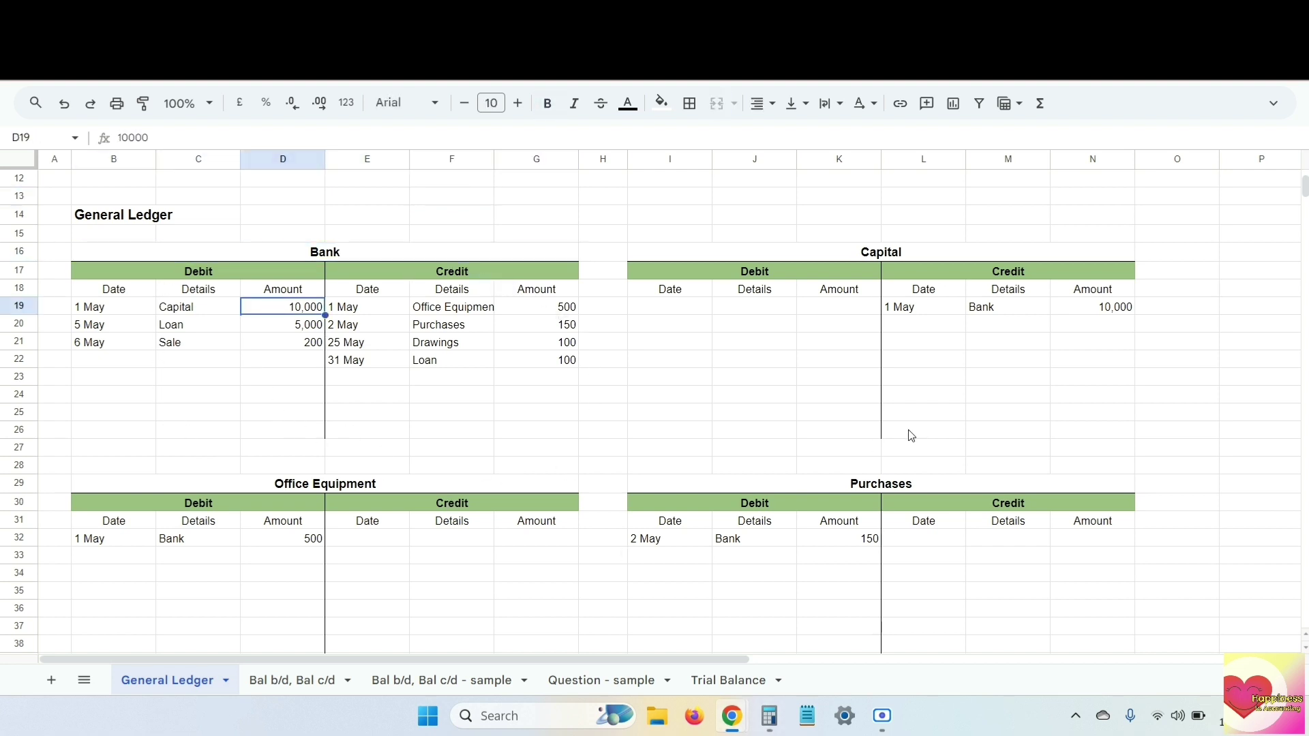
{"action": "left_click", "coordinate": [770, 716]}
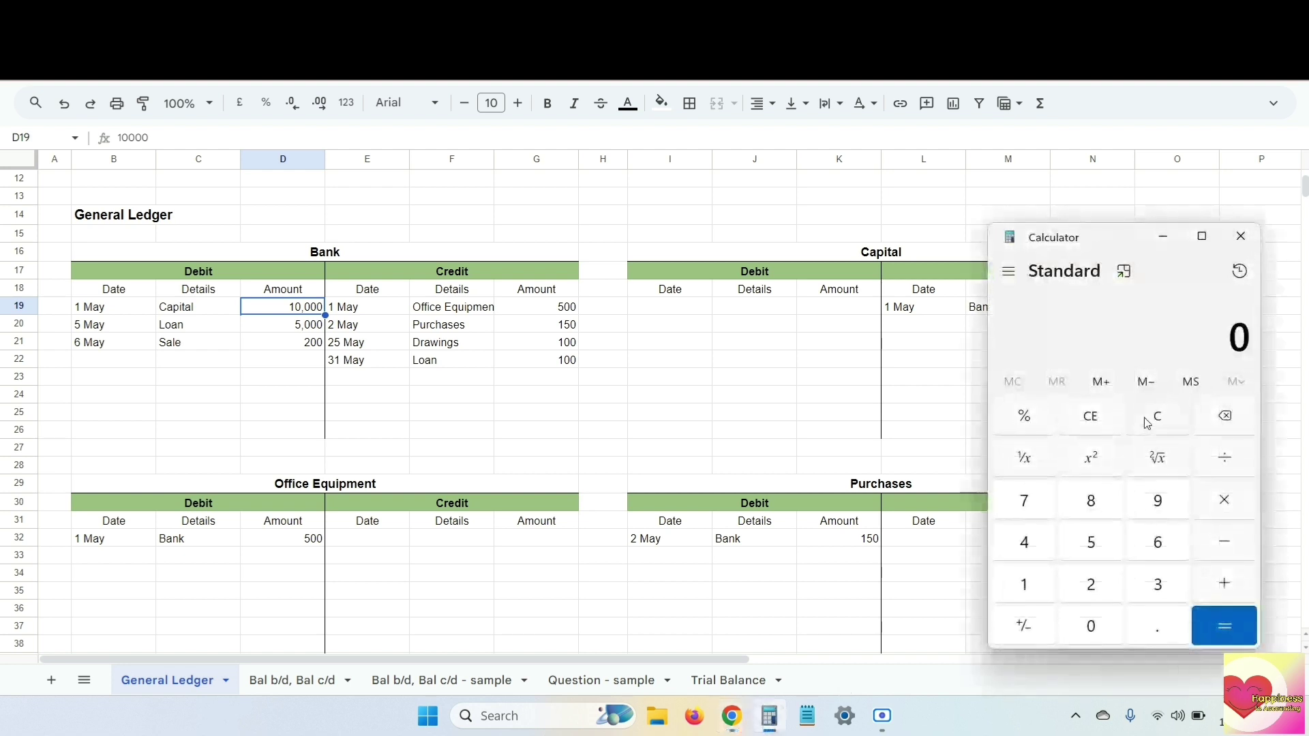
{"action": "type", "text": "100000"}
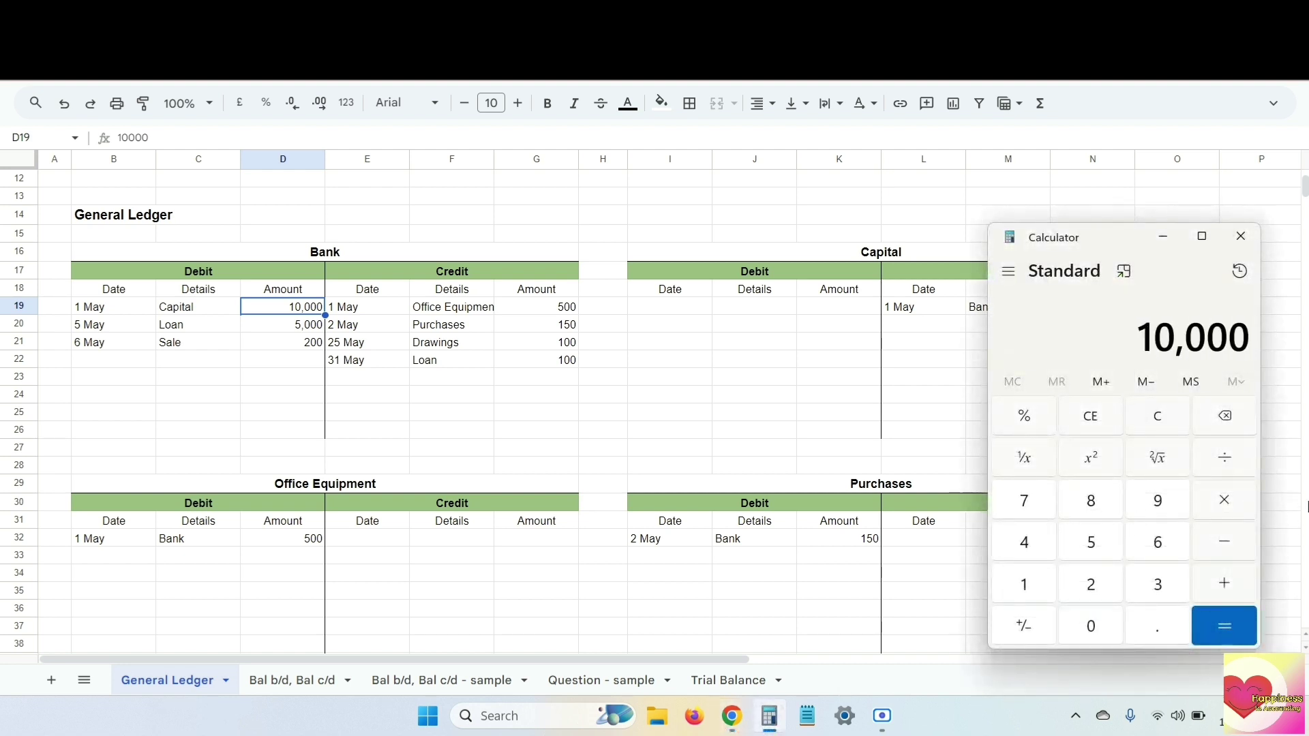
{"action": "key", "text": "plus"}
{"action": "type", "text": "5000"}
{"action": "key", "text": "plus"}
{"action": "type", "text": "200"}
{"action": "key", "text": "Return"}
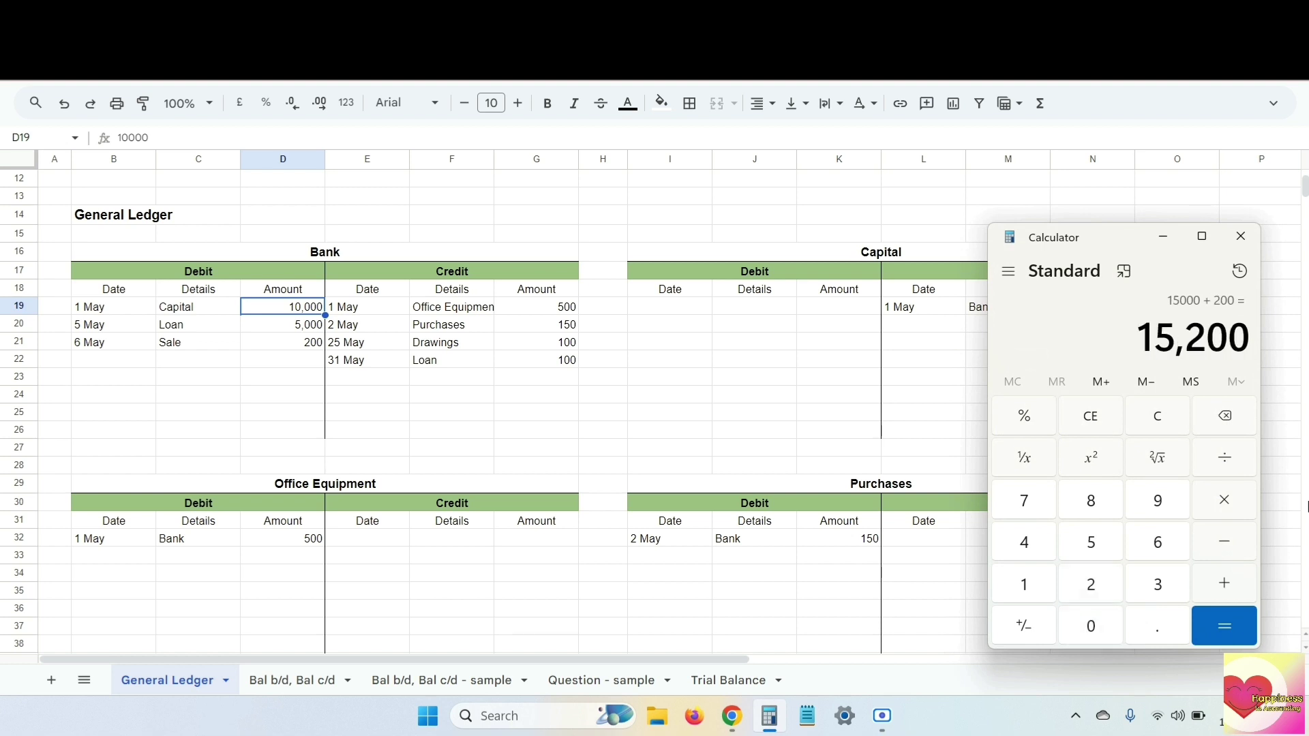
{"action": "left_click", "coordinate": [264, 435]}
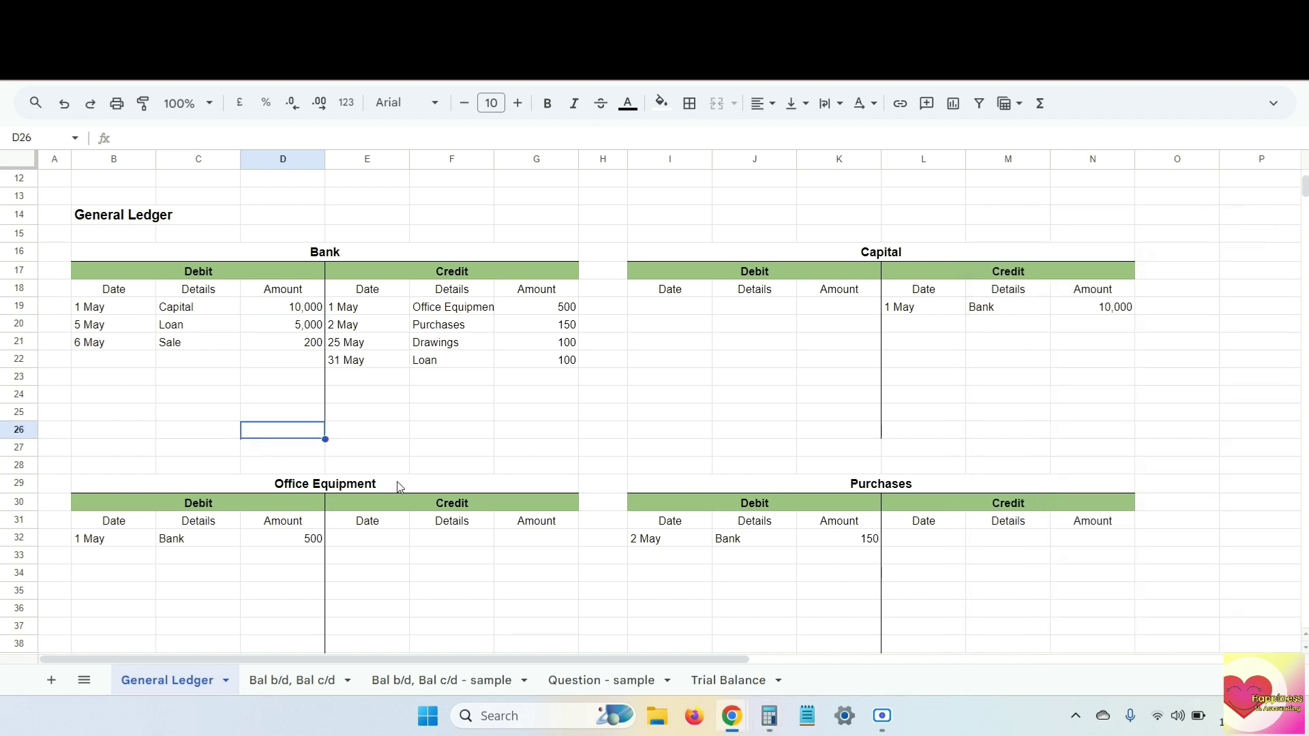
{"action": "type", "text": "15200"}
{"action": "key", "text": "Return"}
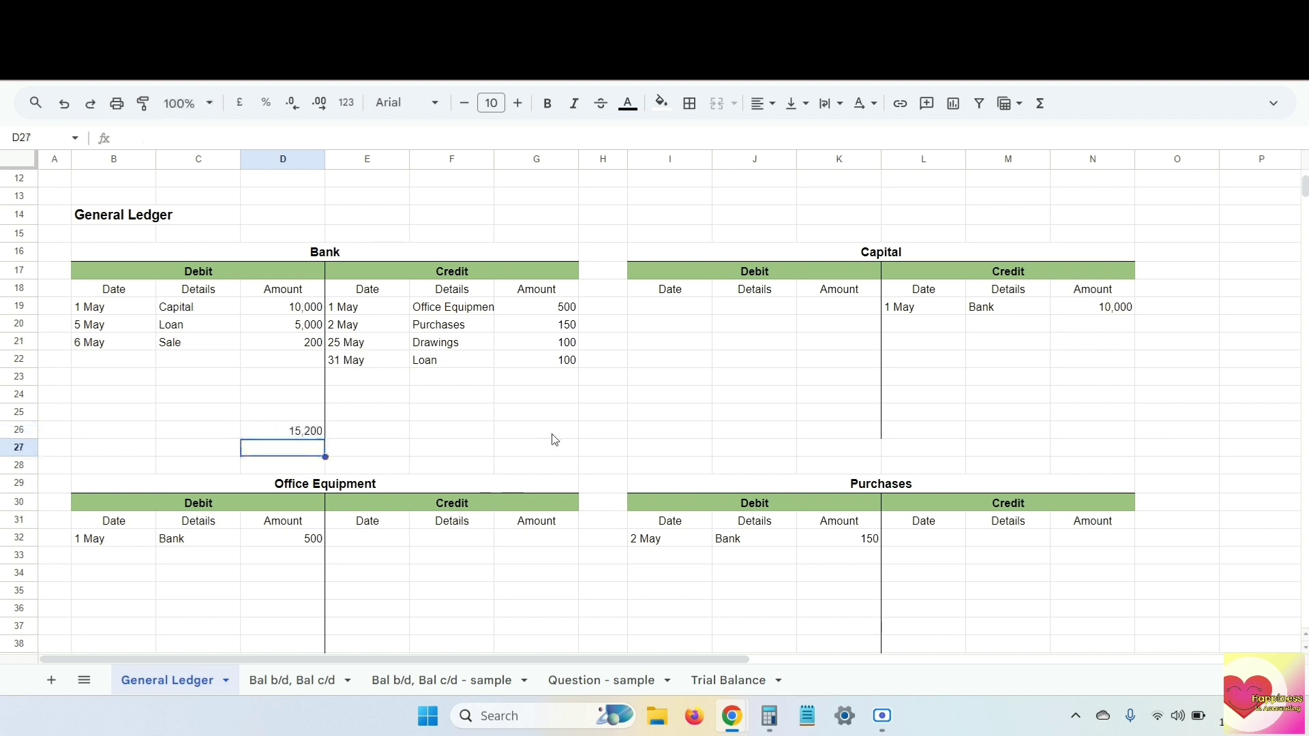
Step: Add the Bank account's credit amounts 500, 150, 100 and 100 in Calculator and enter 850 as the credit total in row 26
{"action": "left_click", "coordinate": [520, 435]}
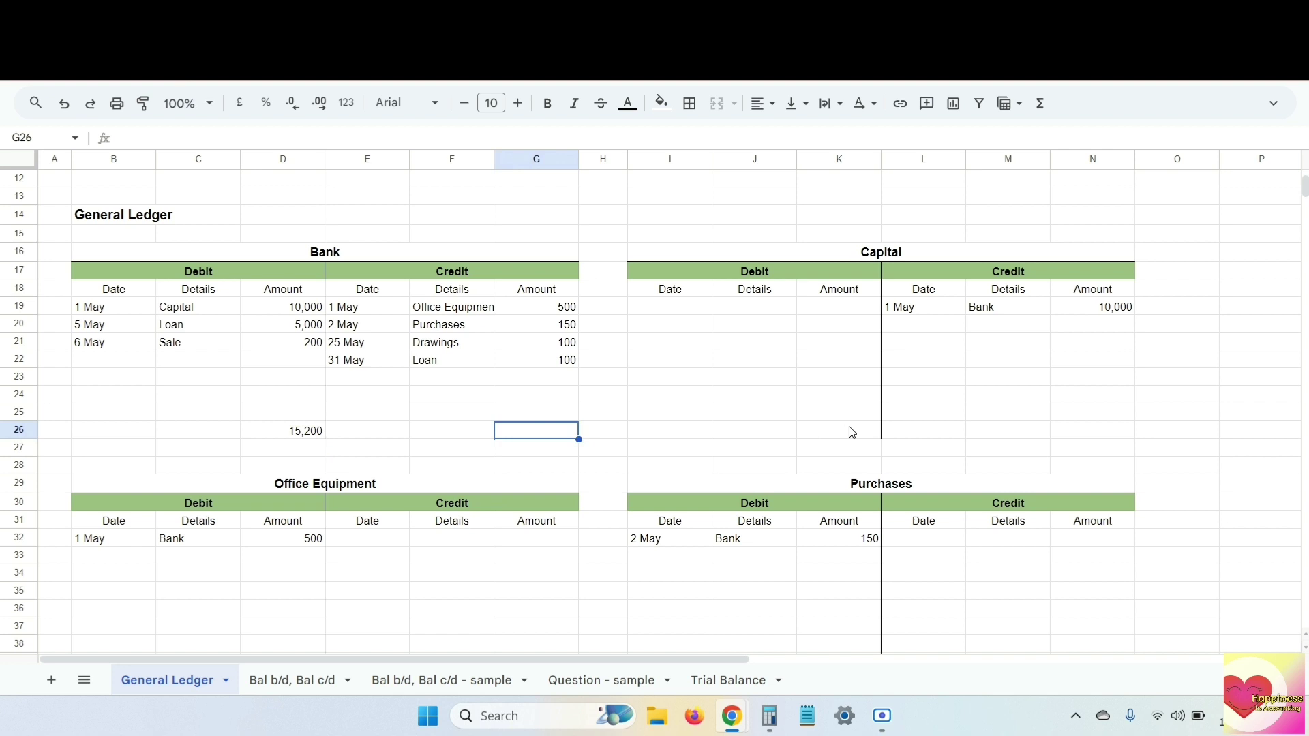
{"action": "left_click", "coordinate": [769, 724]}
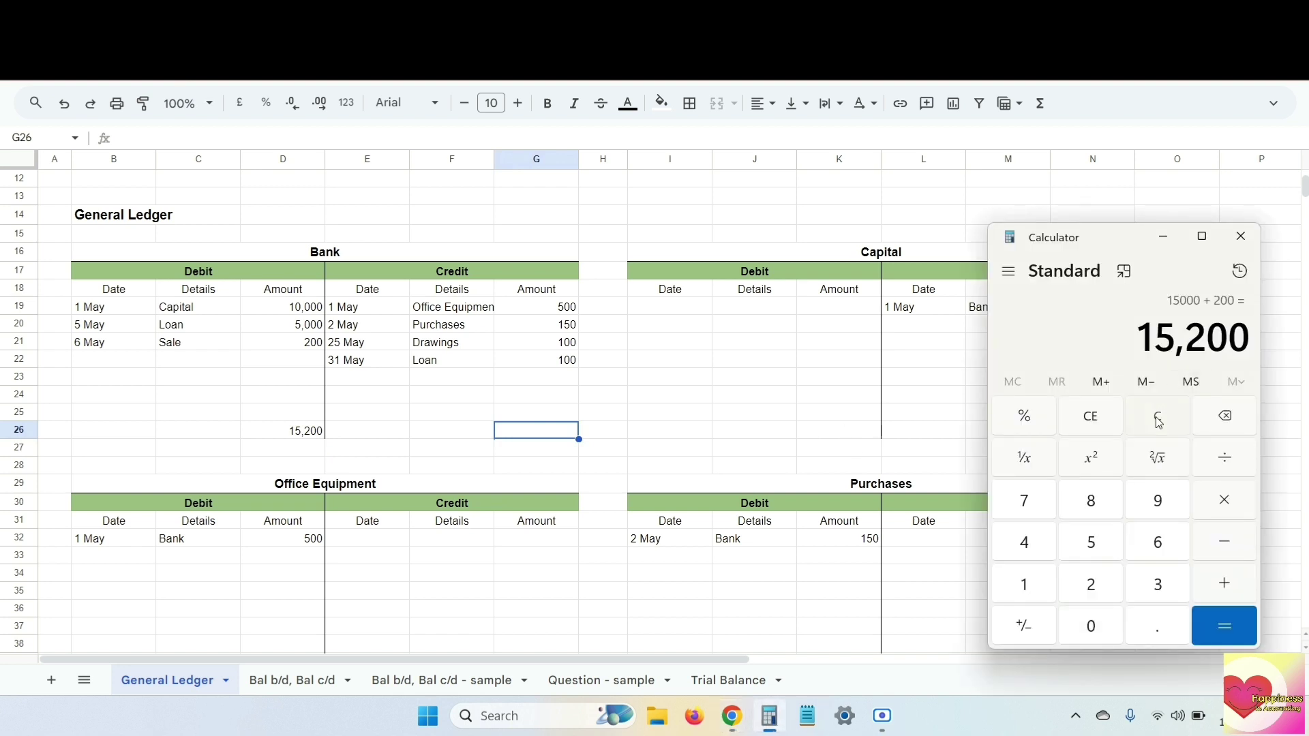
{"action": "left_click", "coordinate": [1168, 435]}
{"action": "type", "text": "500+150"}
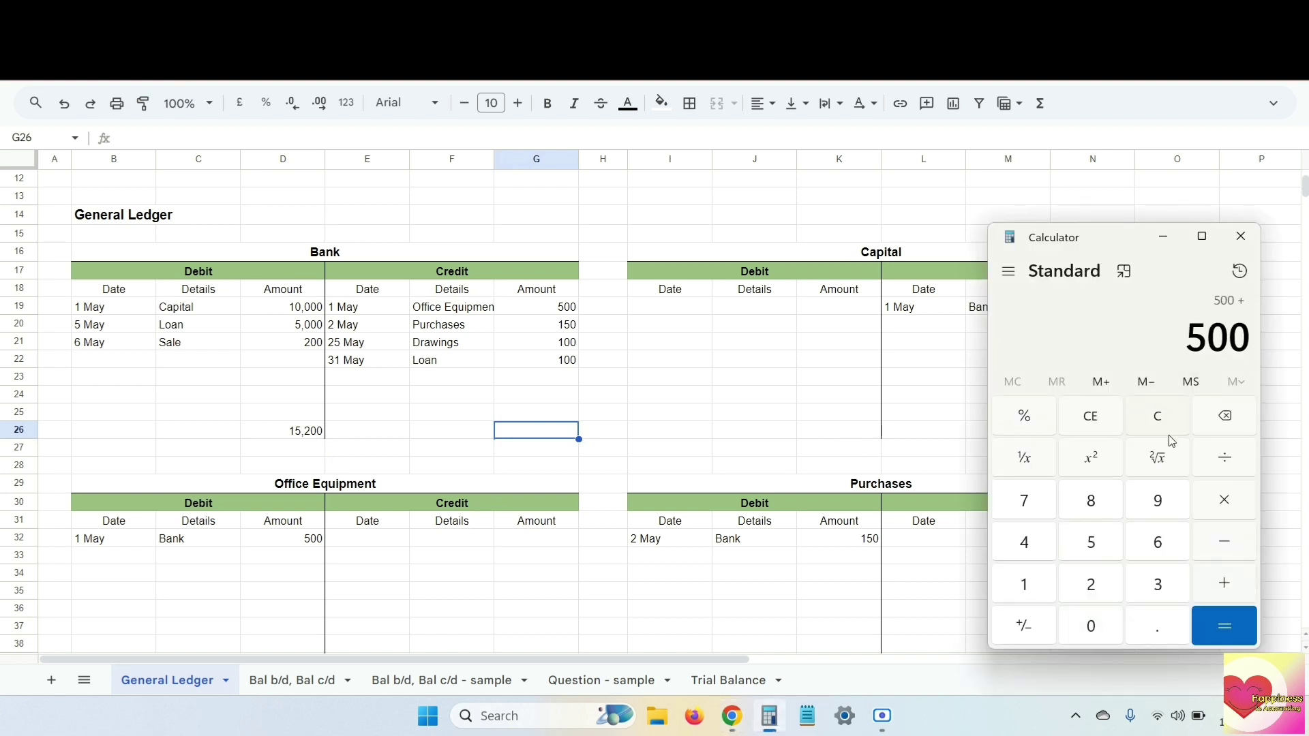
{"action": "type", "text": "+100+10"}
{"action": "type", "text": "0"}
{"action": "key", "text": "Return"}
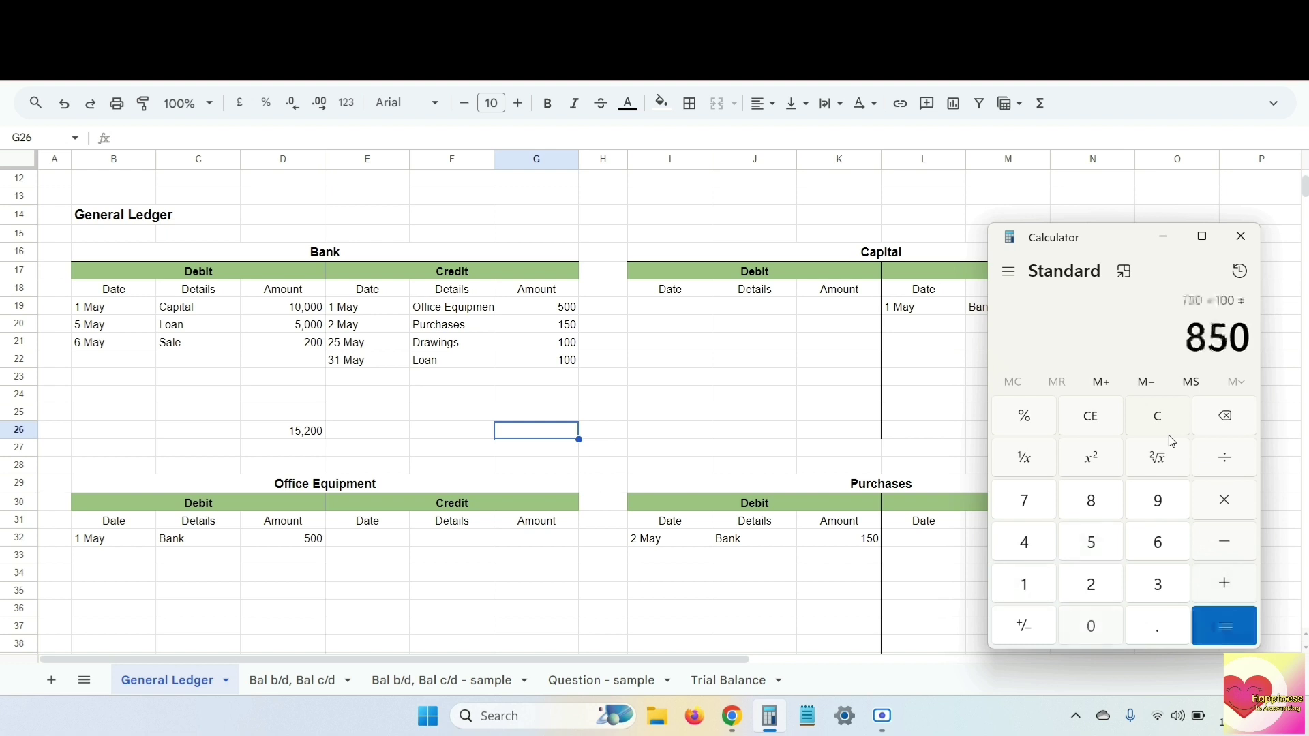
{"action": "left_click", "coordinate": [557, 442]}
{"action": "type", "text": "850"}
{"action": "key", "text": "Return"}
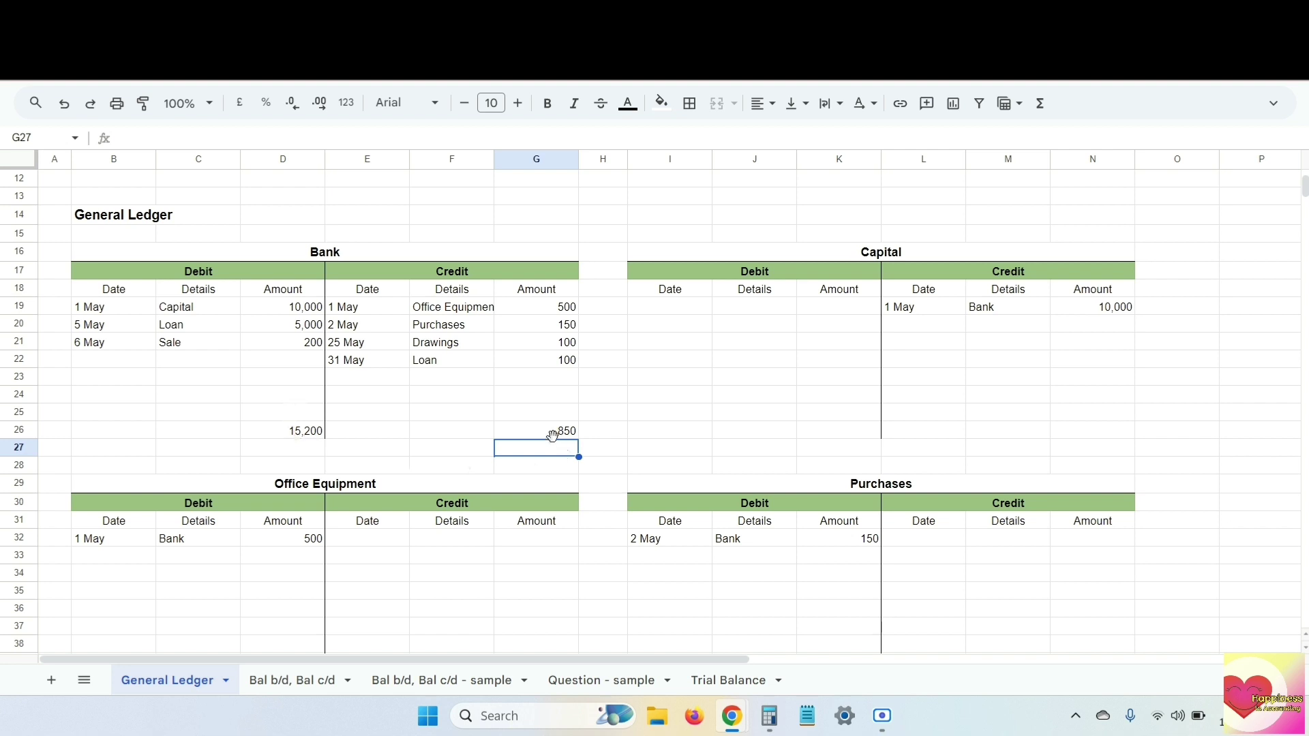
Step: Start a closing balance line below the Bank account's credit entries with details Bal c/d and date 31 May
{"action": "left_click", "coordinate": [446, 382]}
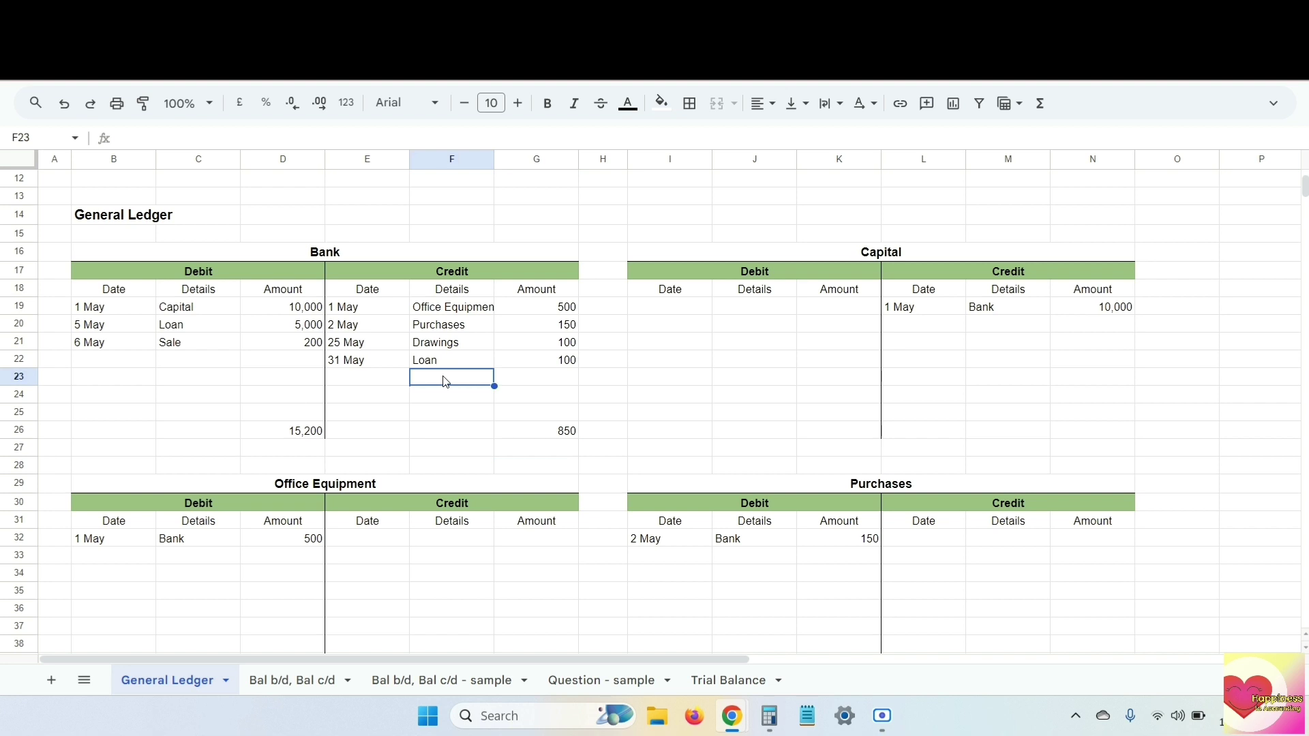
{"action": "type", "text": "B"}
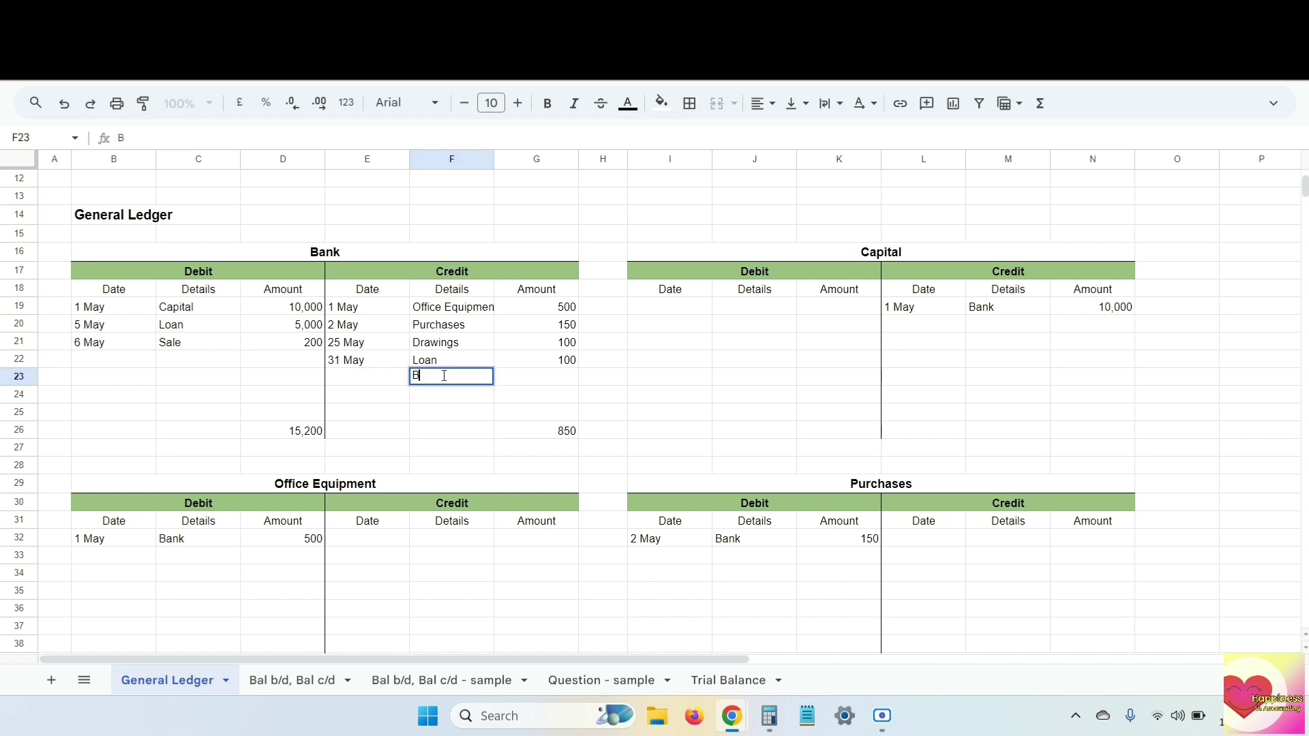
{"action": "type", "text": "al c/d"}
{"action": "key", "text": "Return"}
{"action": "left_click", "coordinate": [375, 378]}
{"action": "type", "text": "31 May"}
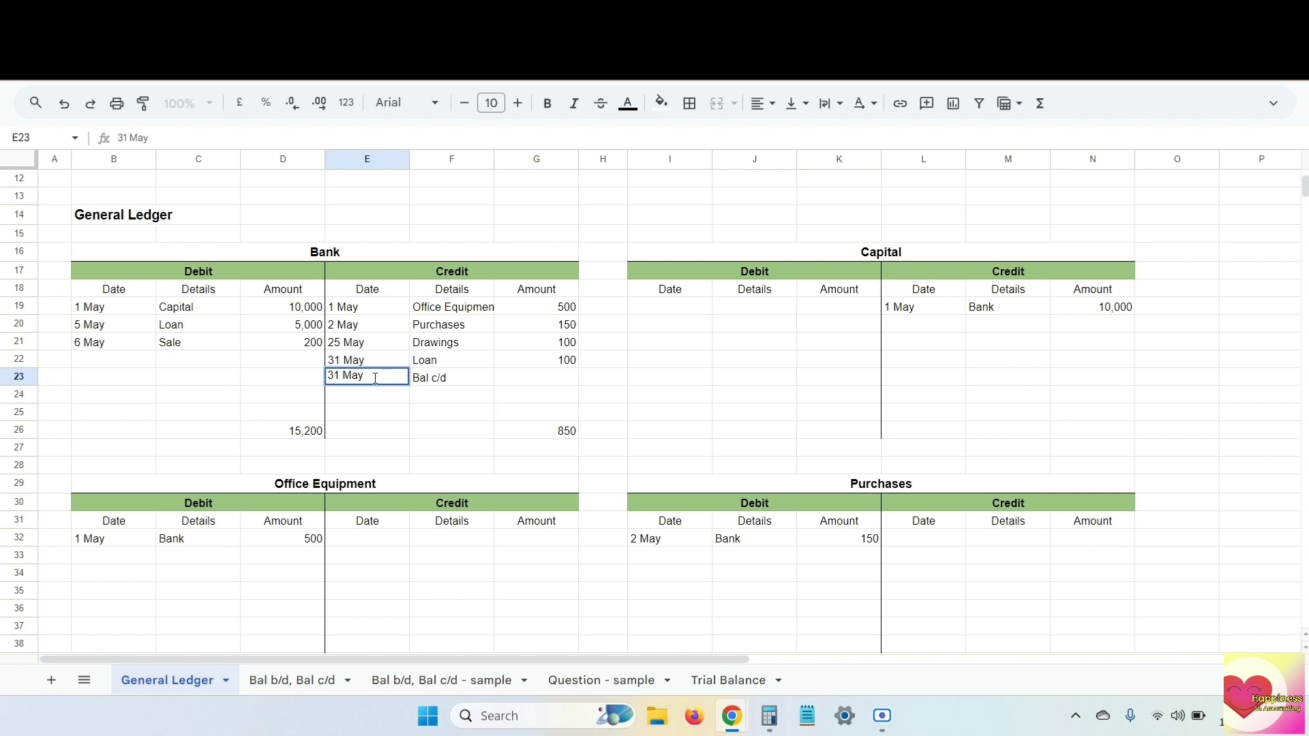
{"action": "key", "text": "Return"}
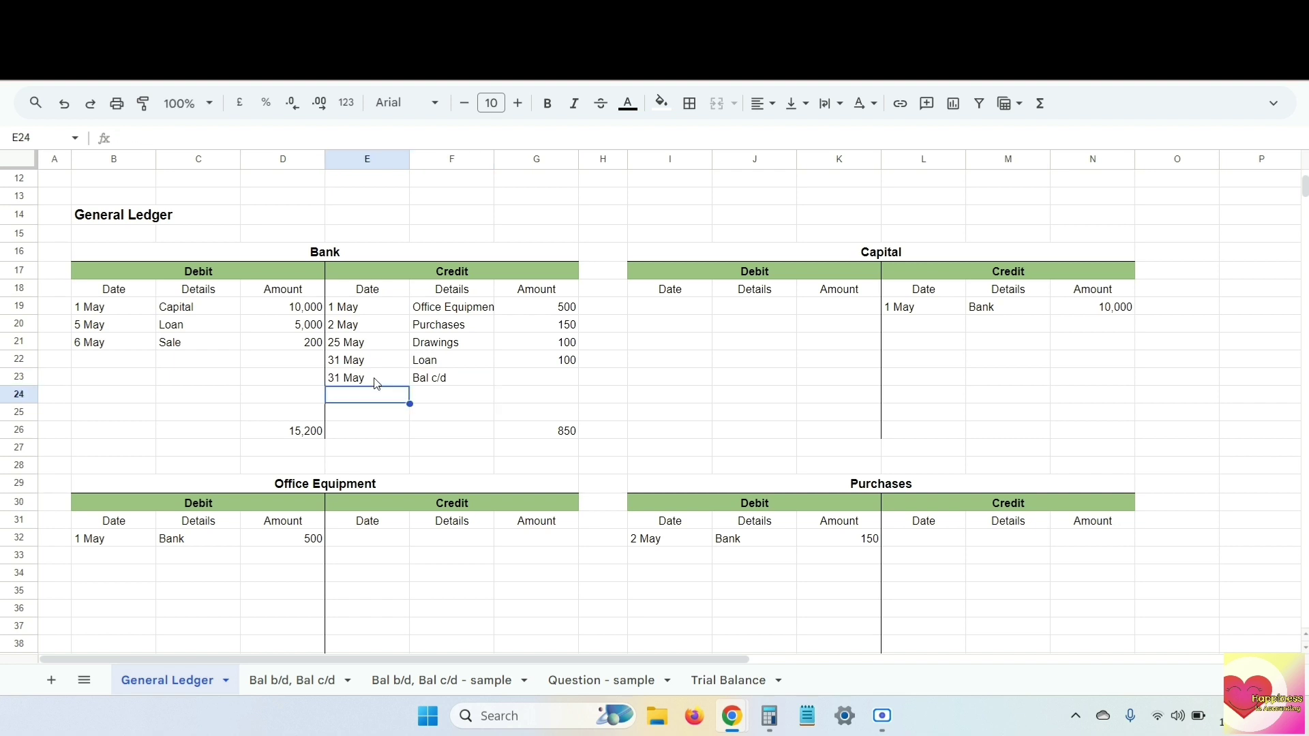
Step: Subtract 850 from 15200 in Calculator and enter 14350 as the amount of the Bank account's Bal c/d line
{"action": "left_click", "coordinate": [547, 380]}
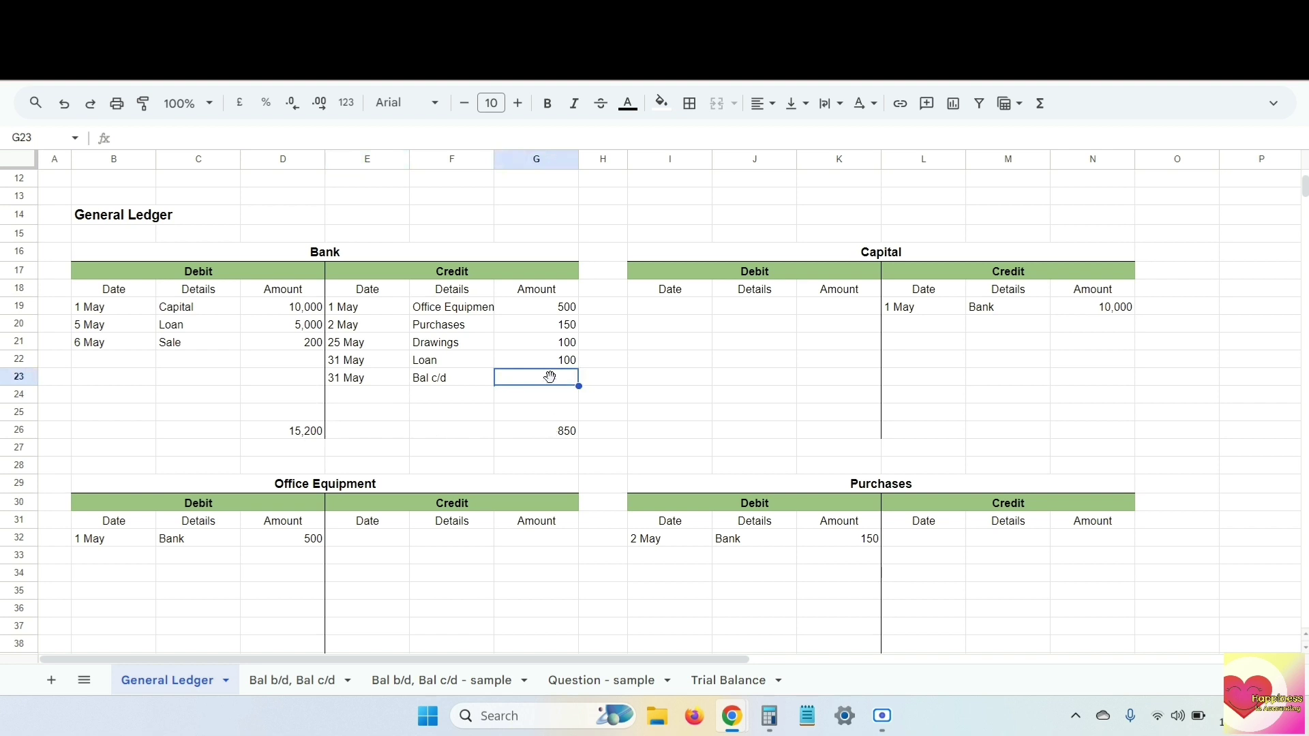
{"action": "left_click", "coordinate": [784, 724]}
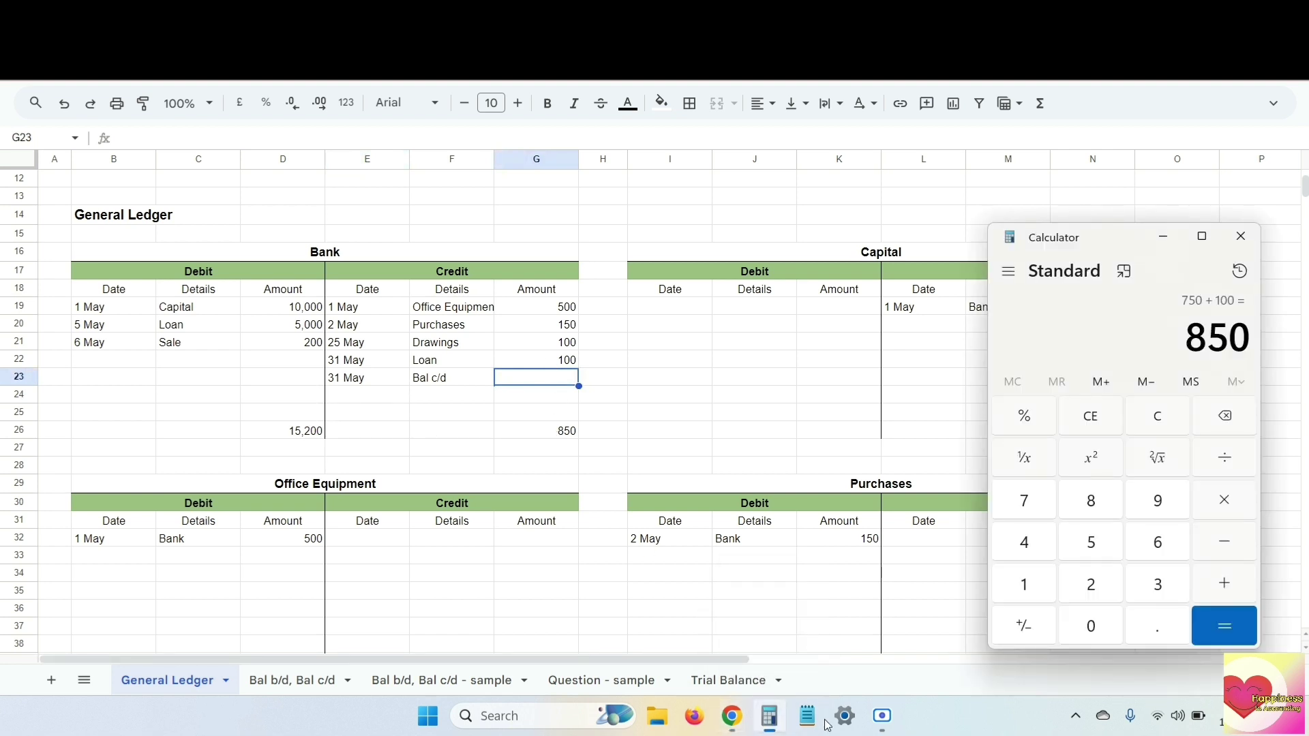
{"action": "left_click", "coordinate": [1106, 423]}
{"action": "type", "text": "15200"}
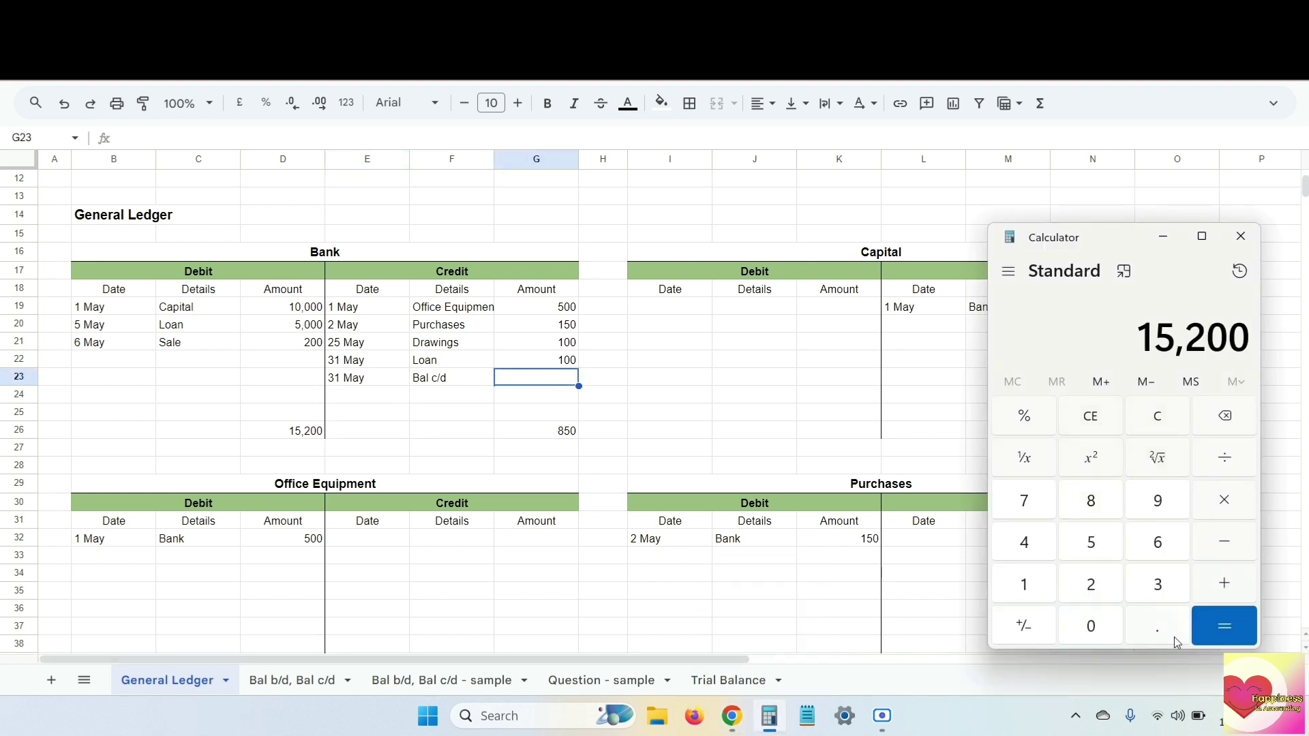
{"action": "key", "text": "minus"}
{"action": "type", "text": "850"}
{"action": "key", "text": "Return"}
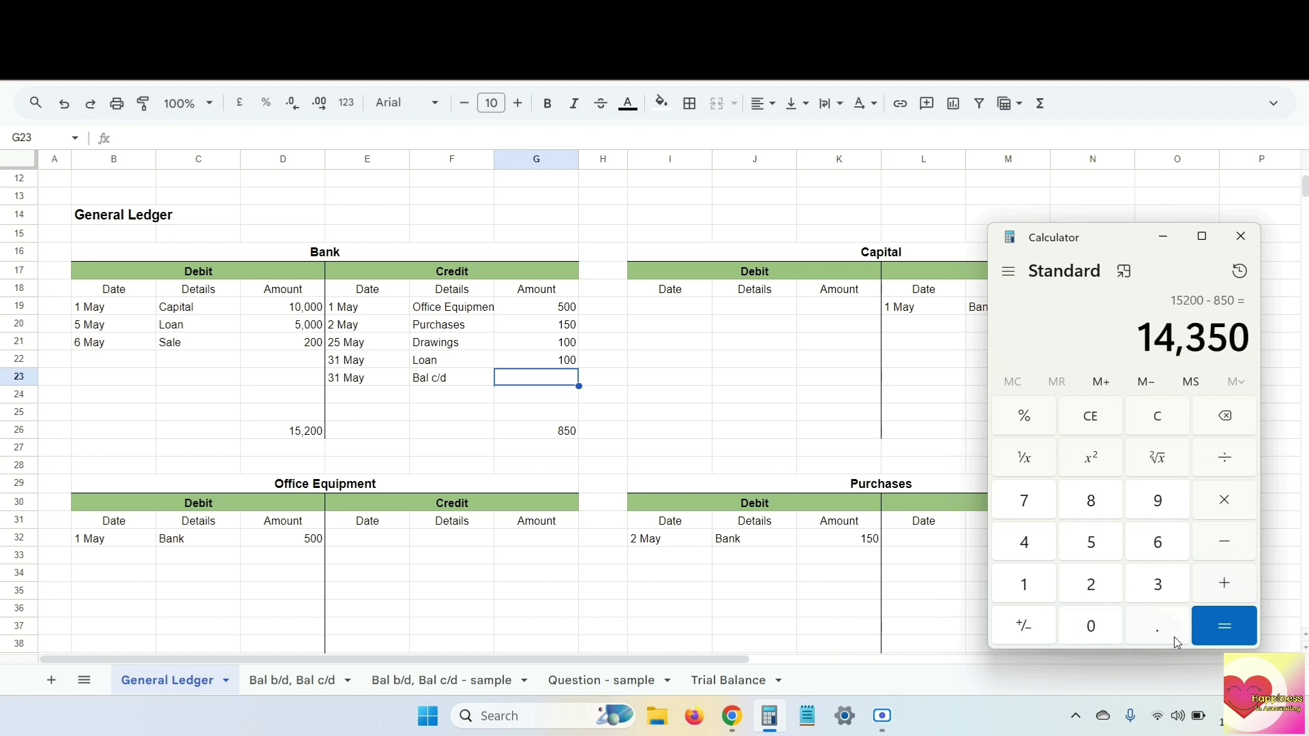
{"action": "left_click", "coordinate": [523, 379]}
{"action": "type", "text": "14350"}
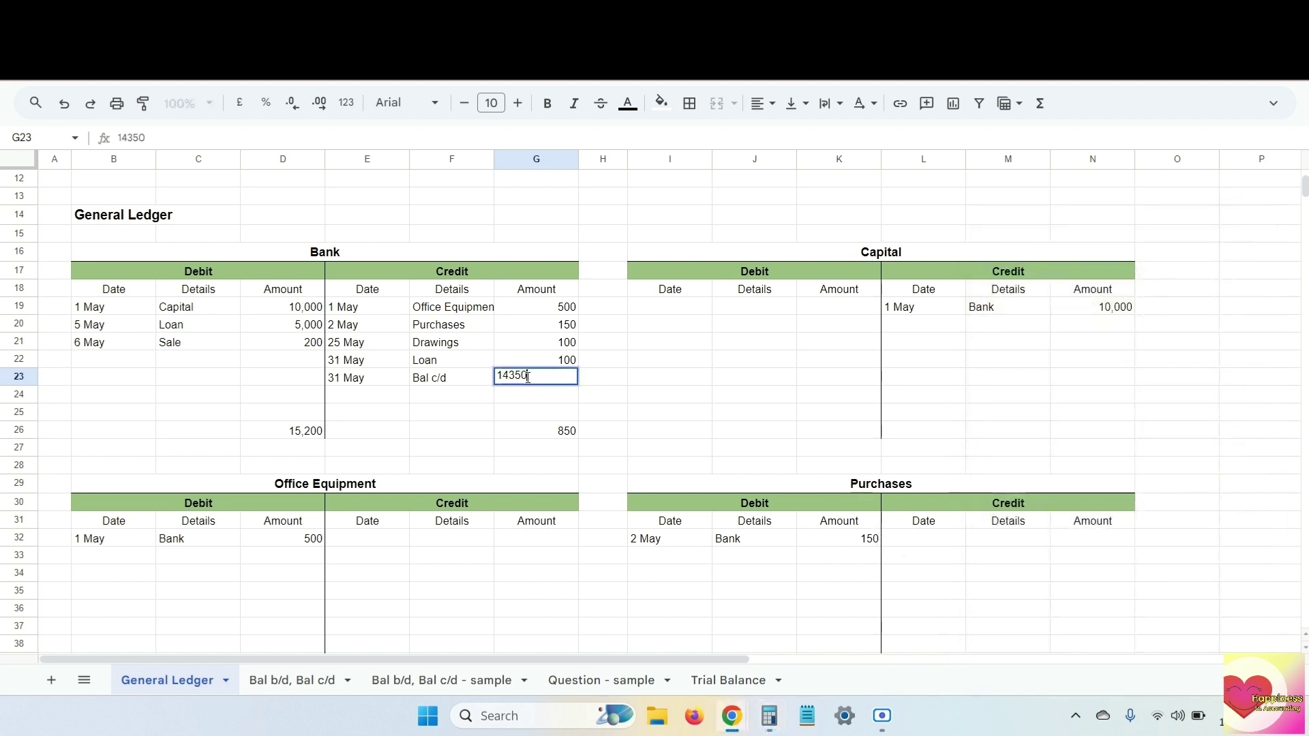
Step: Enter 15200 as the total on both the credit and debit sides of the Bank account in row 24
{"action": "key", "text": "Return"}
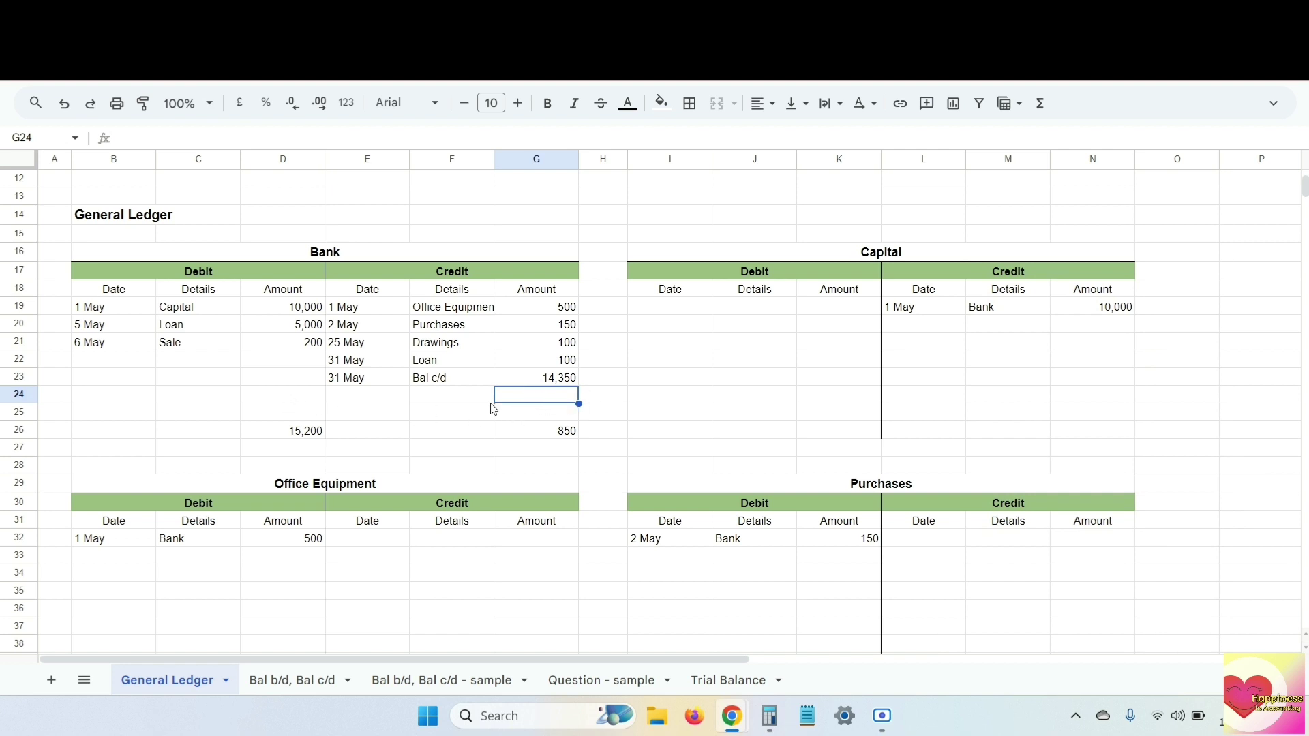
{"action": "type", "text": "15,200"}
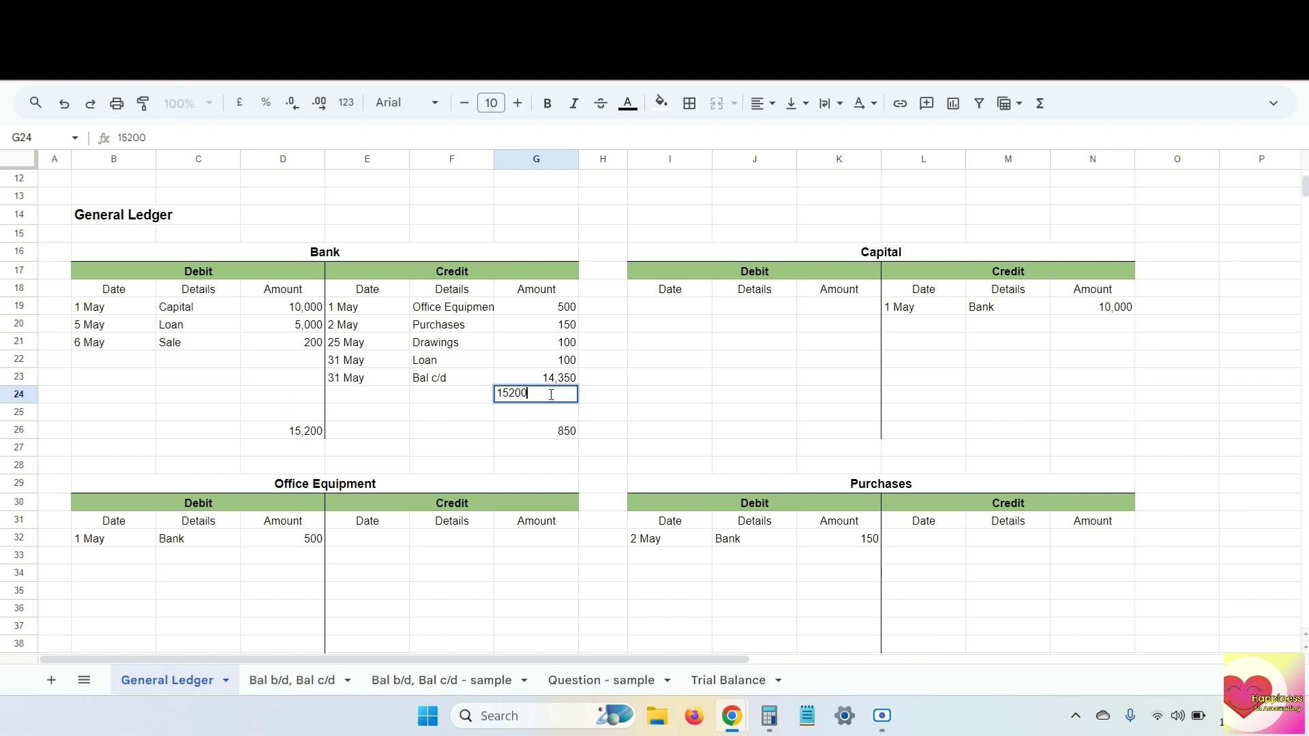
{"action": "key", "text": "Return"}
{"action": "left_click", "coordinate": [294, 400]}
{"action": "type", "text": "15200"}
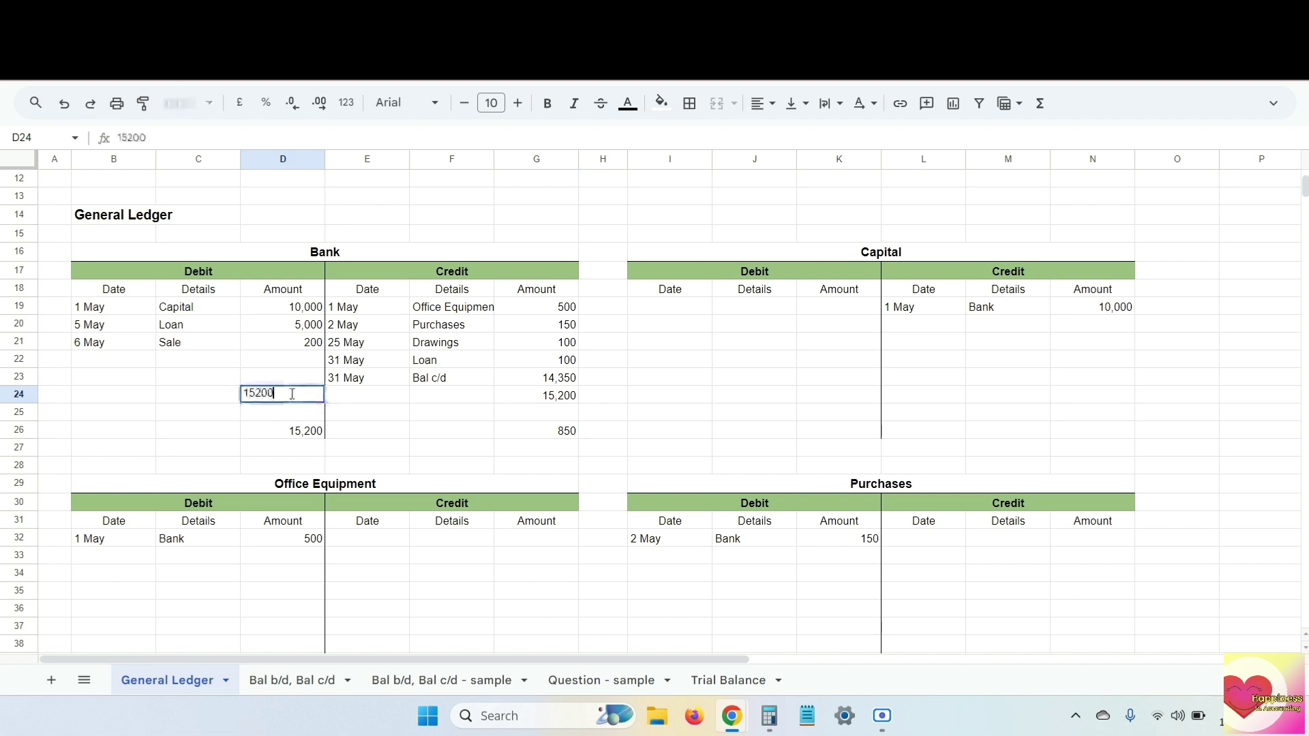
{"action": "key", "text": "Return"}
Step: Add a bottom border to the Bank account's debit and credit Amount cells in row 23, above the totals
{"action": "left_click", "coordinate": [288, 385]}
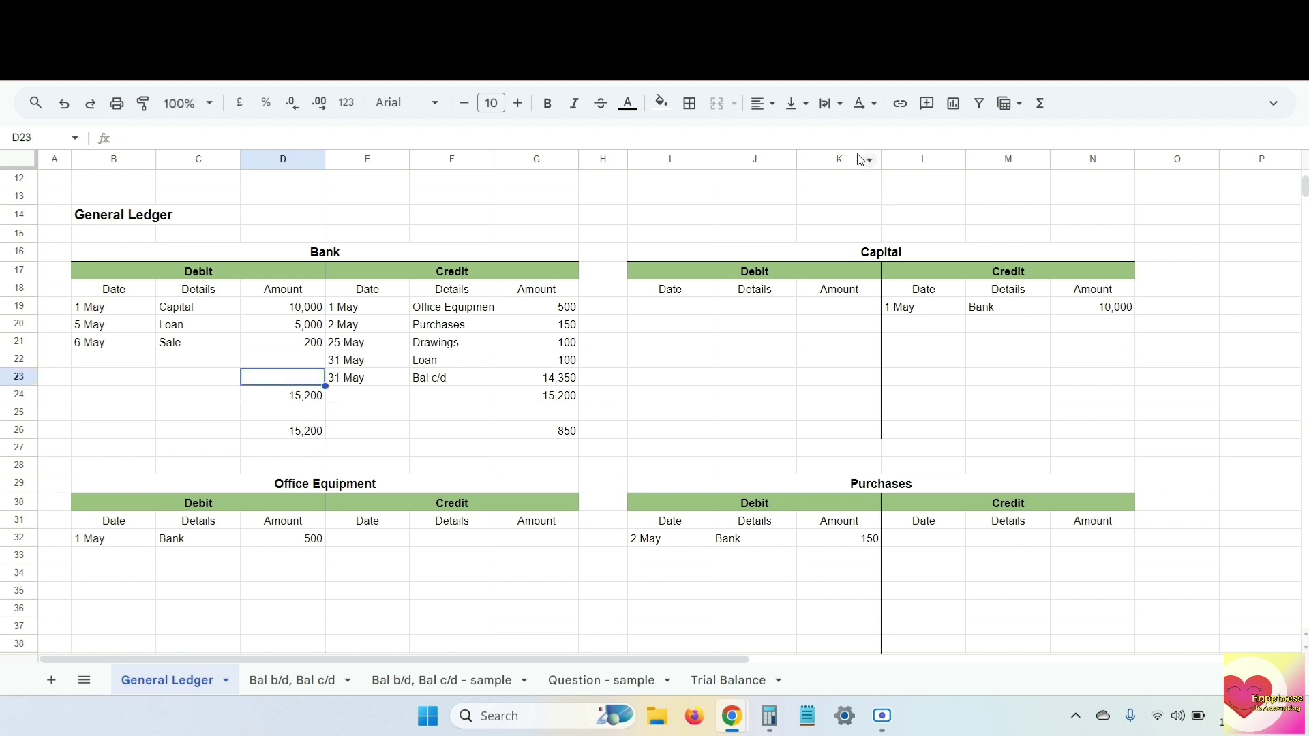
{"action": "left_click", "coordinate": [690, 103]}
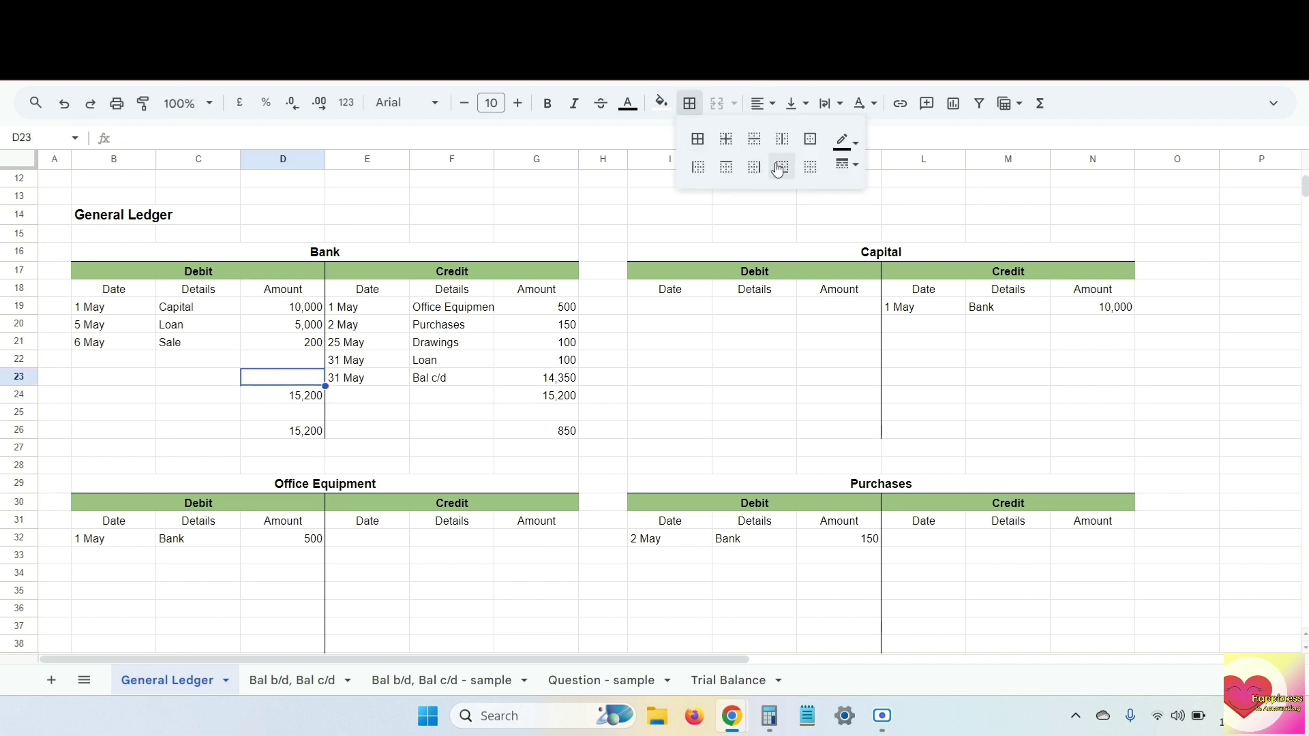
{"action": "left_click", "coordinate": [535, 380]}
{"action": "left_click", "coordinate": [690, 102]}
{"action": "left_click", "coordinate": [786, 176]}
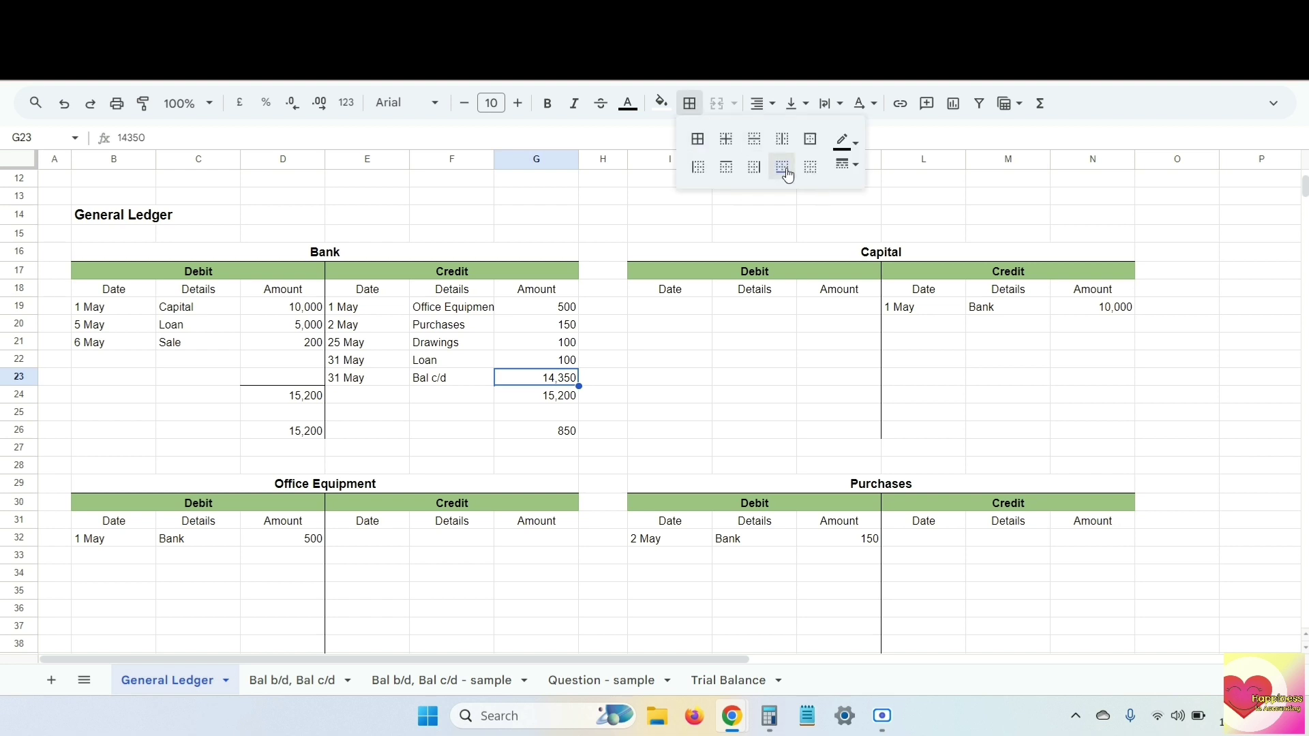
{"action": "left_click", "coordinate": [504, 430]}
Step: Label the row 24 totals as Total in the Details columns of both sides of the Bank account
{"action": "left_click", "coordinate": [320, 399]}
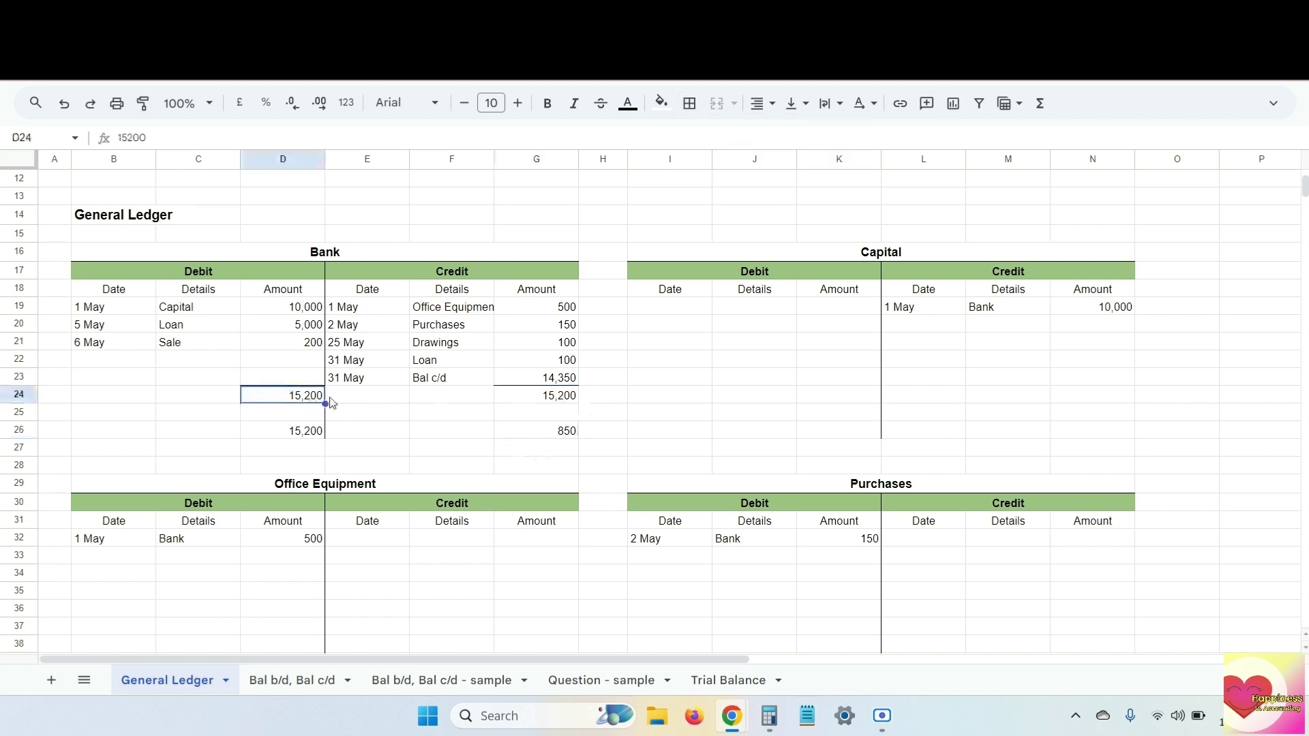
{"action": "left_click", "coordinate": [564, 398]}
{"action": "left_click", "coordinate": [429, 397]}
{"action": "type", "text": "Total"}
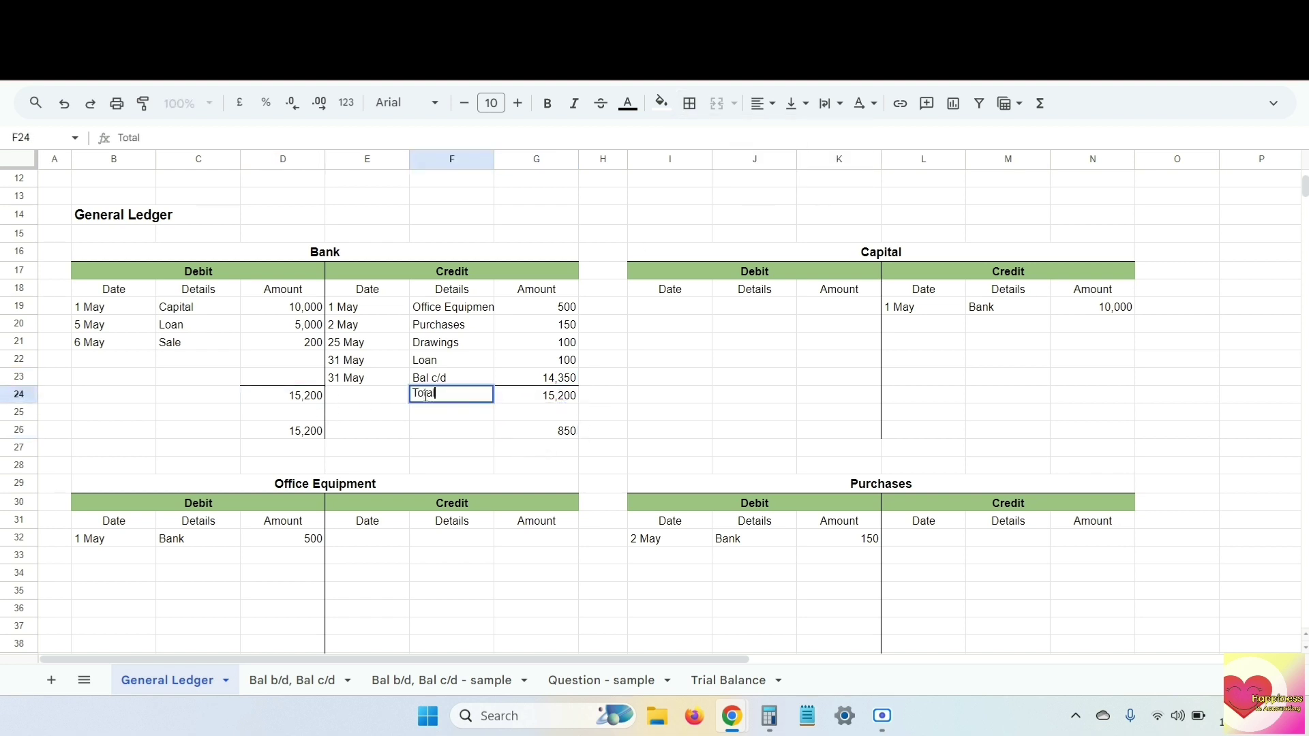
{"action": "key", "text": "Return"}
{"action": "left_click", "coordinate": [169, 400]}
{"action": "type", "text": "Total"}
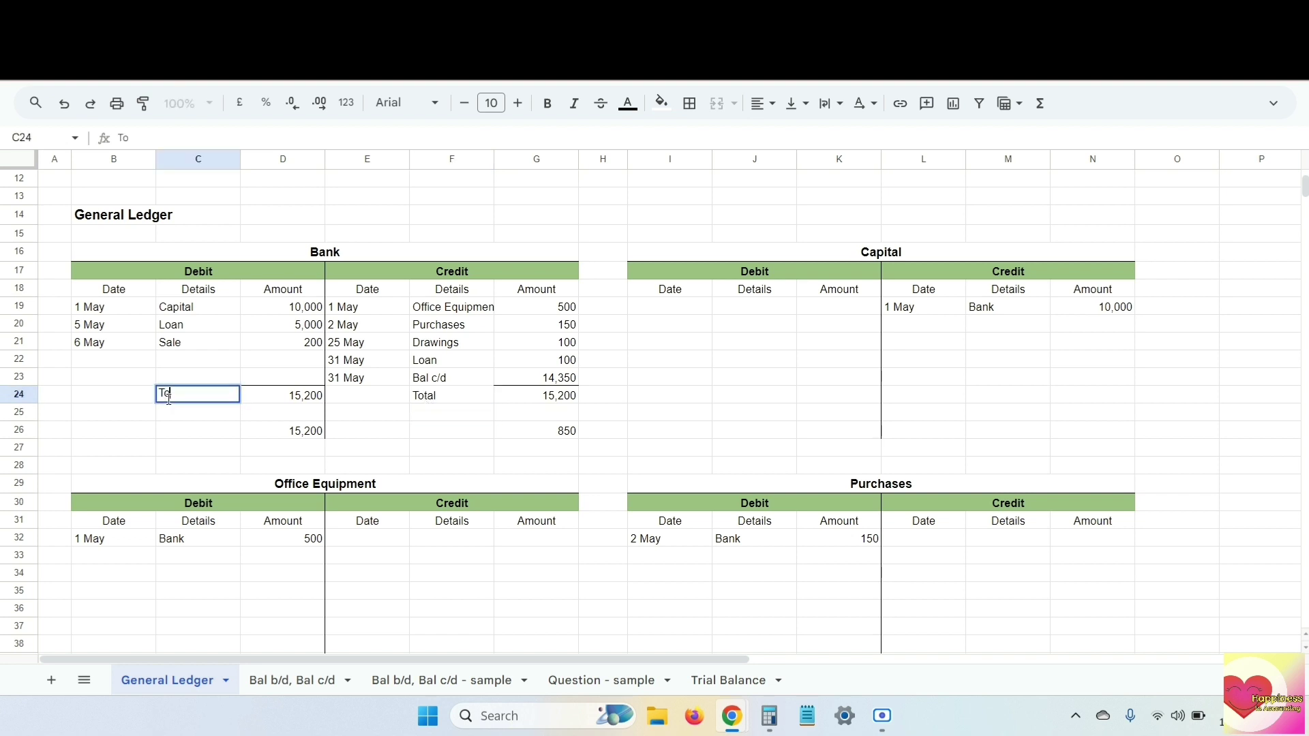
{"action": "key", "text": "Return"}
Step: Delete the working totals in row 26 of the Bank account
{"action": "left_click_drag", "start_coordinate": [306, 436], "coordinate": [535, 440]}
{"action": "key", "text": "Delete"}
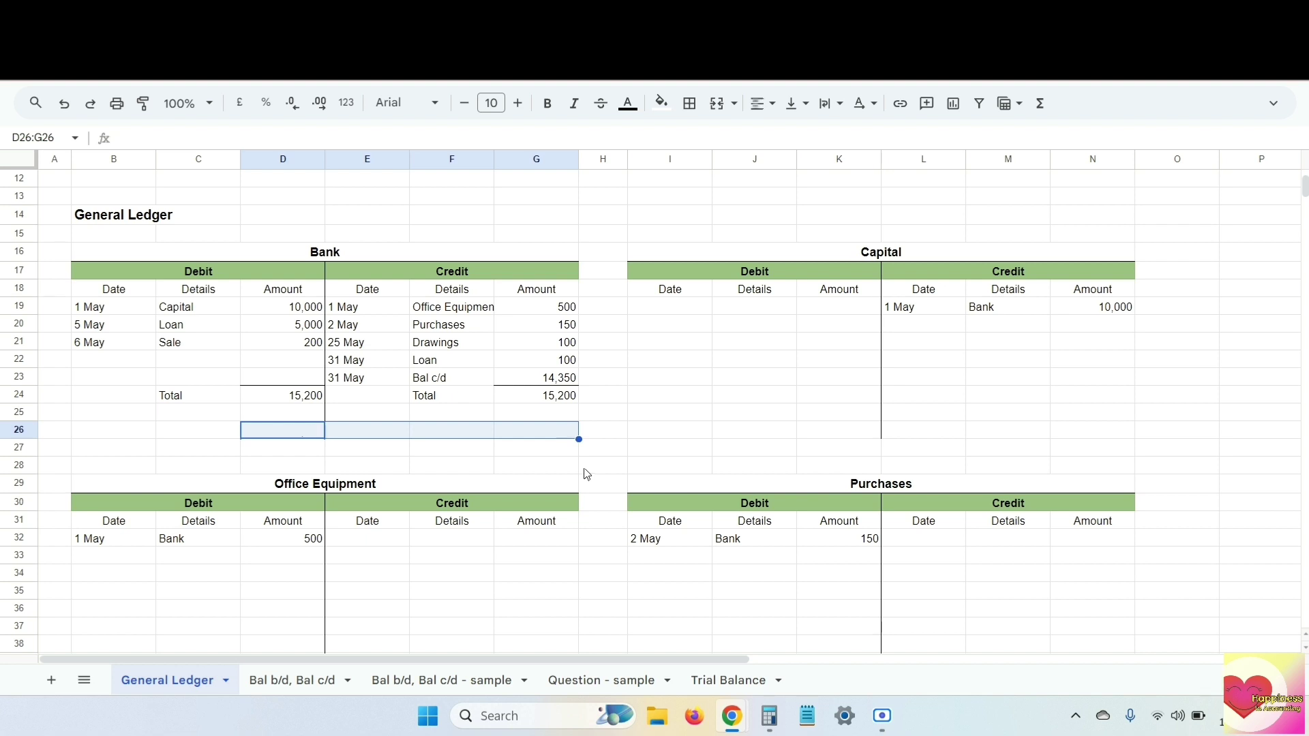
{"action": "left_click", "coordinate": [451, 452]}
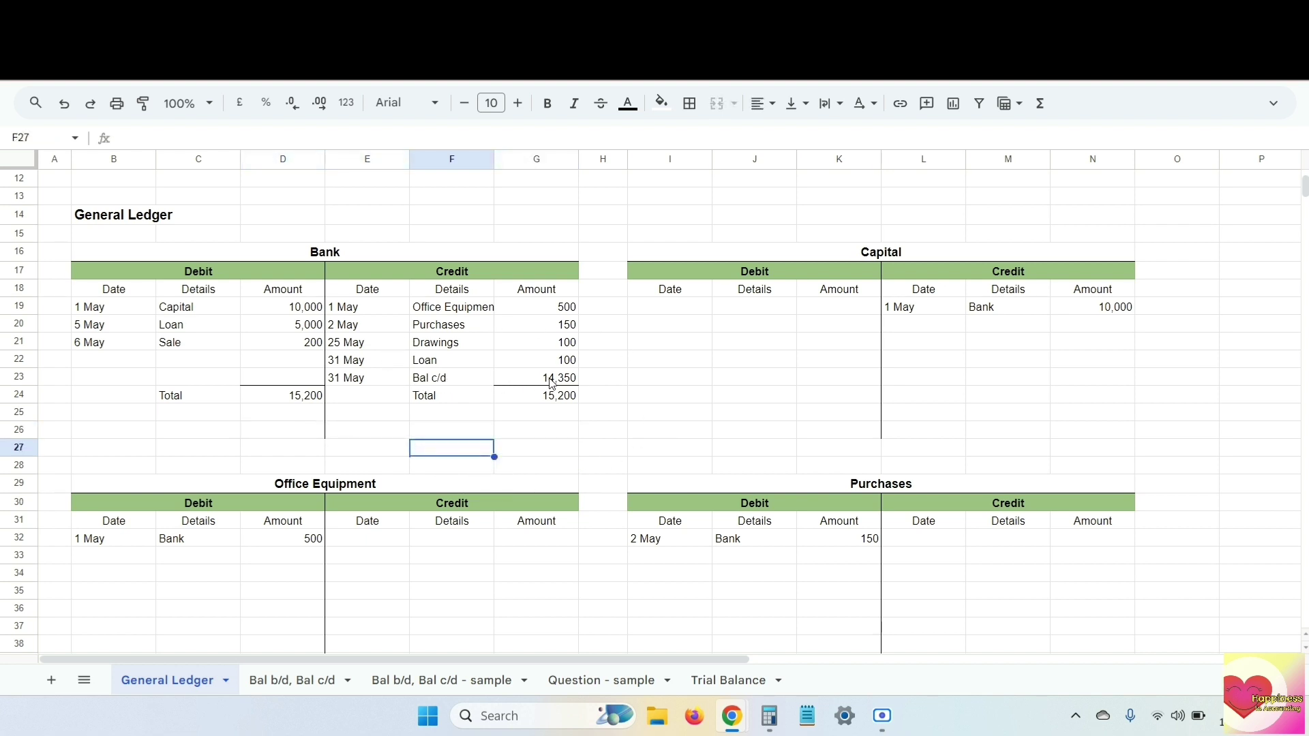
Step: Enter the opening balance on the Bank account's debit side in row 25: 1 June, Bal b/d, 14350
{"action": "left_click", "coordinate": [188, 417]}
{"action": "type", "text": "Bal b/d"}
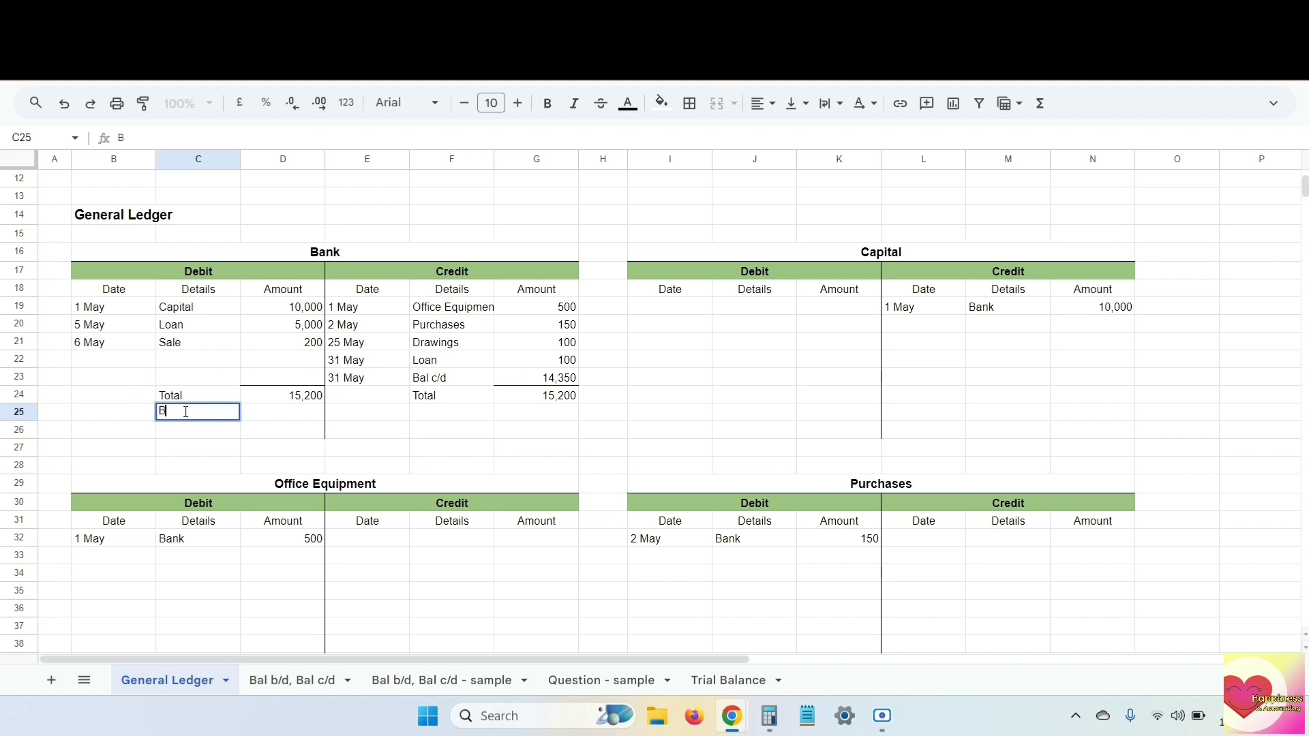
{"action": "left_click", "coordinate": [273, 415]}
{"action": "type", "text": "14,350"}
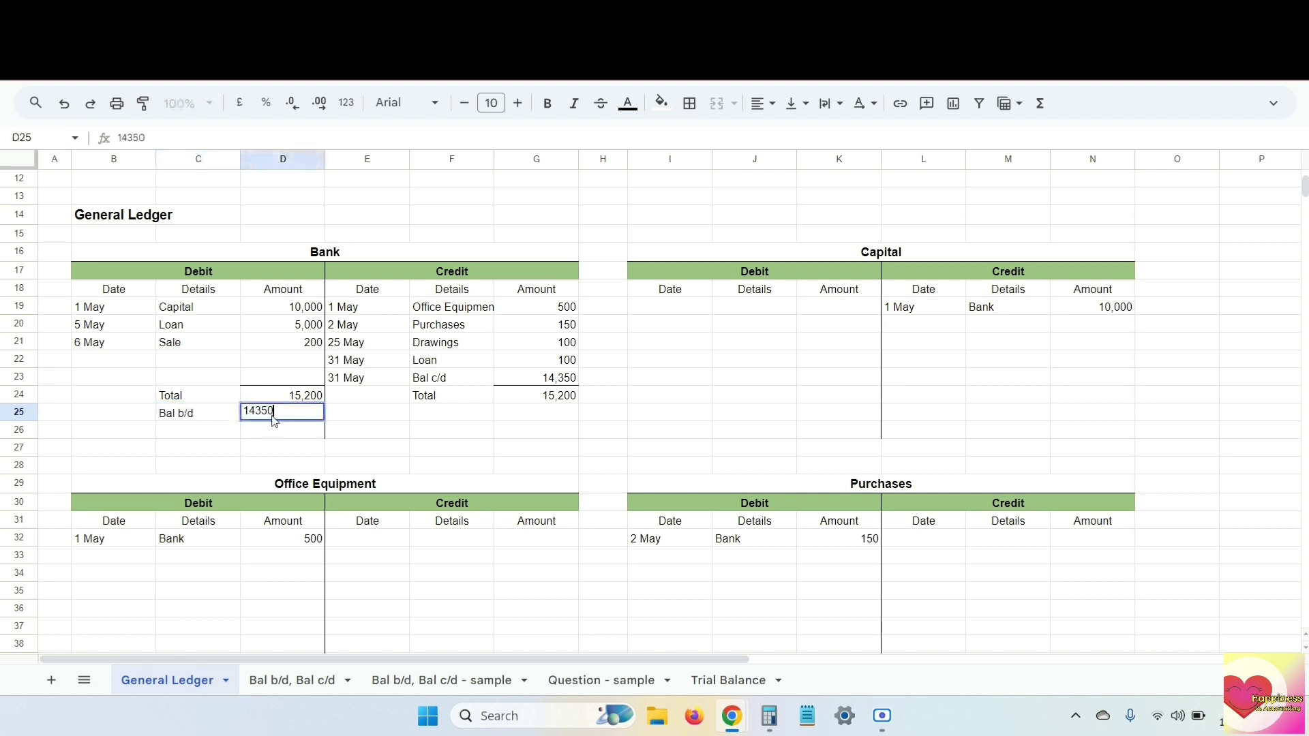
{"action": "key", "text": "Return"}
{"action": "left_click", "coordinate": [109, 419]}
{"action": "type", "text": "1 Jun"}
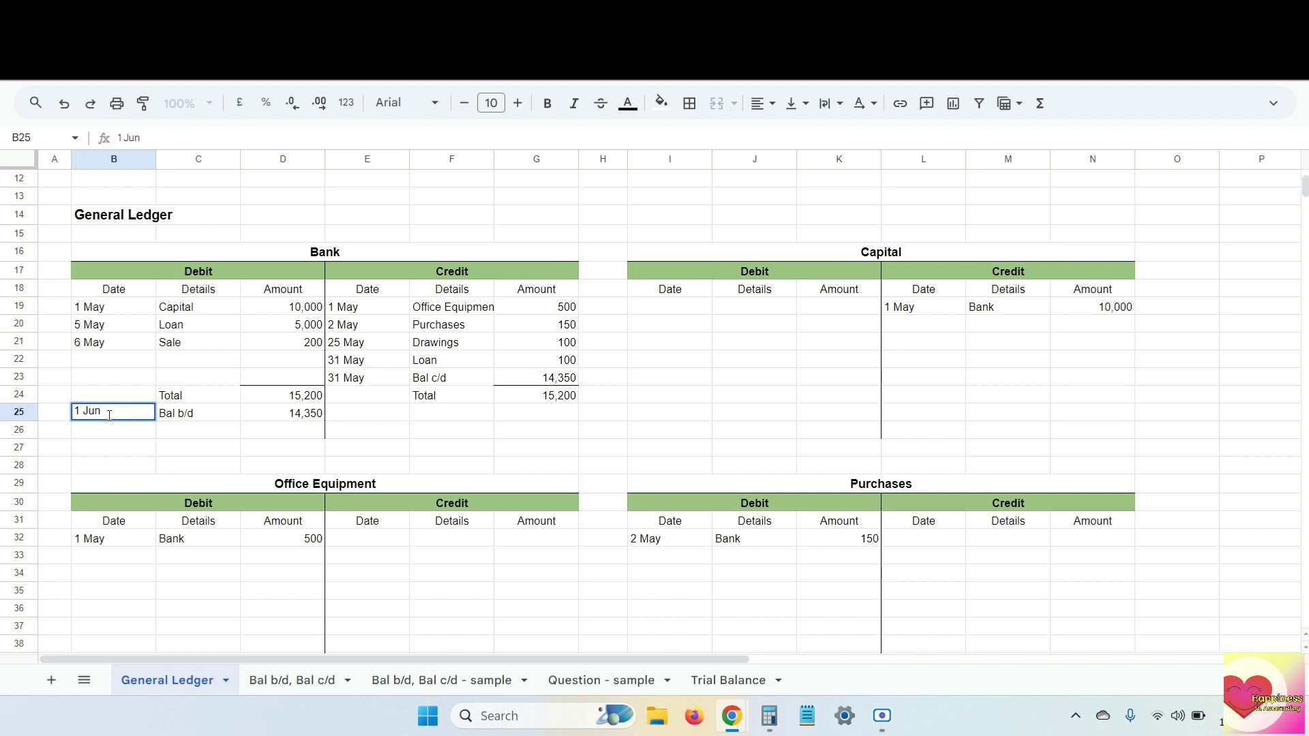
{"action": "type", "text": "e"}
{"action": "key", "text": "Return"}
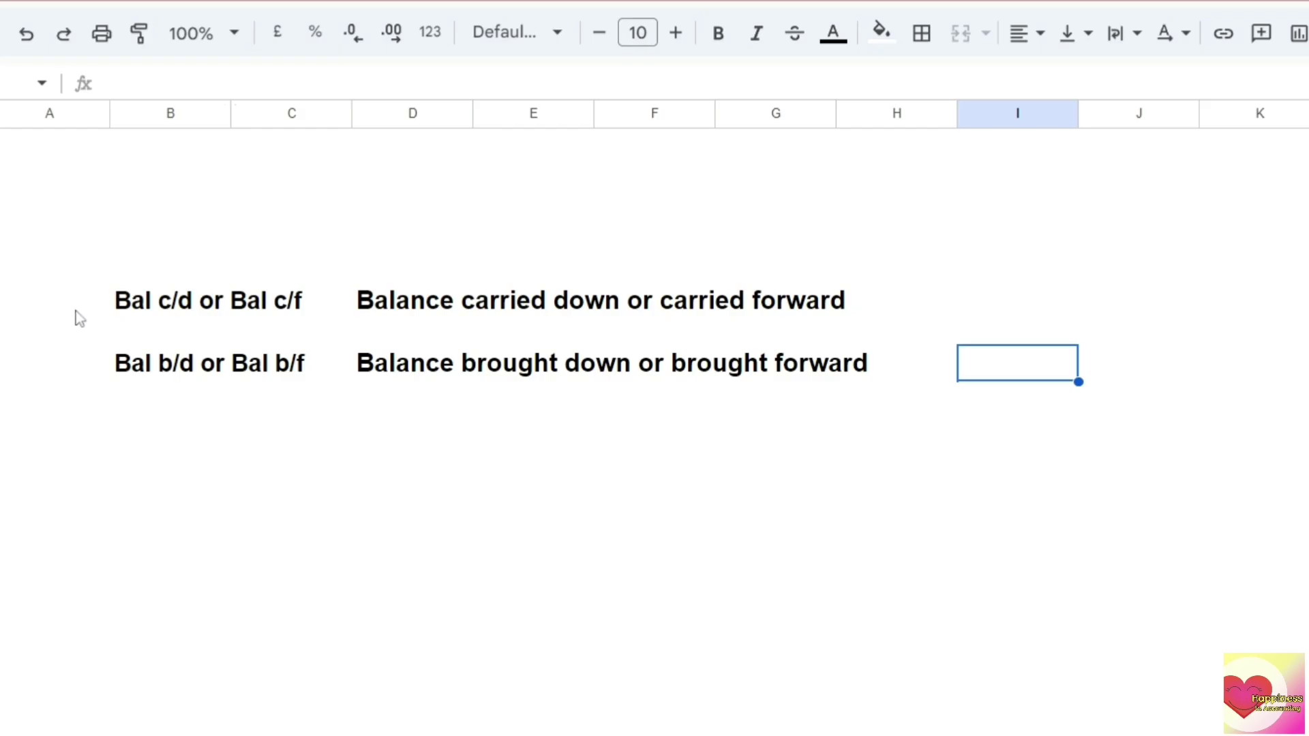
Step: On the Bal b/d, Bal c/d sheet, enter the note beginning in column I beside the balance brought down definition
{"action": "left_click", "coordinate": [54, 305]}
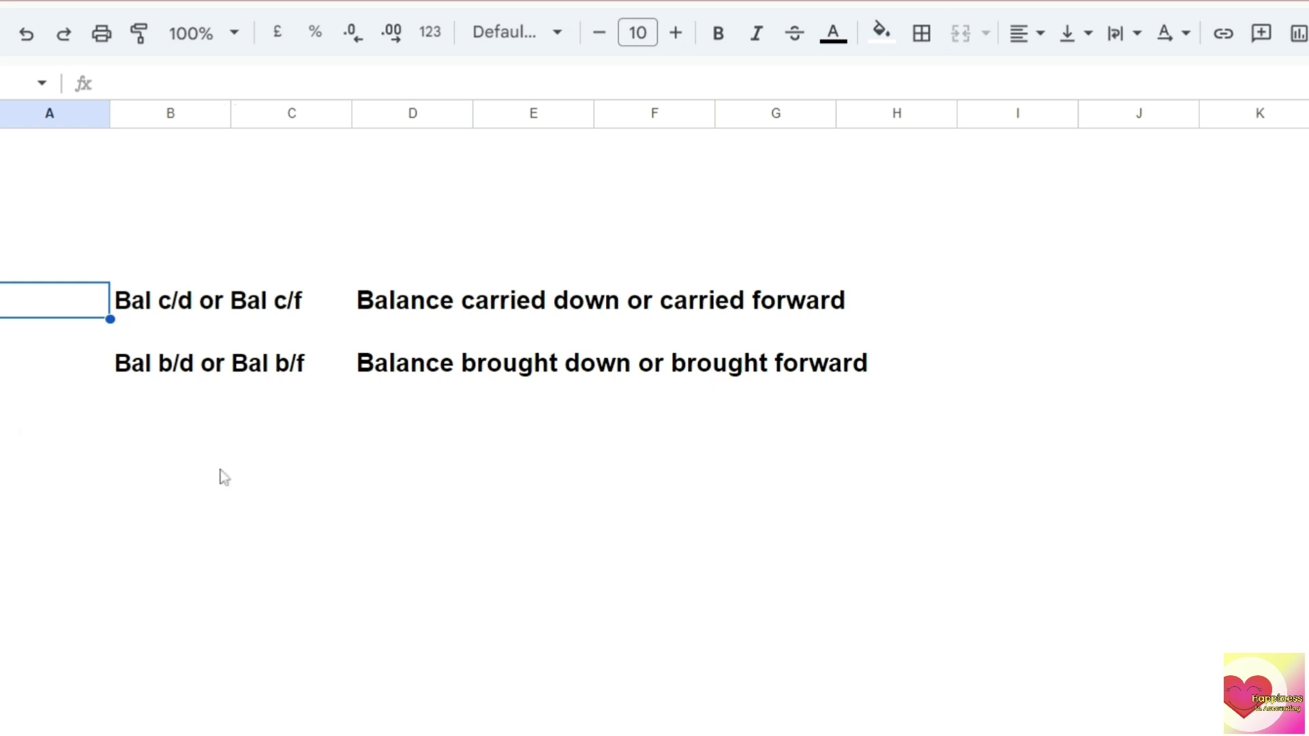
{"action": "left_click", "coordinate": [30, 372]}
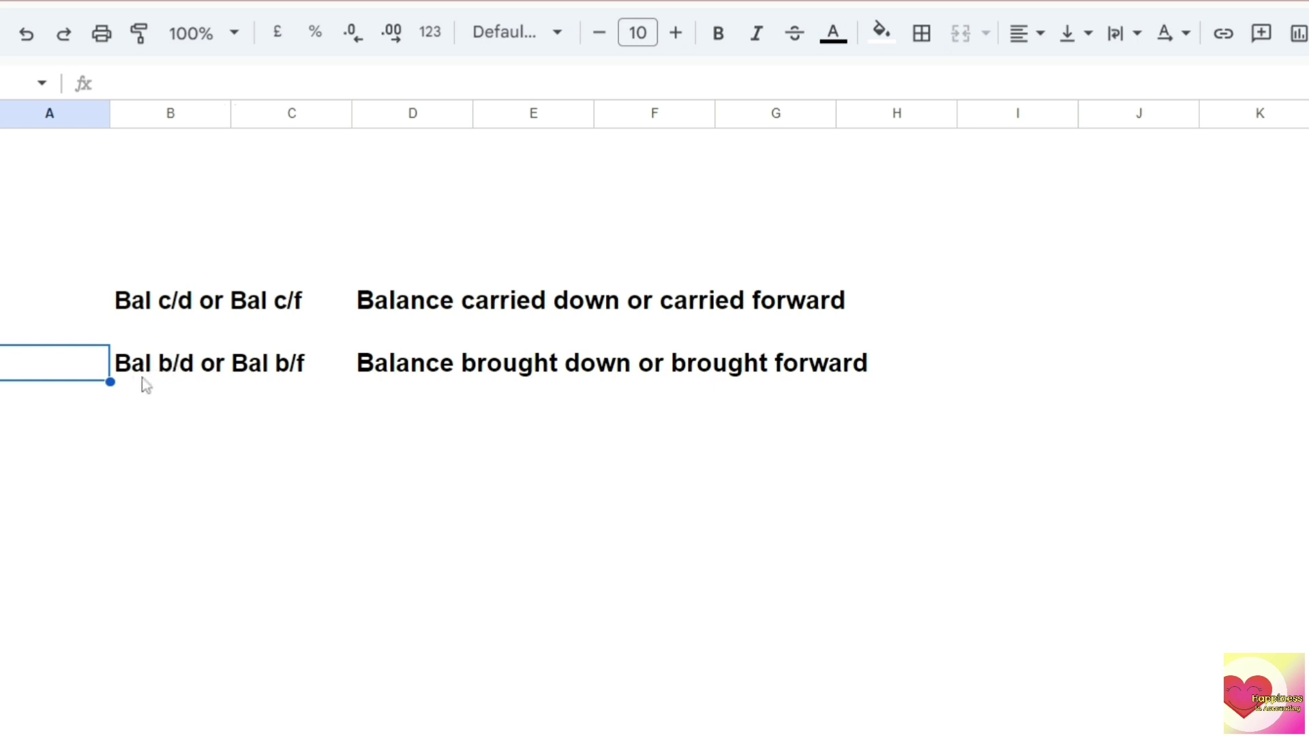
{"action": "left_click", "coordinate": [1066, 373]}
{"action": "type", "text": "beginni"}
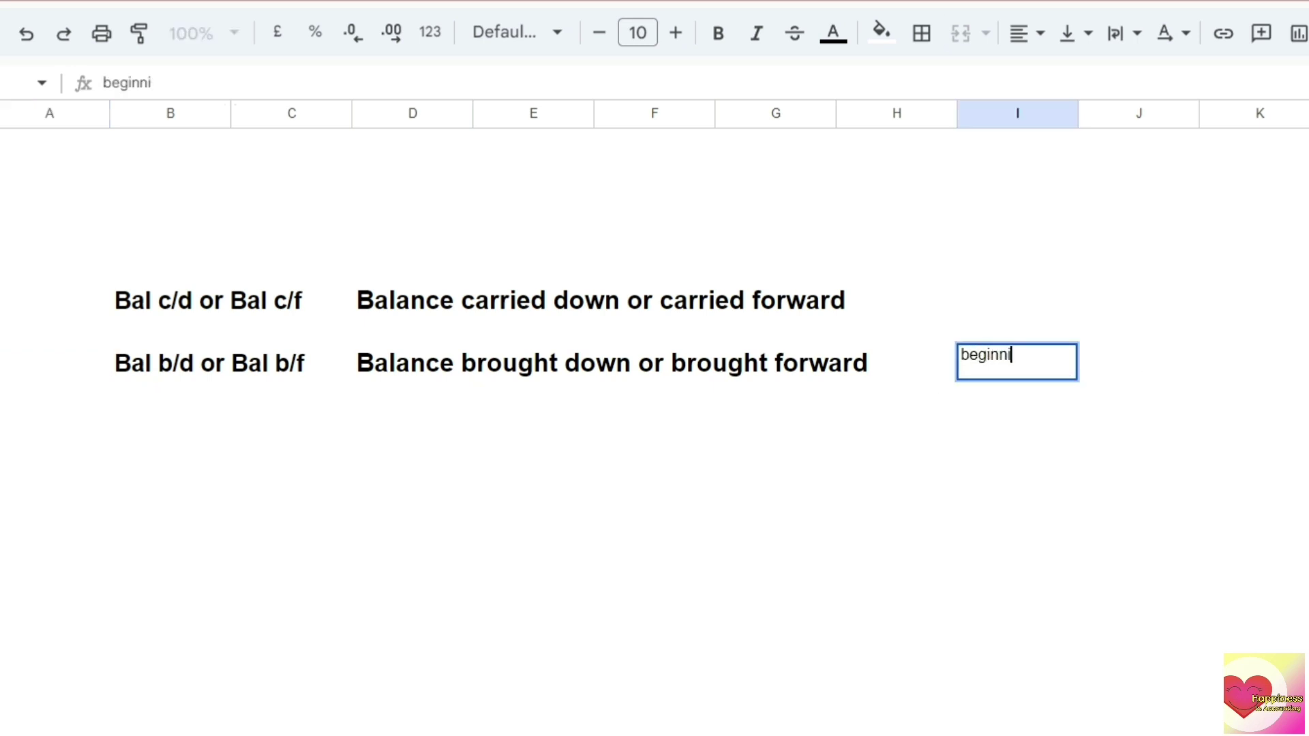
{"action": "type", "text": "ng"}
{"action": "key", "text": "Return"}
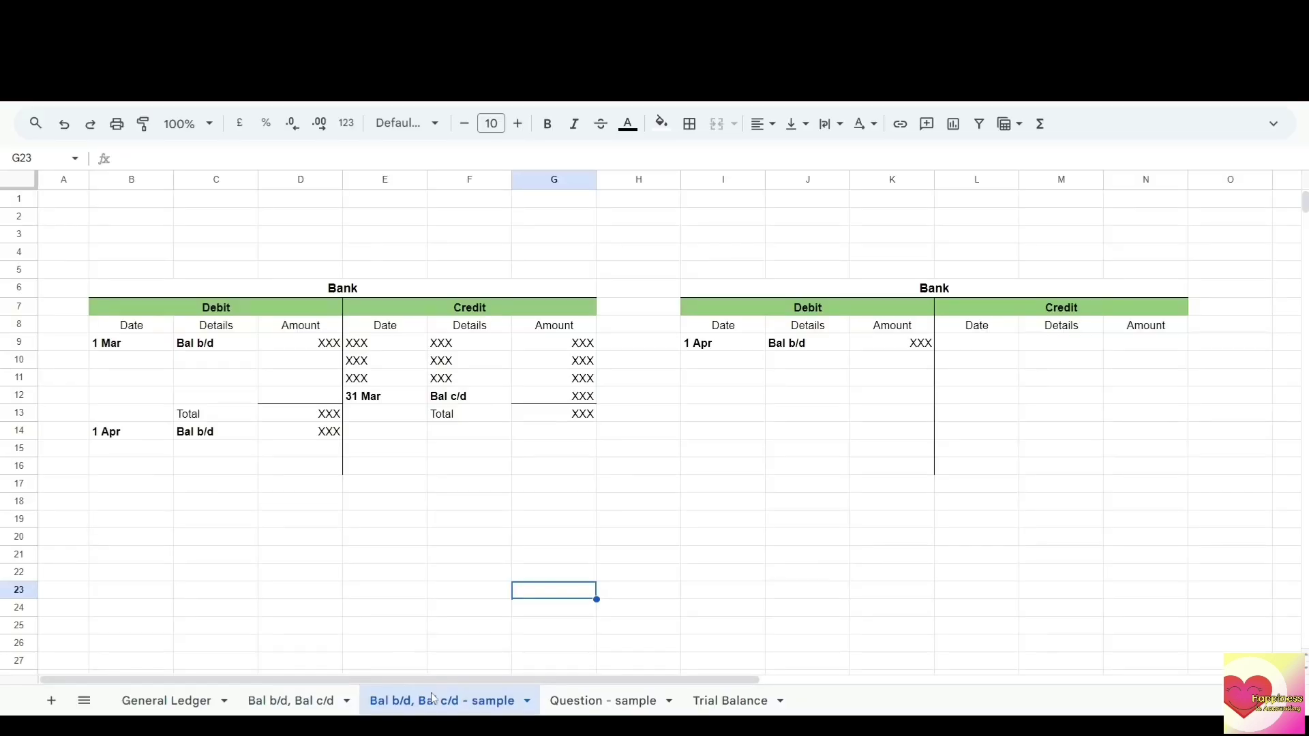
Step: Examine the sample March Bank account's opening Bal b/d, closing Bal c/d and 1 Apr Bal b/d lines, and the April account's opening line
{"action": "left_click", "coordinate": [335, 289]}
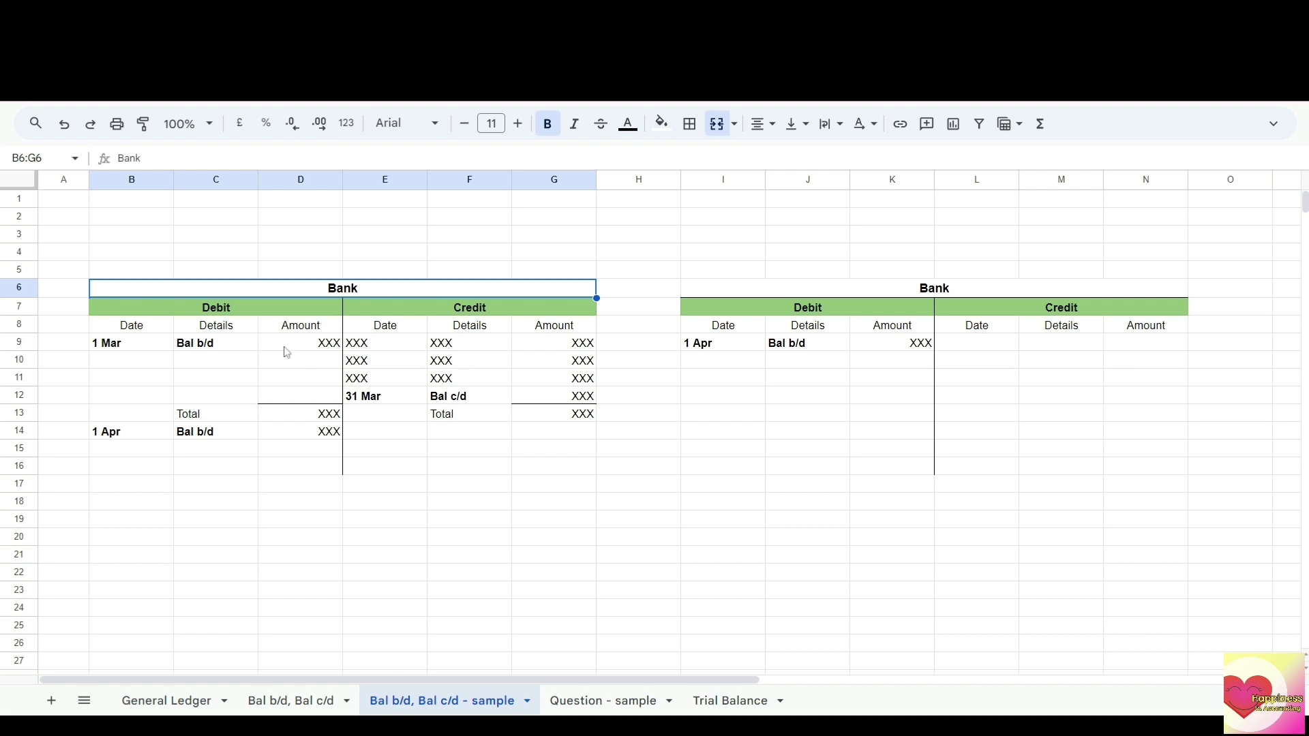
{"action": "left_click", "coordinate": [200, 349]}
{"action": "left_click", "coordinate": [126, 351]}
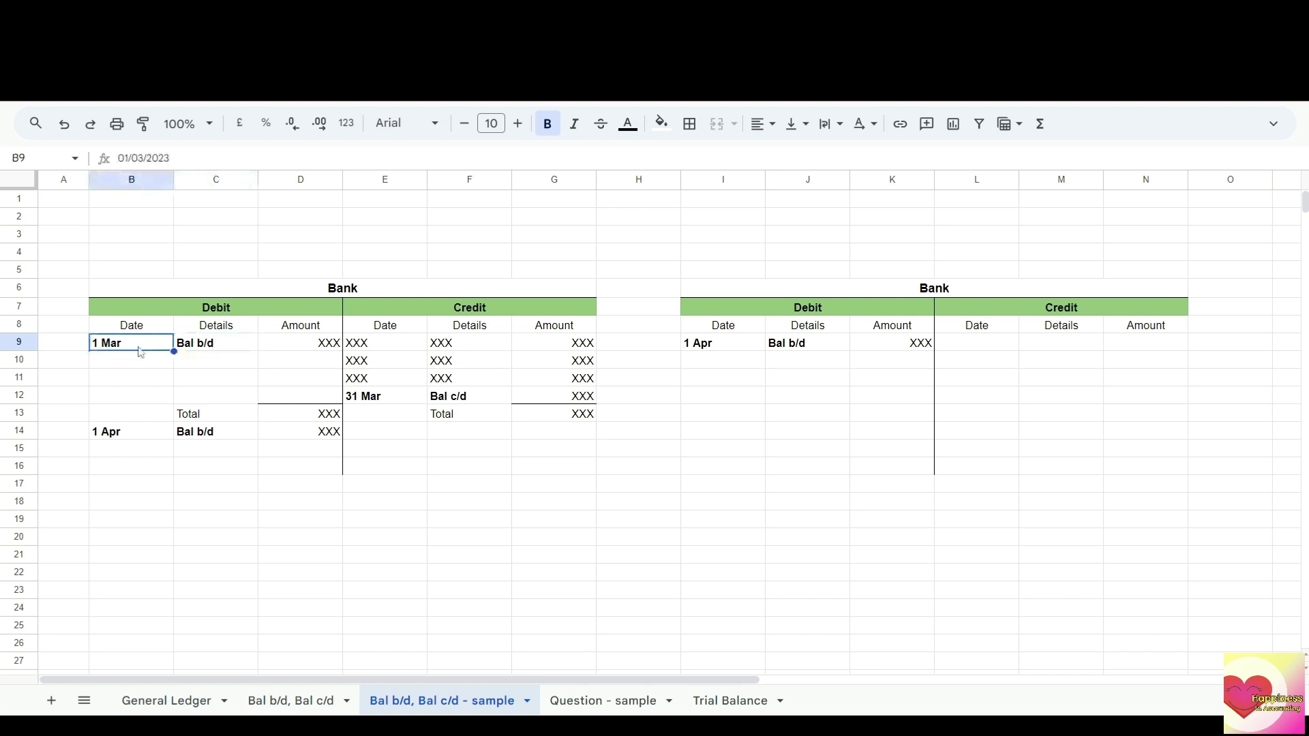
{"action": "left_click", "coordinate": [483, 401]}
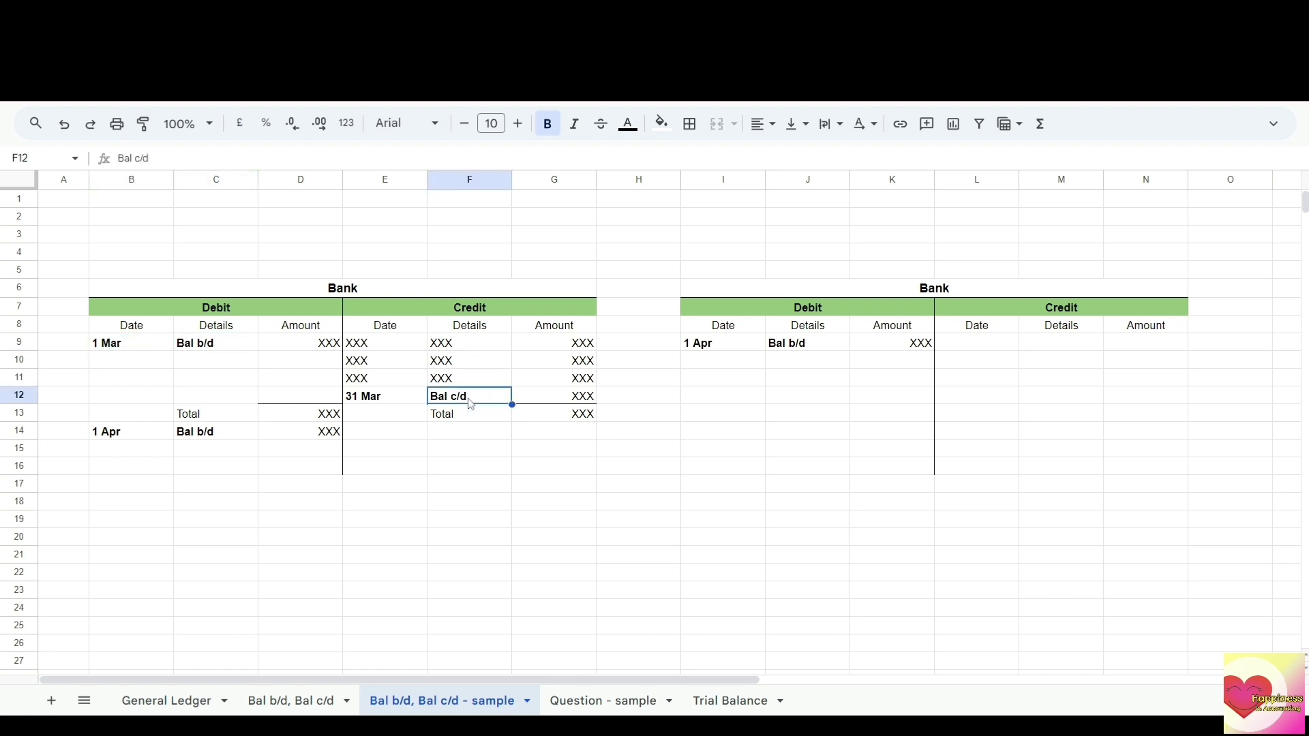
{"action": "left_click", "coordinate": [411, 403]}
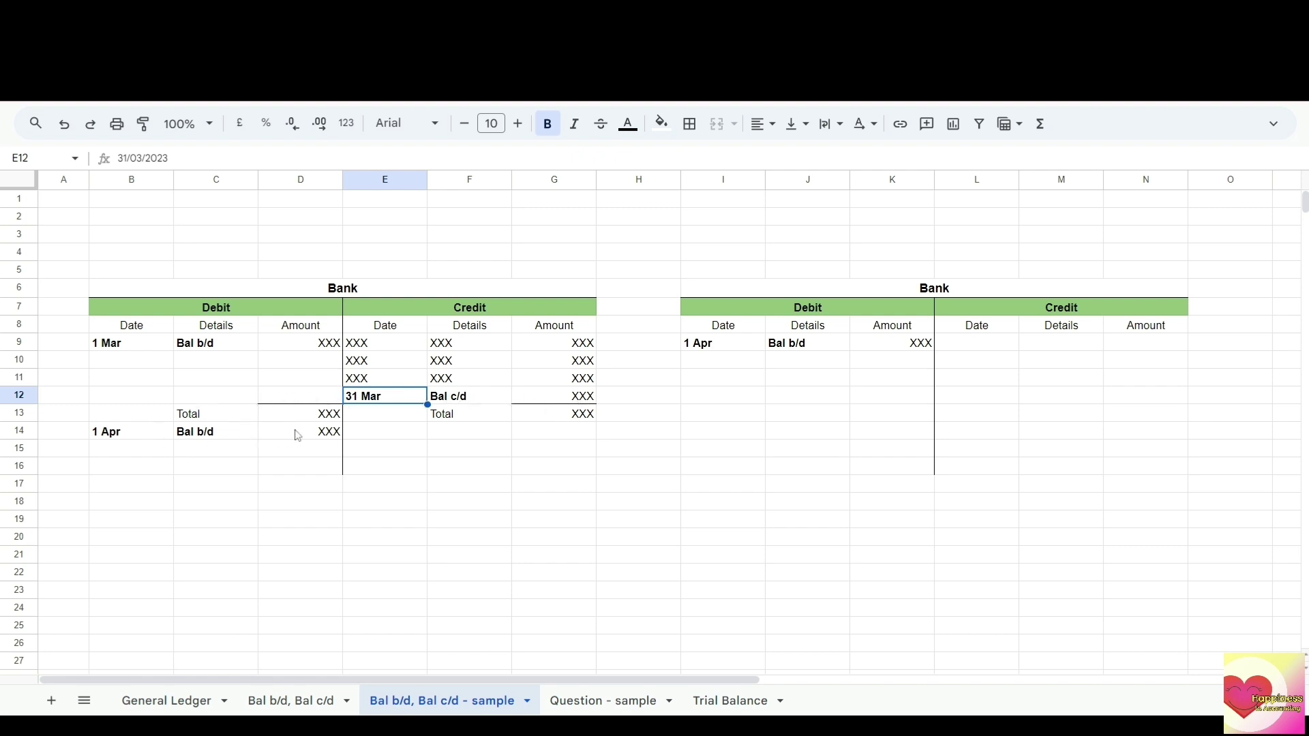
{"action": "left_click", "coordinate": [208, 440]}
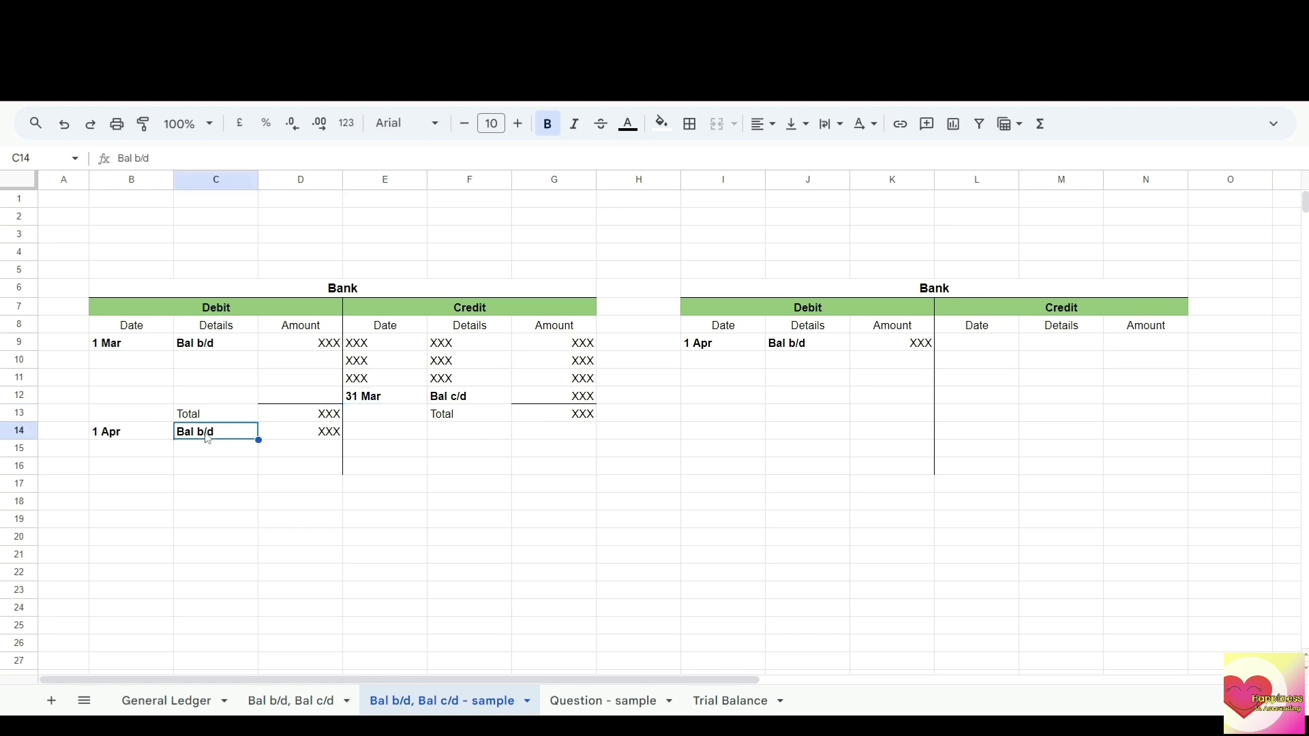
{"action": "left_click", "coordinate": [321, 438]}
{"action": "left_click", "coordinate": [101, 435]}
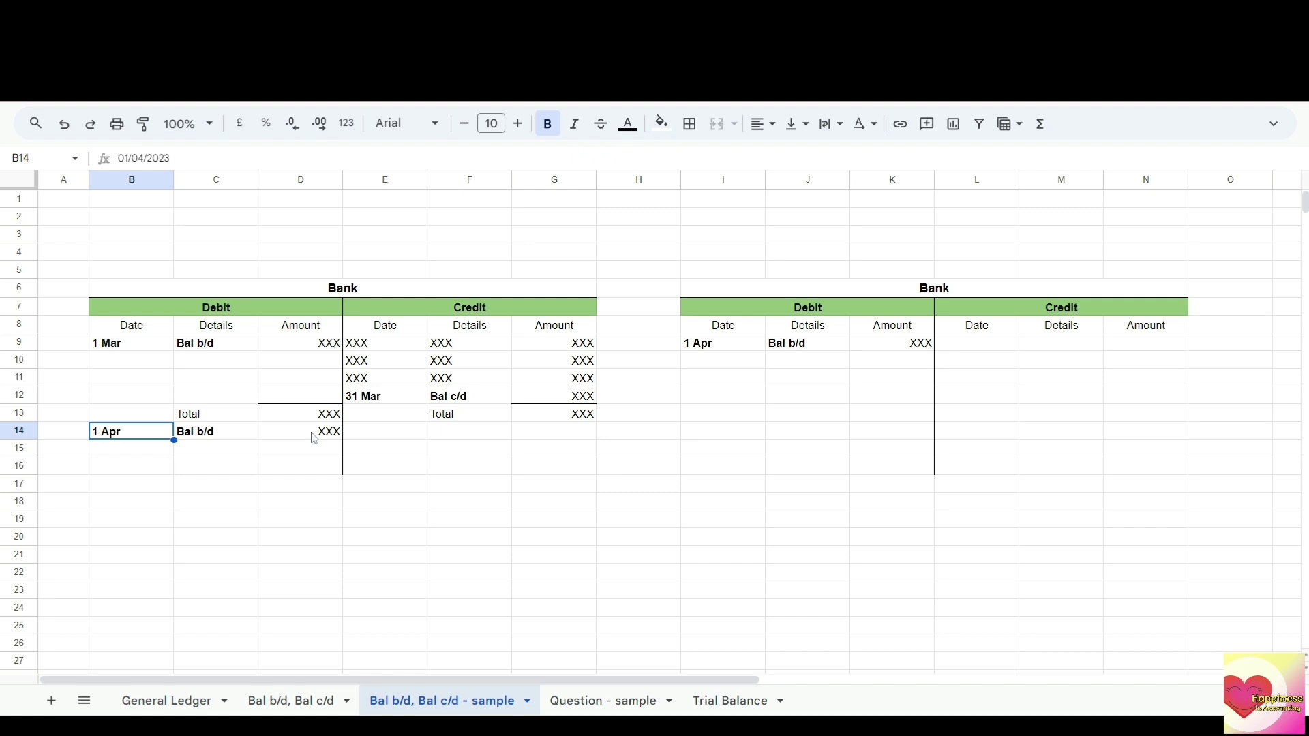
{"action": "left_click", "coordinate": [137, 447]}
{"action": "left_click_drag", "start_coordinate": [136, 432], "coordinate": [314, 439]}
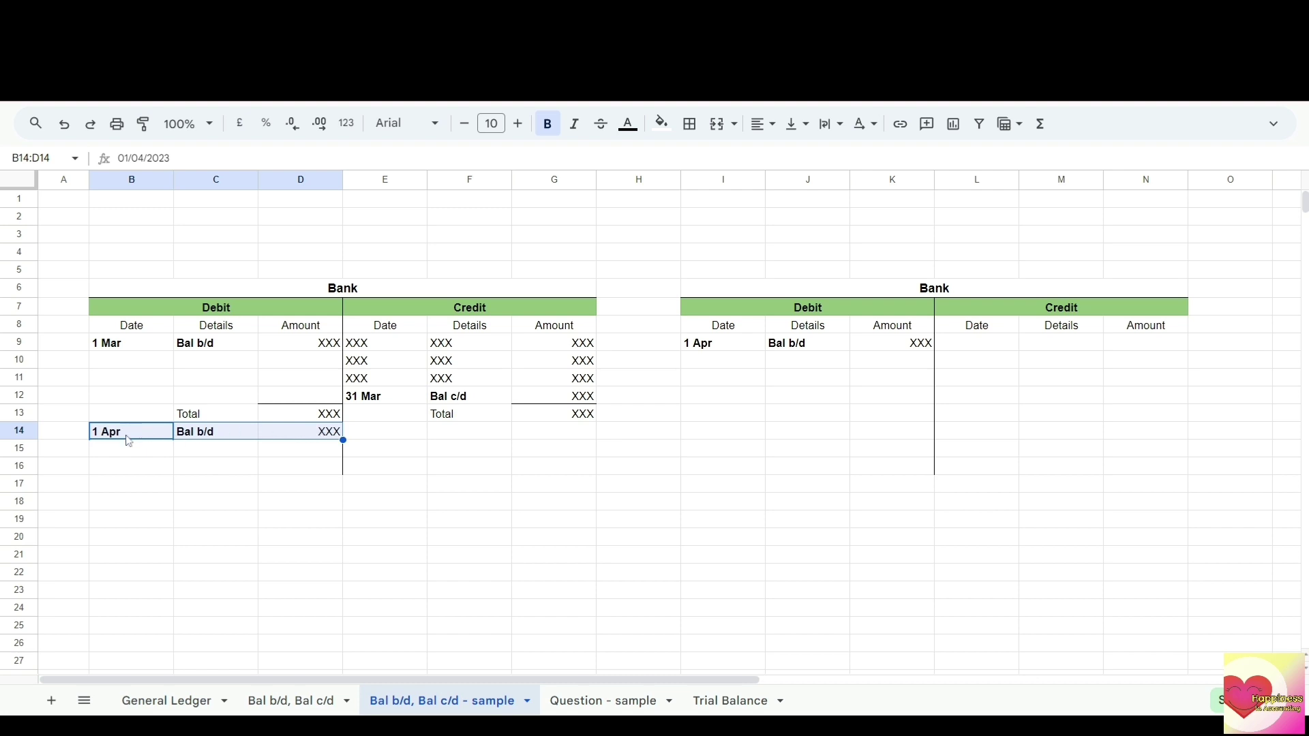
{"action": "left_click", "coordinate": [887, 290]}
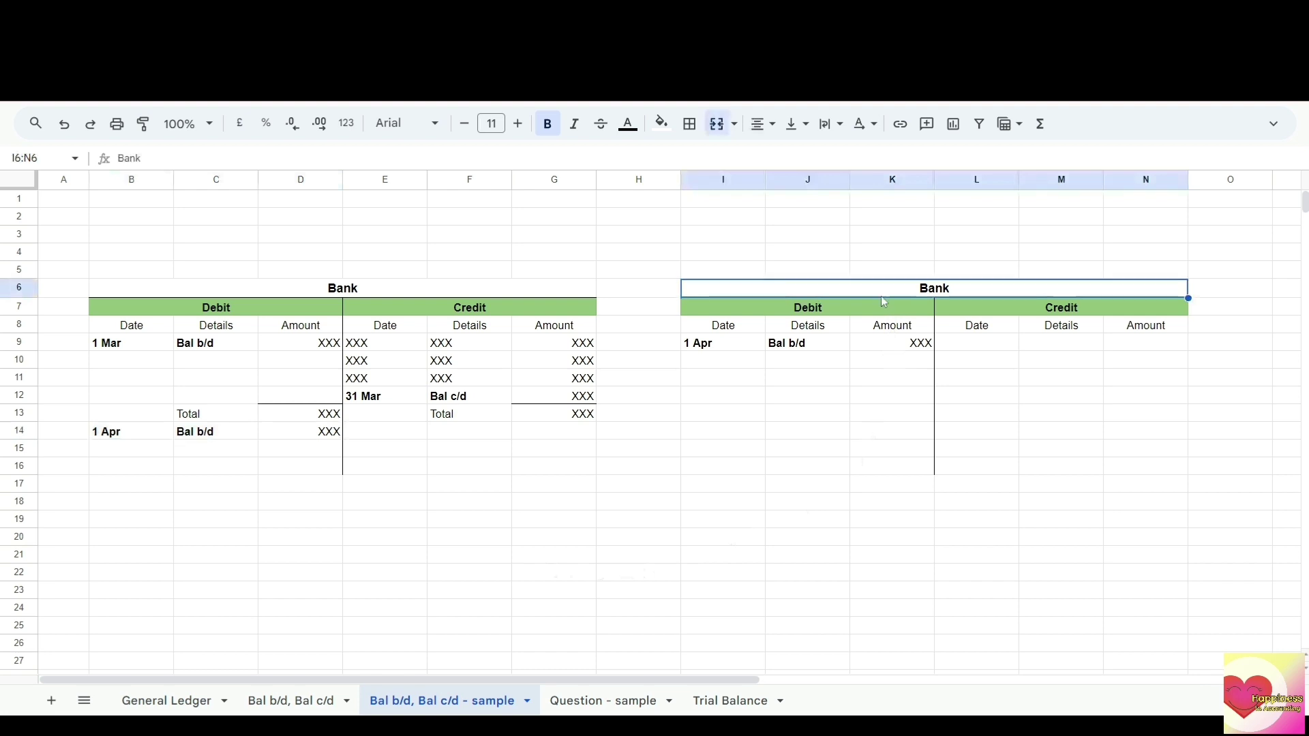
{"action": "left_click_drag", "start_coordinate": [715, 344], "coordinate": [865, 353]}
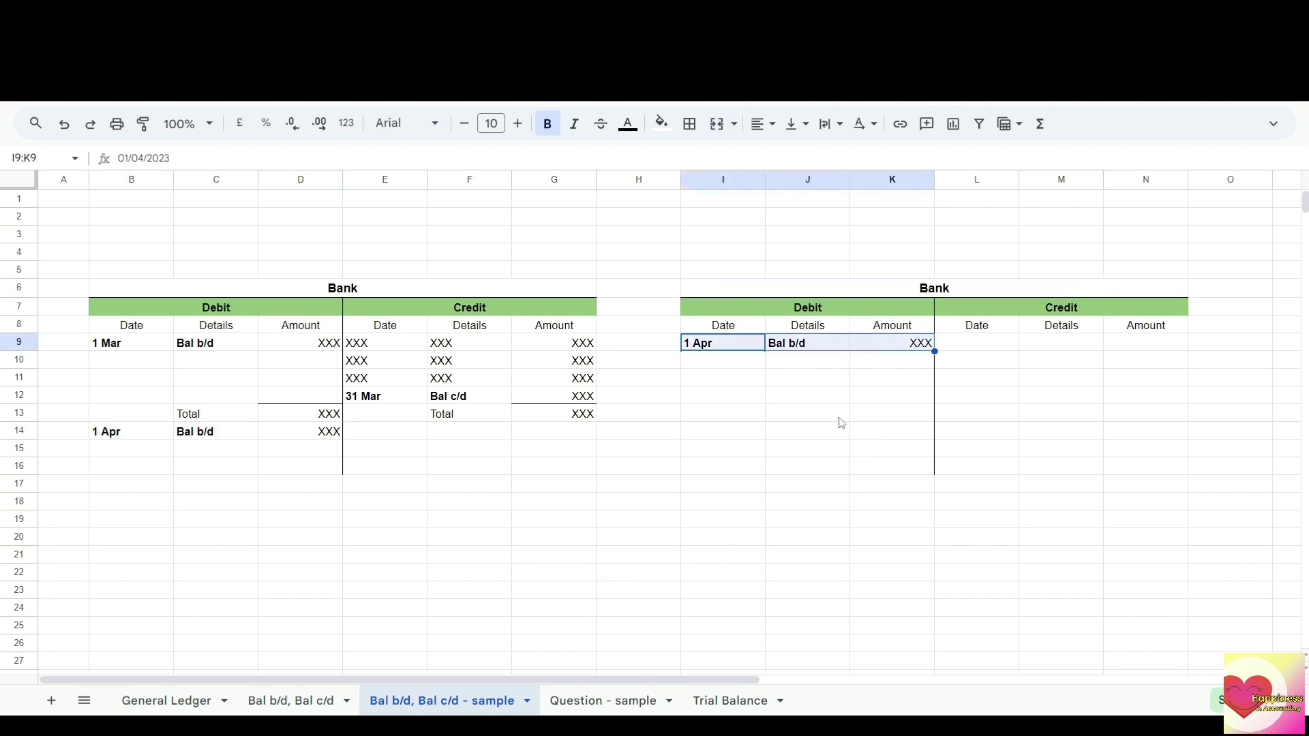
{"action": "left_click", "coordinate": [980, 508]}
{"action": "left_click_drag", "start_coordinate": [113, 349], "coordinate": [289, 348]}
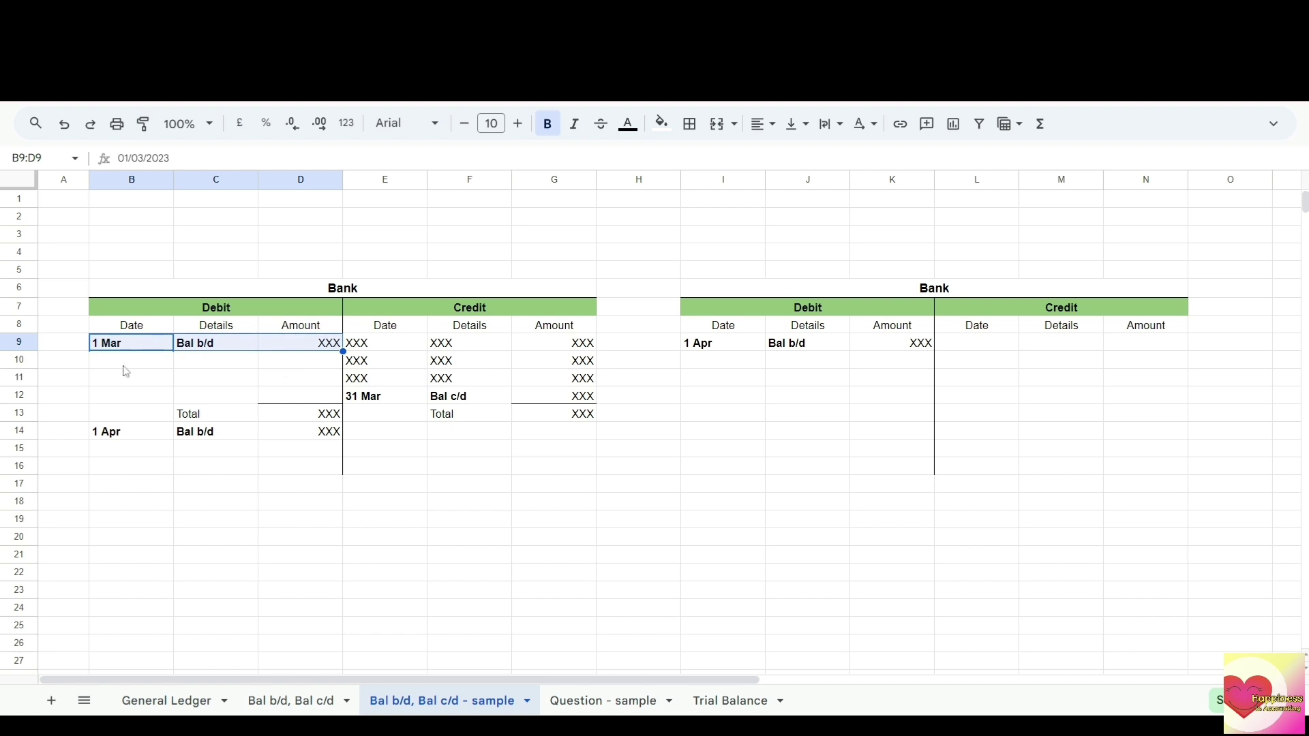
{"action": "left_click", "coordinate": [48, 292]}
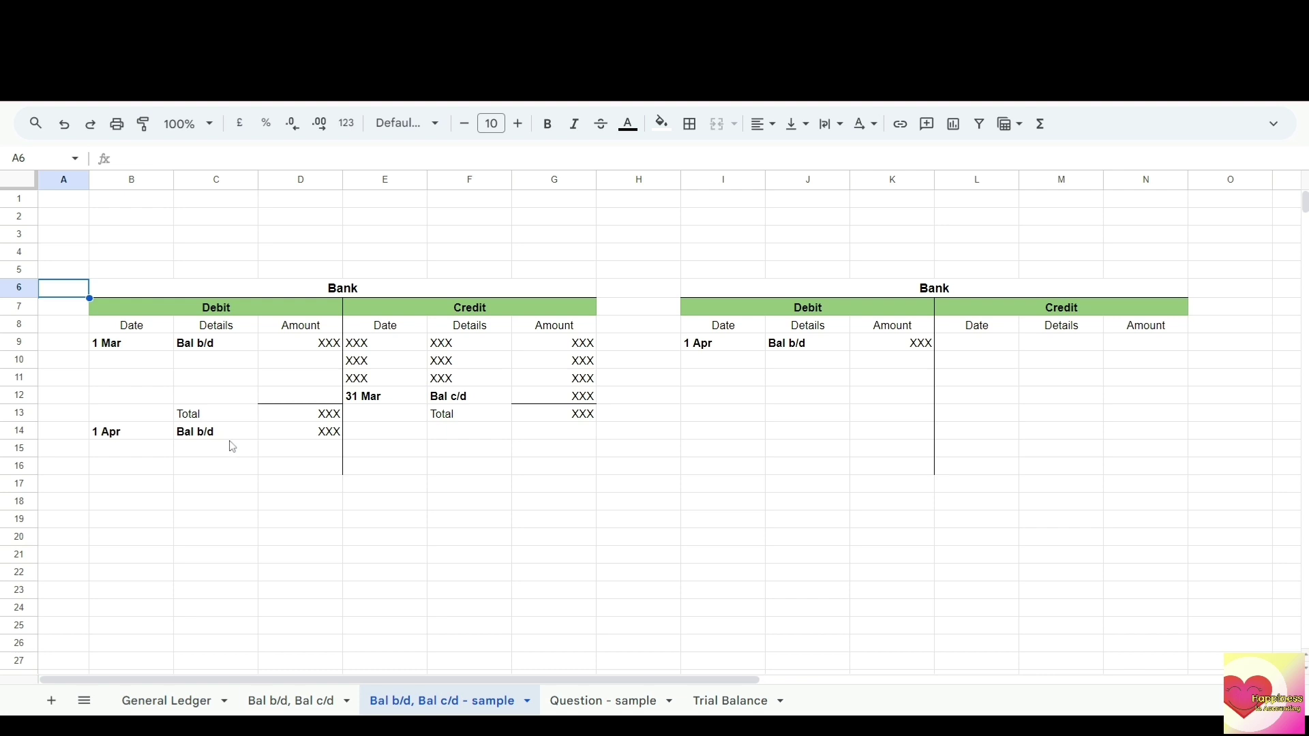
Step: Return to the General Ledger sheet and review the example transactions and the balanced Bank account
{"action": "left_click", "coordinate": [167, 701]}
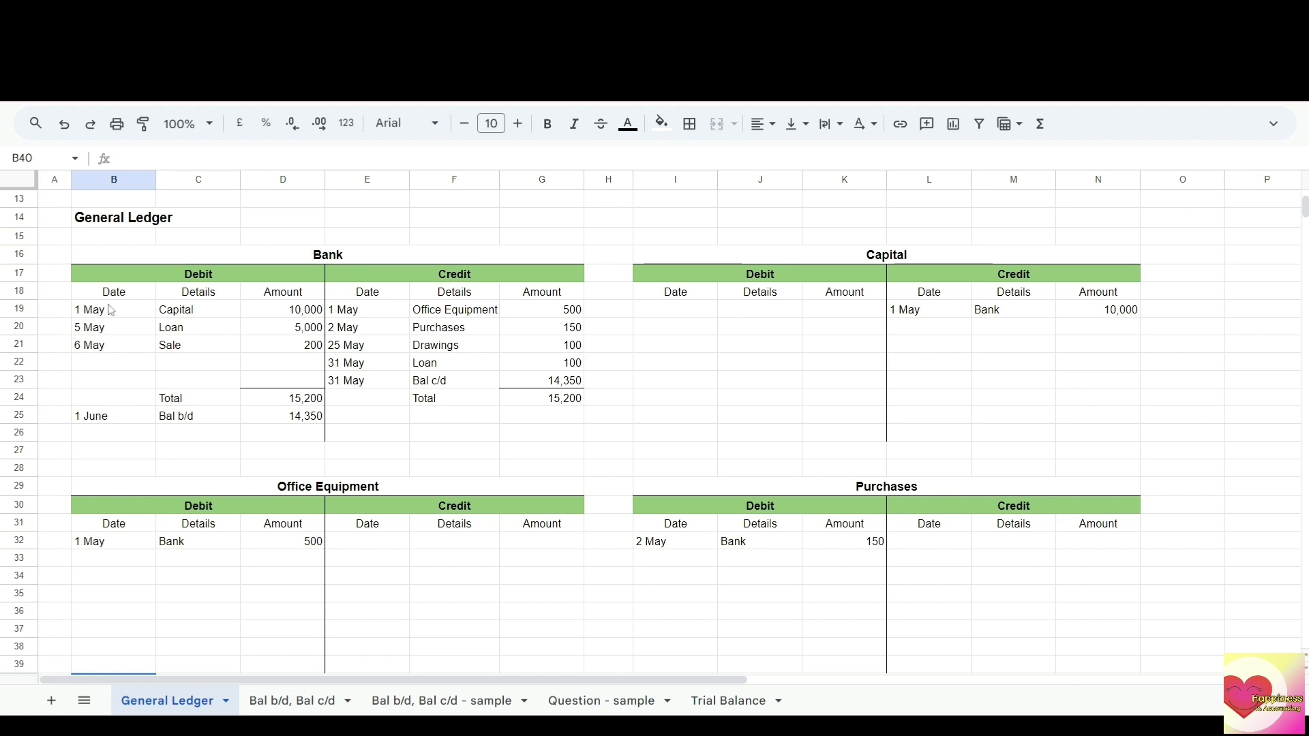
{"action": "scroll", "coordinate": [452, 426], "scroll_direction": "up", "scroll_amount": 3}
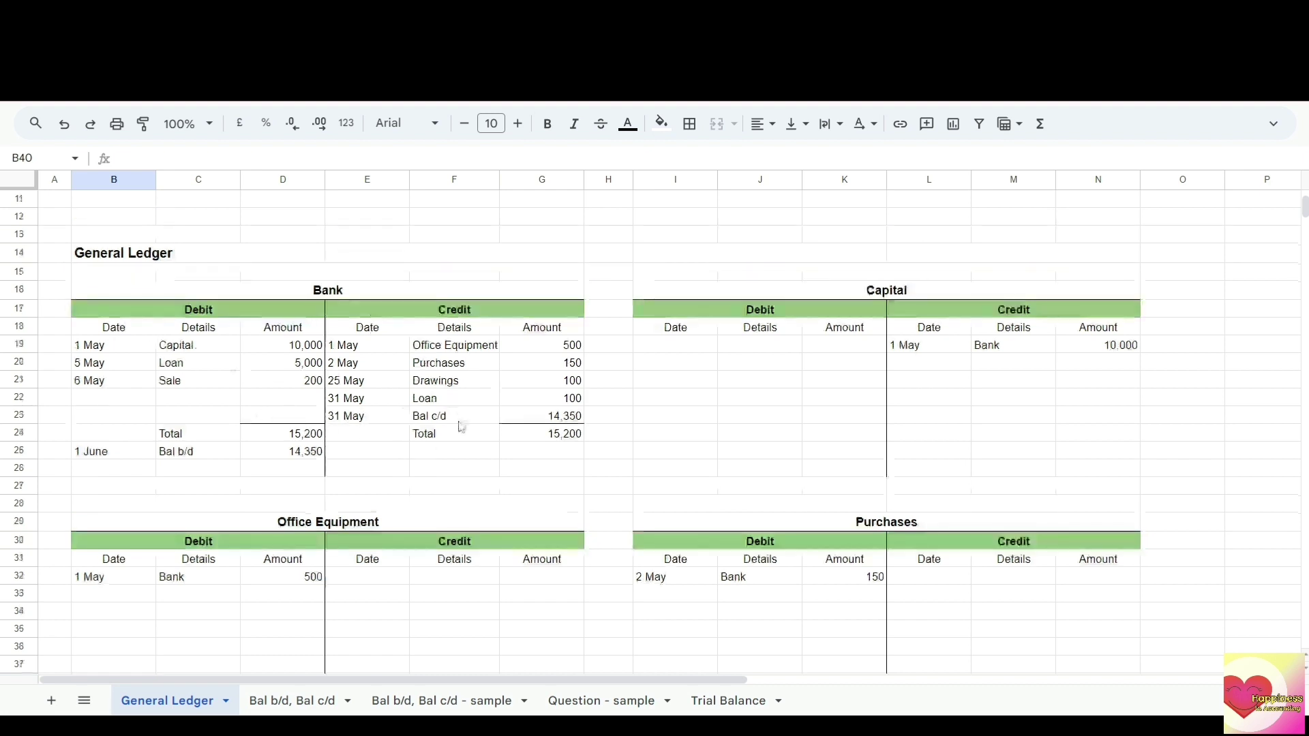
{"action": "scroll", "coordinate": [463, 437], "scroll_direction": "up", "scroll_amount": 1}
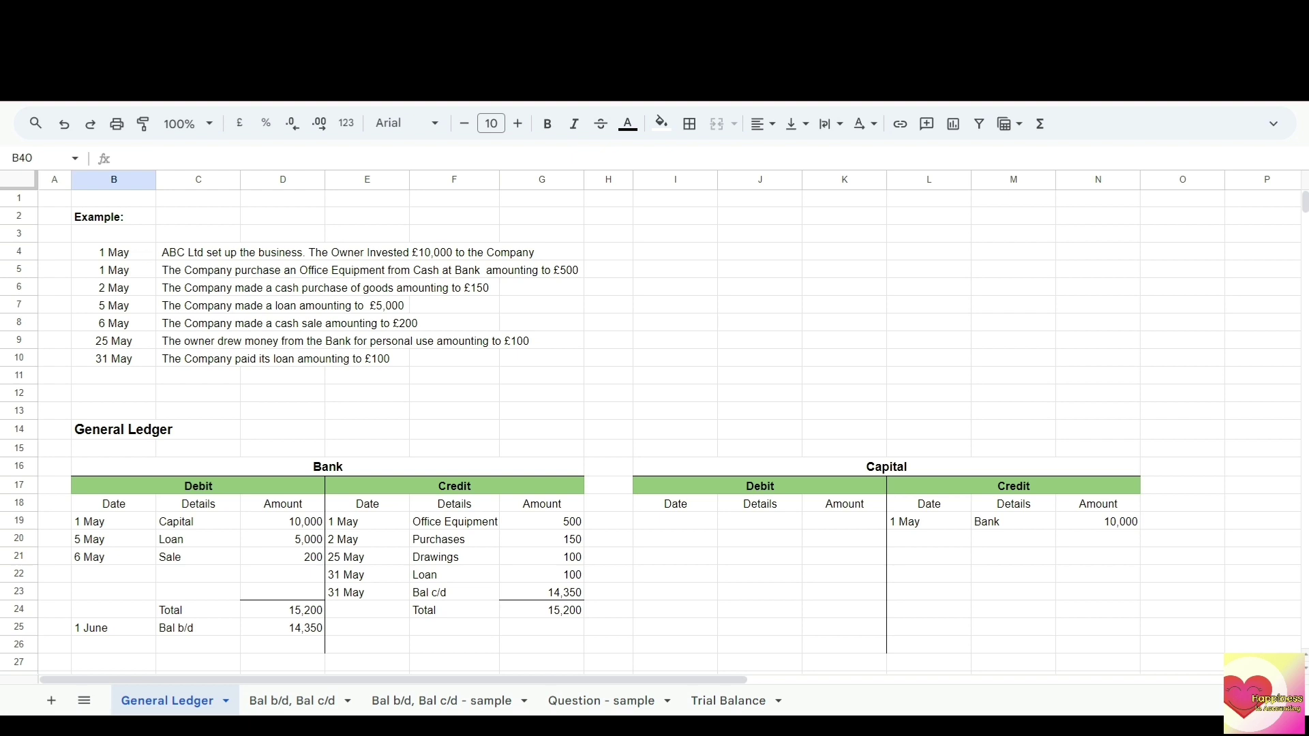
{"action": "scroll", "coordinate": [819, 668], "scroll_direction": "down", "scroll_amount": 4}
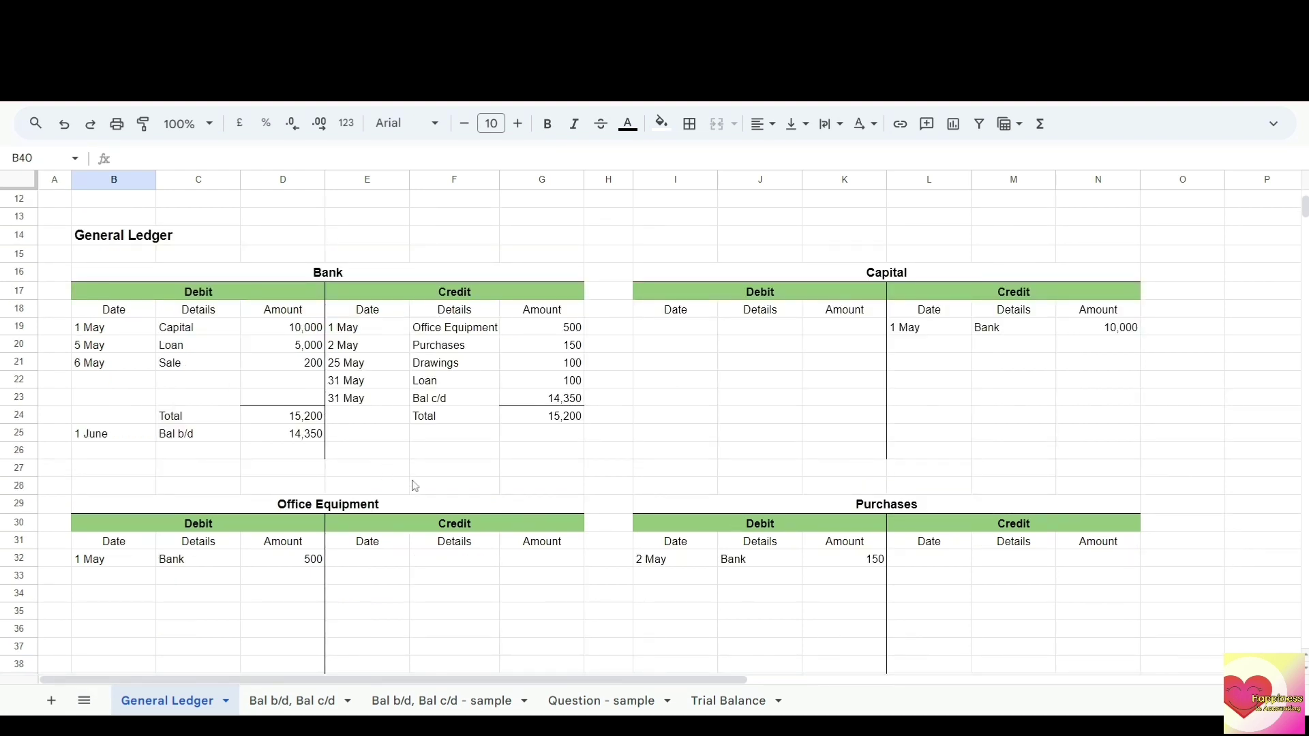
{"action": "scroll", "coordinate": [425, 487], "scroll_direction": "down", "scroll_amount": 1}
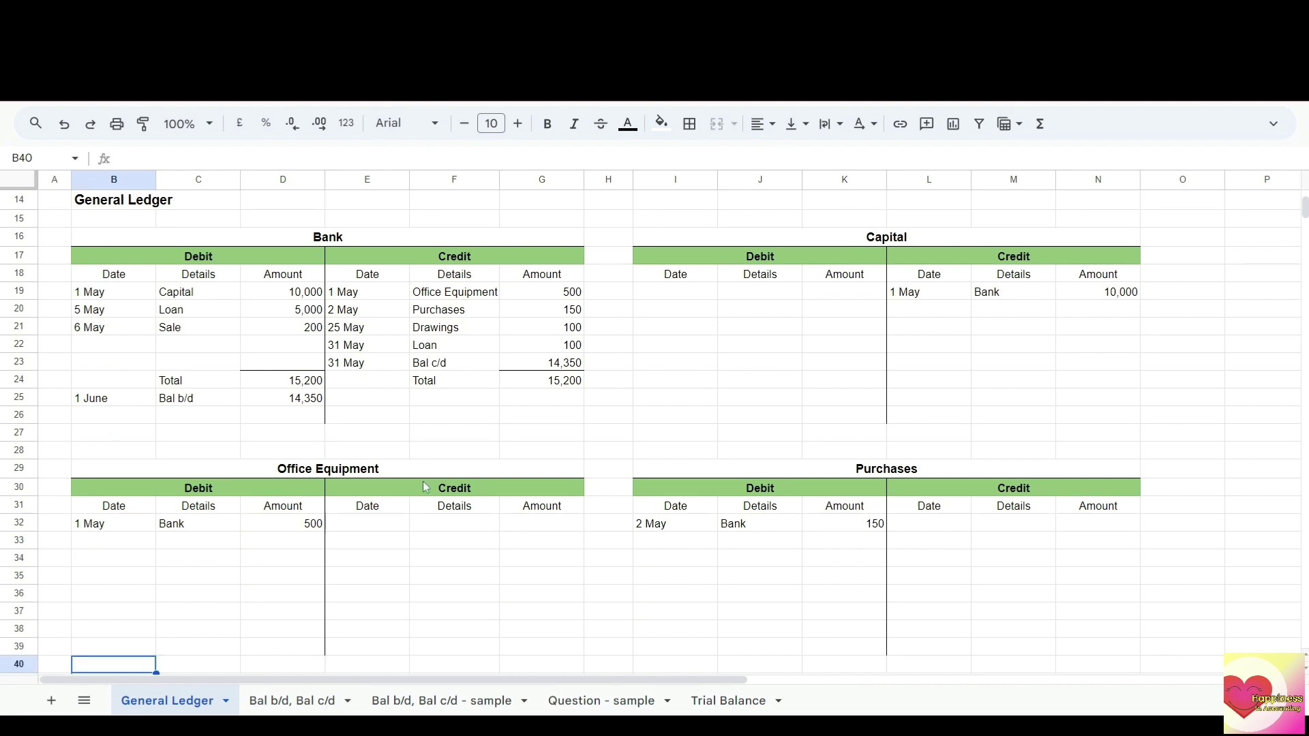
Step: Enter 500 as the total of the Office Equipment account's debit side in row 33
{"action": "left_click", "coordinate": [326, 475]}
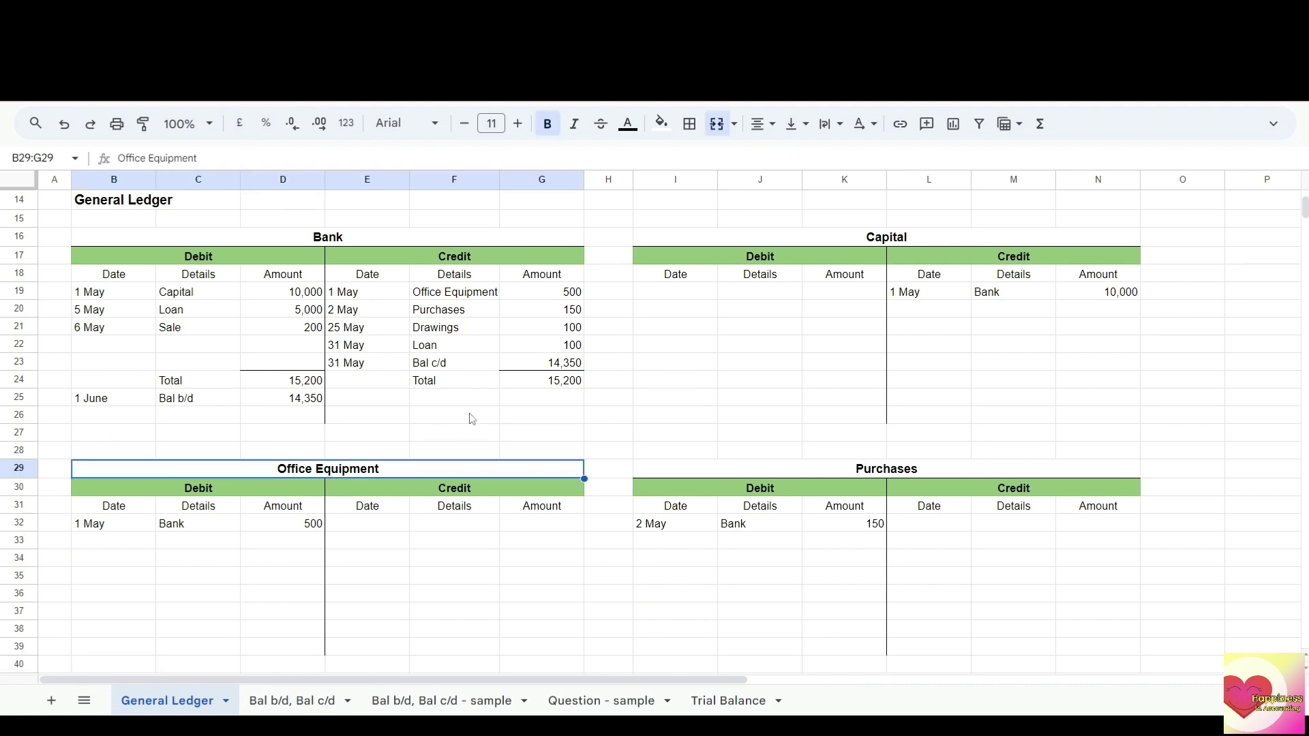
{"action": "scroll", "coordinate": [473, 419], "scroll_direction": "down", "scroll_amount": 4}
{"action": "scroll", "coordinate": [468, 418], "scroll_direction": "down", "scroll_amount": 1}
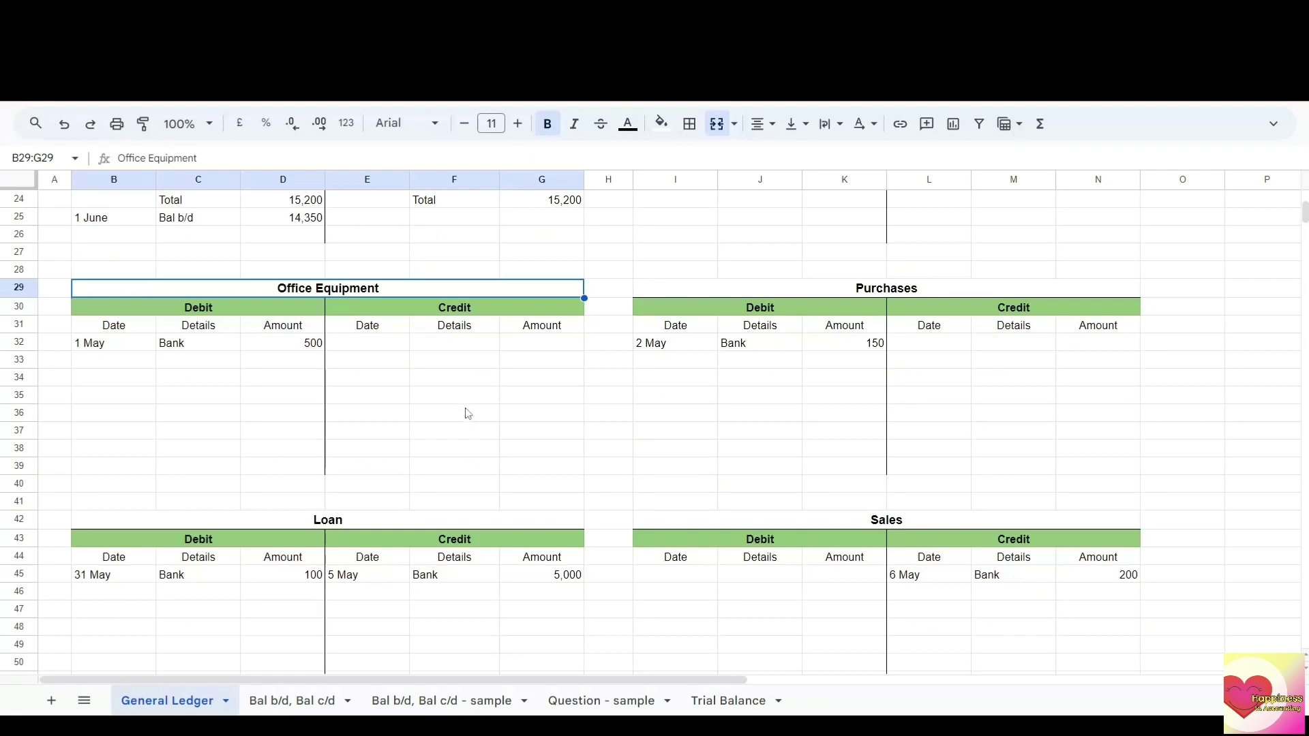
{"action": "left_click", "coordinate": [293, 367]}
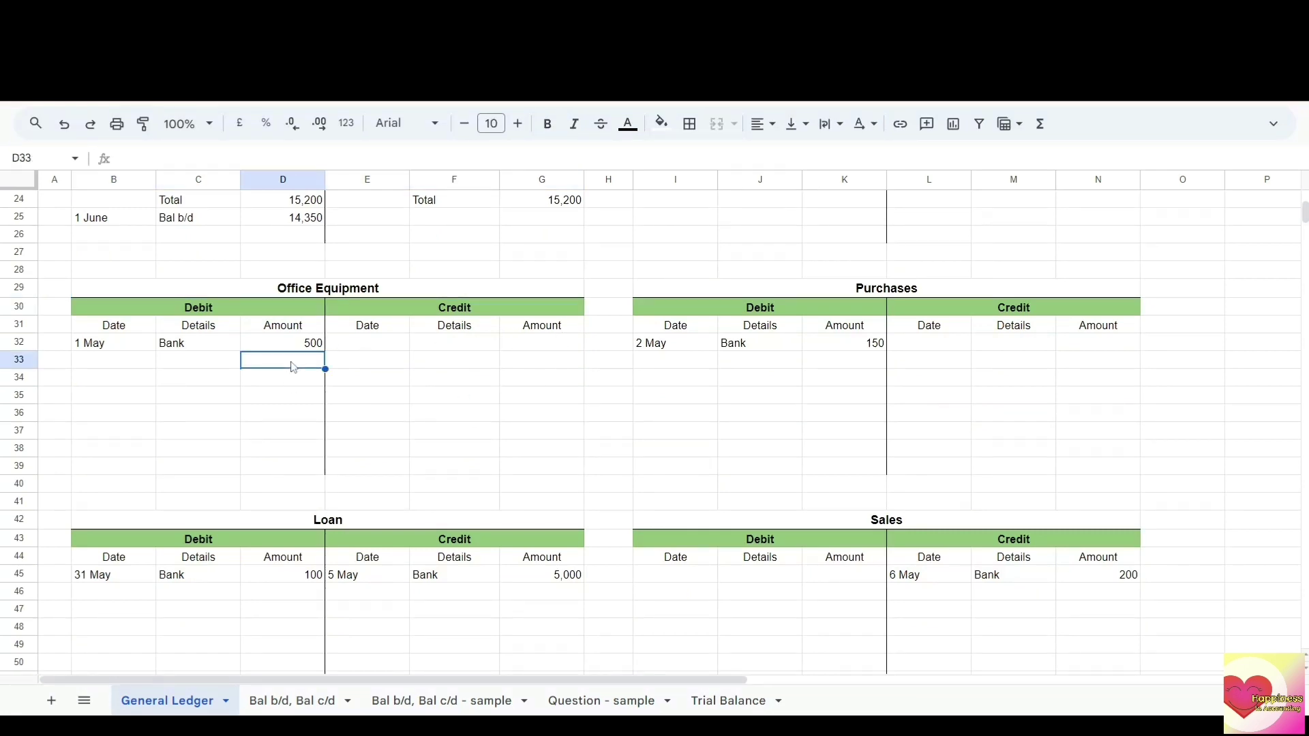
{"action": "type", "text": "500"}
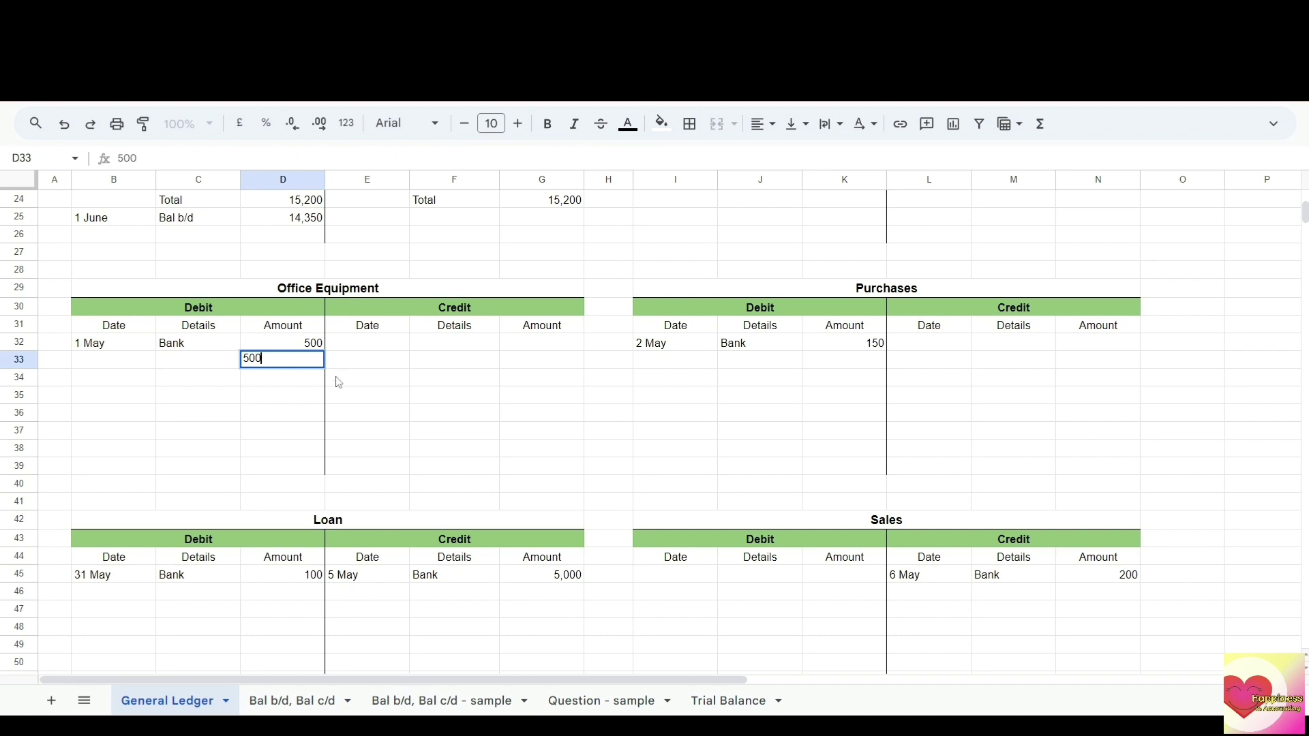
{"action": "left_click", "coordinate": [235, 395]}
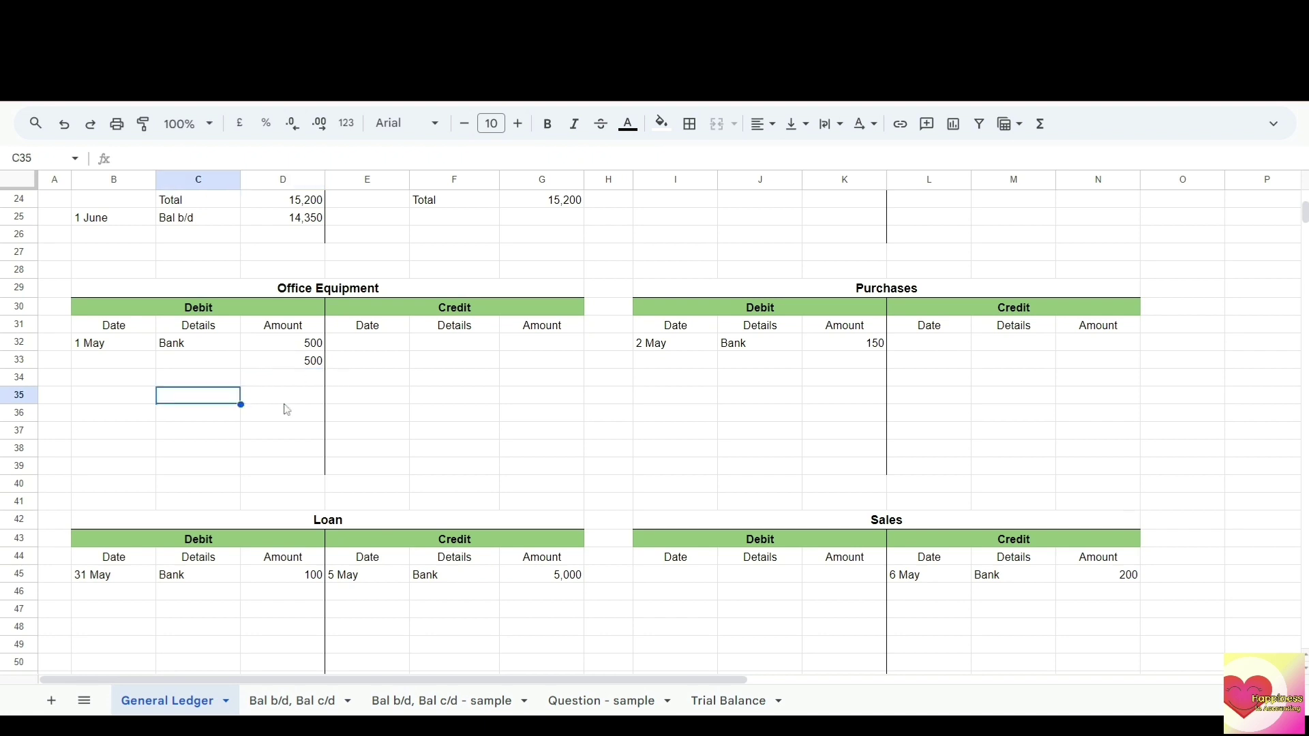
Step: Enter the closing balance on the Office Equipment account's credit side in row 32: 31 May, Bal c/d, 500
{"action": "left_click", "coordinate": [463, 347]}
{"action": "type", "text": "Bal c/d"}
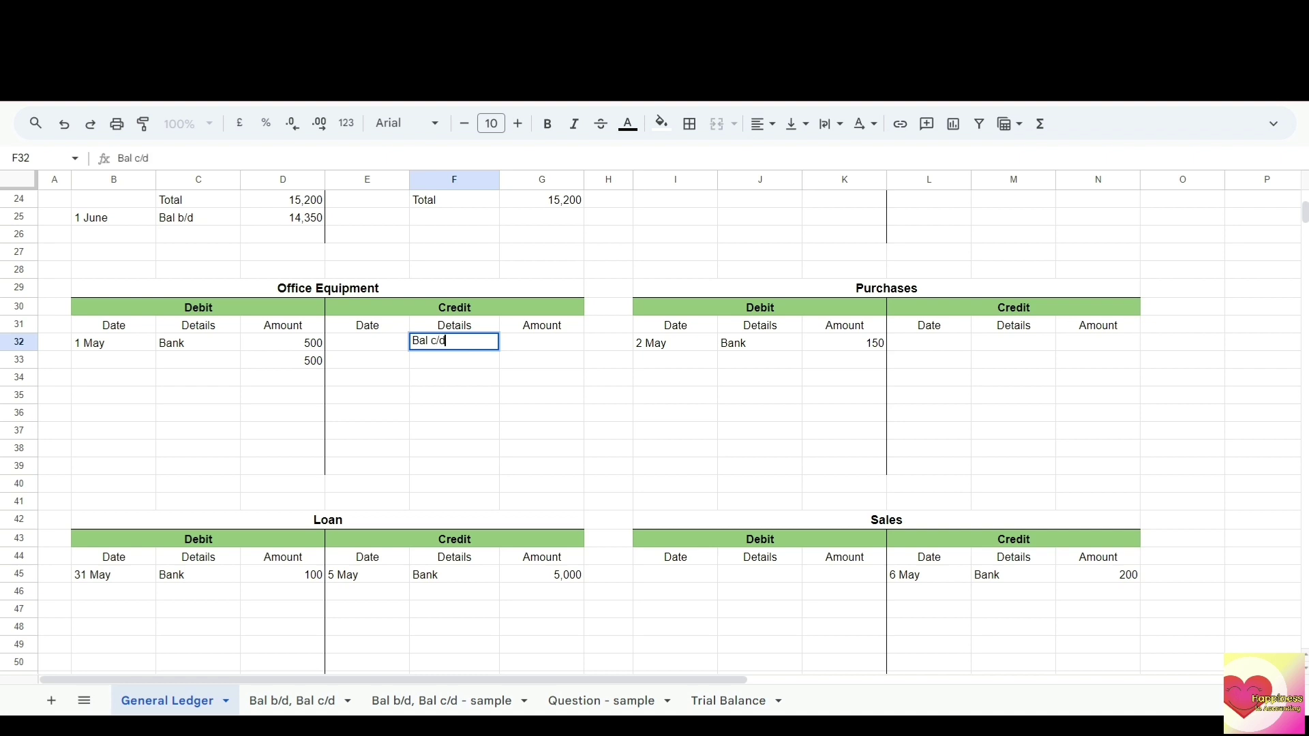
{"action": "left_click", "coordinate": [367, 342]}
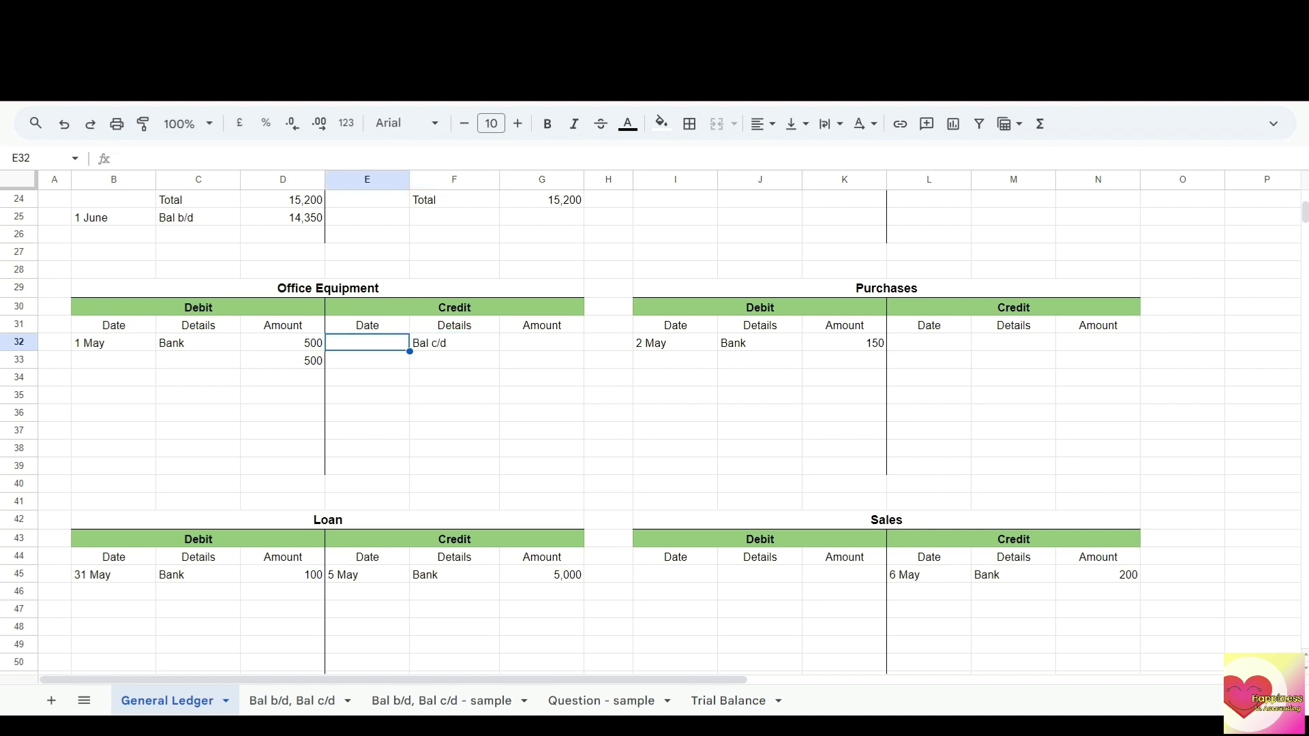
{"action": "type", "text": "31 May"}
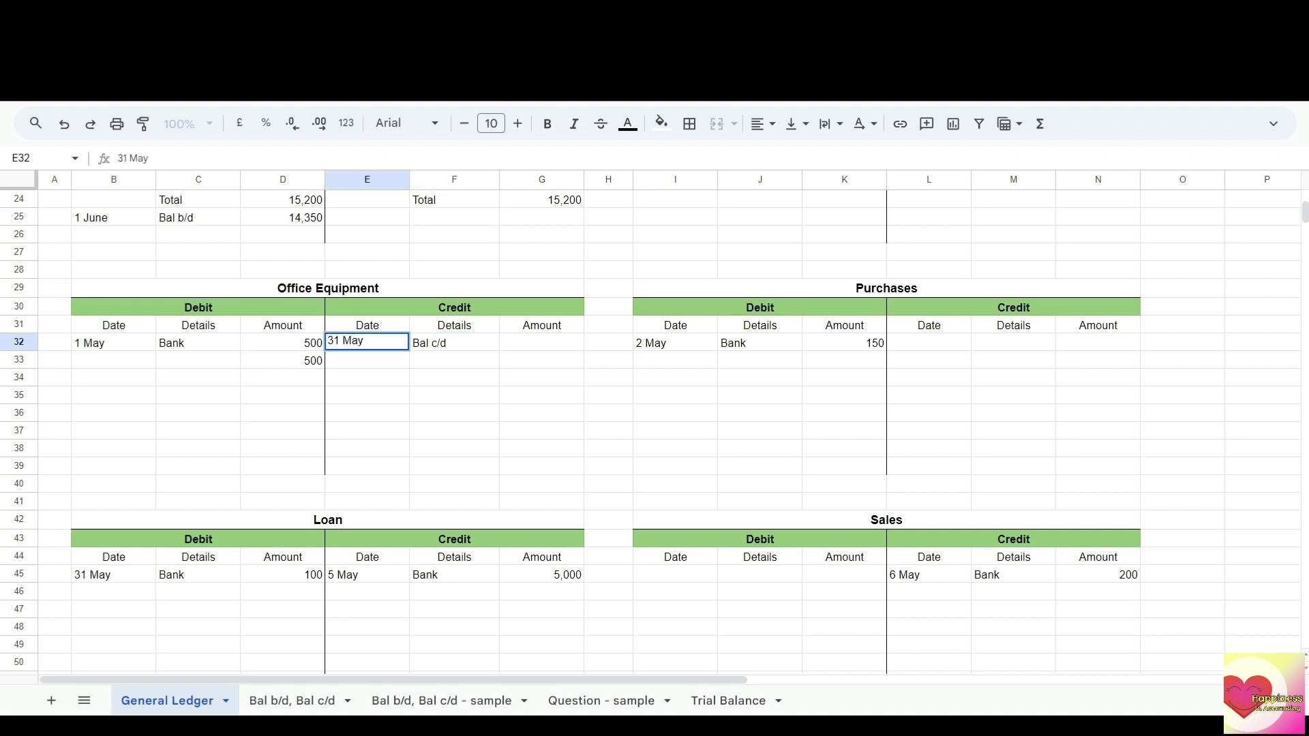
{"action": "left_click", "coordinate": [553, 347]}
{"action": "type", "text": "500"}
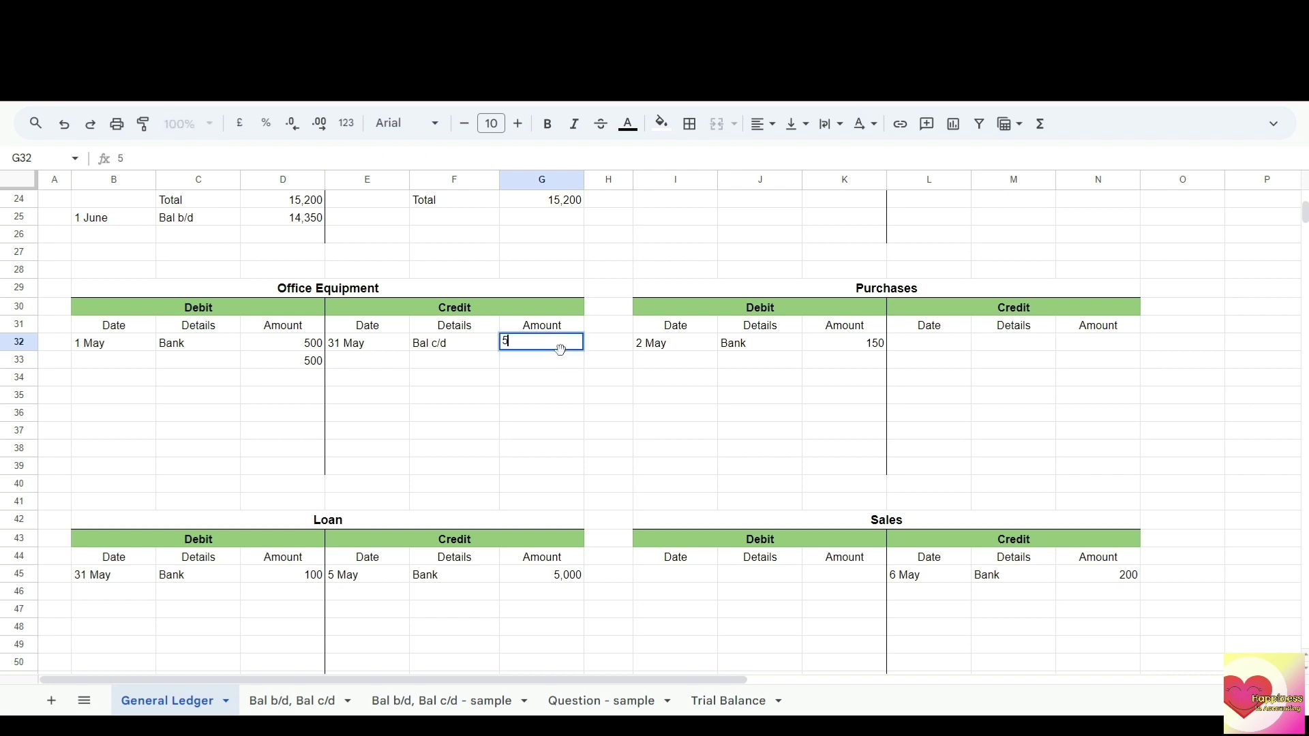
{"action": "key", "text": "Return"}
Step: Add bottom borders under both Office Equipment amounts in row 32 and enter 500 as the credit total in row 33
{"action": "left_click", "coordinate": [542, 343]}
{"action": "left_click", "coordinate": [689, 124]}
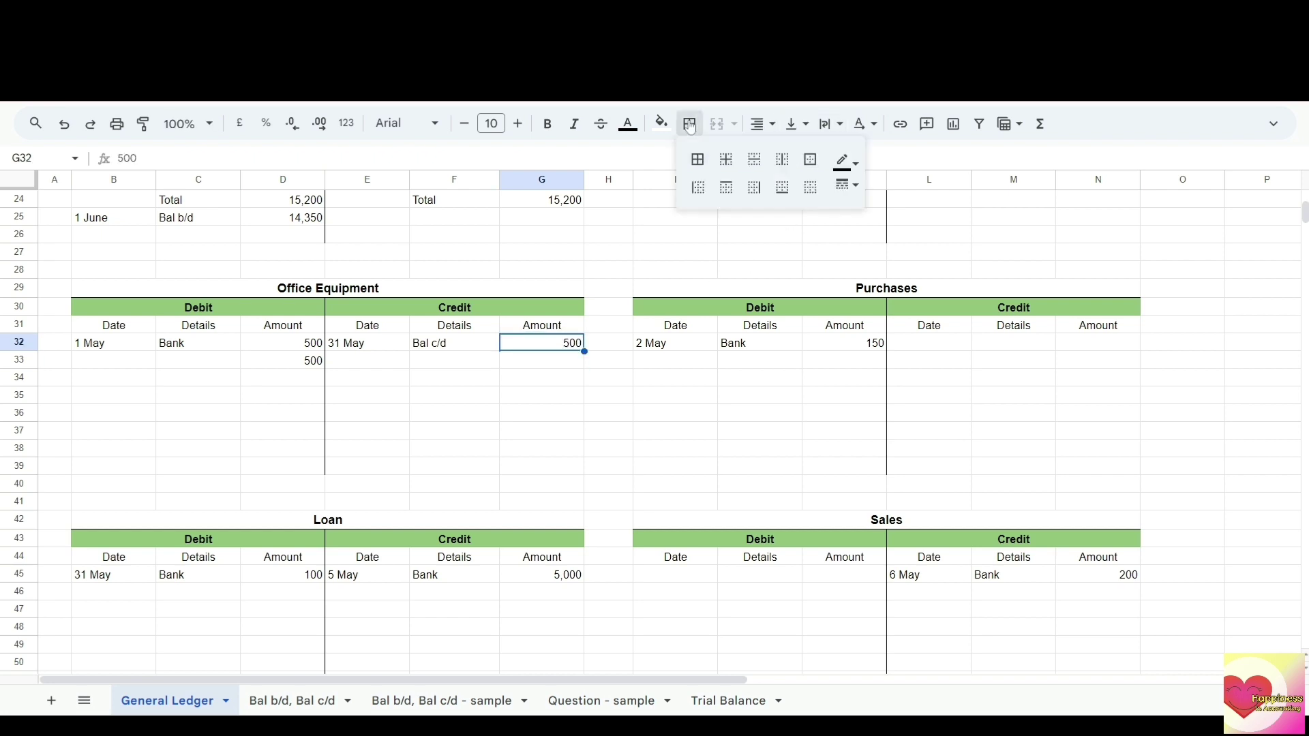
{"action": "left_click", "coordinate": [576, 368]}
{"action": "type", "text": "5000"}
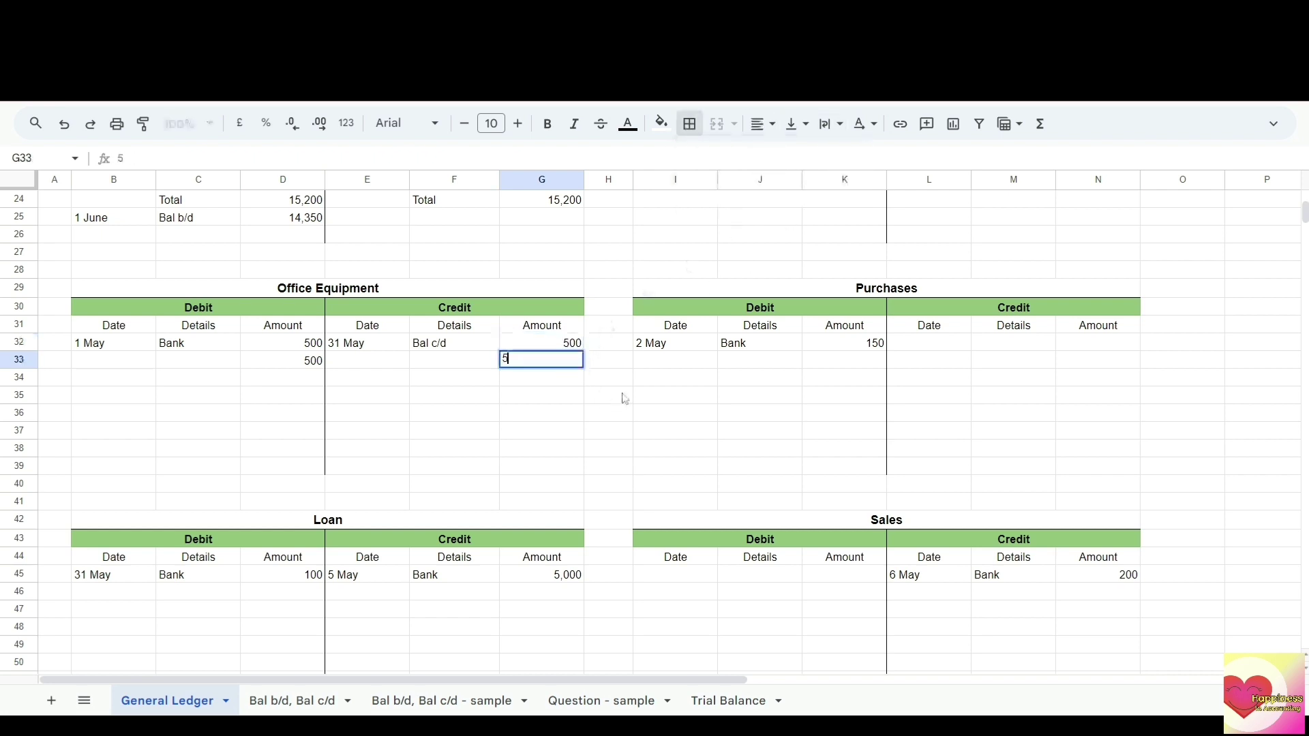
{"action": "key", "text": "Return"}
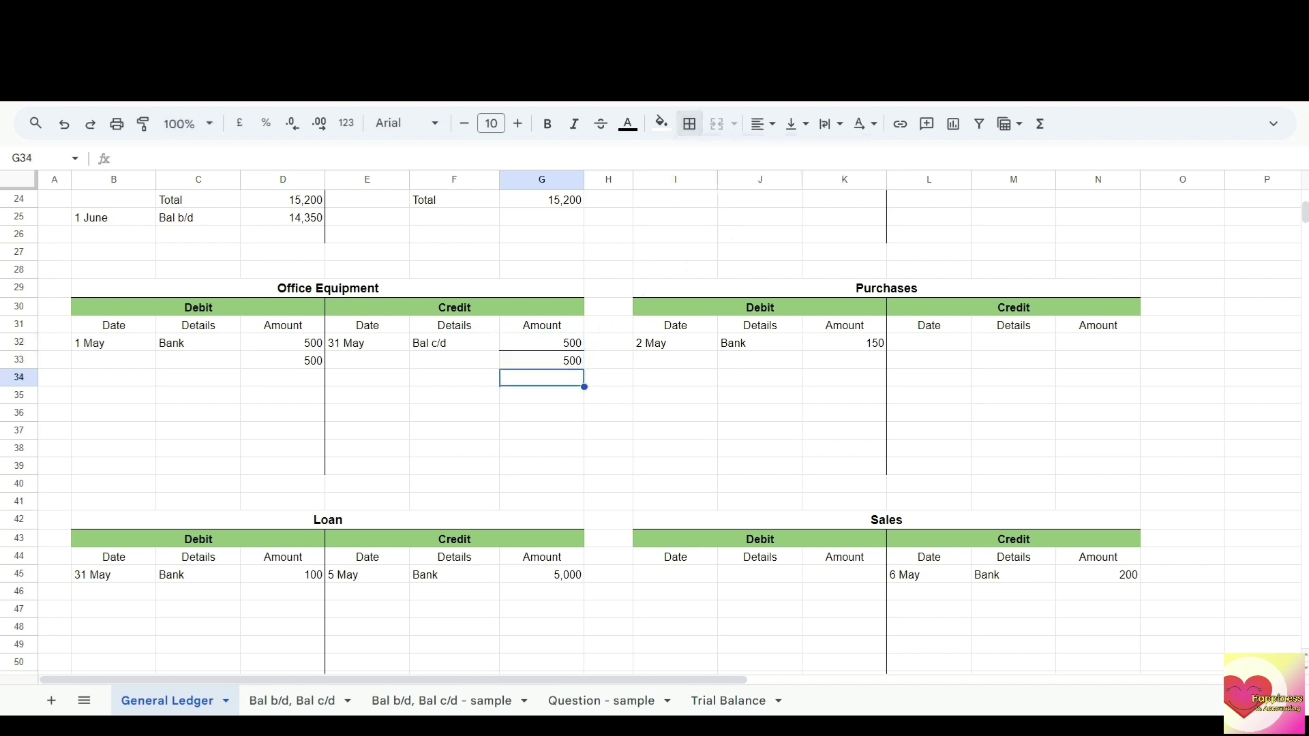
{"action": "left_click", "coordinate": [319, 347]}
{"action": "left_click", "coordinate": [690, 123]}
{"action": "left_click", "coordinate": [782, 187]}
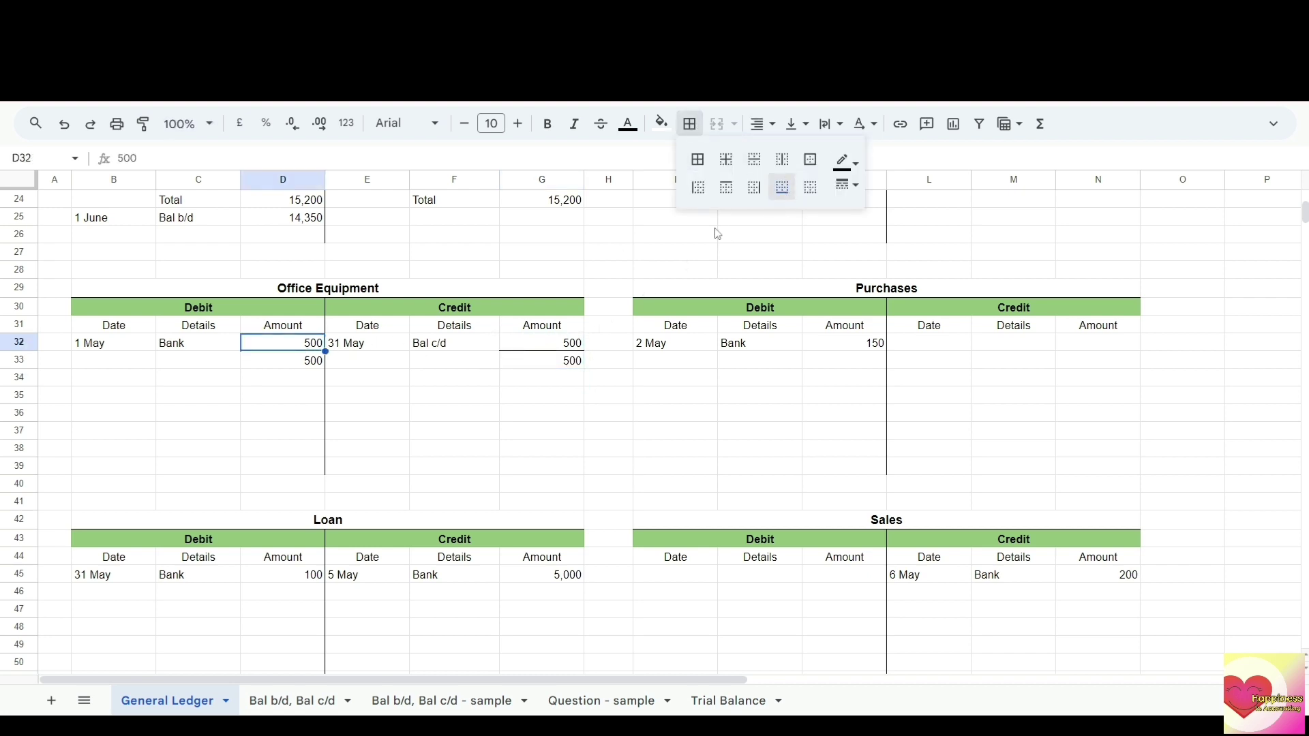
{"action": "left_click", "coordinate": [362, 422]}
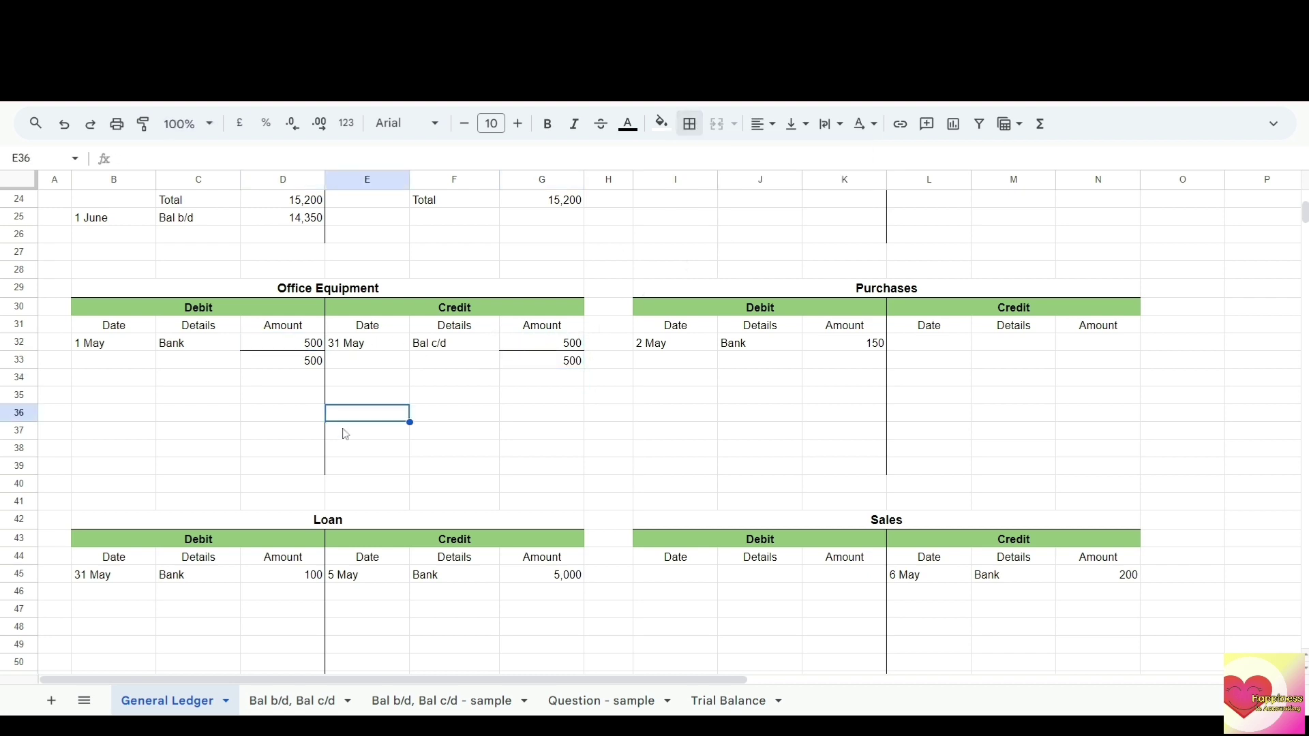
Step: Label both sides of the Office Equipment account's row 33 as Total in the Details columns
{"action": "left_click", "coordinate": [460, 363]}
{"action": "type", "text": "Total"}
{"action": "key", "text": "Return"}
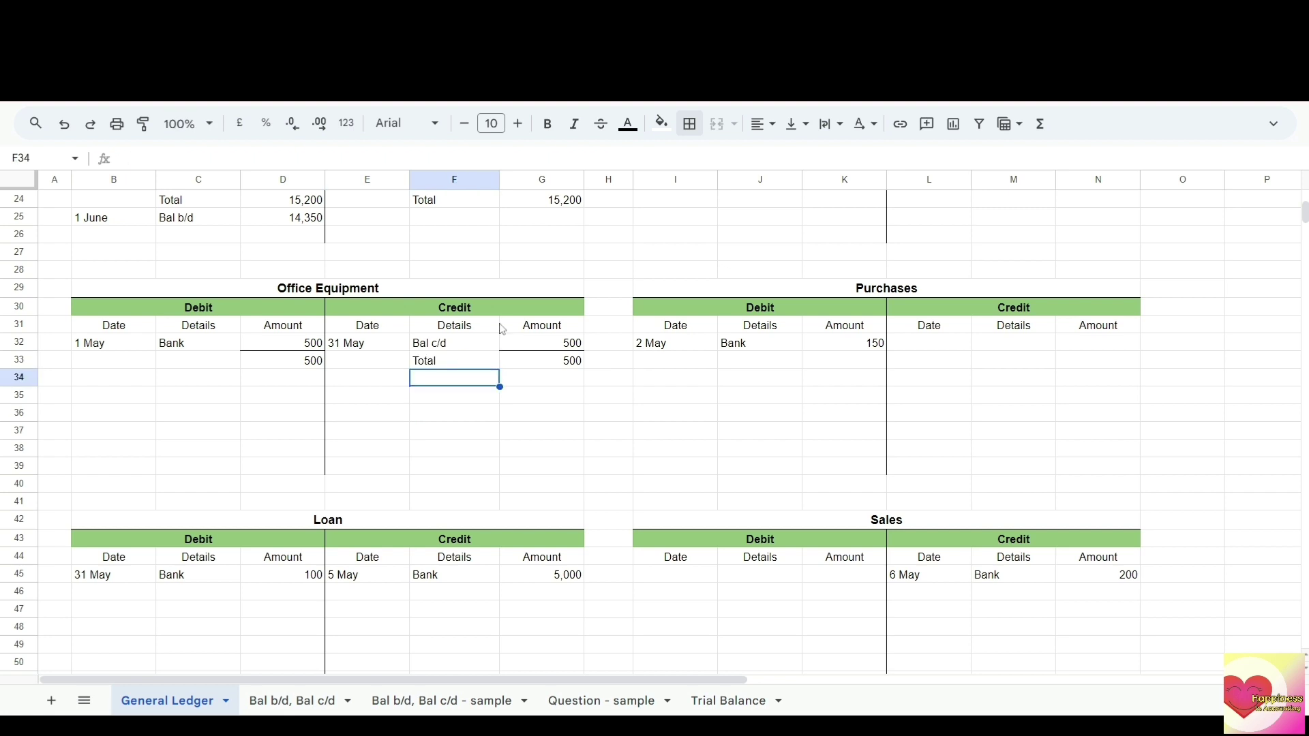
{"action": "left_click", "coordinate": [187, 363]}
{"action": "type", "text": "Total"}
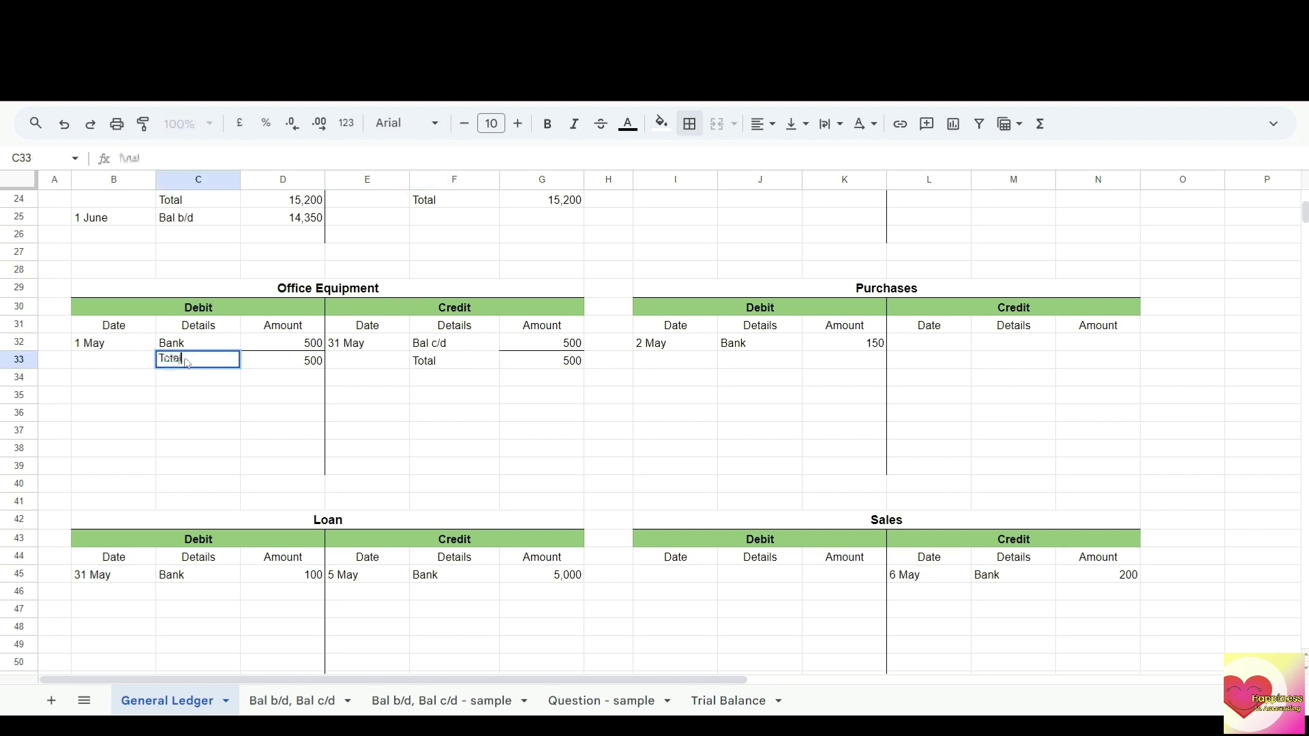
{"action": "key", "text": "Return"}
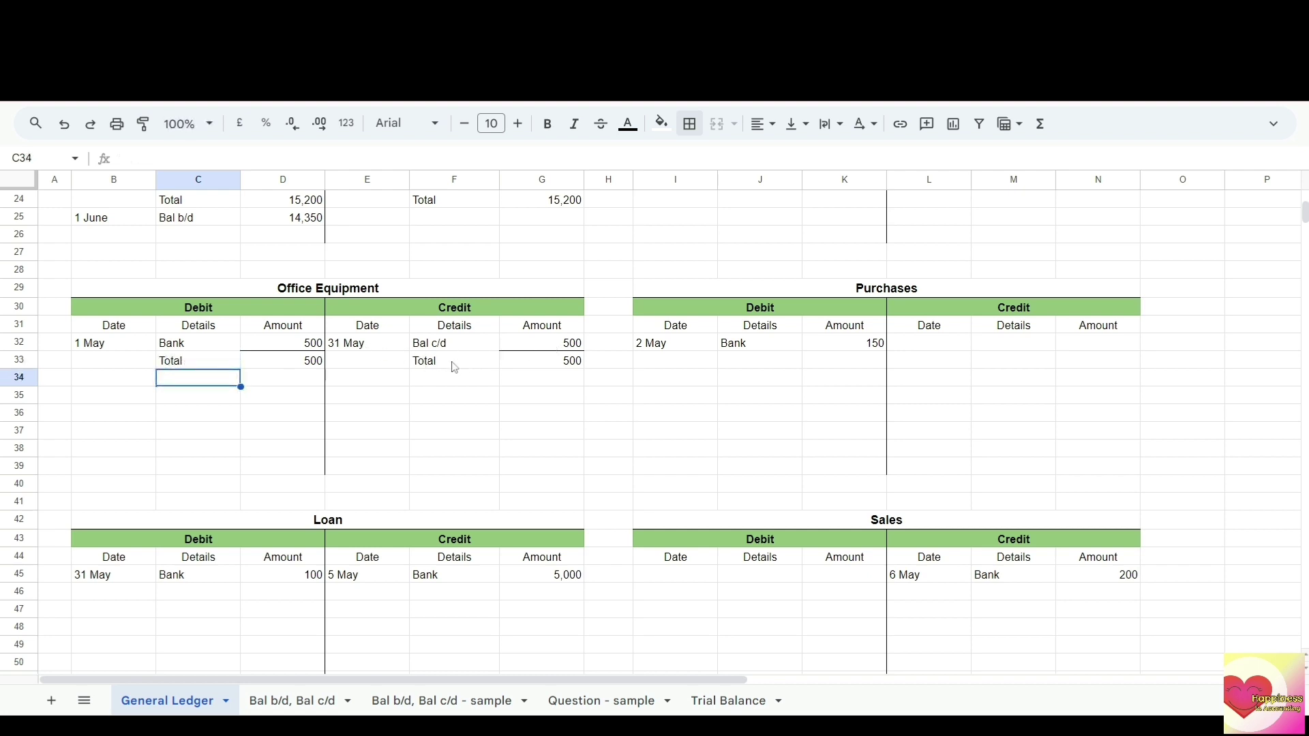
Step: Enter the opening balance on the Office Equipment account's debit side in row 34: 1 Jun, Bal b/d, 500
{"action": "type", "text": "Bal b/d"}
{"action": "key", "text": "Return"}
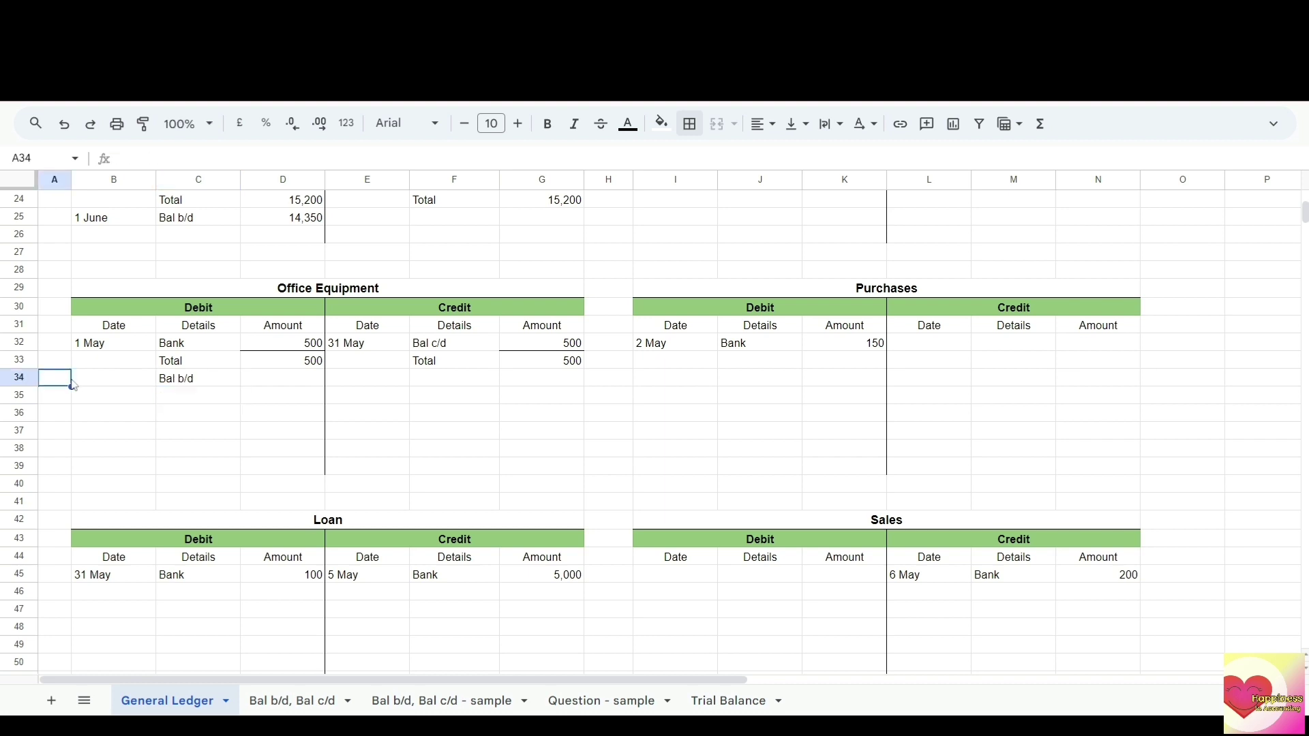
{"action": "left_click", "coordinate": [270, 379]}
{"action": "type", "text": "500"}
{"action": "key", "text": "Return"}
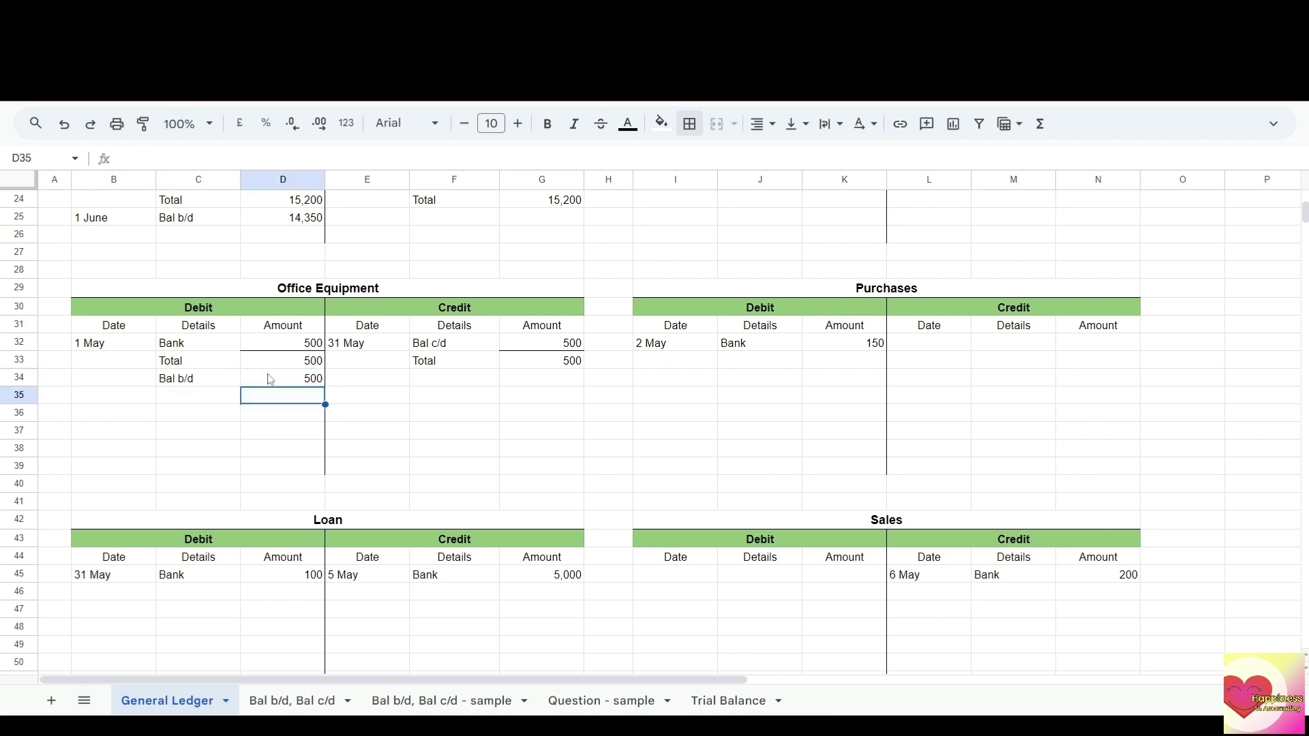
{"action": "left_click", "coordinate": [108, 384]}
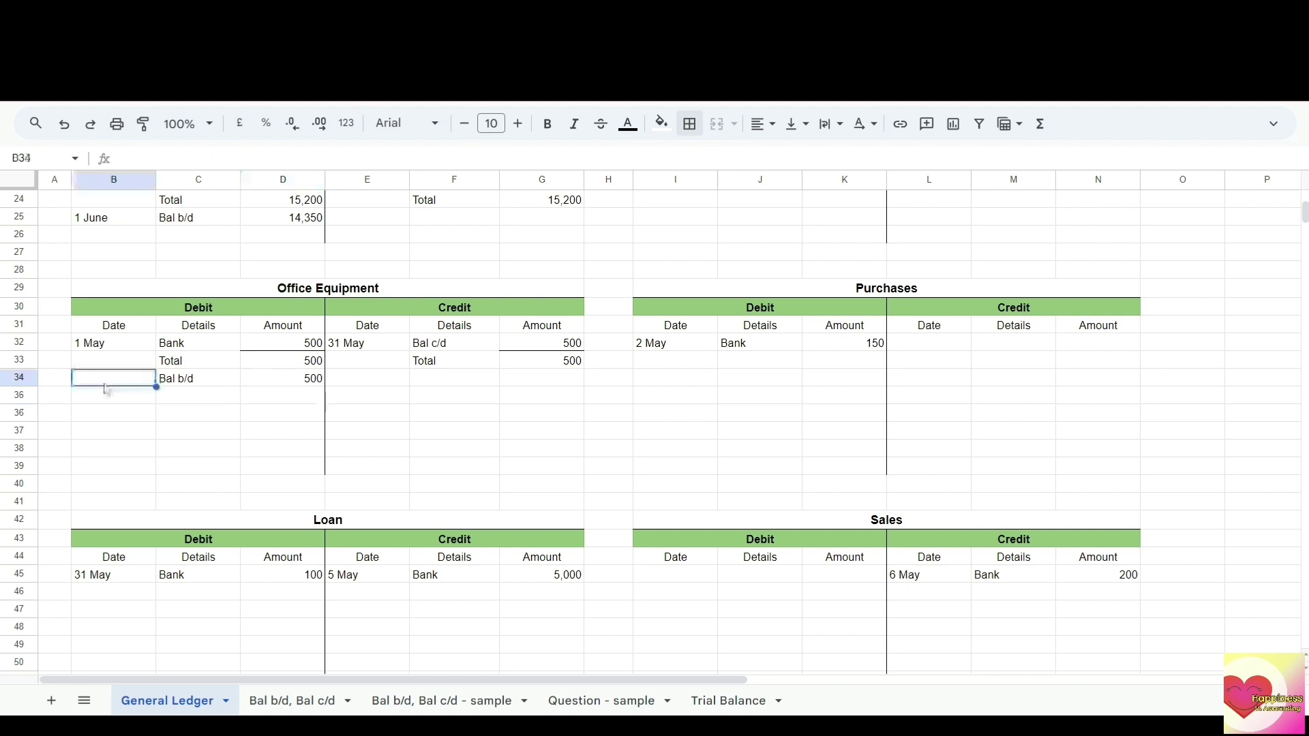
{"action": "type", "text": "1 Jun"}
{"action": "key", "text": "Return"}
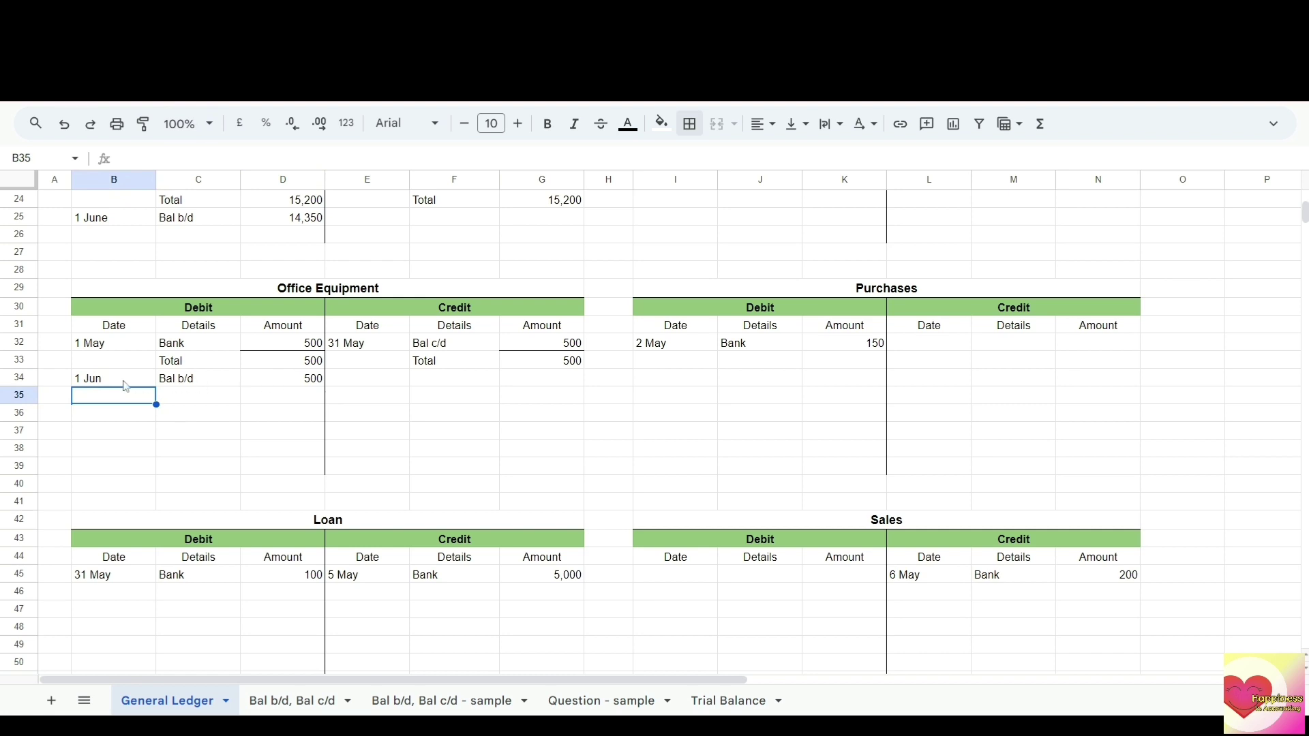
Step: Enter Bal c/d with the amount 4900 on the Loan account's debit side in row 46
{"action": "scroll", "coordinate": [476, 423], "scroll_direction": "down", "scroll_amount": 5}
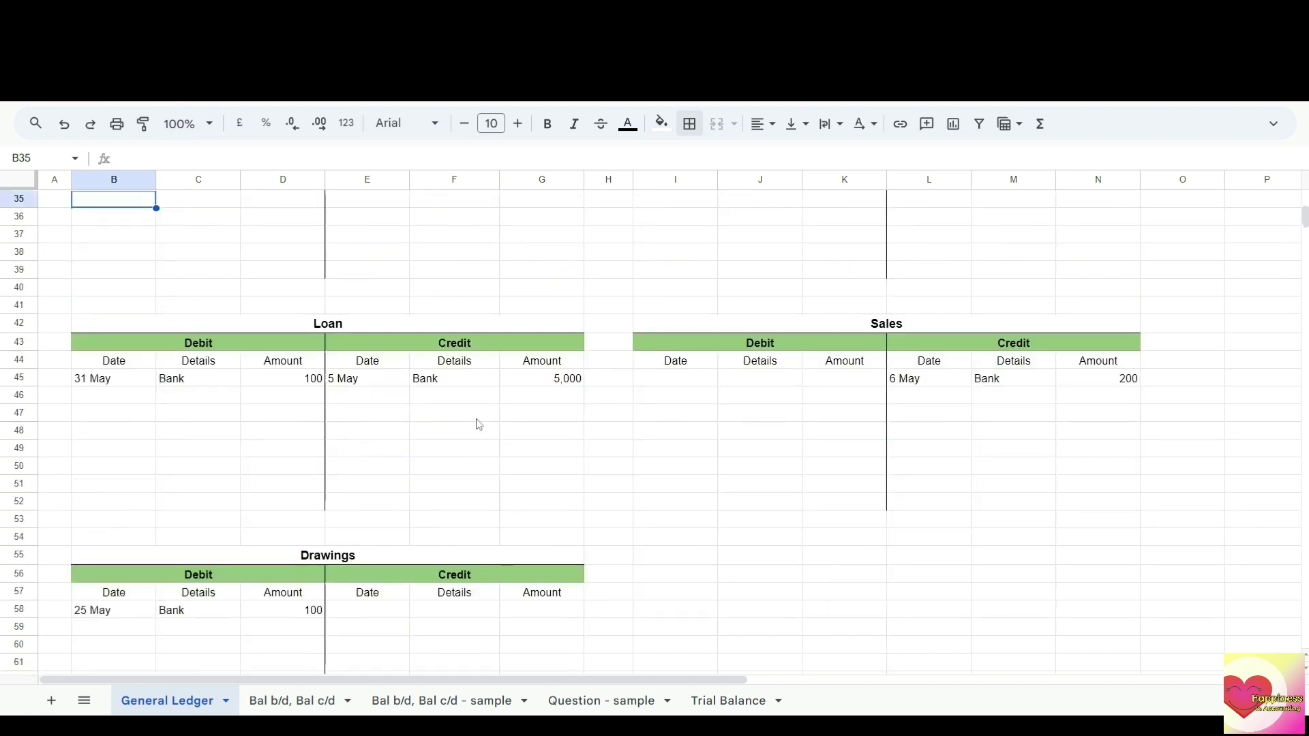
{"action": "left_click", "coordinate": [363, 293]}
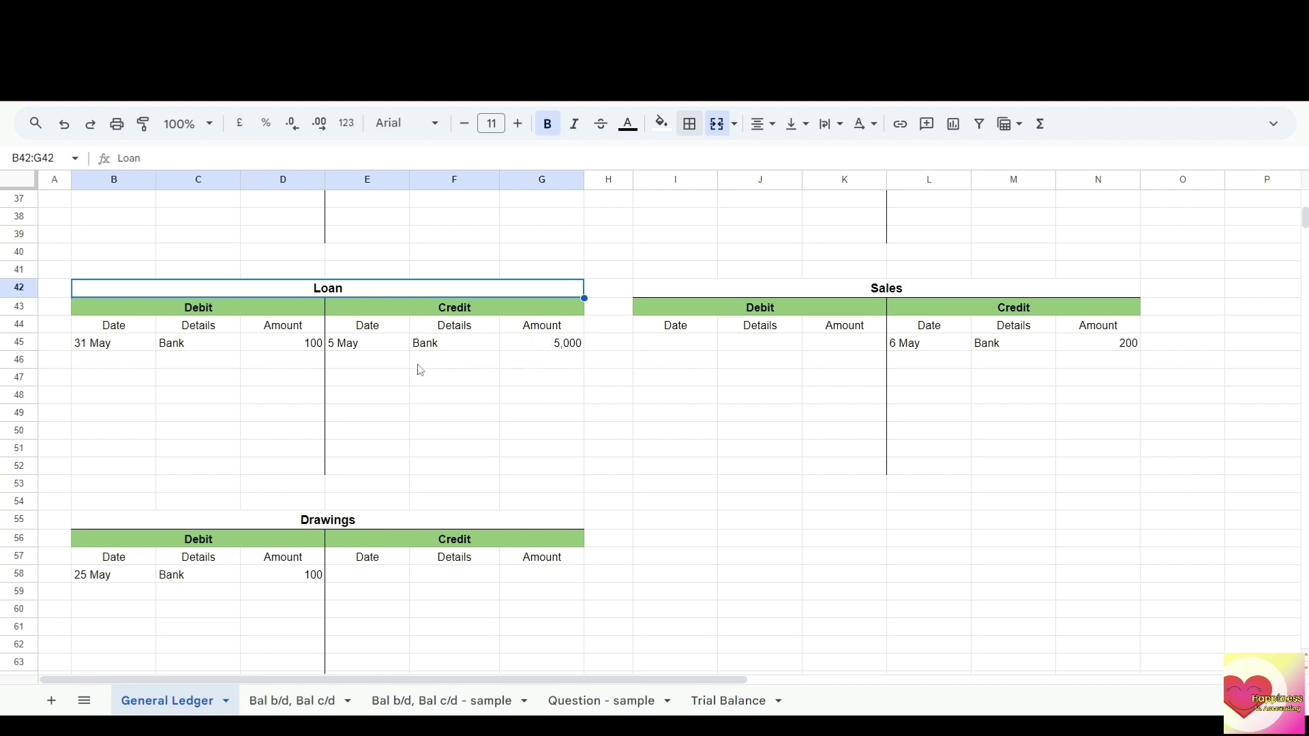
{"action": "left_click", "coordinate": [182, 362]}
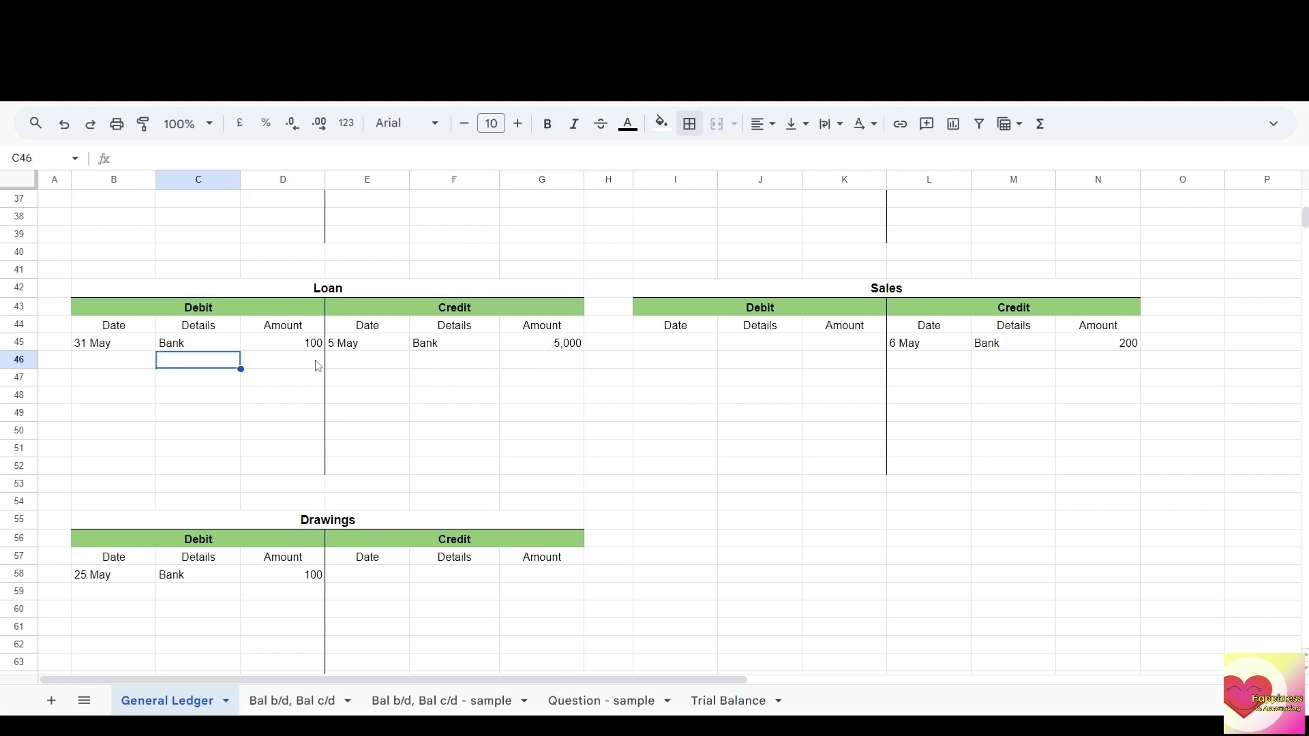
{"action": "type", "text": "Bal c/d"}
{"action": "key", "text": "Return"}
{"action": "left_click", "coordinate": [286, 367]}
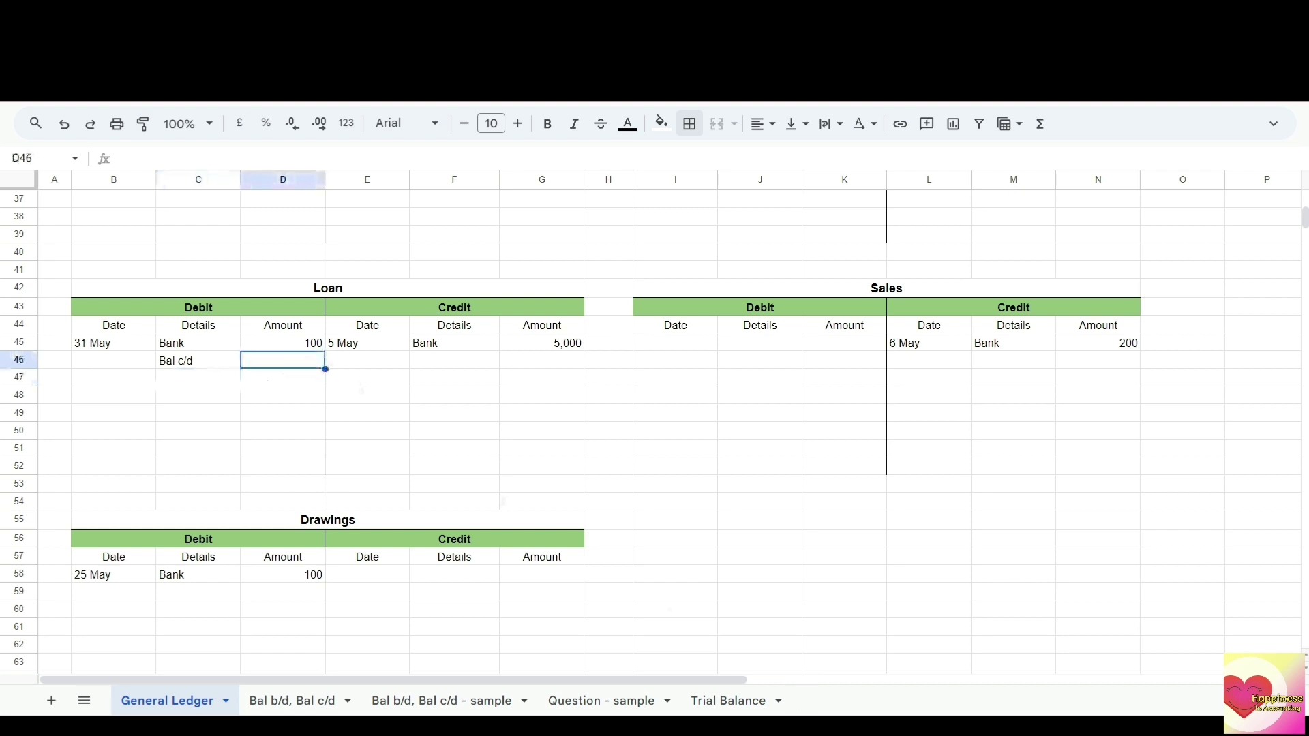
{"action": "type", "text": "4900"}
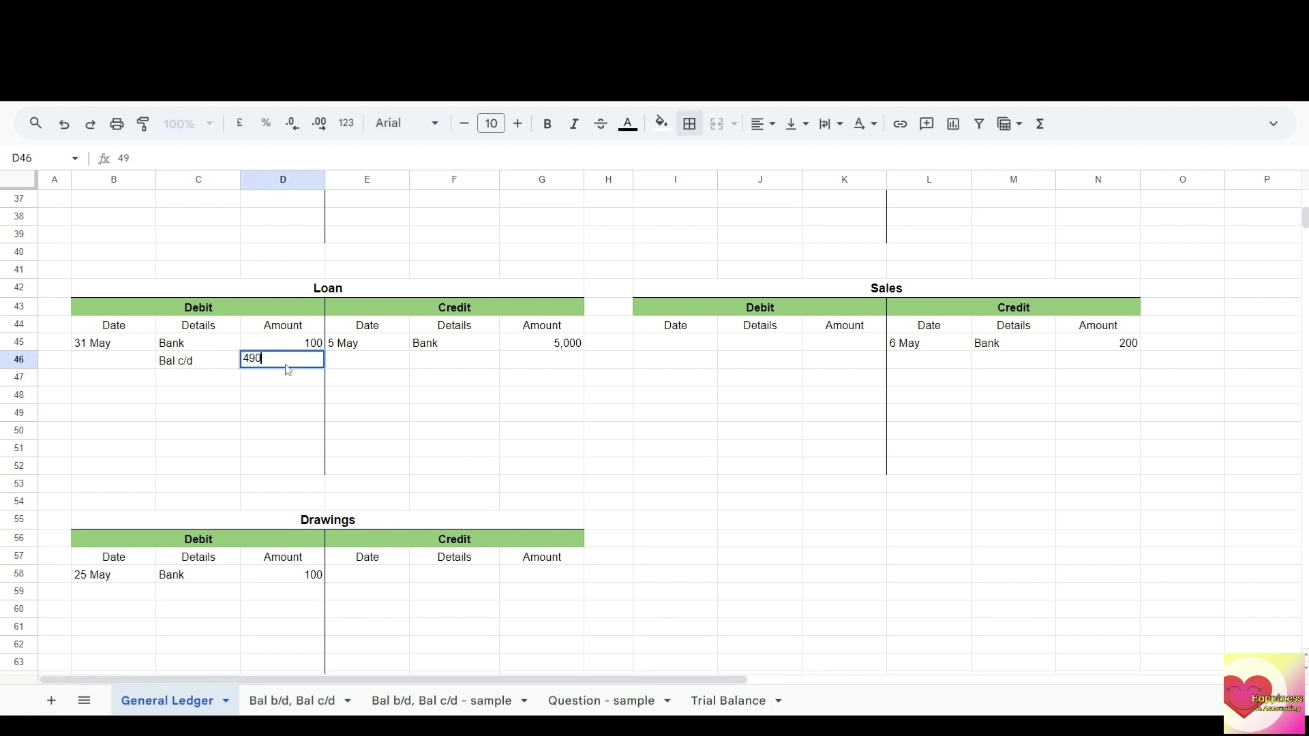
{"action": "key", "text": "Return"}
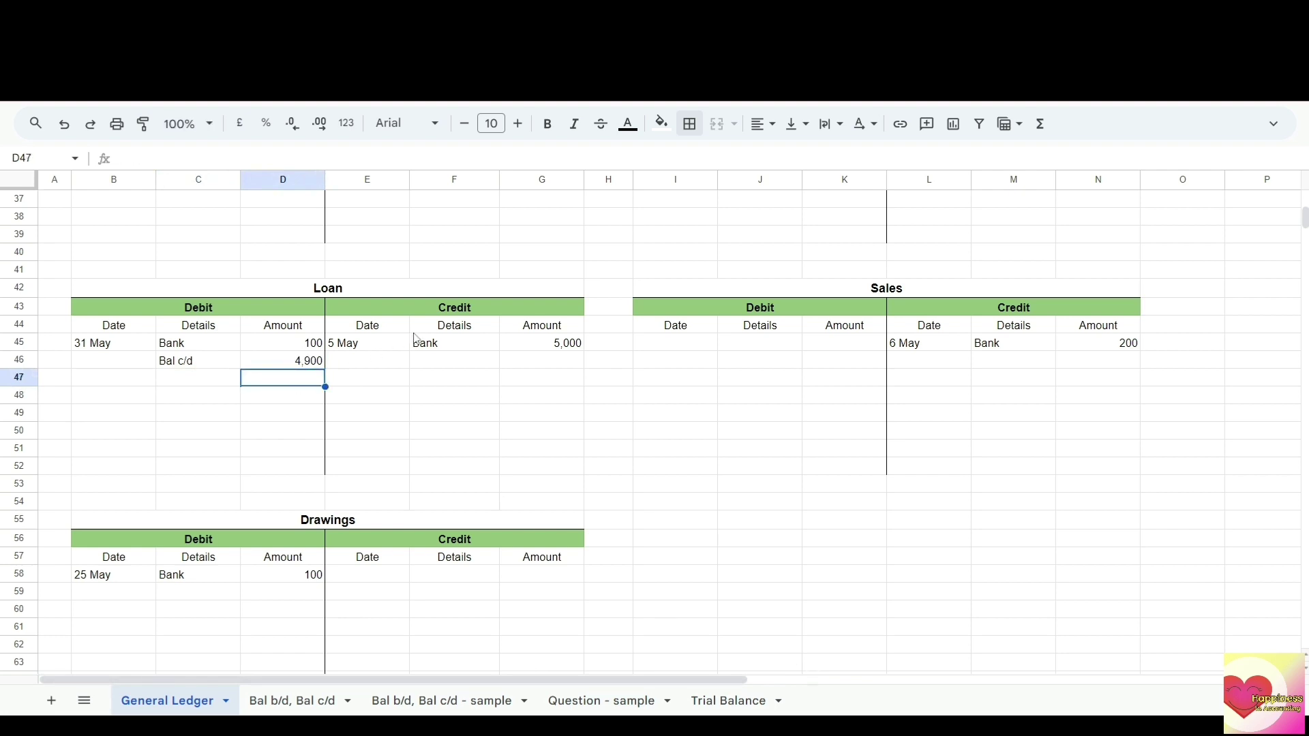
Step: Add bottom borders under the Loan account's debit and credit Amount cells in row 46
{"action": "left_click", "coordinate": [293, 366]}
{"action": "left_click", "coordinate": [689, 124]}
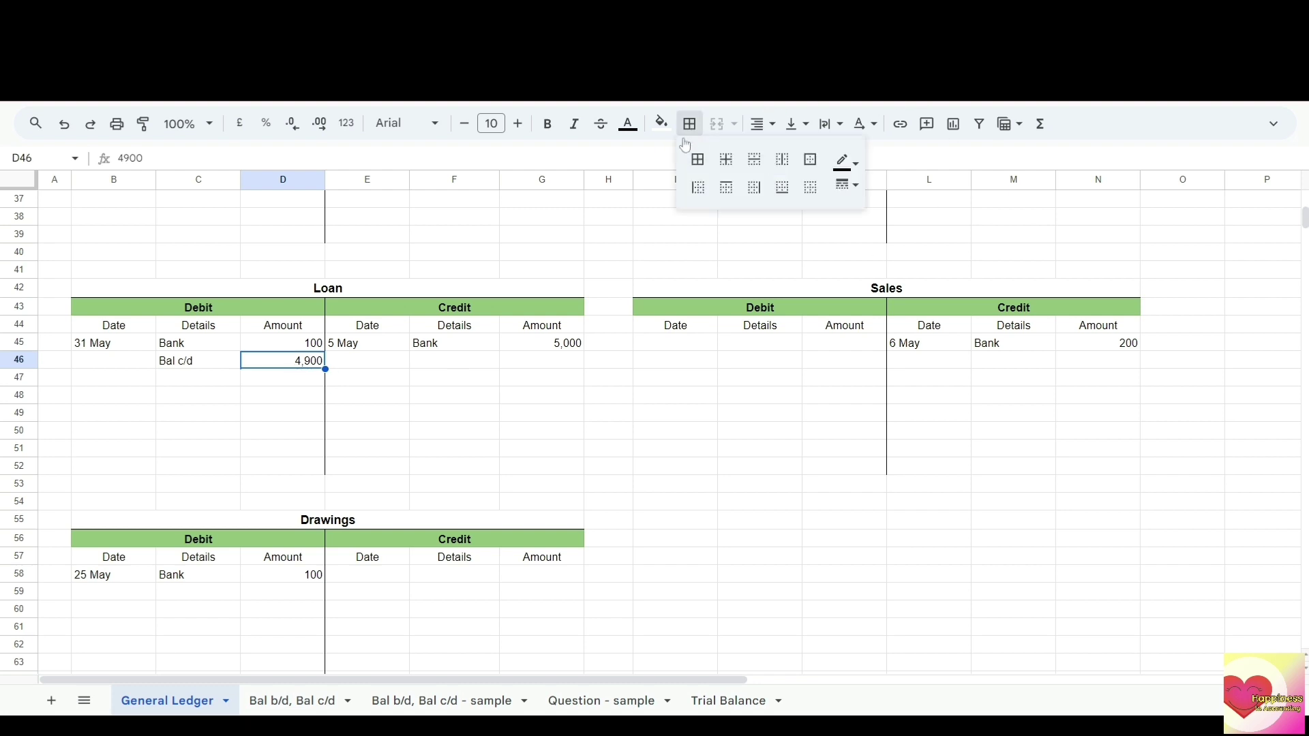
{"action": "left_click", "coordinate": [549, 361]}
{"action": "left_click", "coordinate": [690, 126]}
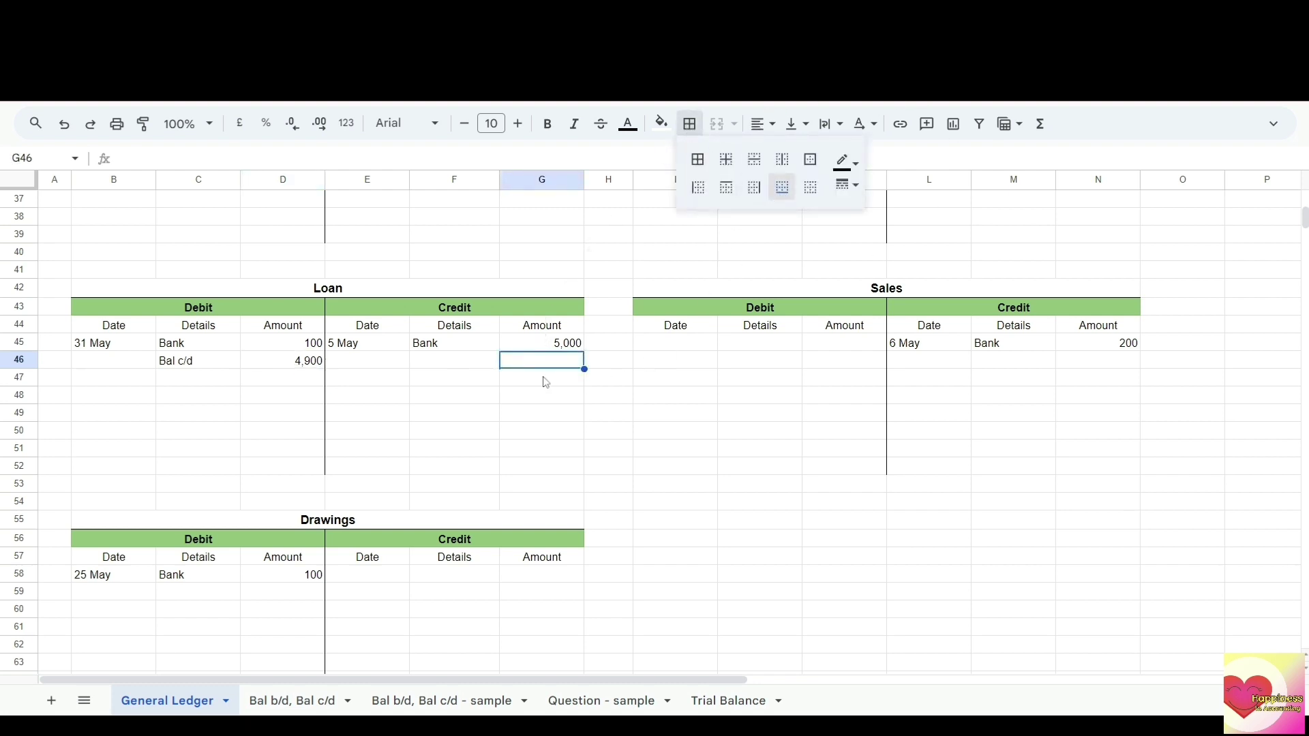
{"action": "left_click", "coordinate": [563, 381]}
{"action": "left_click", "coordinate": [306, 362]}
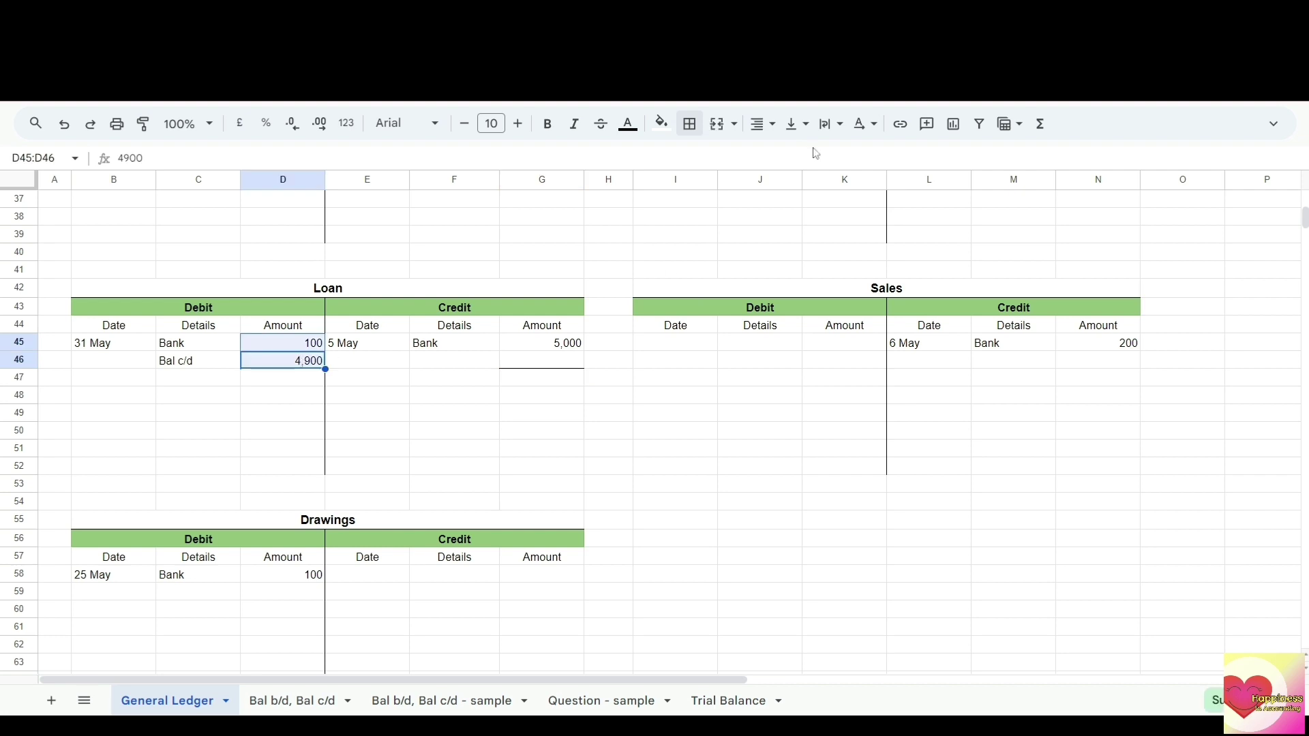
{"action": "left_click", "coordinate": [690, 124]}
{"action": "left_click", "coordinate": [782, 187]}
Step: Enter 5000 as the total on both the debit and credit sides of the Loan account in row 47
{"action": "key", "text": "Down"}
{"action": "type", "text": "5000"}
{"action": "key", "text": "Return"}
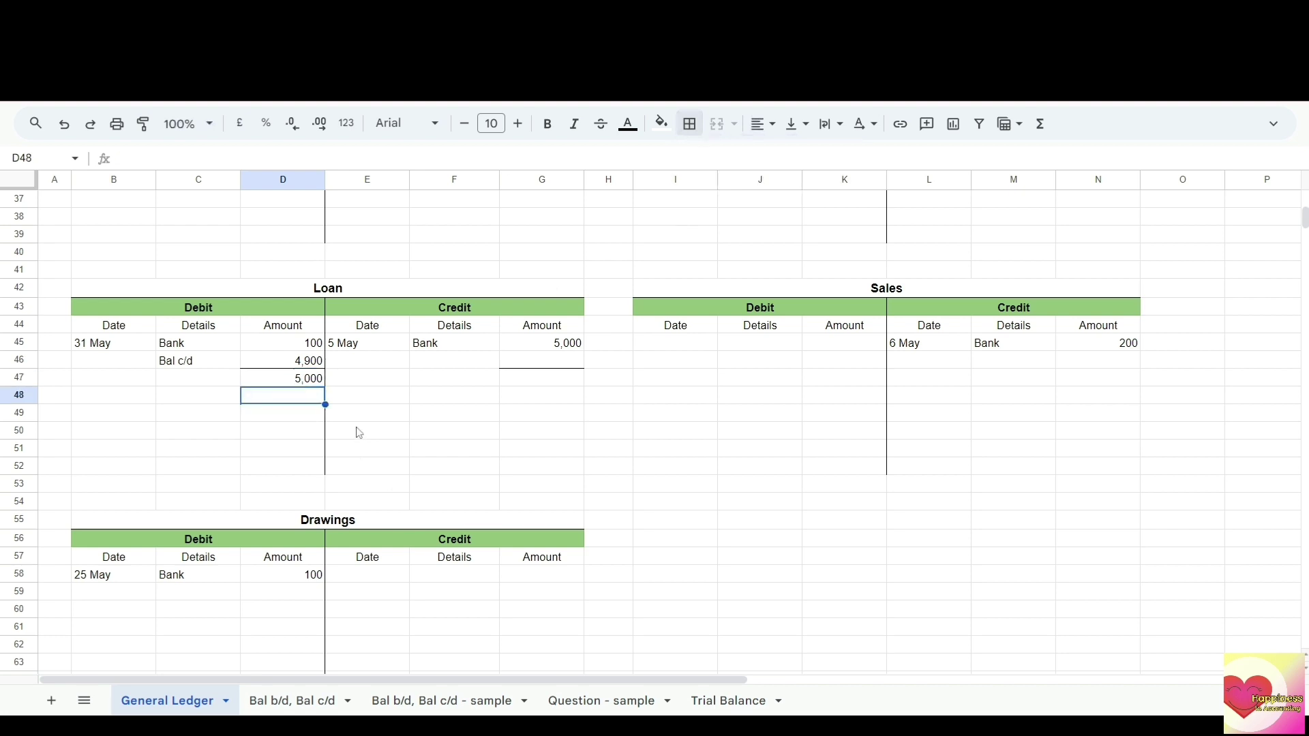
{"action": "left_click", "coordinate": [516, 382]}
{"action": "type", "text": "5,000"}
Step: Label both sides of the Loan account's row 47 as Total in the Details columns
{"action": "left_click", "coordinate": [464, 377]}
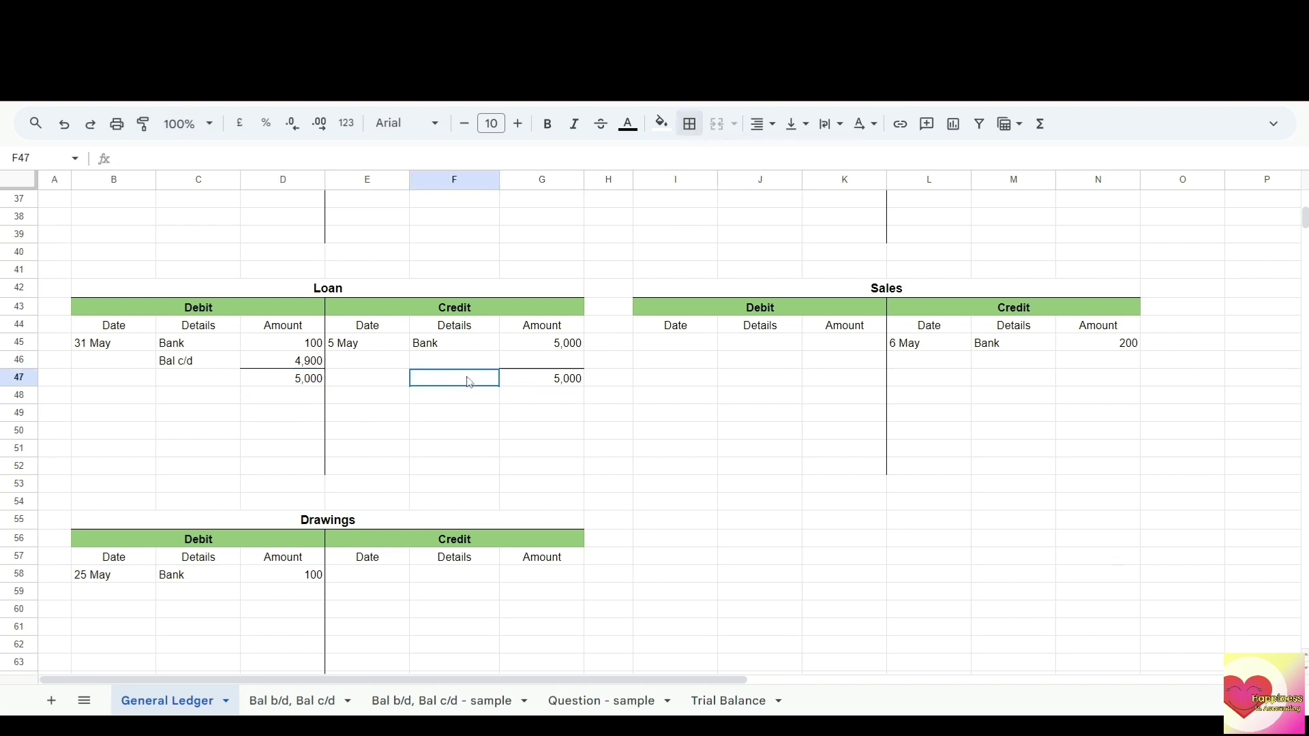
{"action": "type", "text": "Total"}
{"action": "key", "text": "Return"}
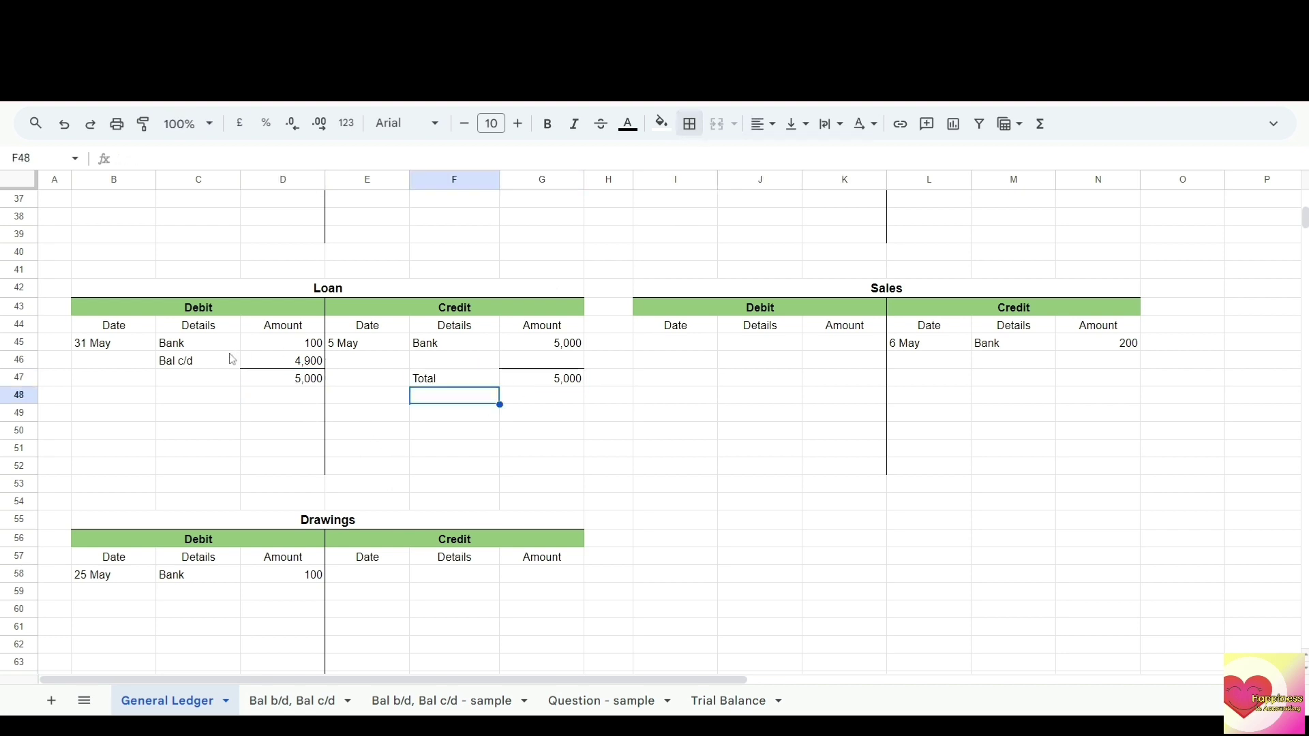
{"action": "left_click", "coordinate": [212, 386]}
{"action": "type", "text": "To"}
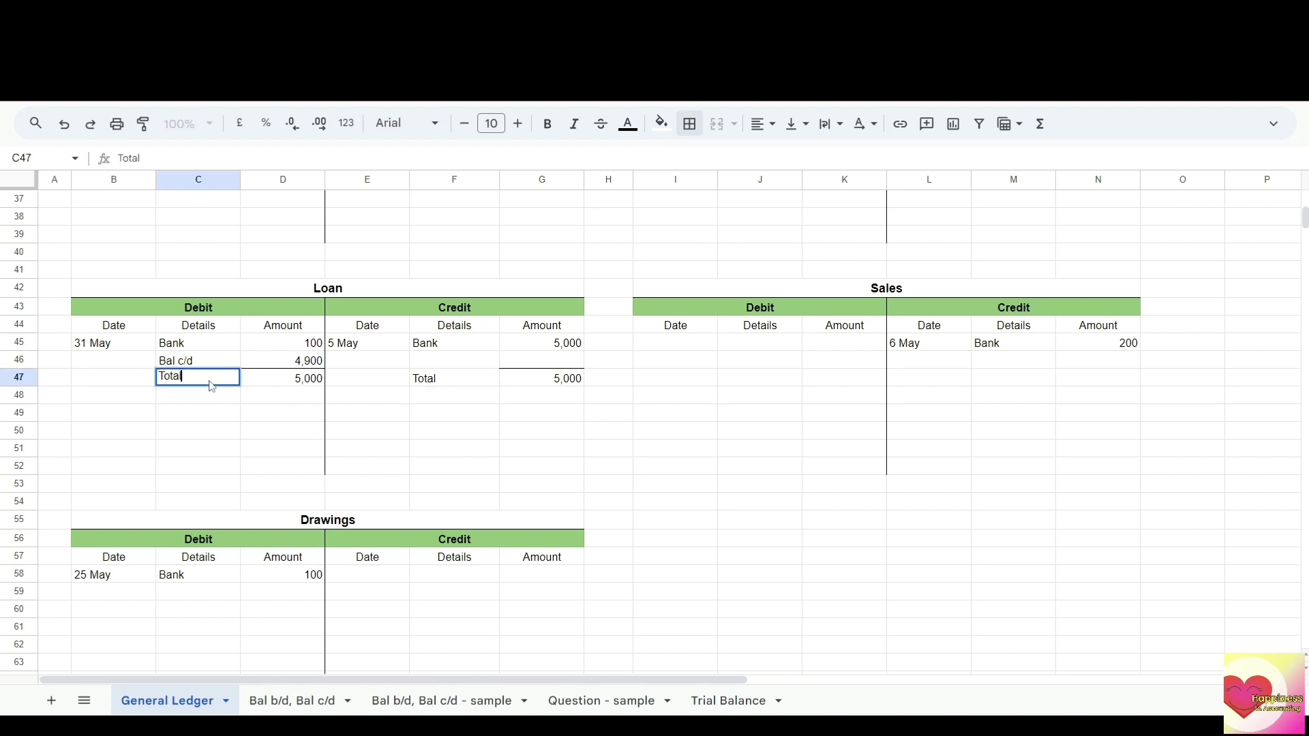
{"action": "type", "text": "tal"}
{"action": "key", "text": "Return"}
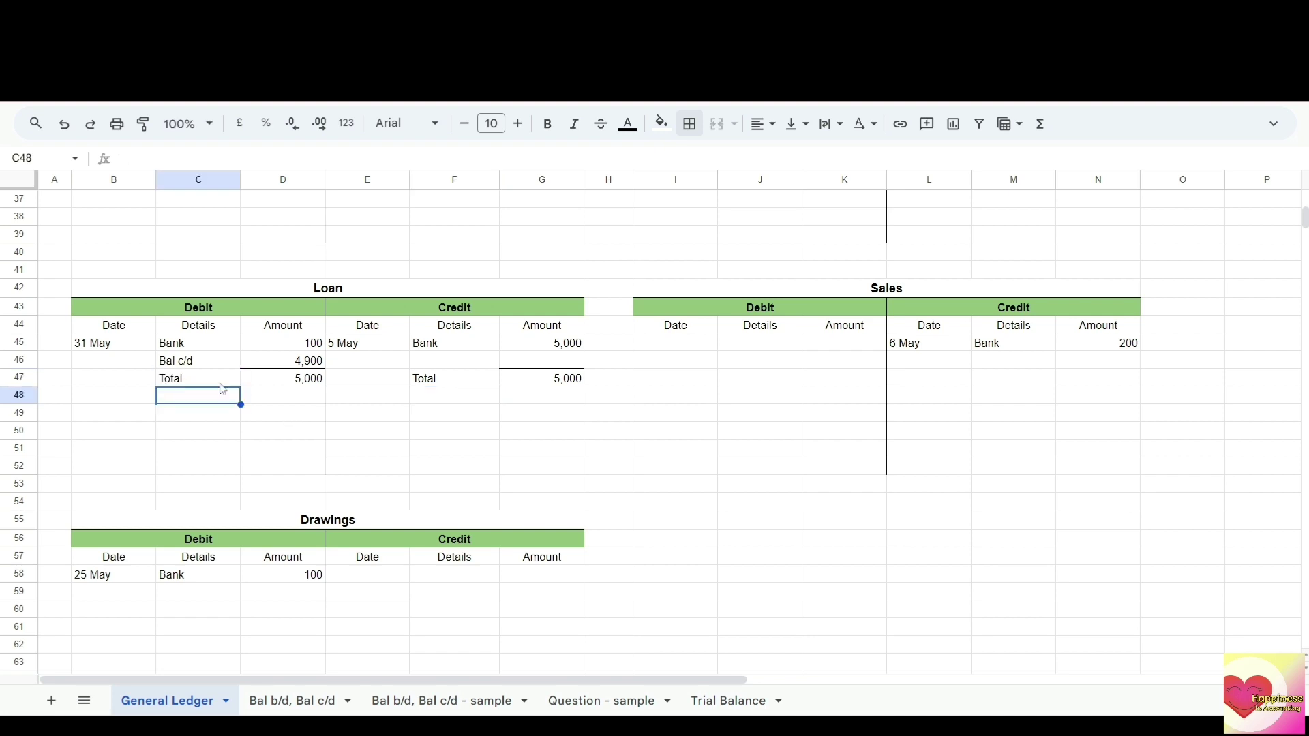
Step: Date the Loan account's Bal c/d entry in row 46 as 31 May
{"action": "left_click", "coordinate": [132, 369]}
{"action": "type", "text": "31 May"}
{"action": "key", "text": "Return"}
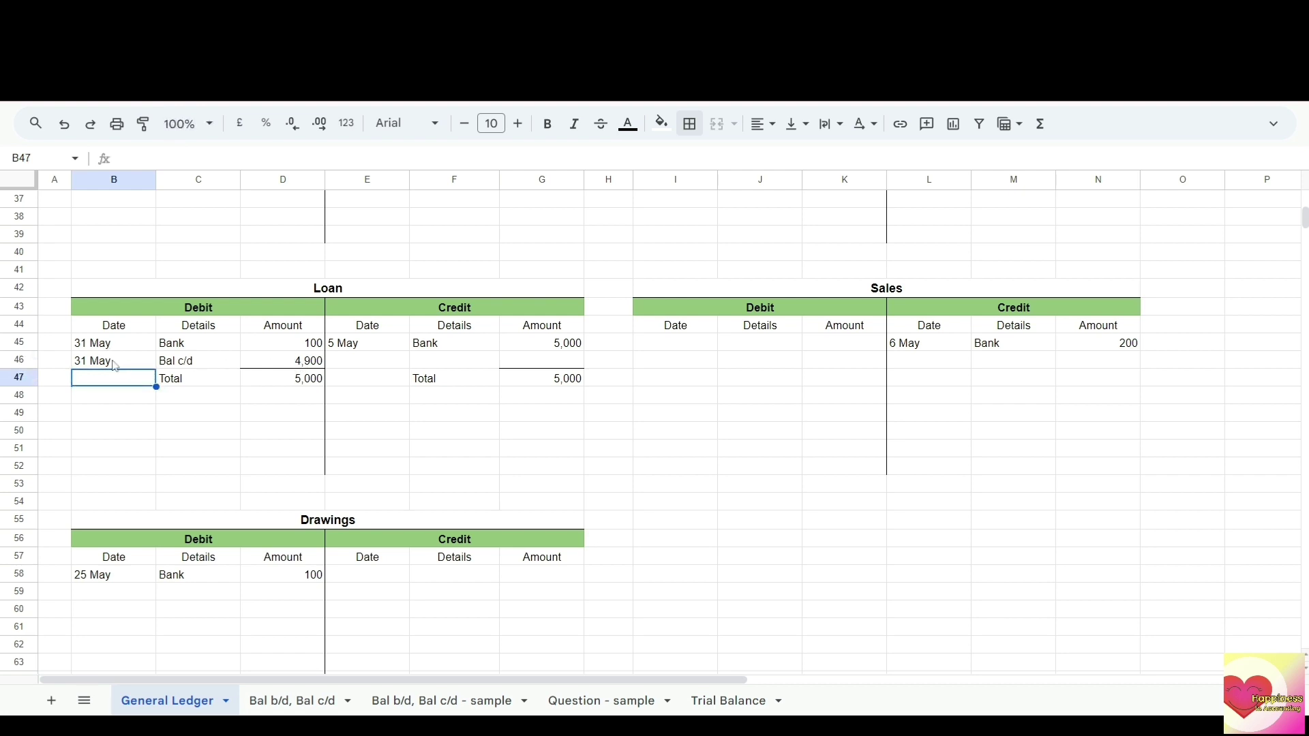
Step: Enter Bal b/d of 4900 dated 1 Jun on the Loan account's credit side in row 48
{"action": "left_click", "coordinate": [457, 401]}
{"action": "type", "text": "Bal b/d"}
{"action": "key", "text": "Tab"}
{"action": "type", "text": "4900"}
{"action": "key", "text": "Return"}
{"action": "left_click", "coordinate": [371, 398]}
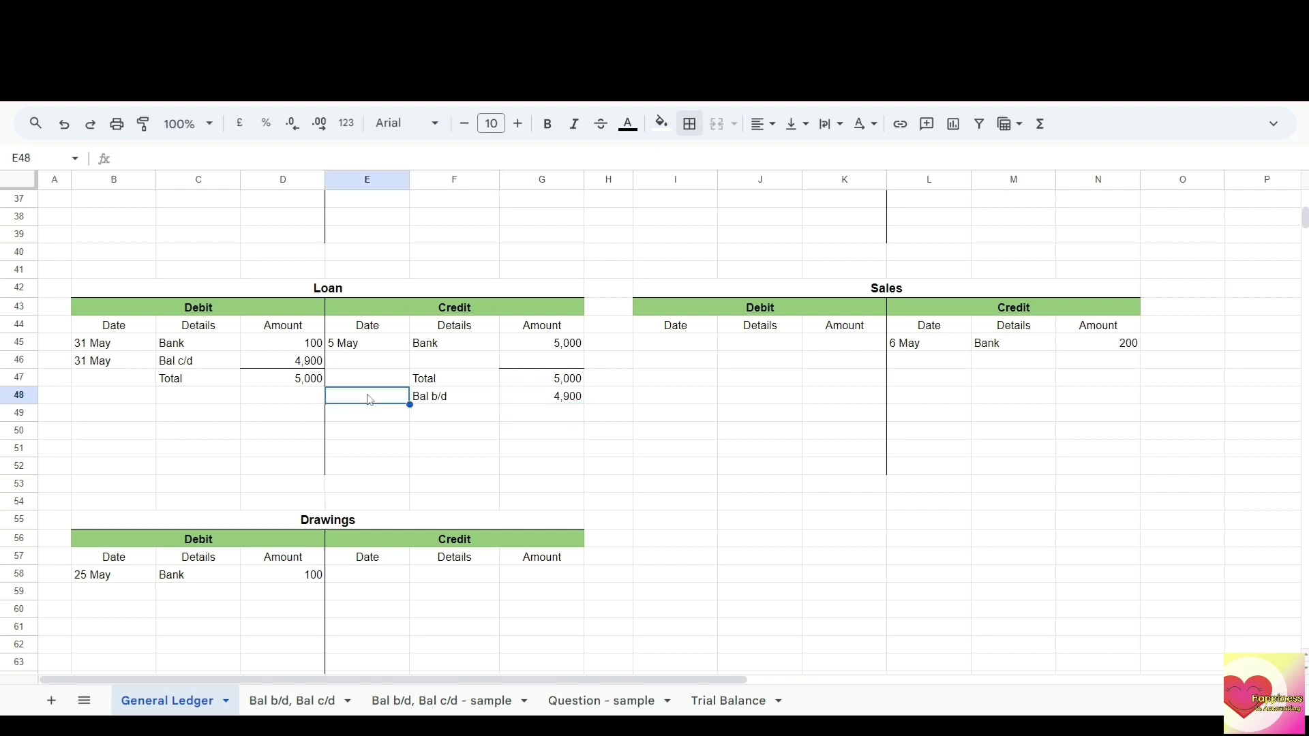
{"action": "type", "text": "1 Jun"}
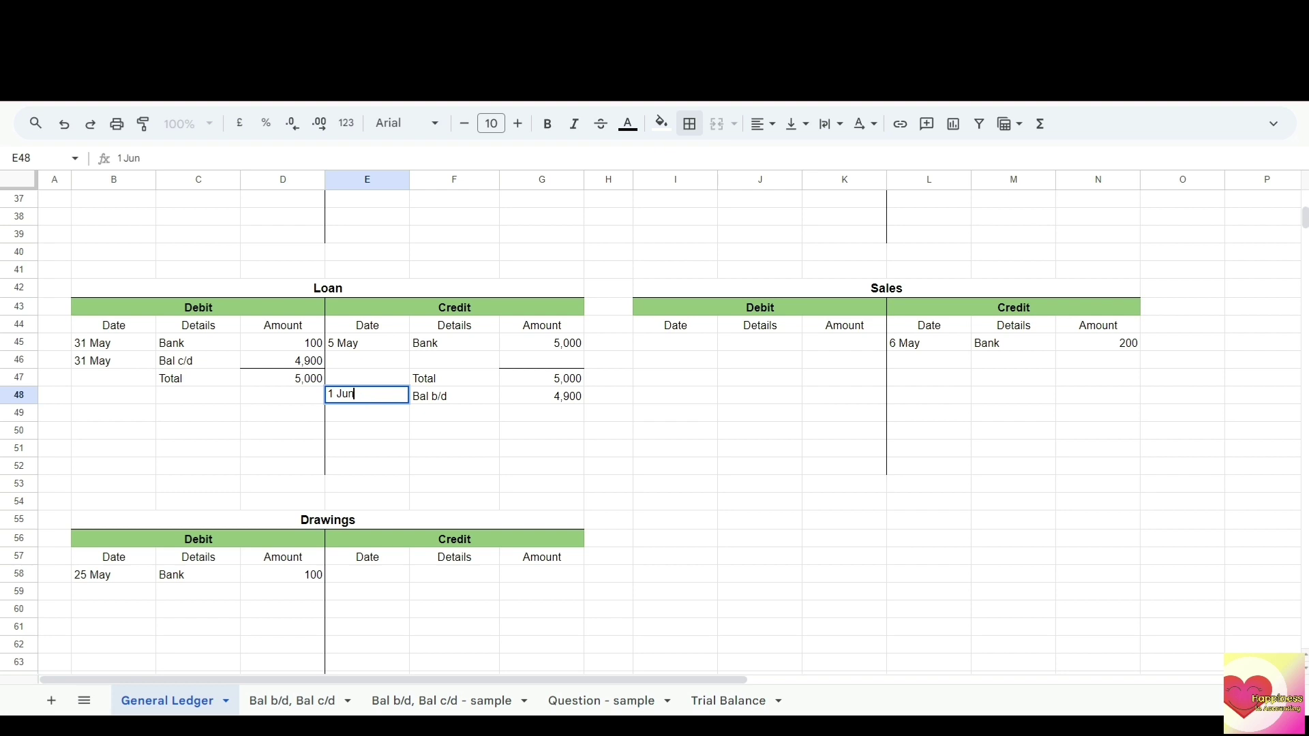
{"action": "key", "text": "Return"}
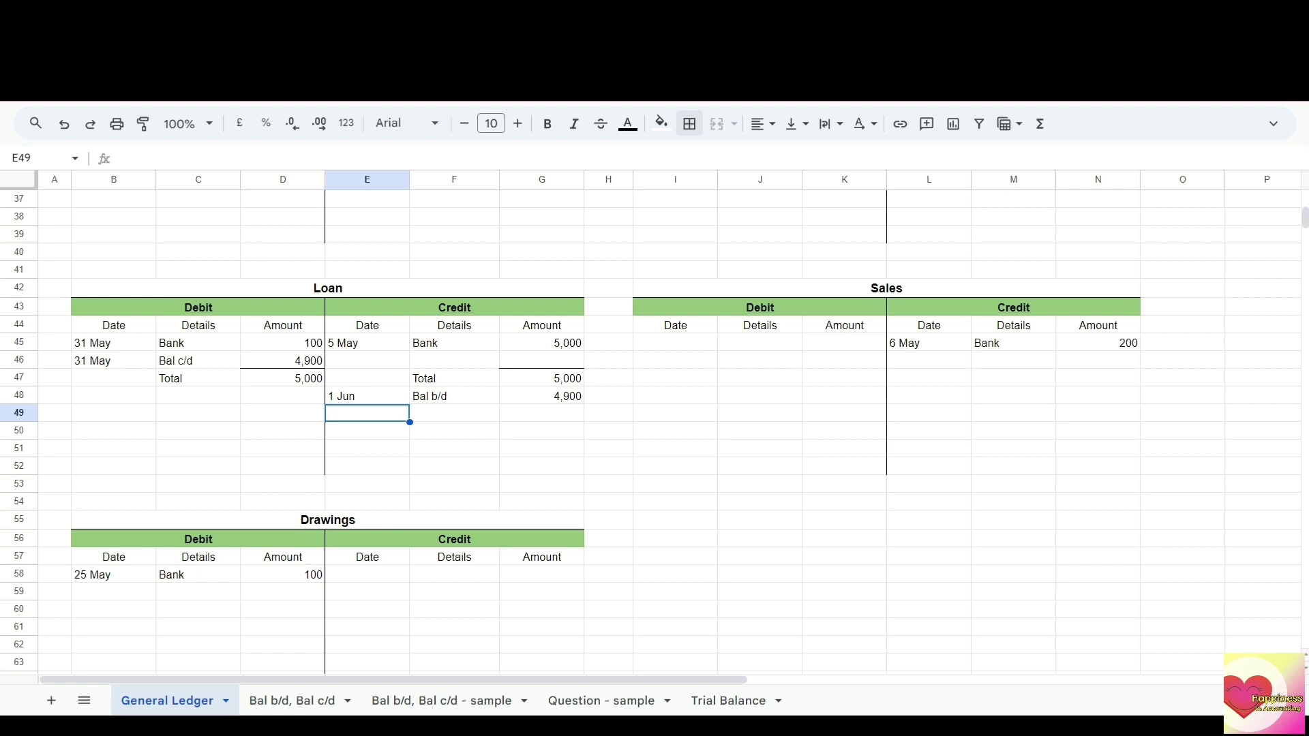
Step: Review the balanced T-accounts in the General Ledger, from Bank and Capital through to Sales and Drawings
{"action": "scroll", "coordinate": [469, 520], "scroll_direction": "down", "scroll_amount": 3}
{"action": "scroll", "coordinate": [982, 450], "scroll_direction": "up", "scroll_amount": 10}
{"action": "scroll", "coordinate": [982, 453], "scroll_direction": "down", "scroll_amount": 2}
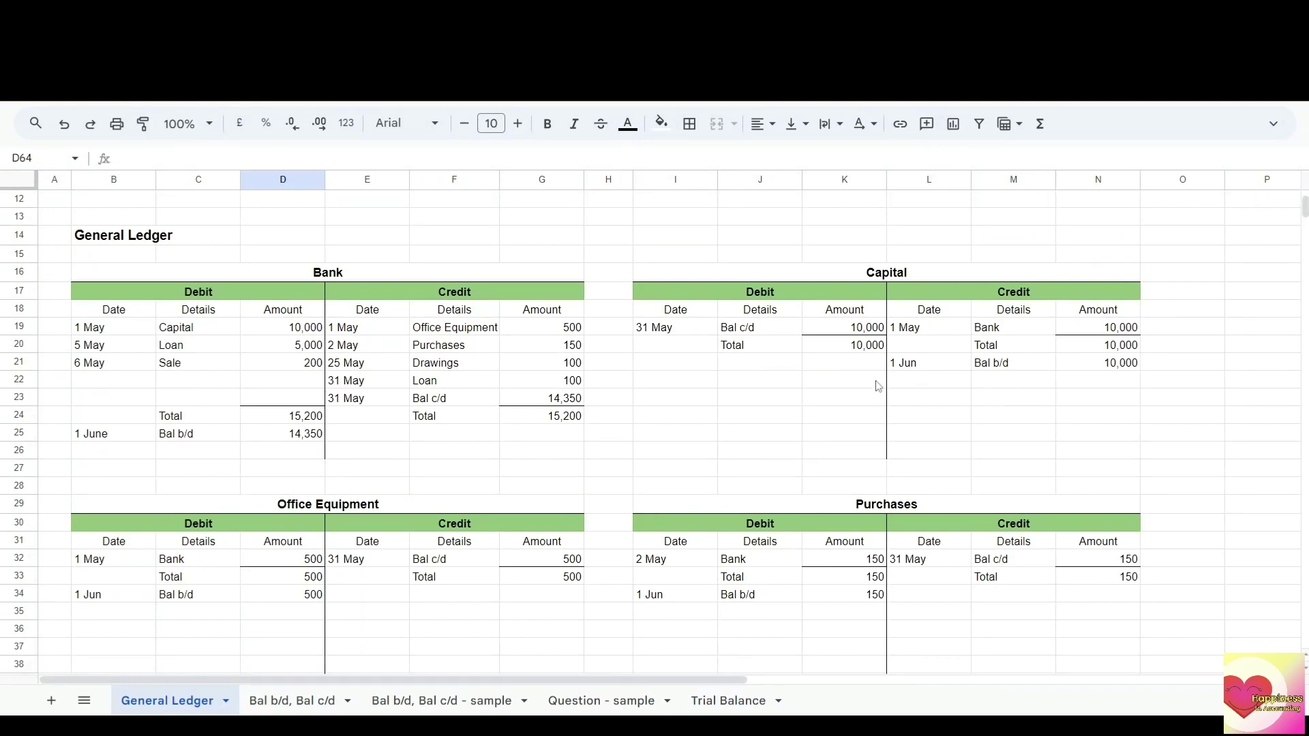
{"action": "scroll", "coordinate": [927, 358], "scroll_direction": "down", "scroll_amount": 1}
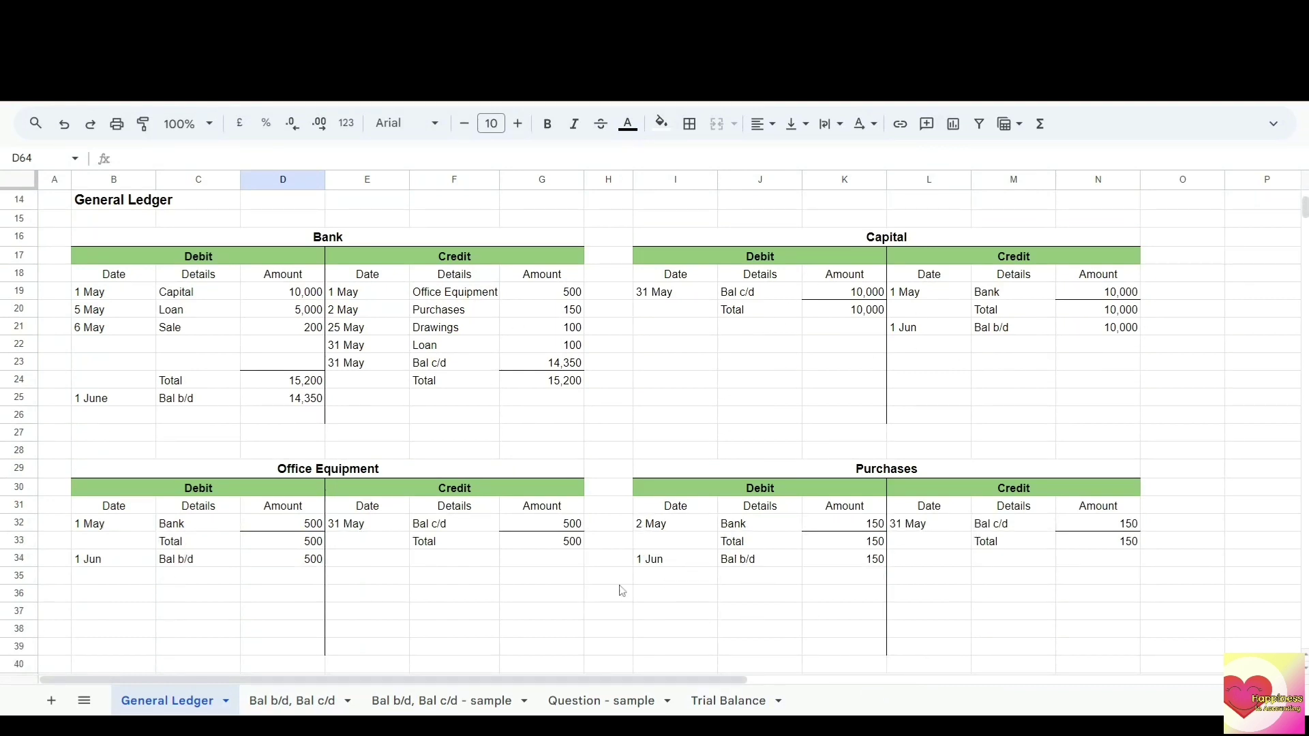
{"action": "scroll", "coordinate": [767, 579], "scroll_direction": "down", "scroll_amount": 4}
{"action": "scroll", "coordinate": [350, 447], "scroll_direction": "down", "scroll_amount": 4}
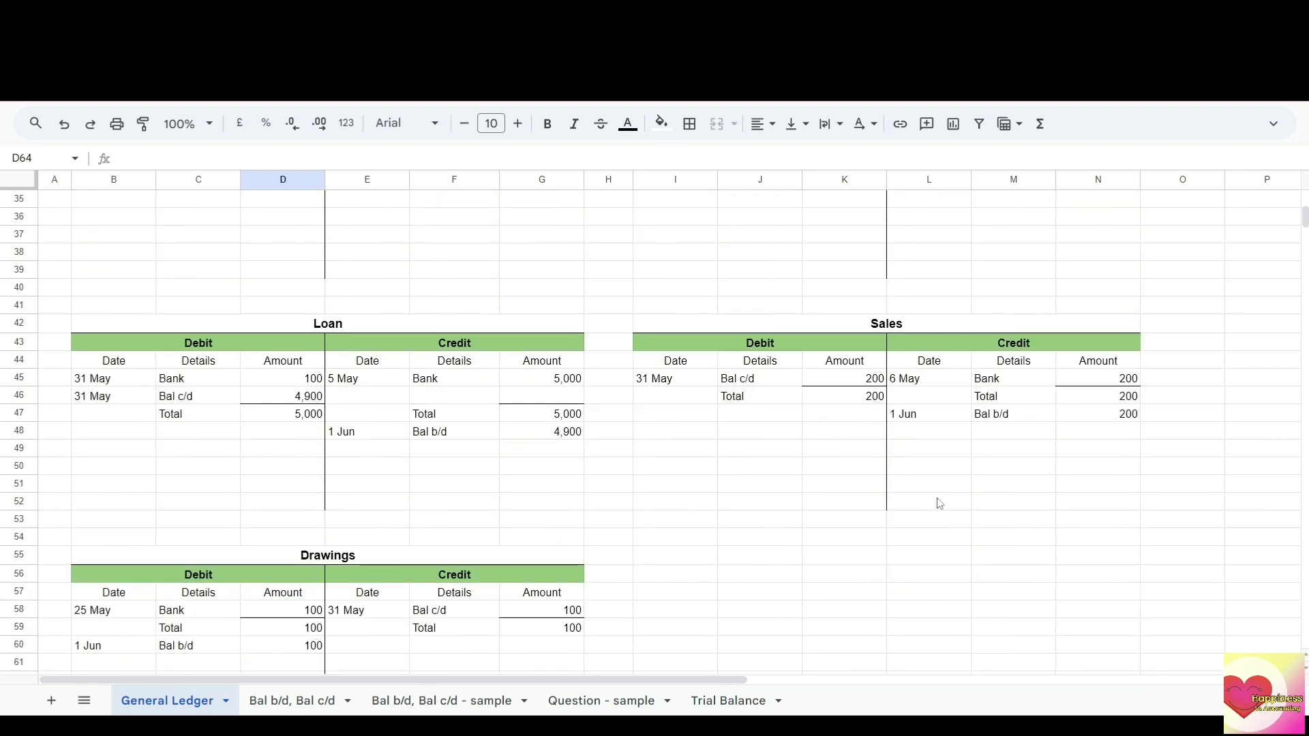
{"action": "scroll", "coordinate": [444, 596], "scroll_direction": "down", "scroll_amount": 4}
{"action": "scroll", "coordinate": [729, 478], "scroll_direction": "up", "scroll_amount": 6}
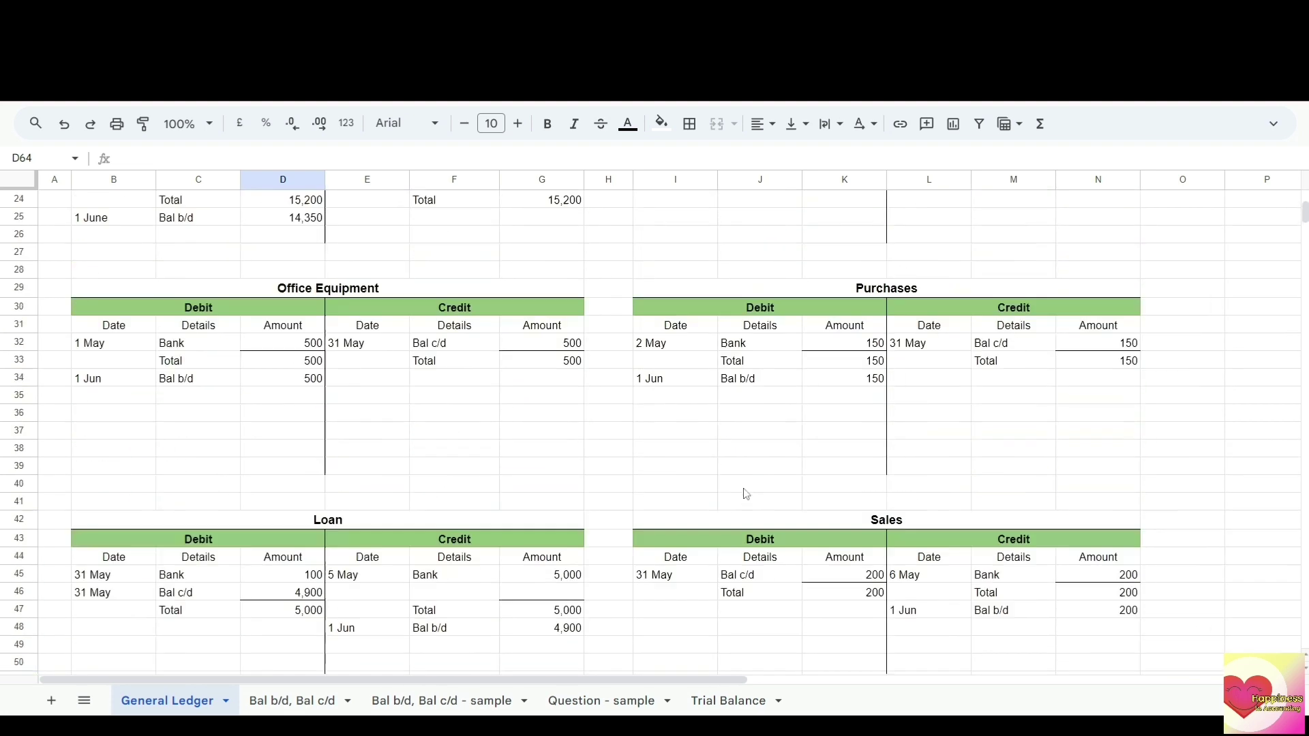
{"action": "scroll", "coordinate": [756, 497], "scroll_direction": "down", "scroll_amount": 2}
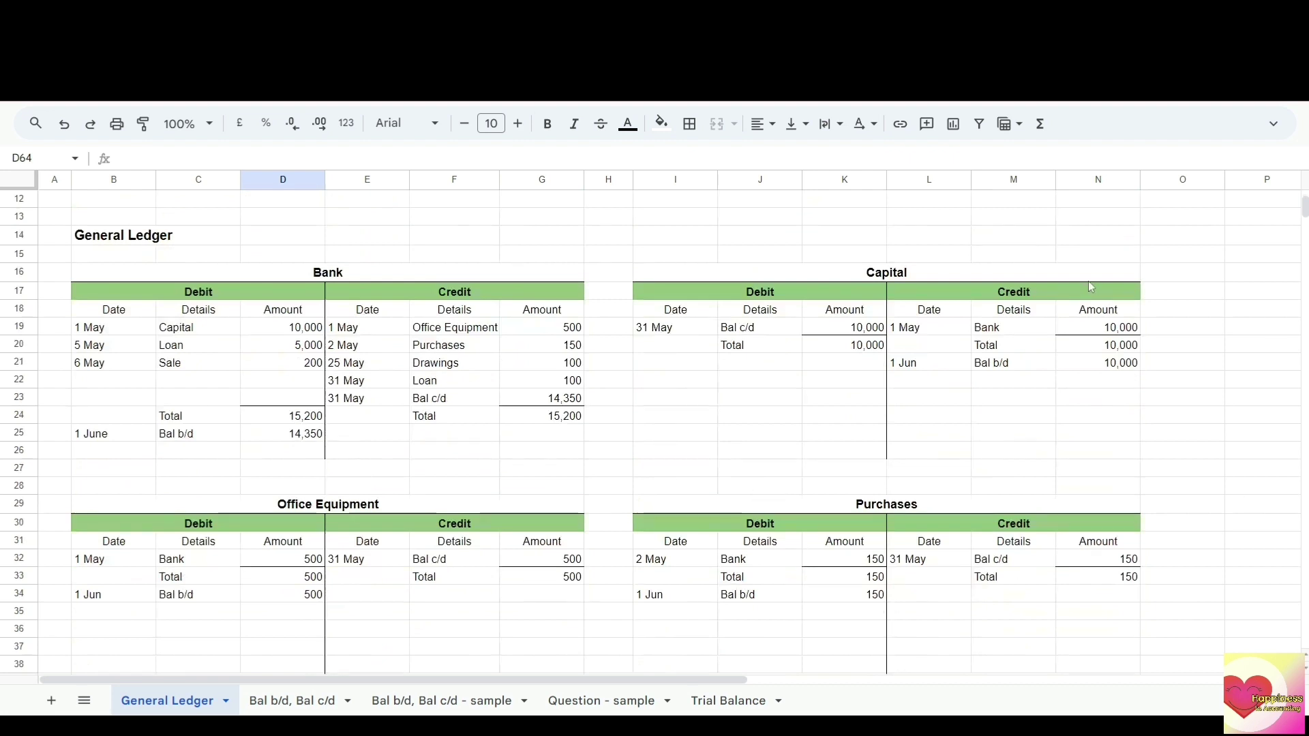
Step: Answer the Bank Balance c/d question on the Question - sample sheet with the amount 14,350 and Credit
{"action": "left_click", "coordinate": [605, 701]}
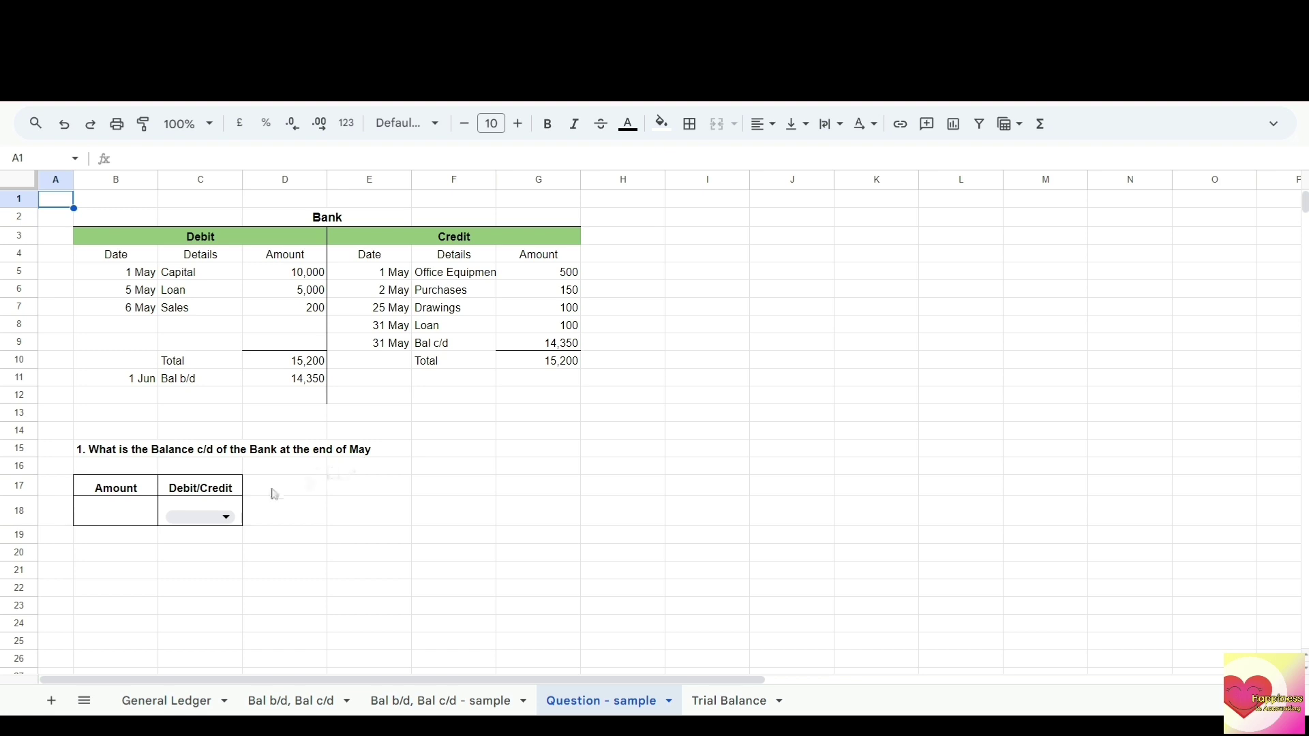
{"action": "left_click", "coordinate": [109, 522]}
{"action": "type", "text": "14"}
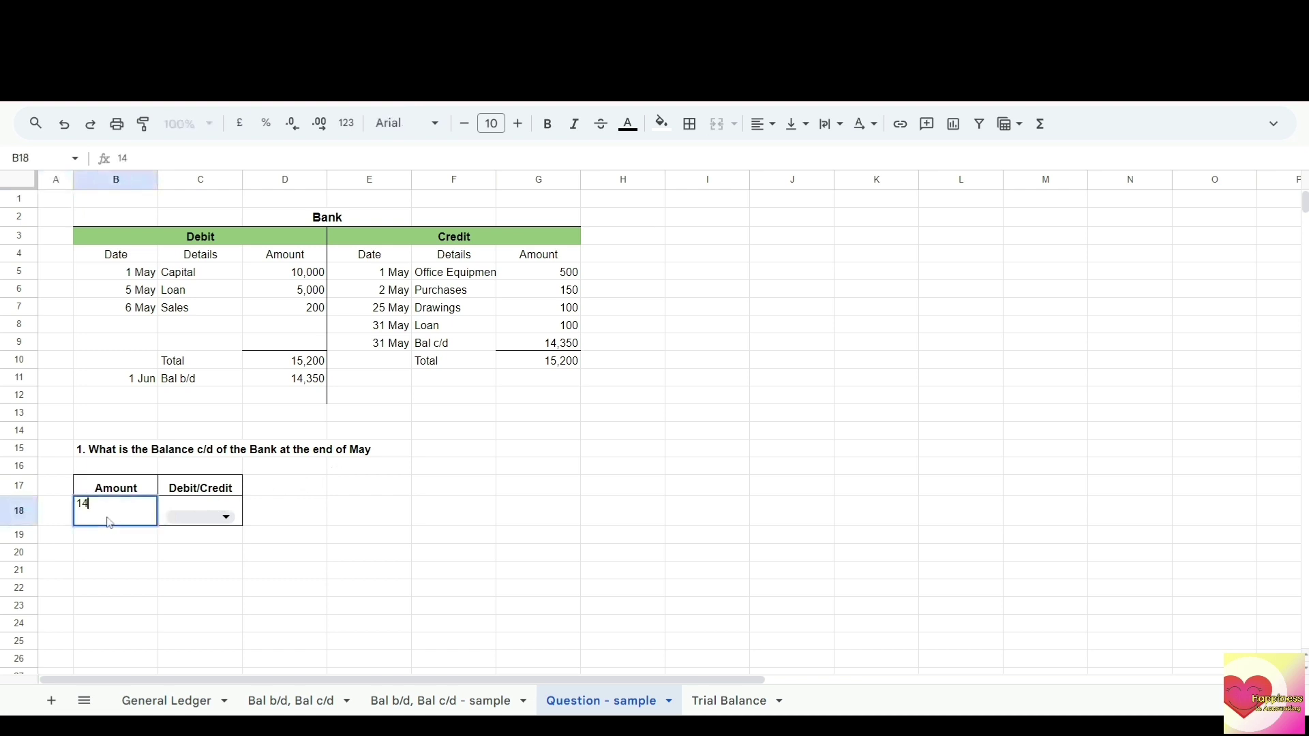
{"action": "type", "text": ",350"}
{"action": "key", "text": "Return"}
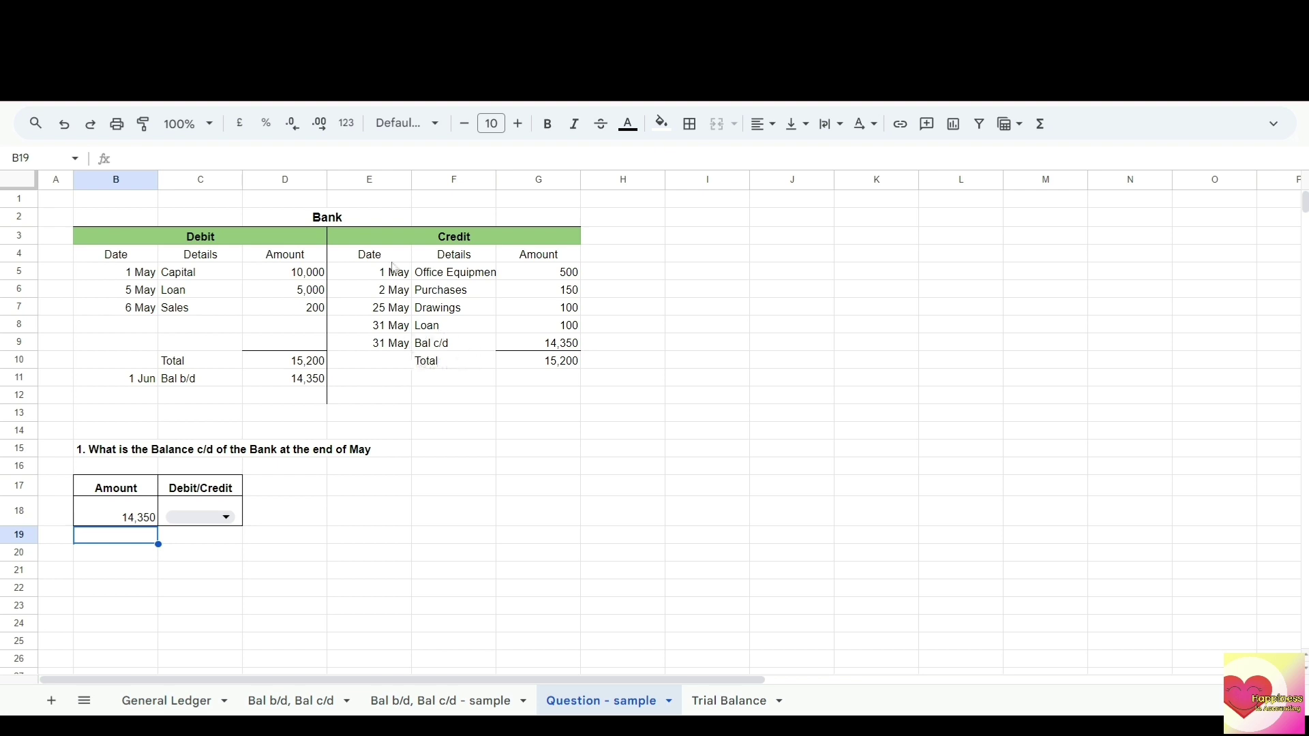
{"action": "left_click", "coordinate": [231, 518]}
{"action": "left_click", "coordinate": [185, 568]}
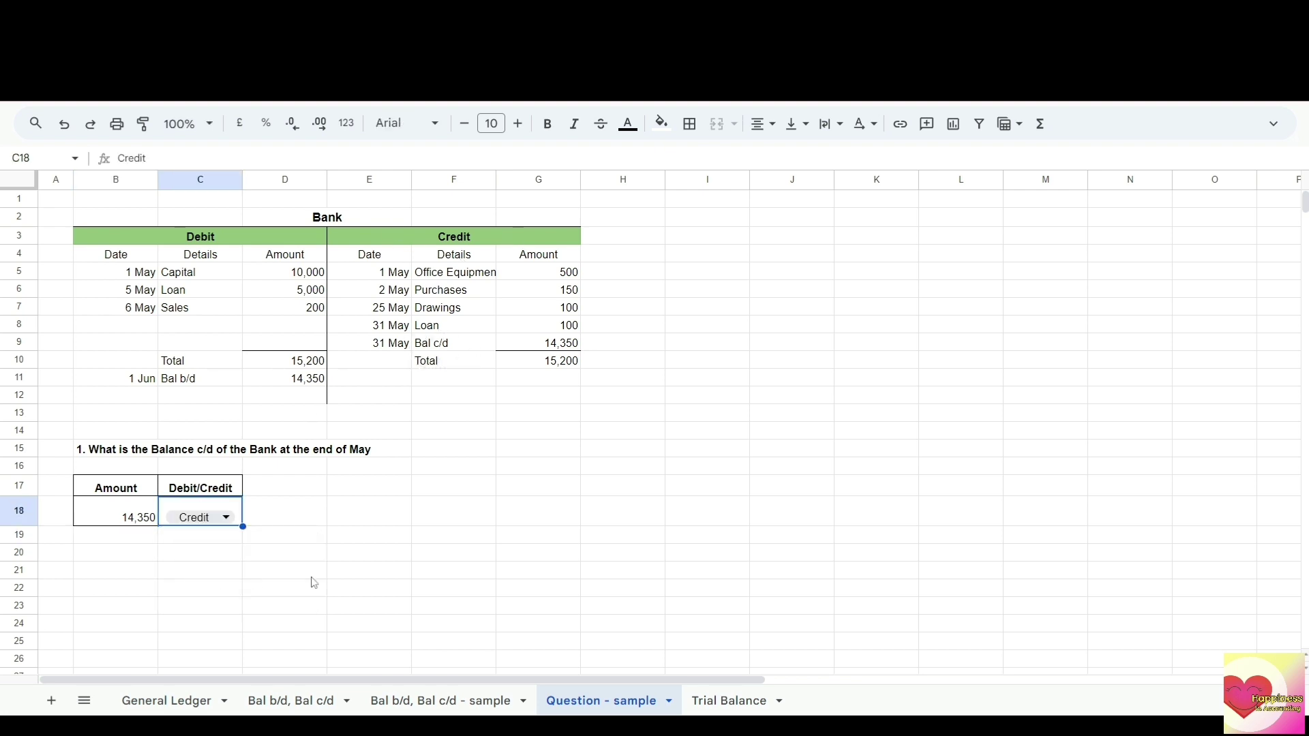
{"action": "left_click", "coordinate": [370, 525]}
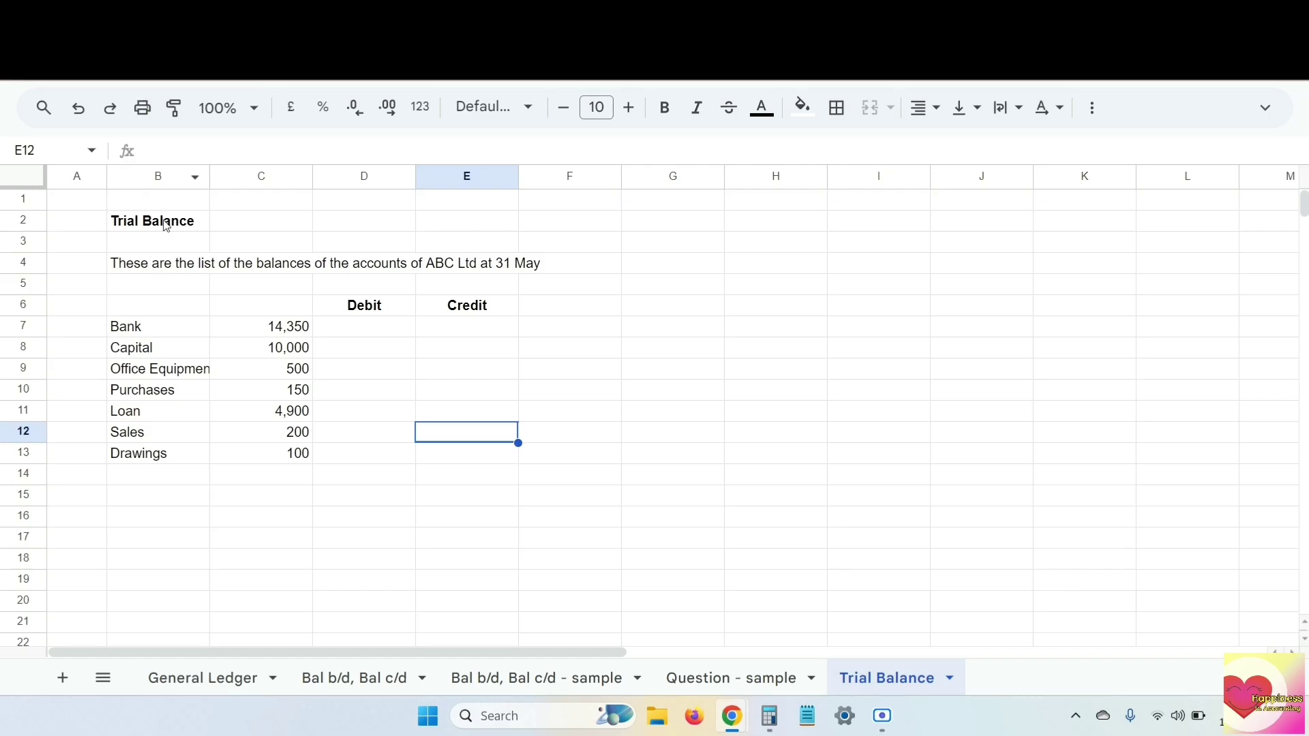
Step: Enter the Bank balance of 14350 in the Debit column of the Trial Balance
{"action": "left_click", "coordinate": [167, 225]}
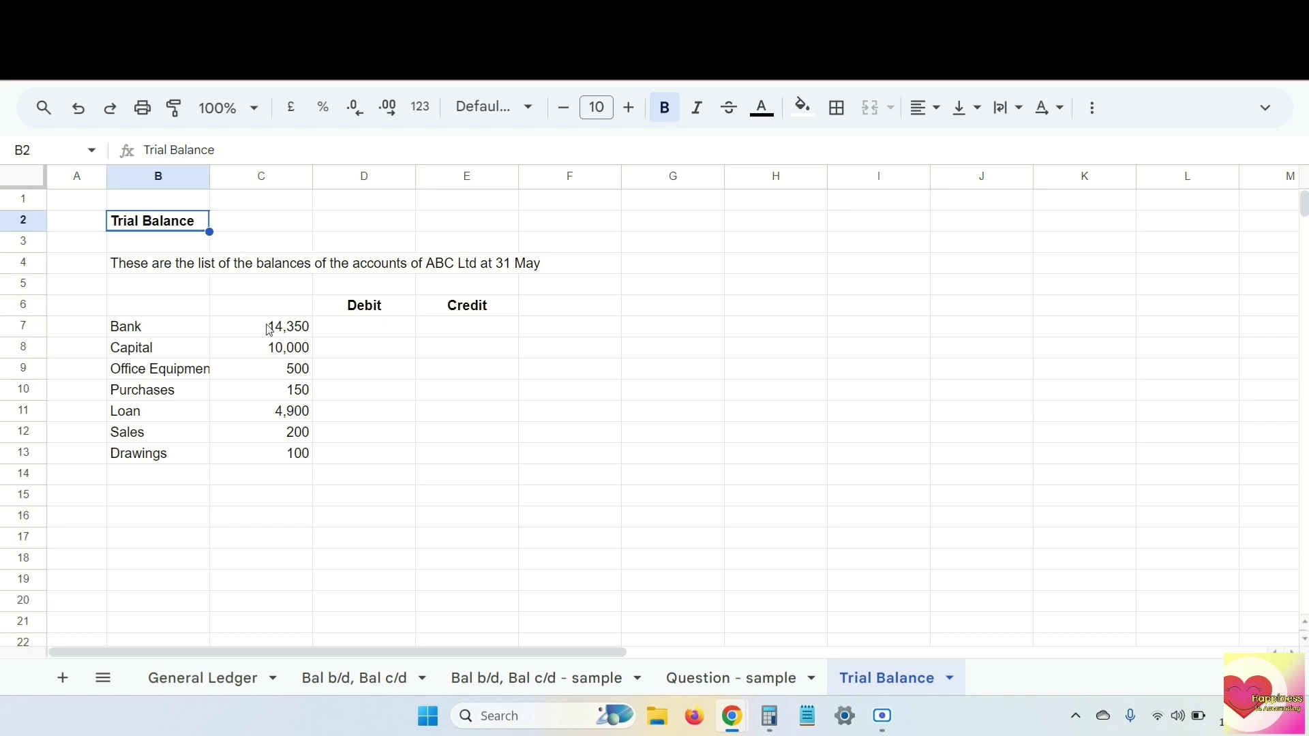
{"action": "left_click", "coordinate": [362, 328]}
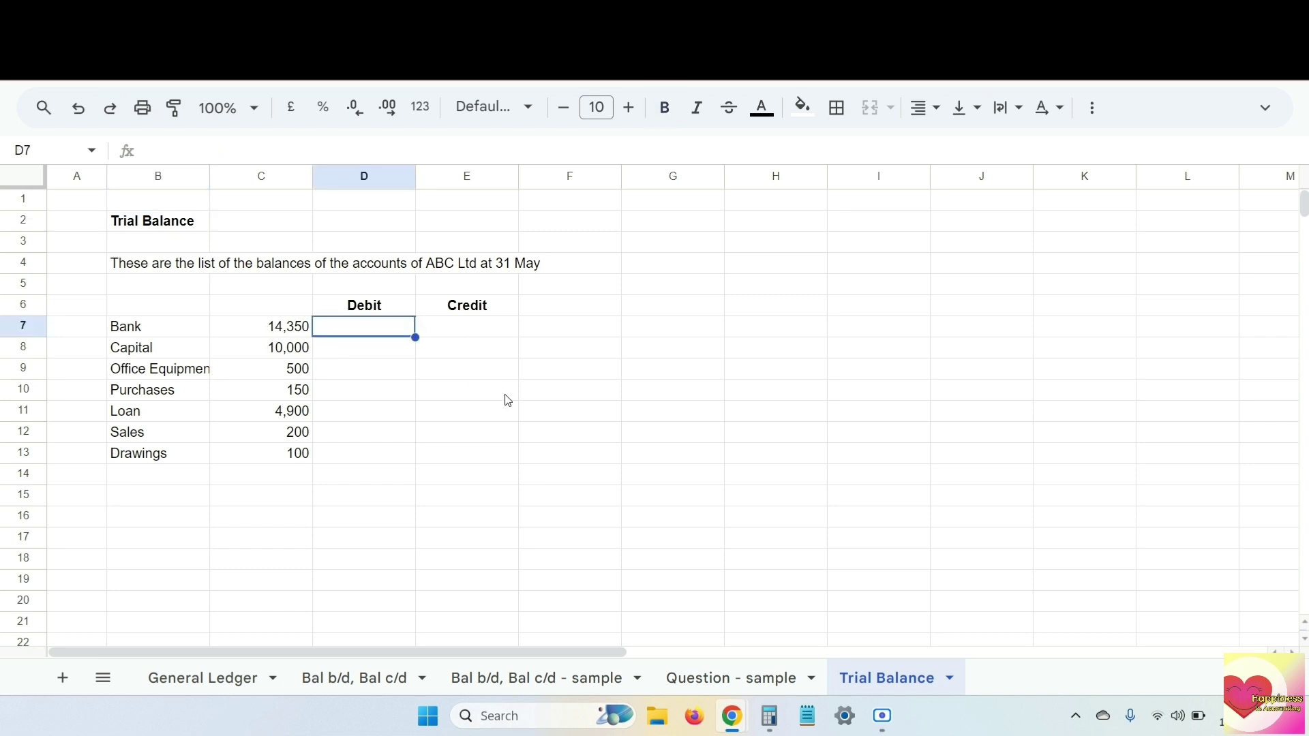
{"action": "type", "text": "14,35"}
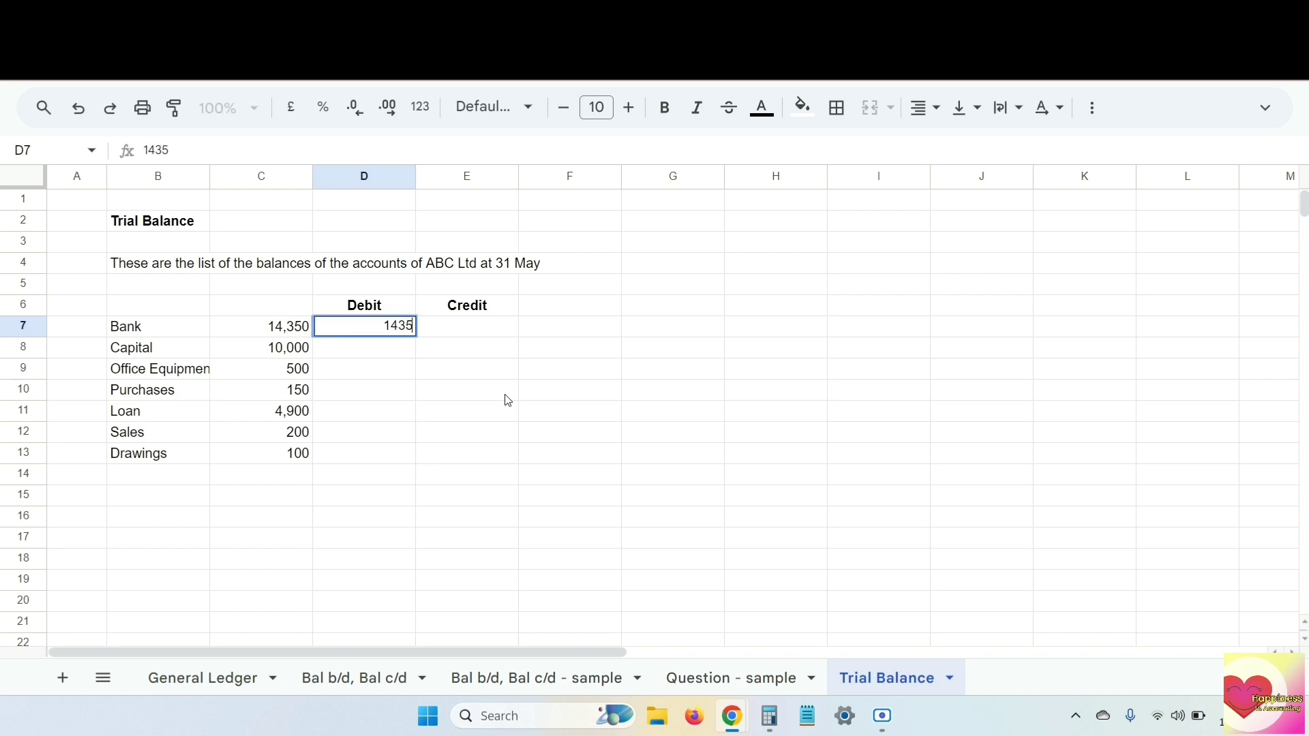
{"action": "type", "text": "0"}
{"action": "key", "text": "Return"}
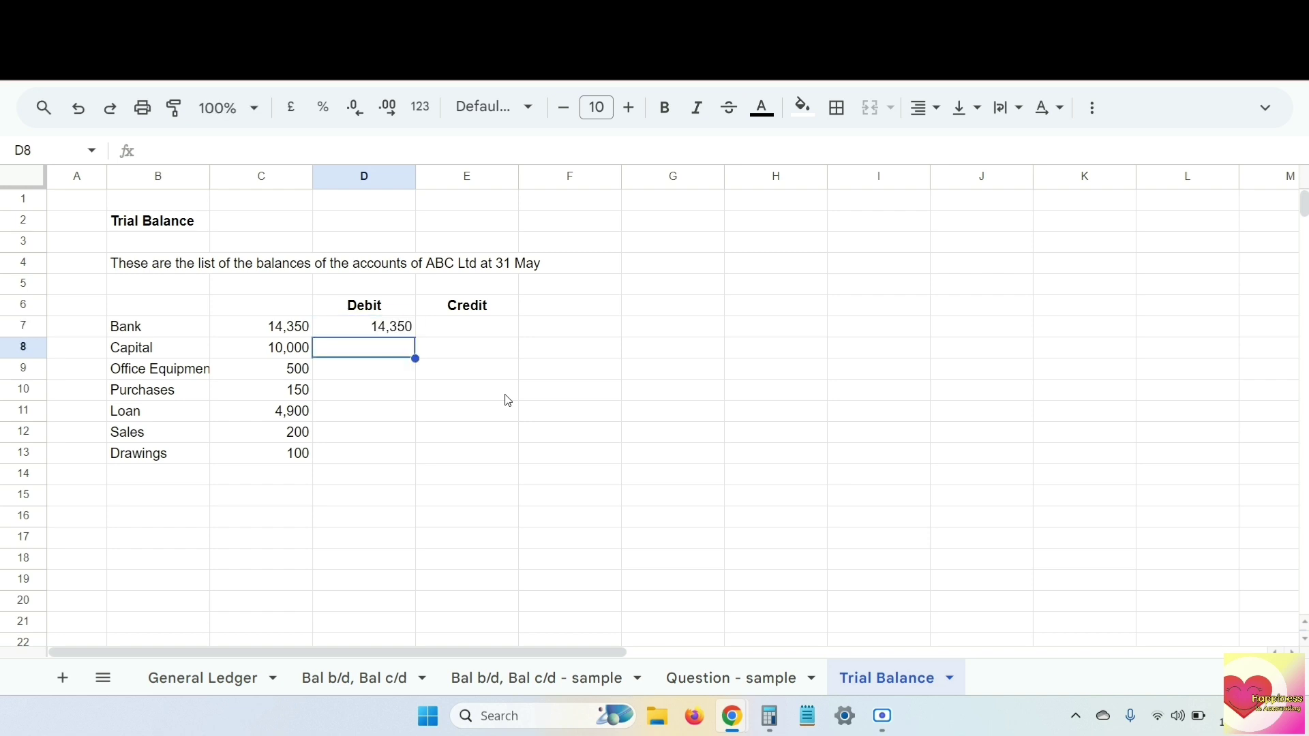
{"action": "left_click", "coordinate": [168, 334]}
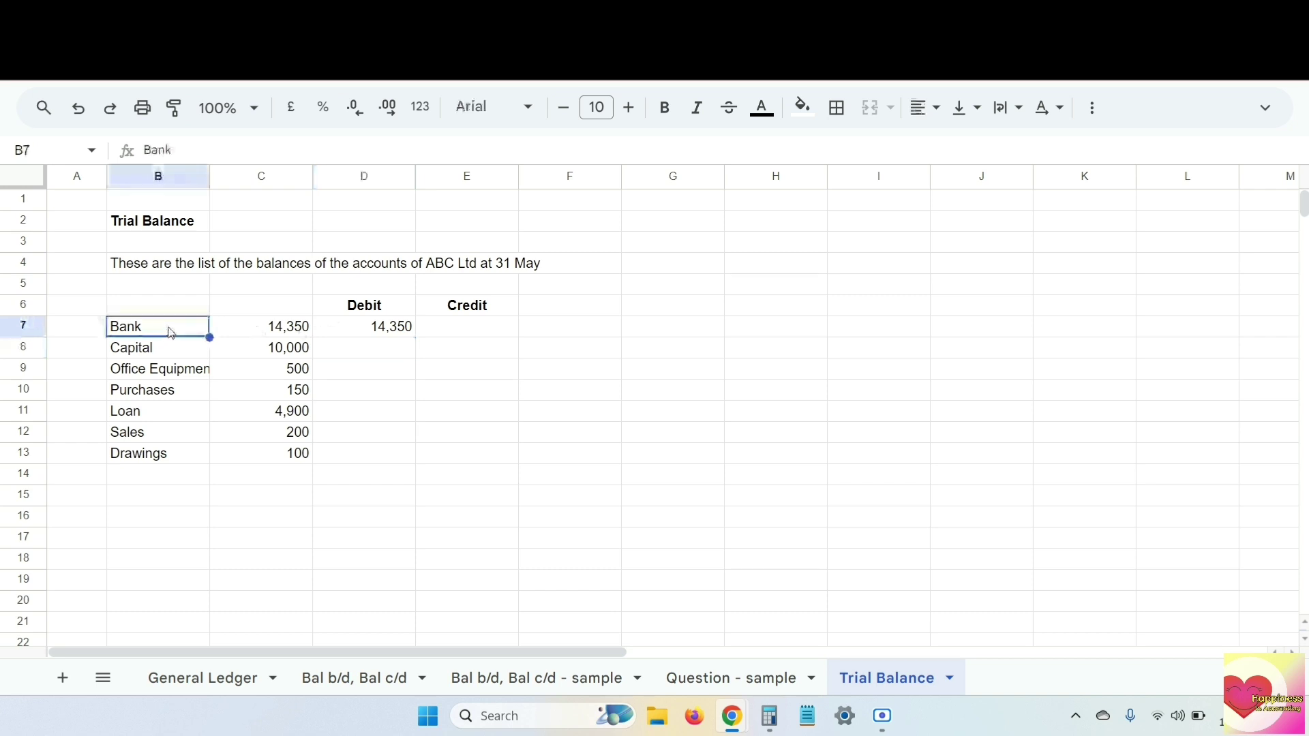
{"action": "key", "text": "Right"}
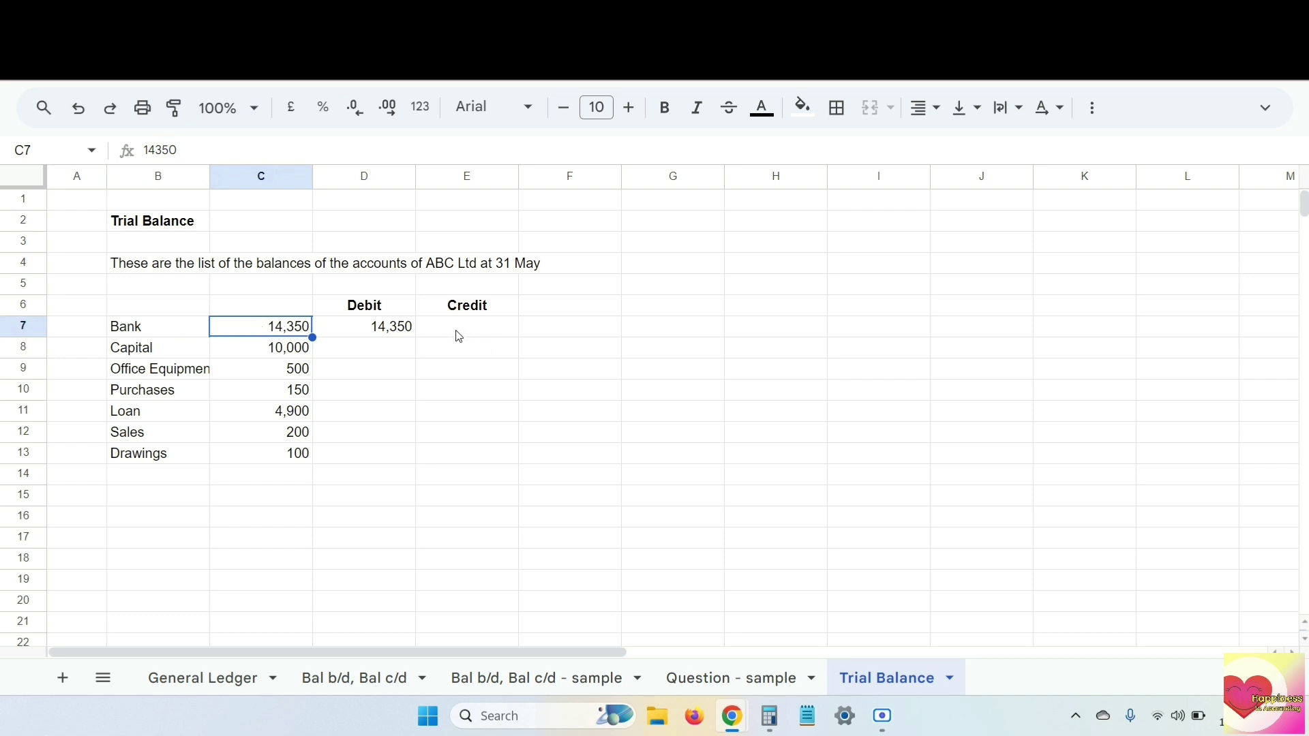
Step: Enter the Capital balance of 10000 in the Credit column of the Trial Balance
{"action": "left_click", "coordinate": [171, 351]}
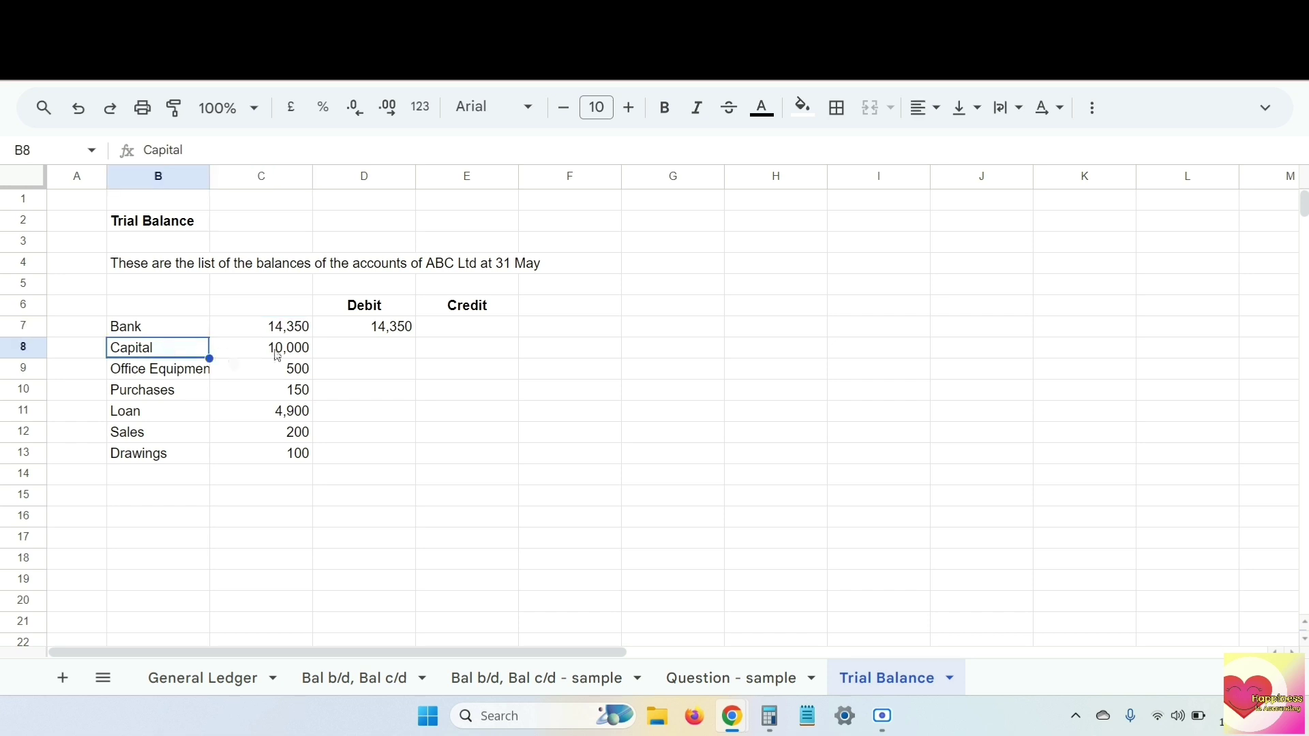
{"action": "left_click", "coordinate": [487, 350]}
{"action": "type", "text": "10000"}
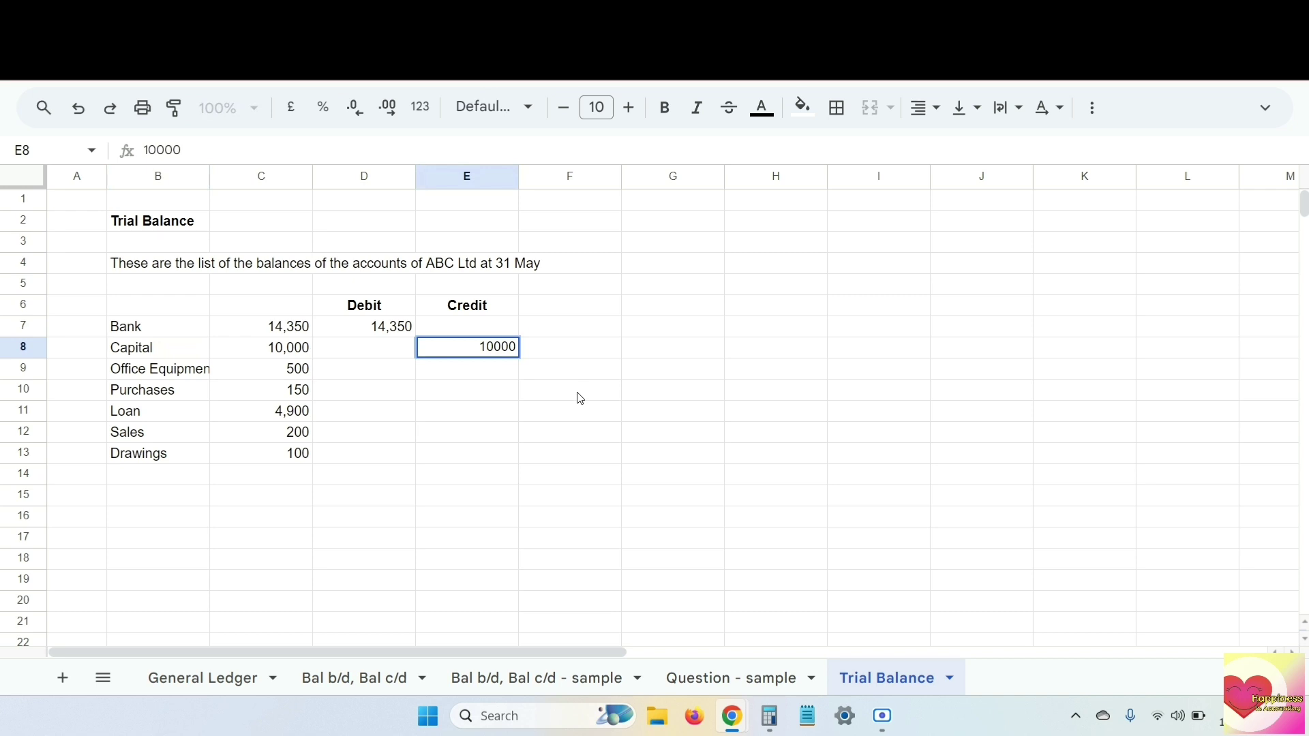
{"action": "key", "text": "Return"}
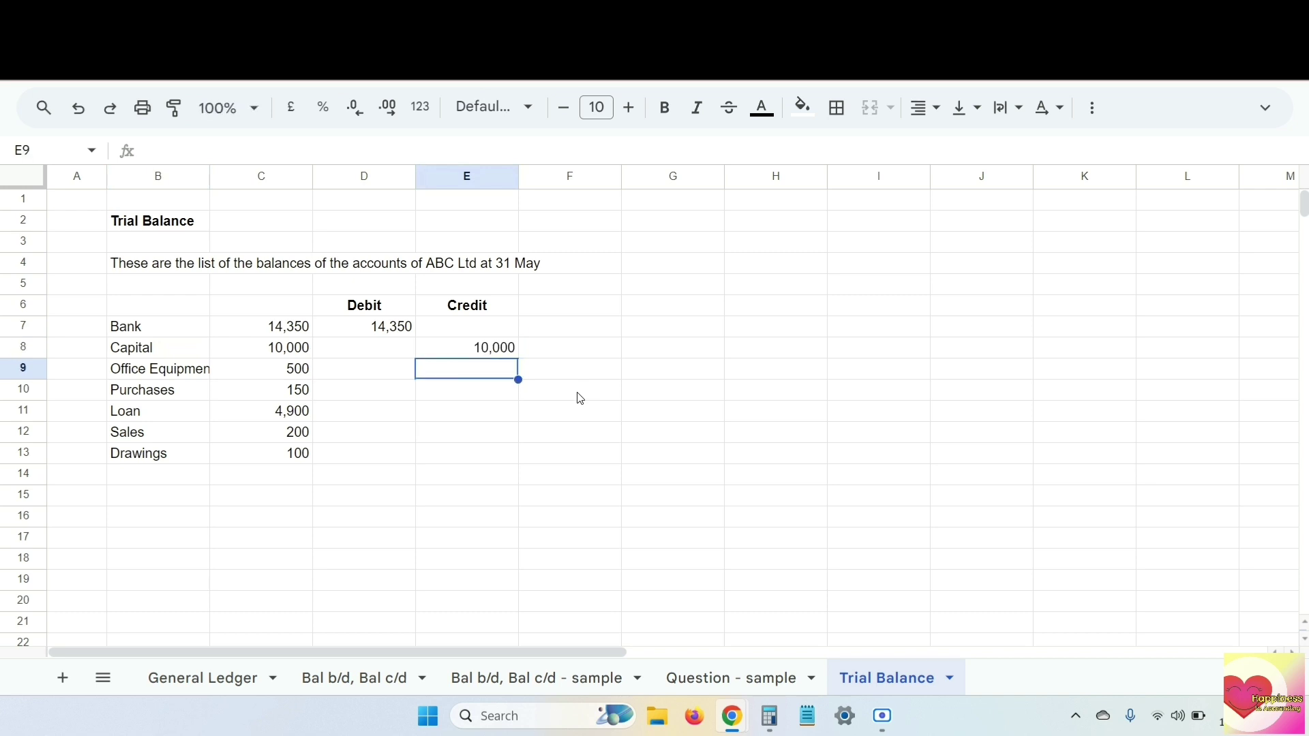
Step: Enter 500 for Office Equipment and 150 for Purchases in the Trial Balance's Debit column
{"action": "left_click", "coordinate": [156, 375]}
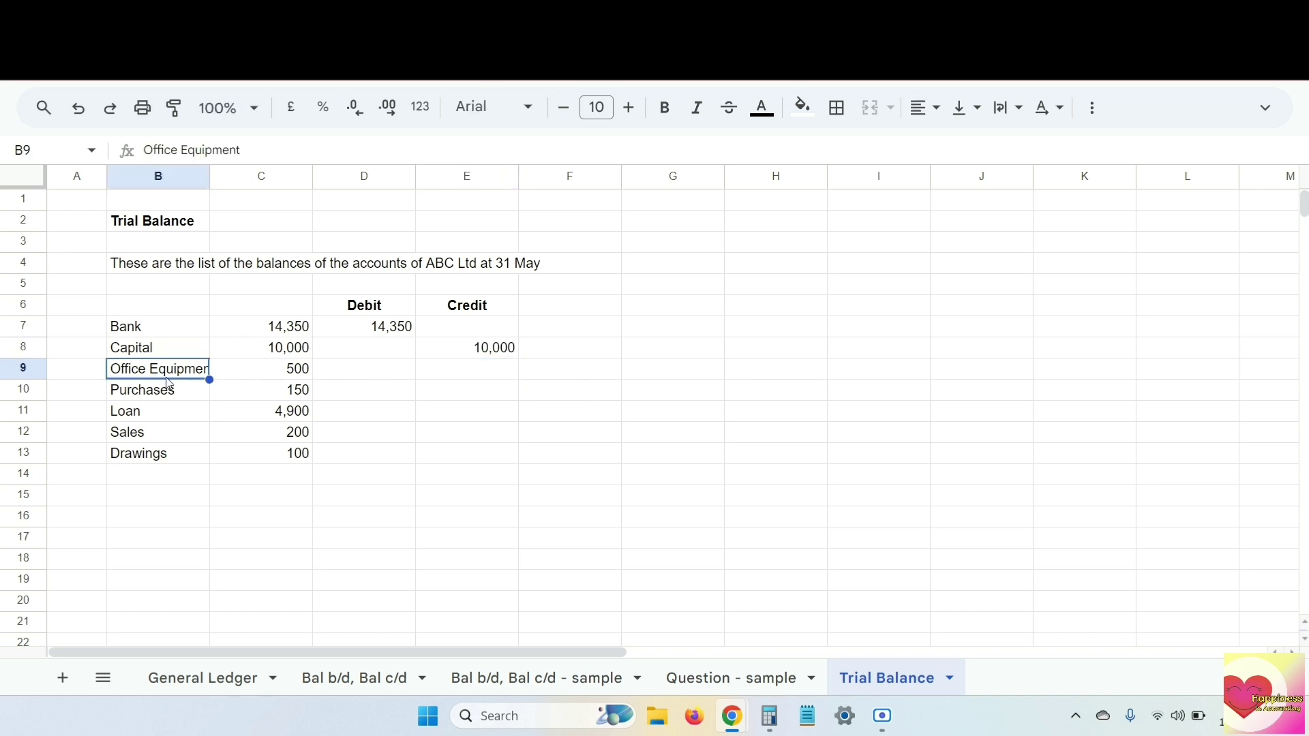
{"action": "left_click", "coordinate": [379, 374]}
{"action": "type", "text": "500"}
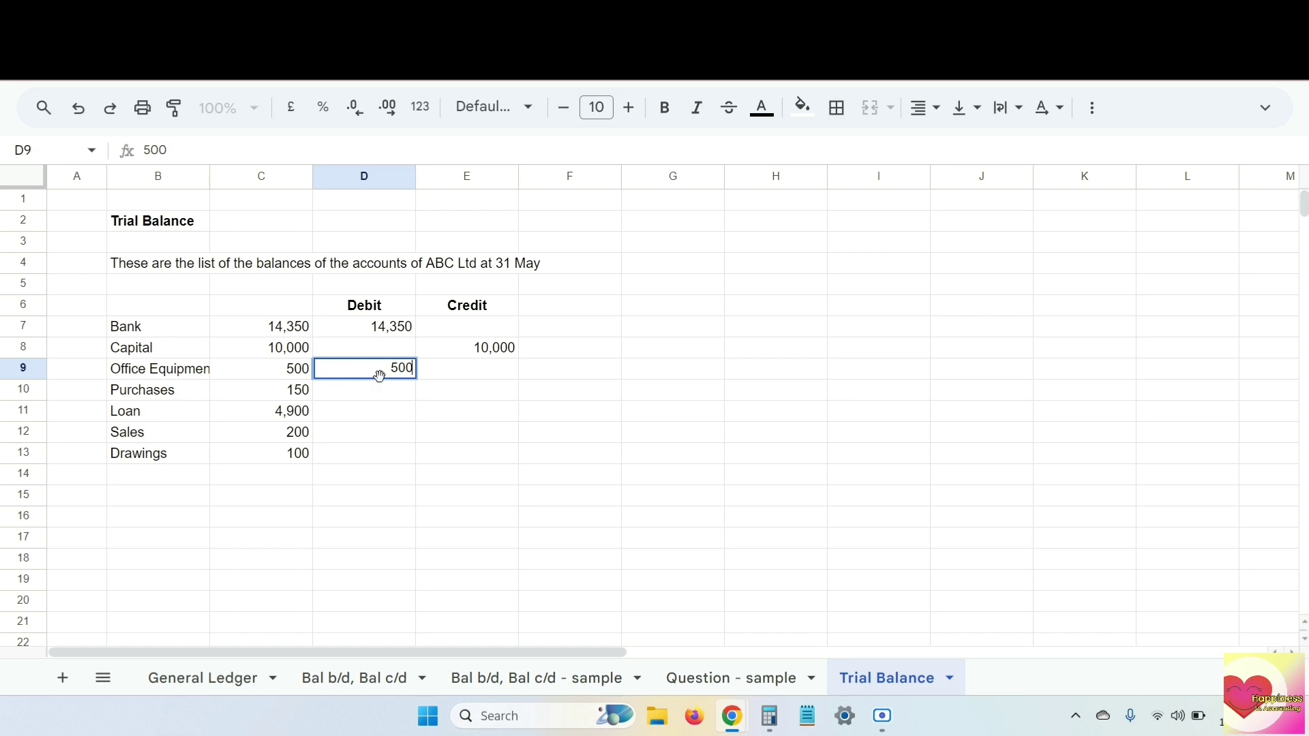
{"action": "key", "text": "Return"}
{"action": "left_click", "coordinate": [163, 394]}
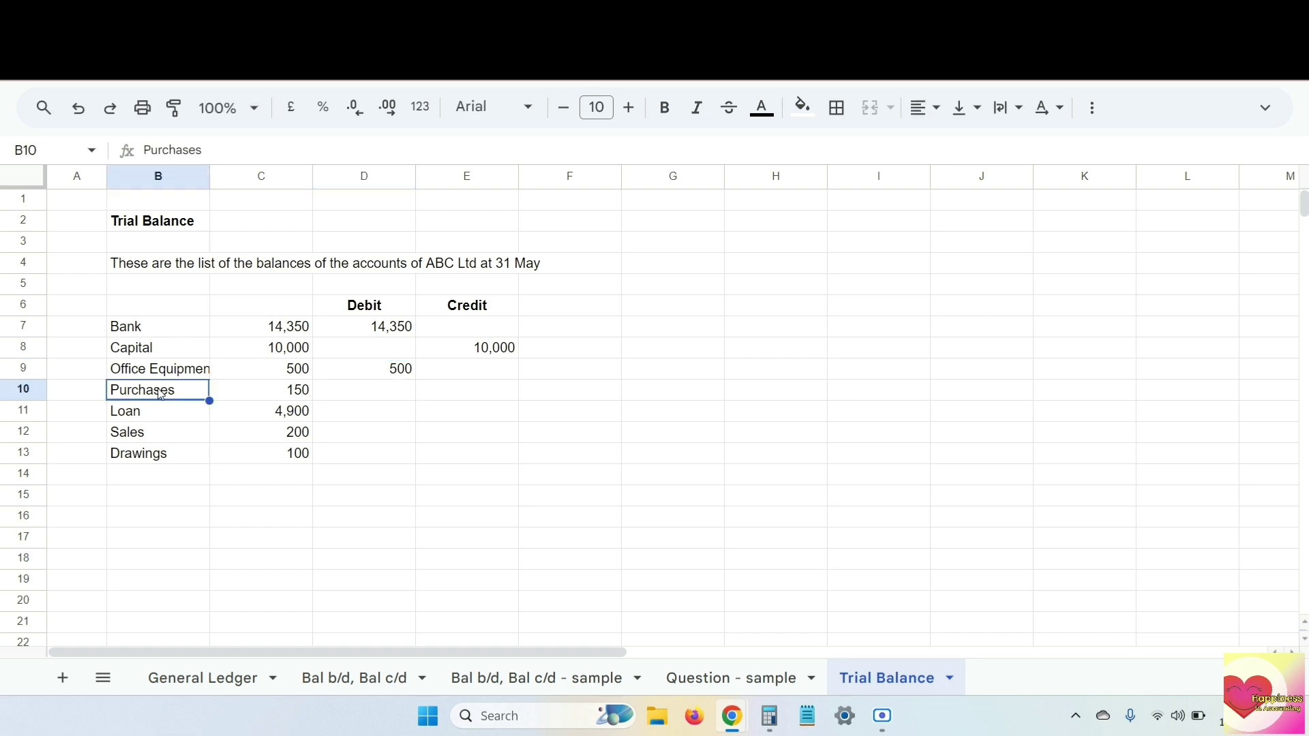
{"action": "left_click", "coordinate": [363, 394]}
{"action": "type", "text": "150"}
{"action": "key", "text": "Return"}
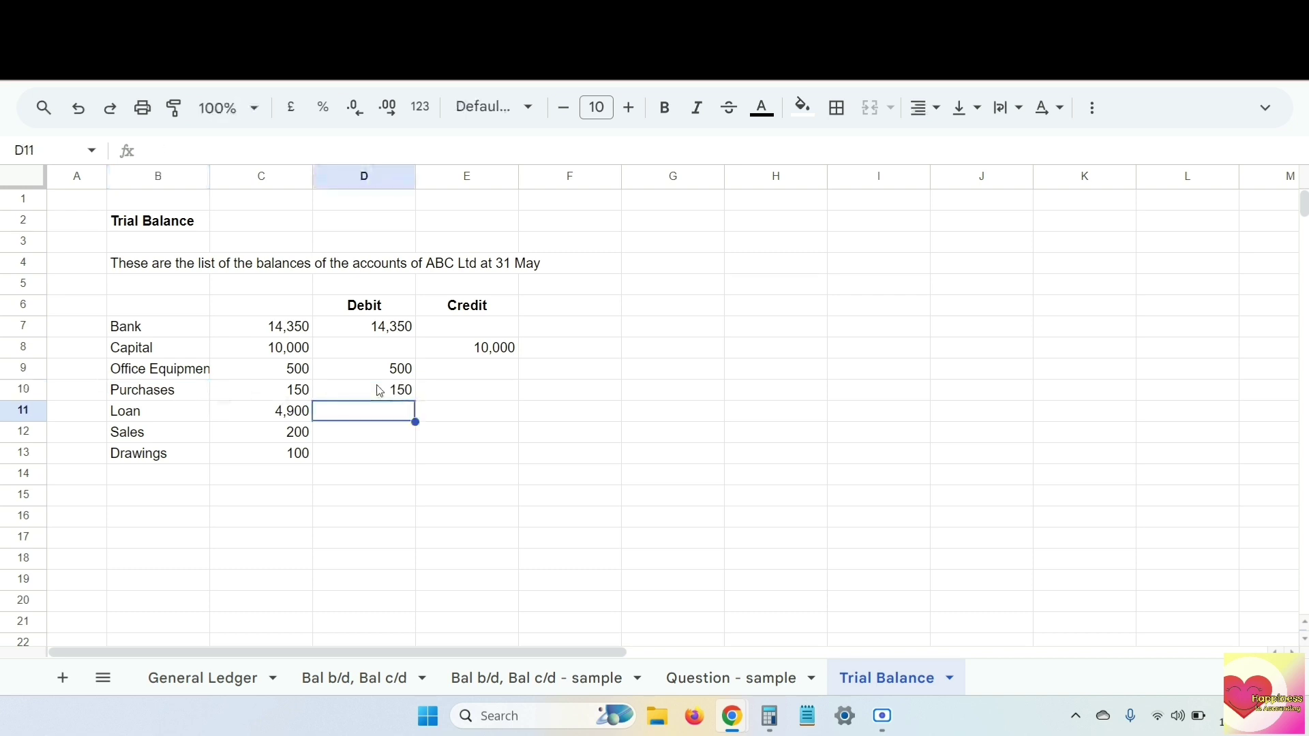
Step: Enter 4,900 for Loan and 200 for Sales in the Trial Balance's Credit column
{"action": "left_click", "coordinate": [165, 420]}
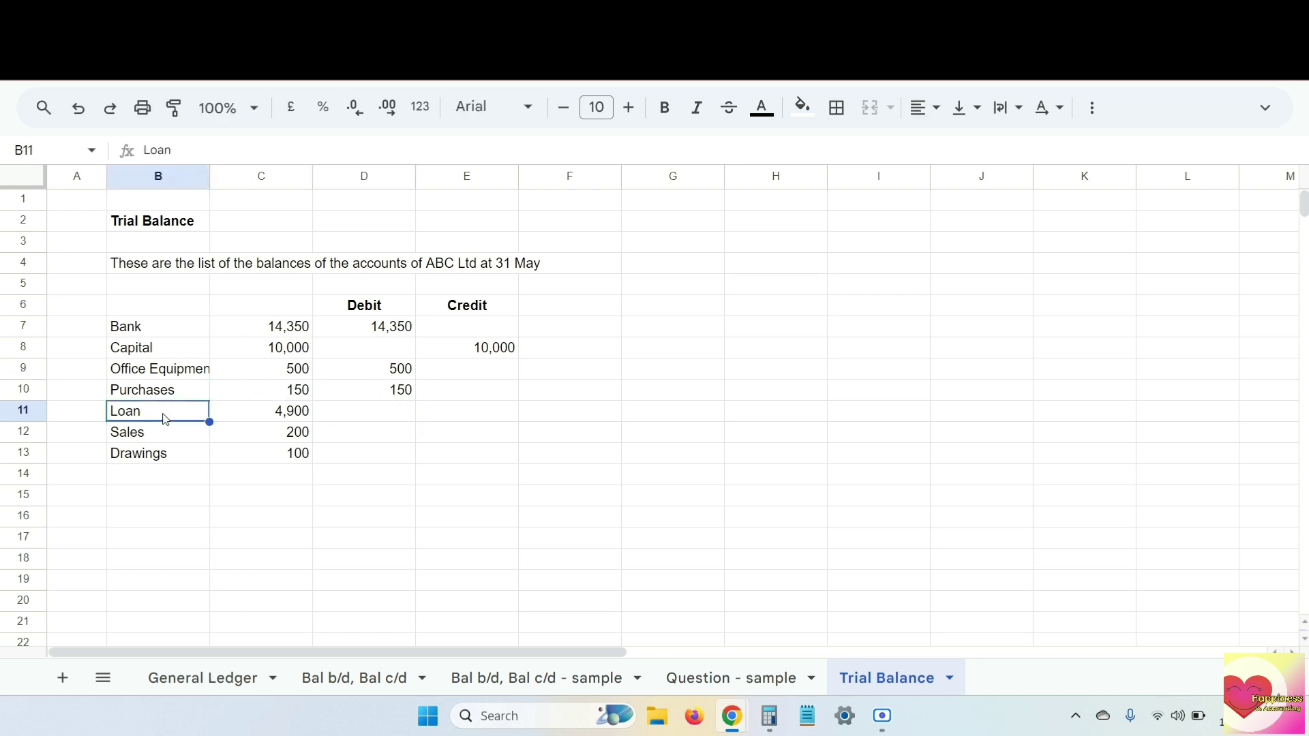
{"action": "left_click", "coordinate": [478, 414]}
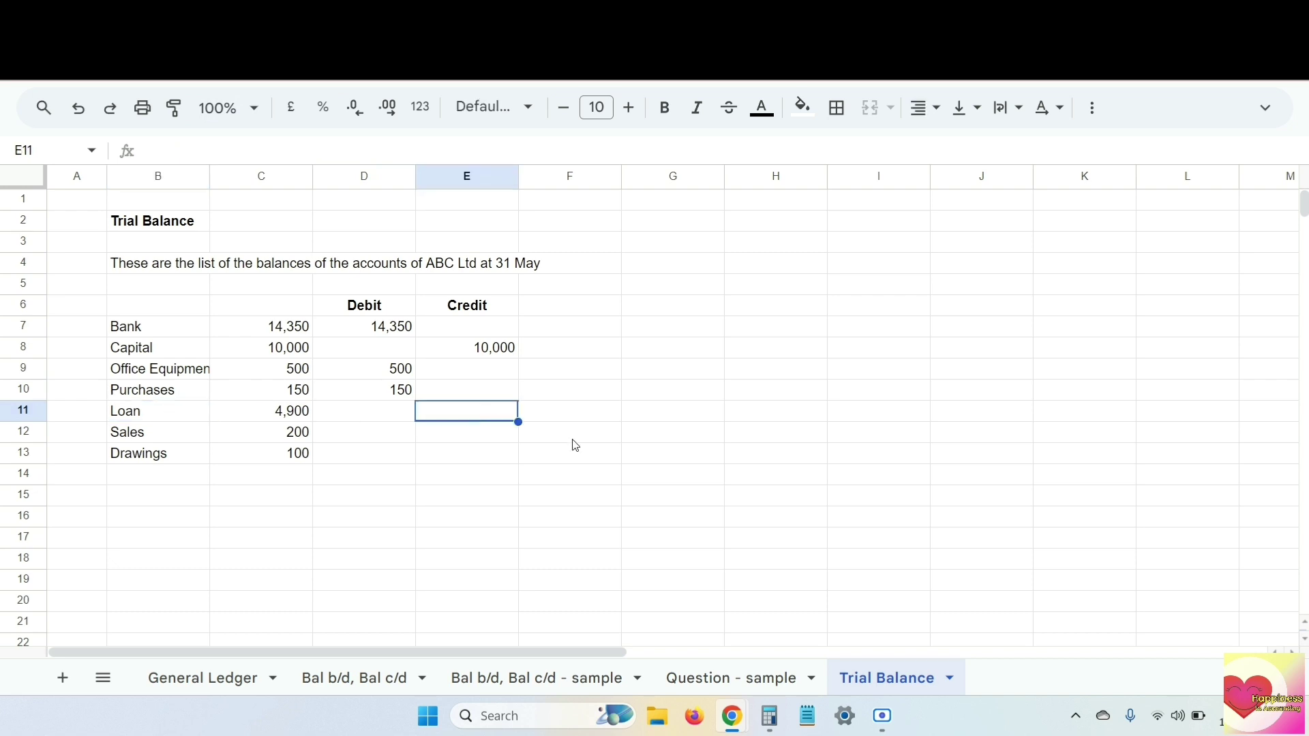
{"action": "type", "text": "4,900"}
{"action": "key", "text": "Return"}
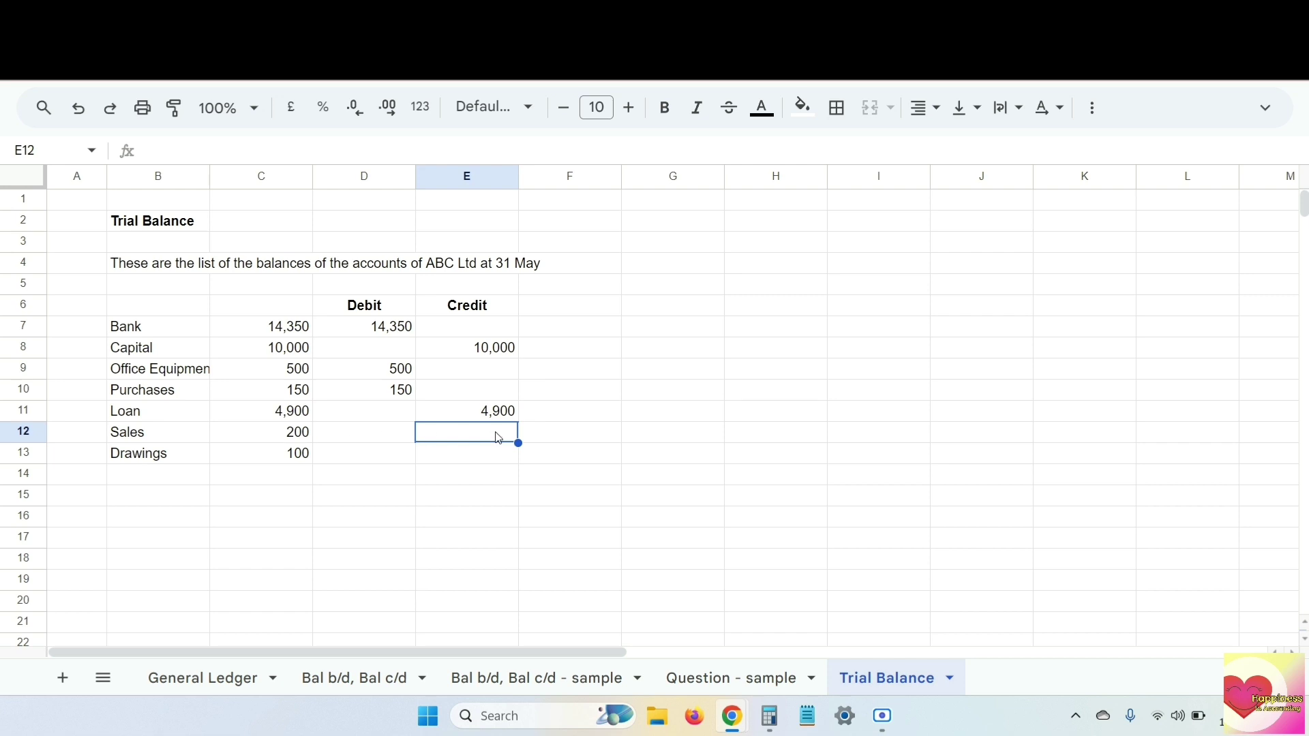
{"action": "type", "text": "200"}
{"action": "key", "text": "Return"}
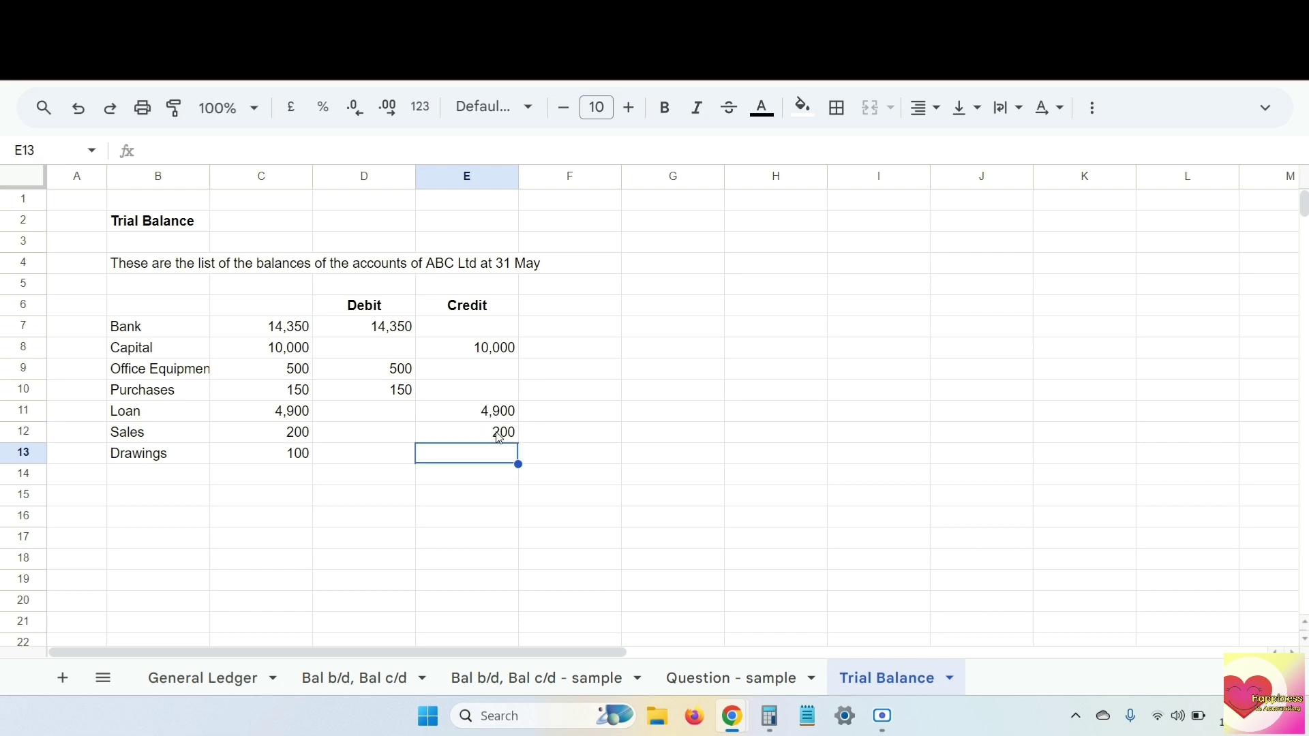
Step: Enter the Drawings balance of 100 in the Debit column of the Trial Balance
{"action": "left_click", "coordinate": [158, 461]}
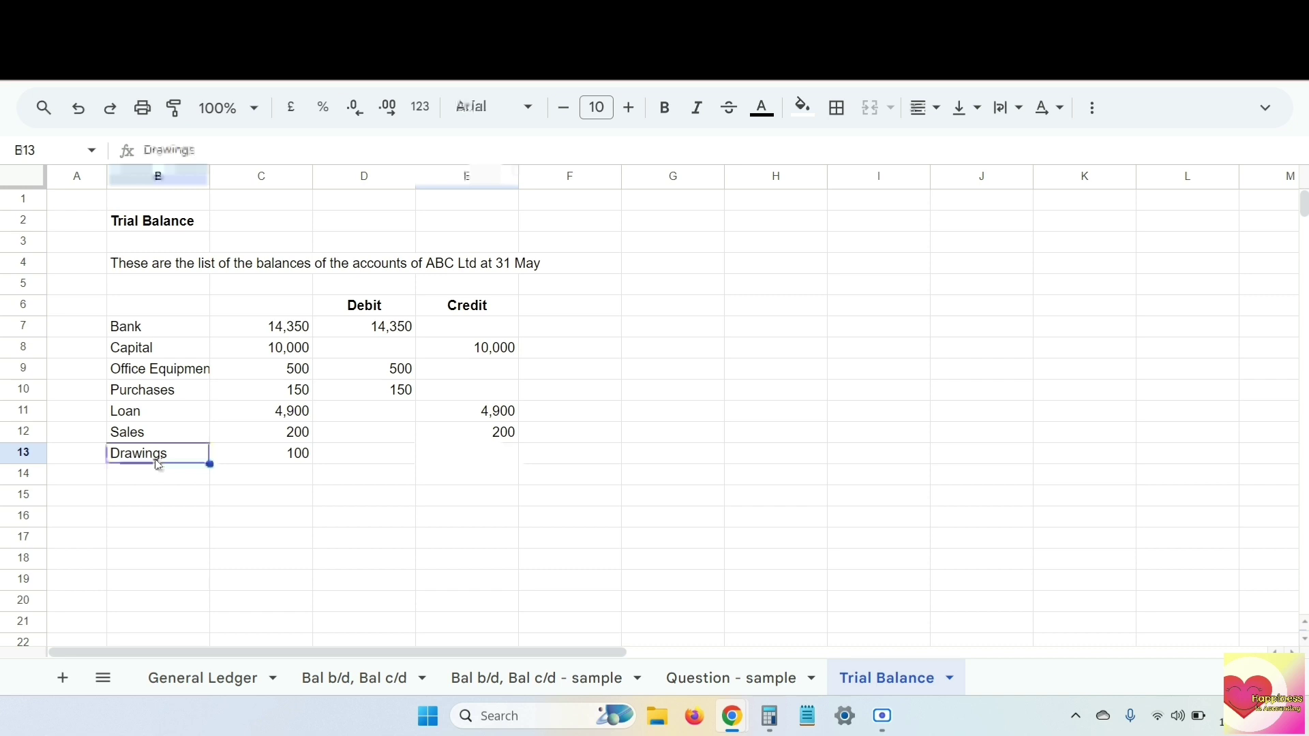
{"action": "left_click", "coordinate": [348, 458]}
{"action": "type", "text": "100"}
{"action": "key", "text": "Return"}
Step: Add a bottom border under the Drawings row's Debit and Credit cells, D13:E13
{"action": "left_click_drag", "start_coordinate": [382, 458], "coordinate": [454, 456]}
{"action": "left_click", "coordinate": [837, 107]}
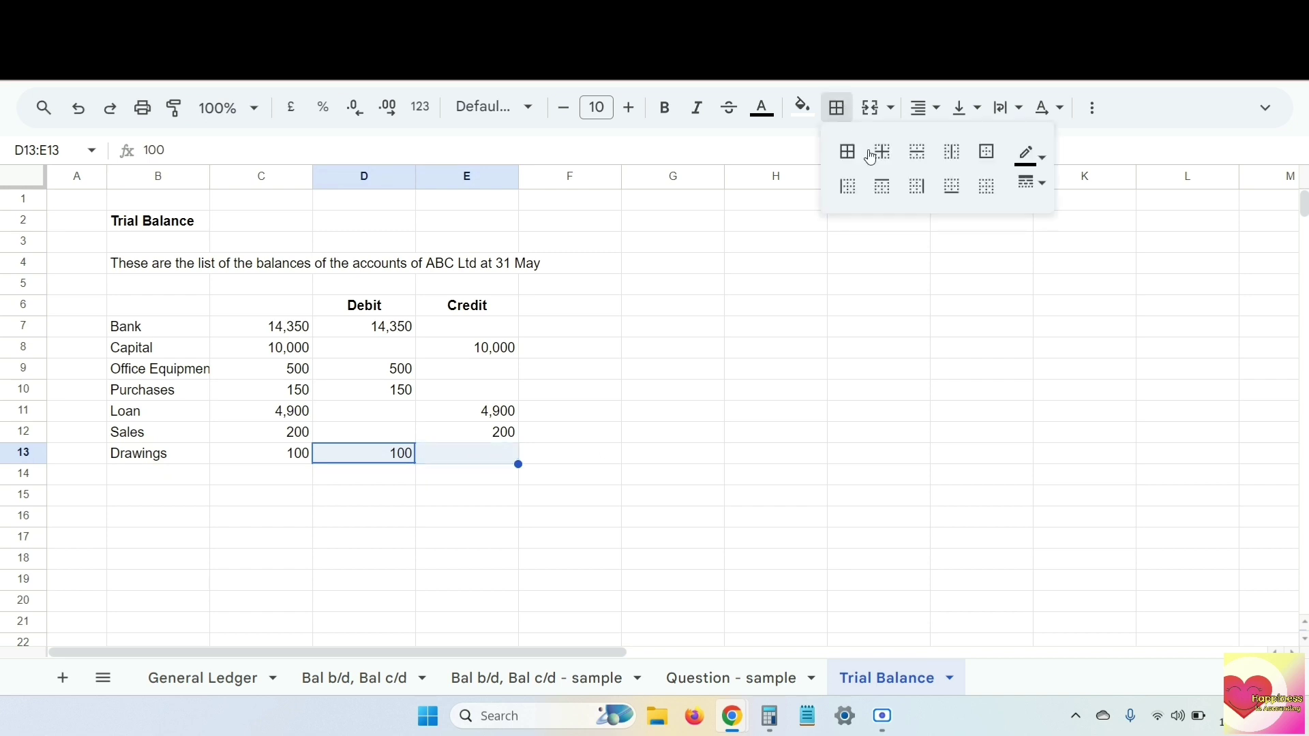
{"action": "left_click", "coordinate": [952, 185]}
Step: Enter 15100 as the total of both the Debit and Credit columns in row 14
{"action": "left_click", "coordinate": [372, 485]}
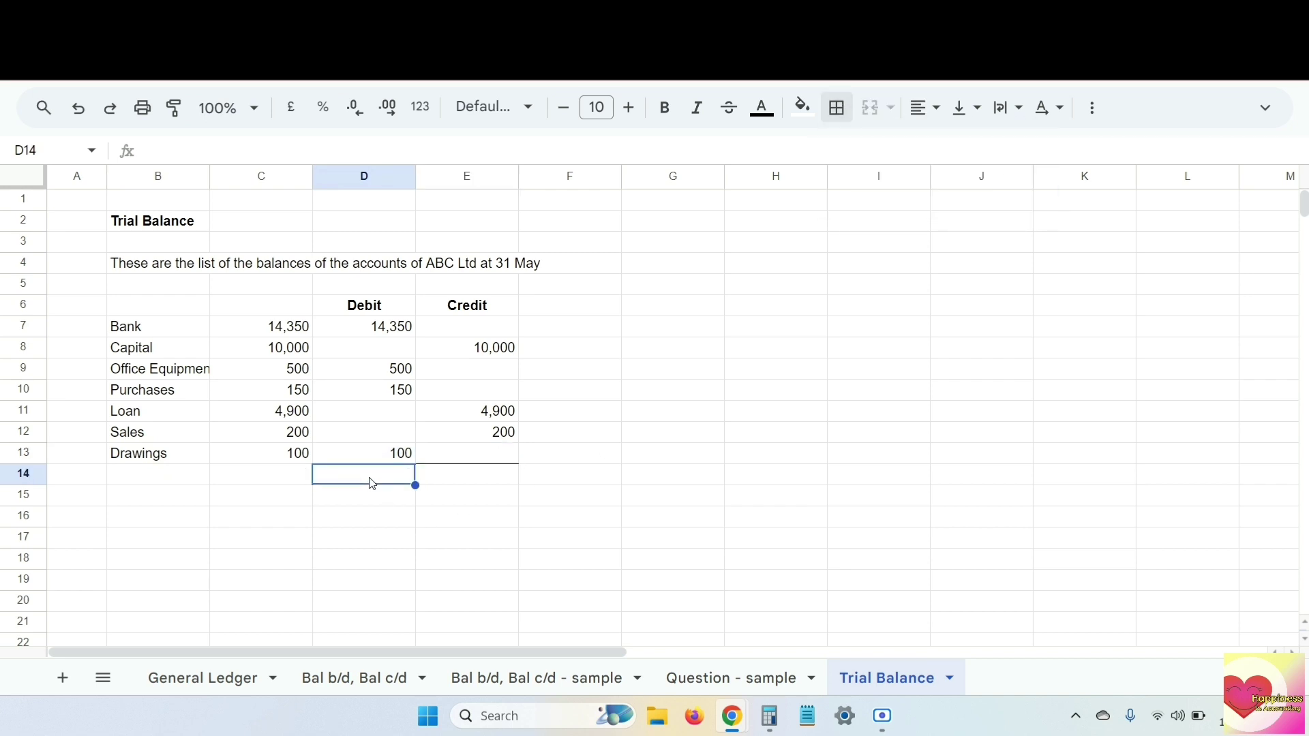
{"action": "left_click", "coordinate": [467, 475]}
{"action": "left_click", "coordinate": [371, 481]}
{"action": "type", "text": "15100"}
{"action": "key", "text": "Return"}
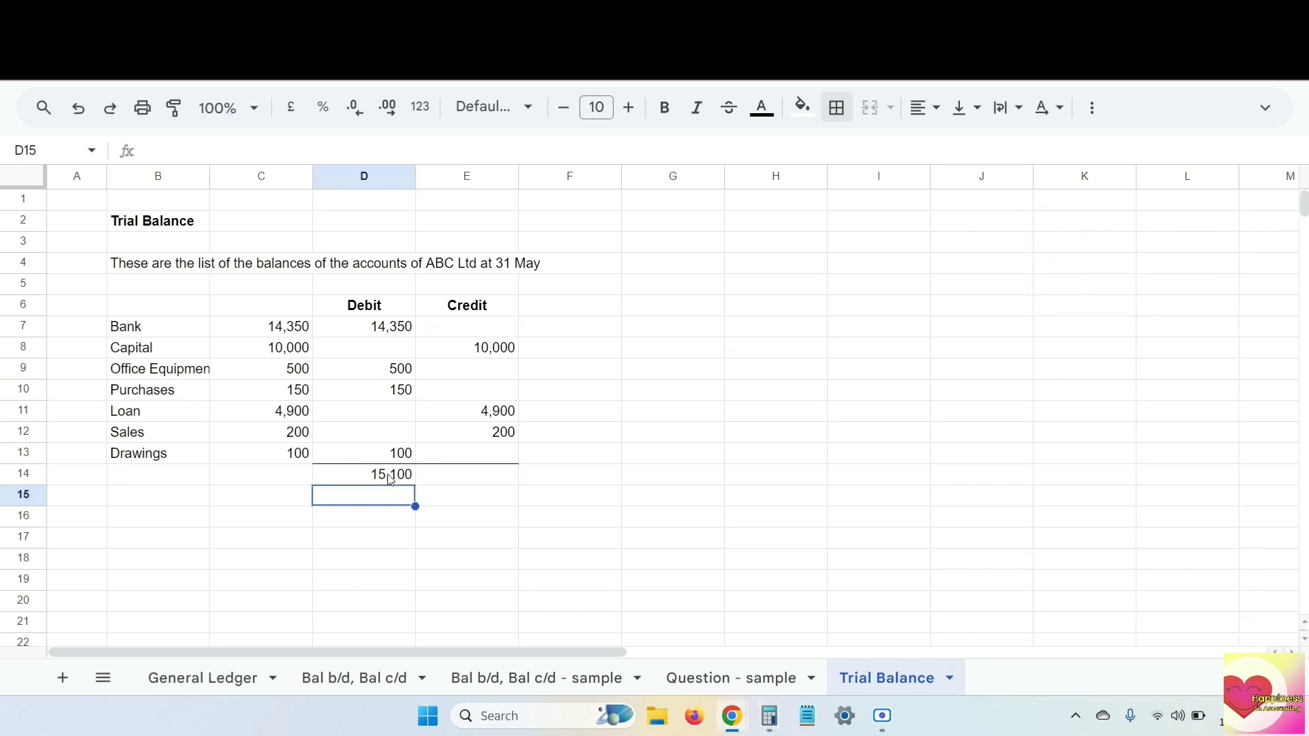
{"action": "type", "text": "15100"}
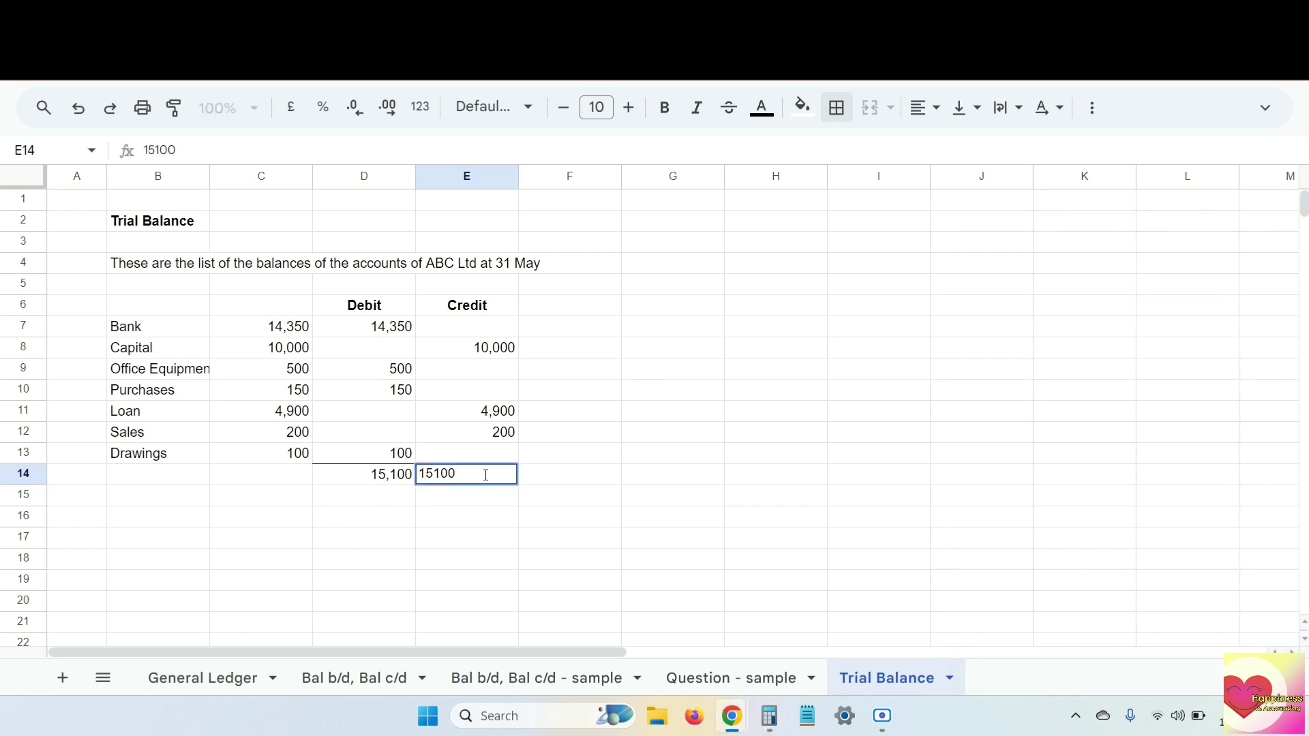
{"action": "key", "text": "Return"}
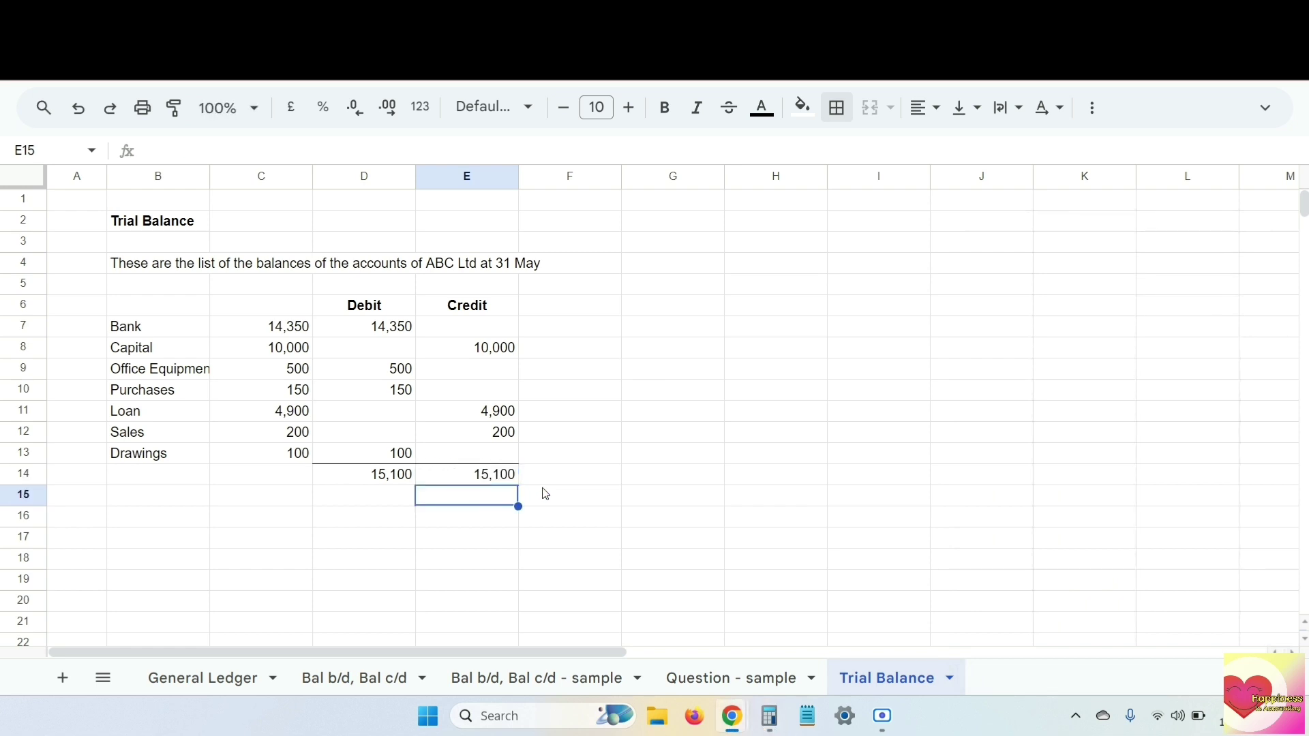
Step: Label row 14 of the Trial Balance as Total in column B
{"action": "left_click", "coordinate": [163, 480]}
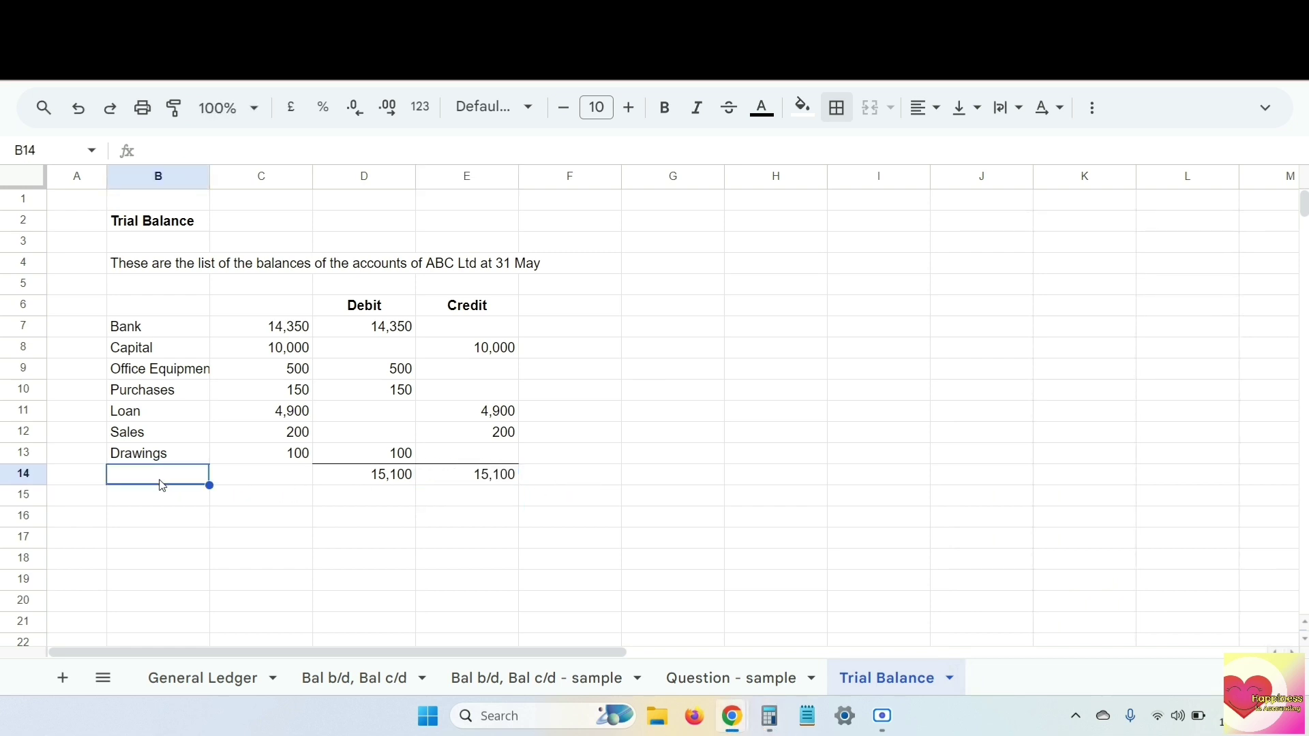
{"action": "type", "text": "Total"}
{"action": "key", "text": "Return"}
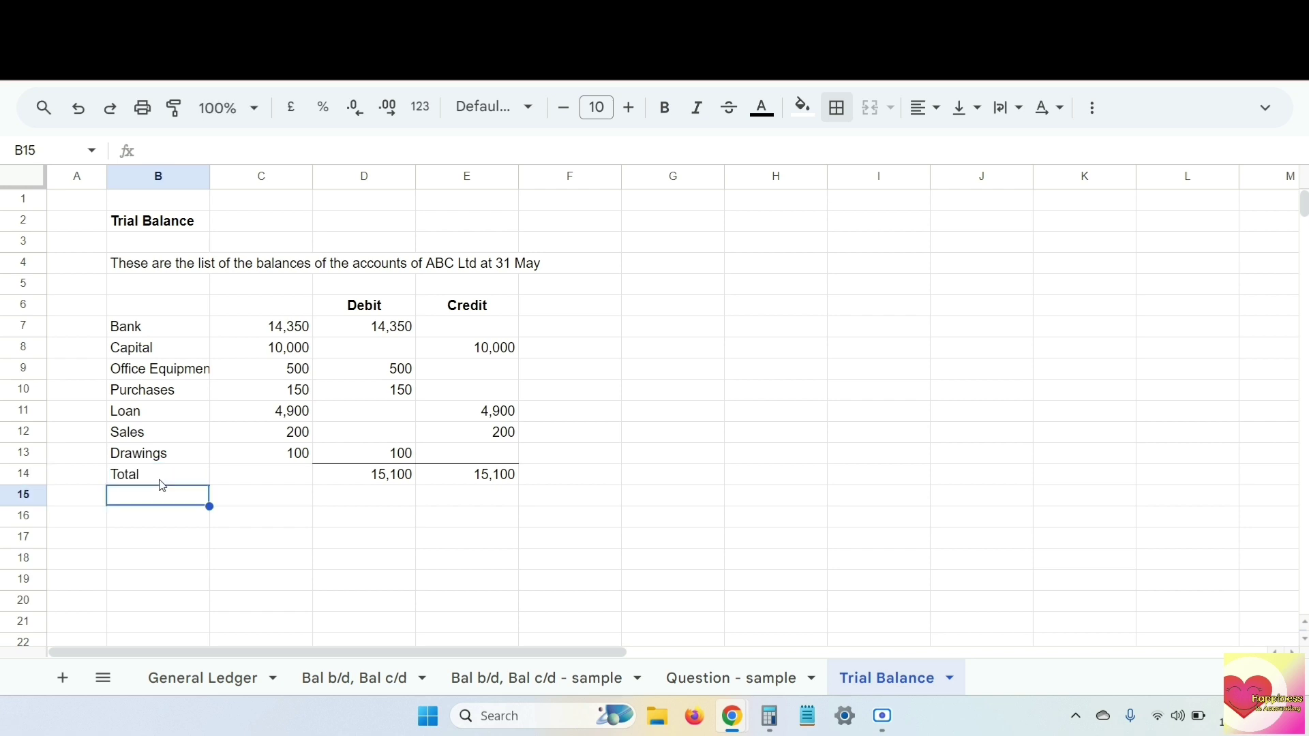